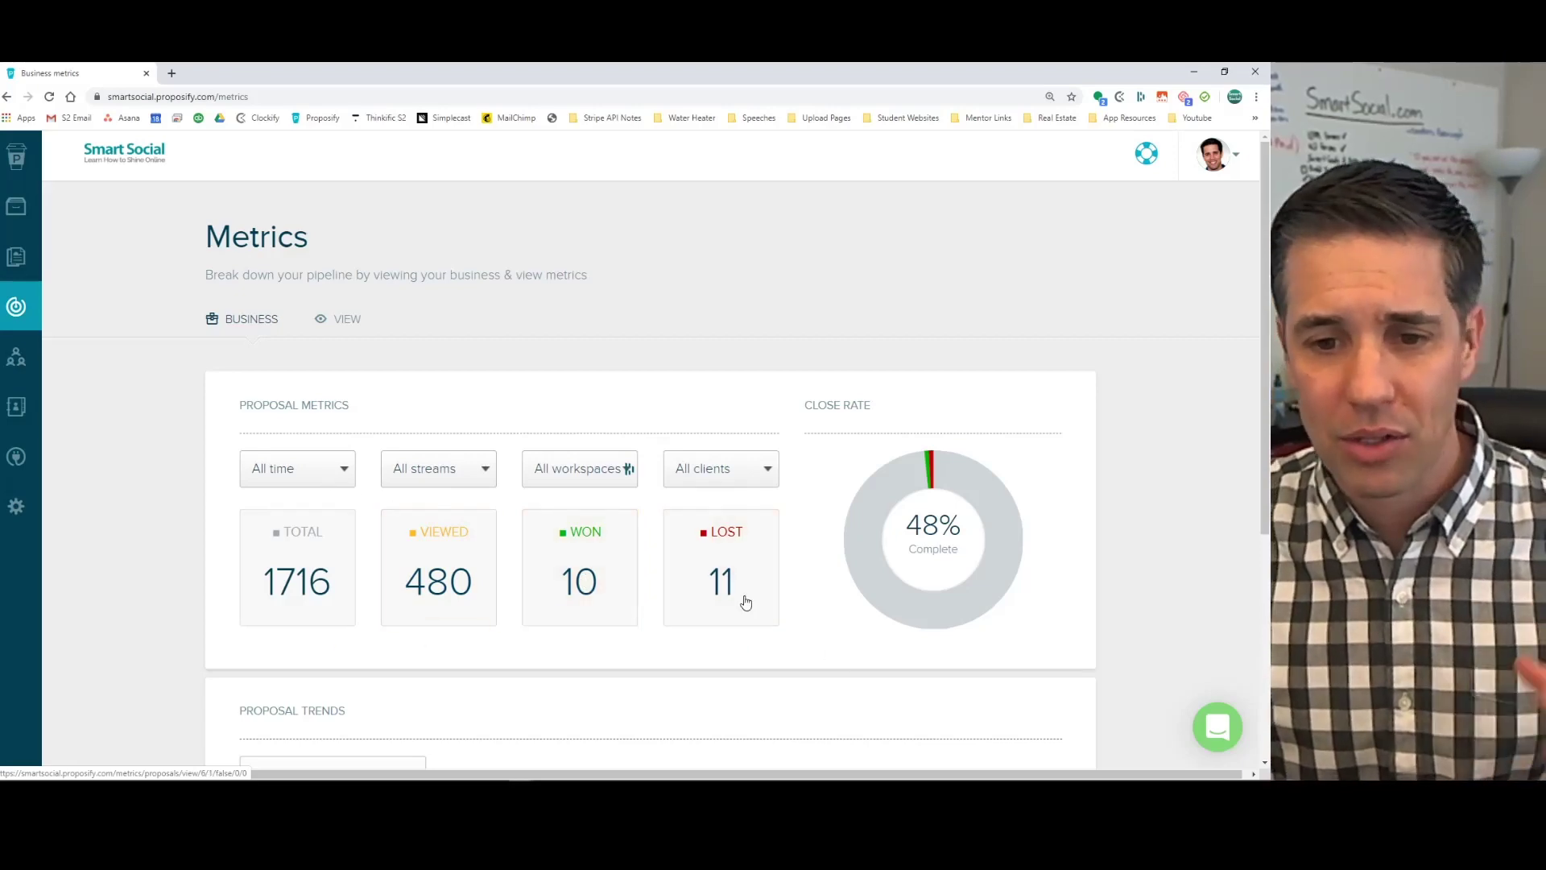
Review the proposal metrics and trends, and open the proposal pipeline.
scroll(984, 544, "down", 2)
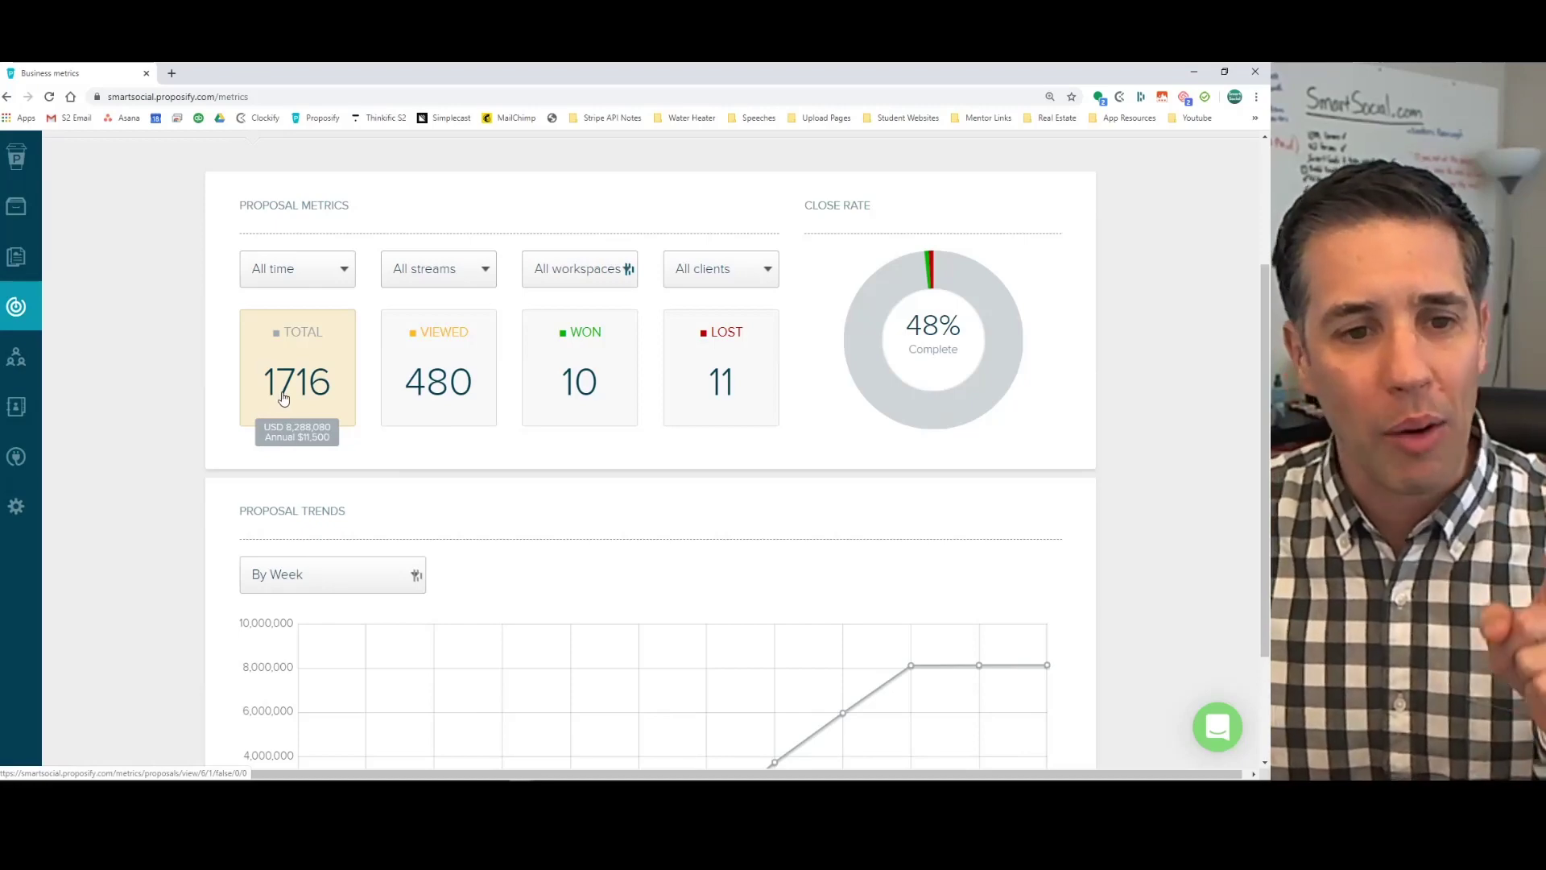
scroll(270, 400, "up", 3)
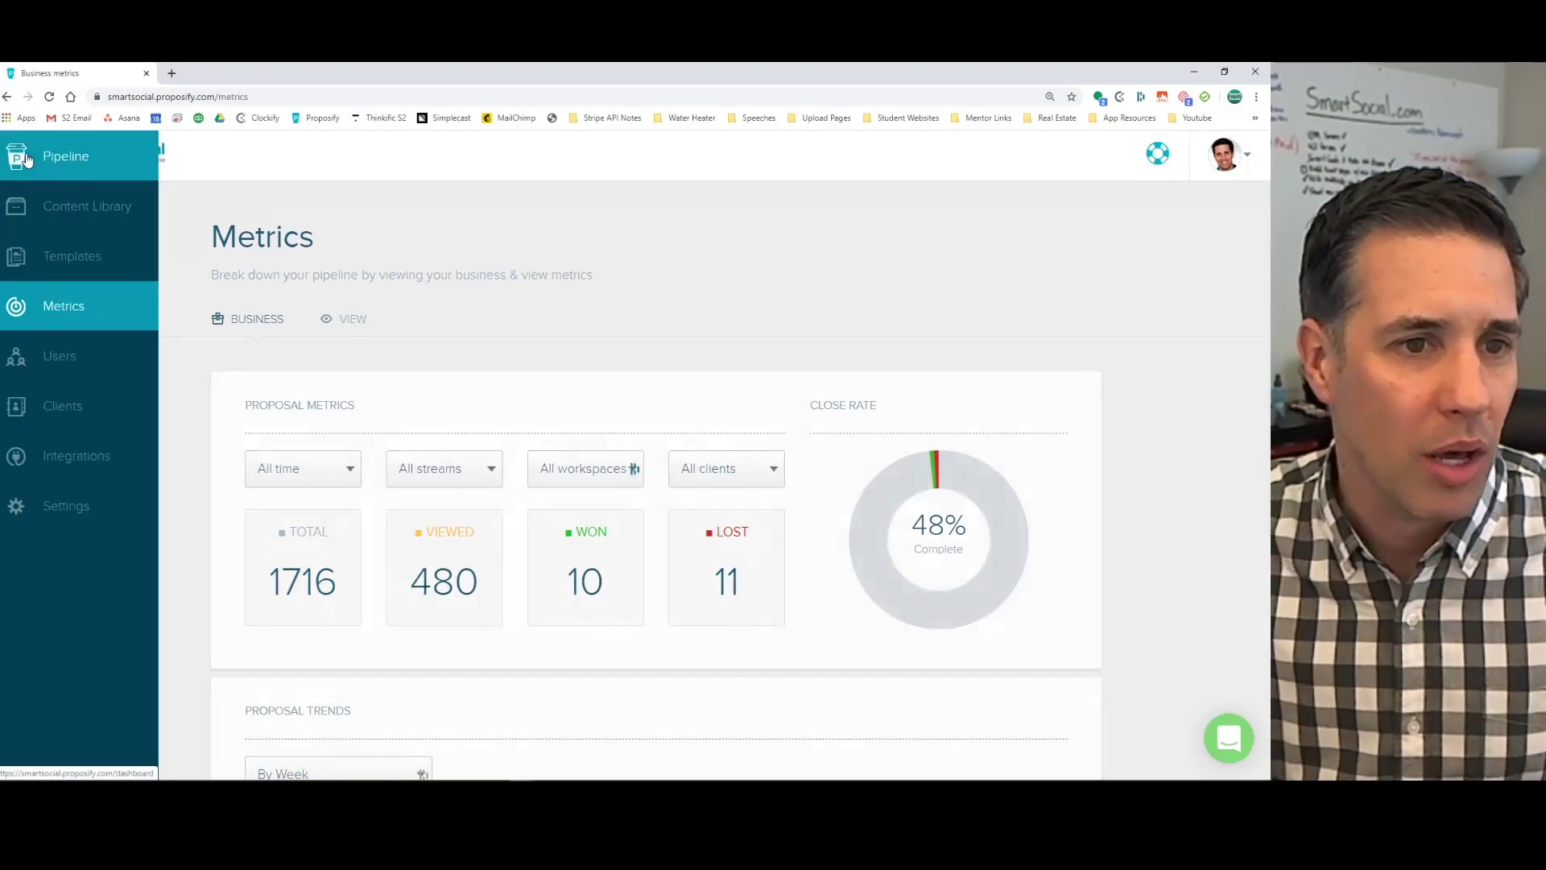
left_click(117, 177)
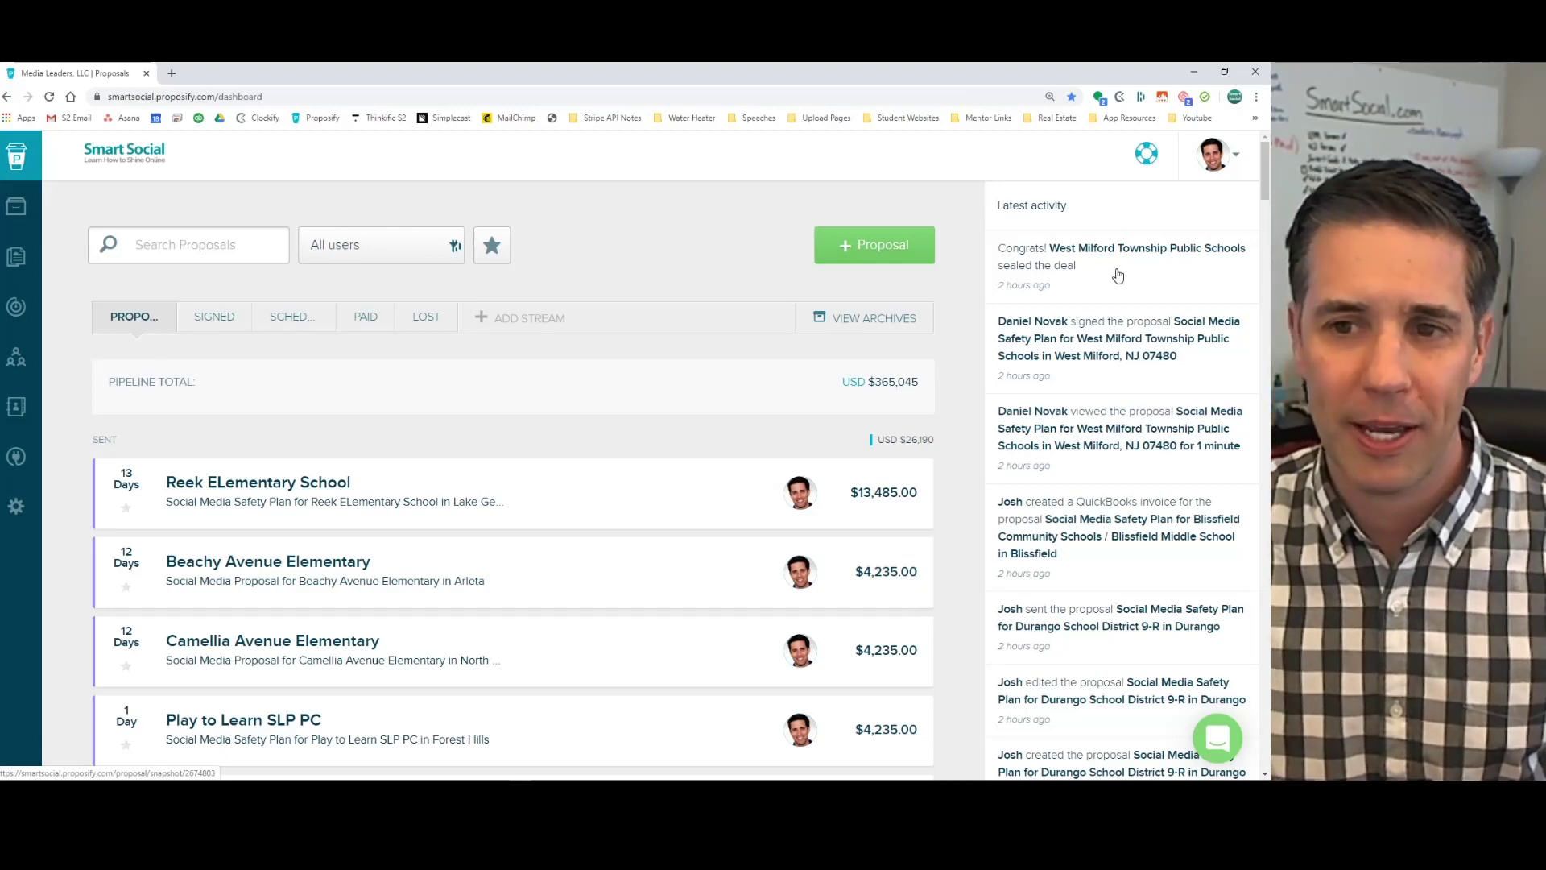
Open smartsocial.com in a new browser tab.
left_click(172, 74)
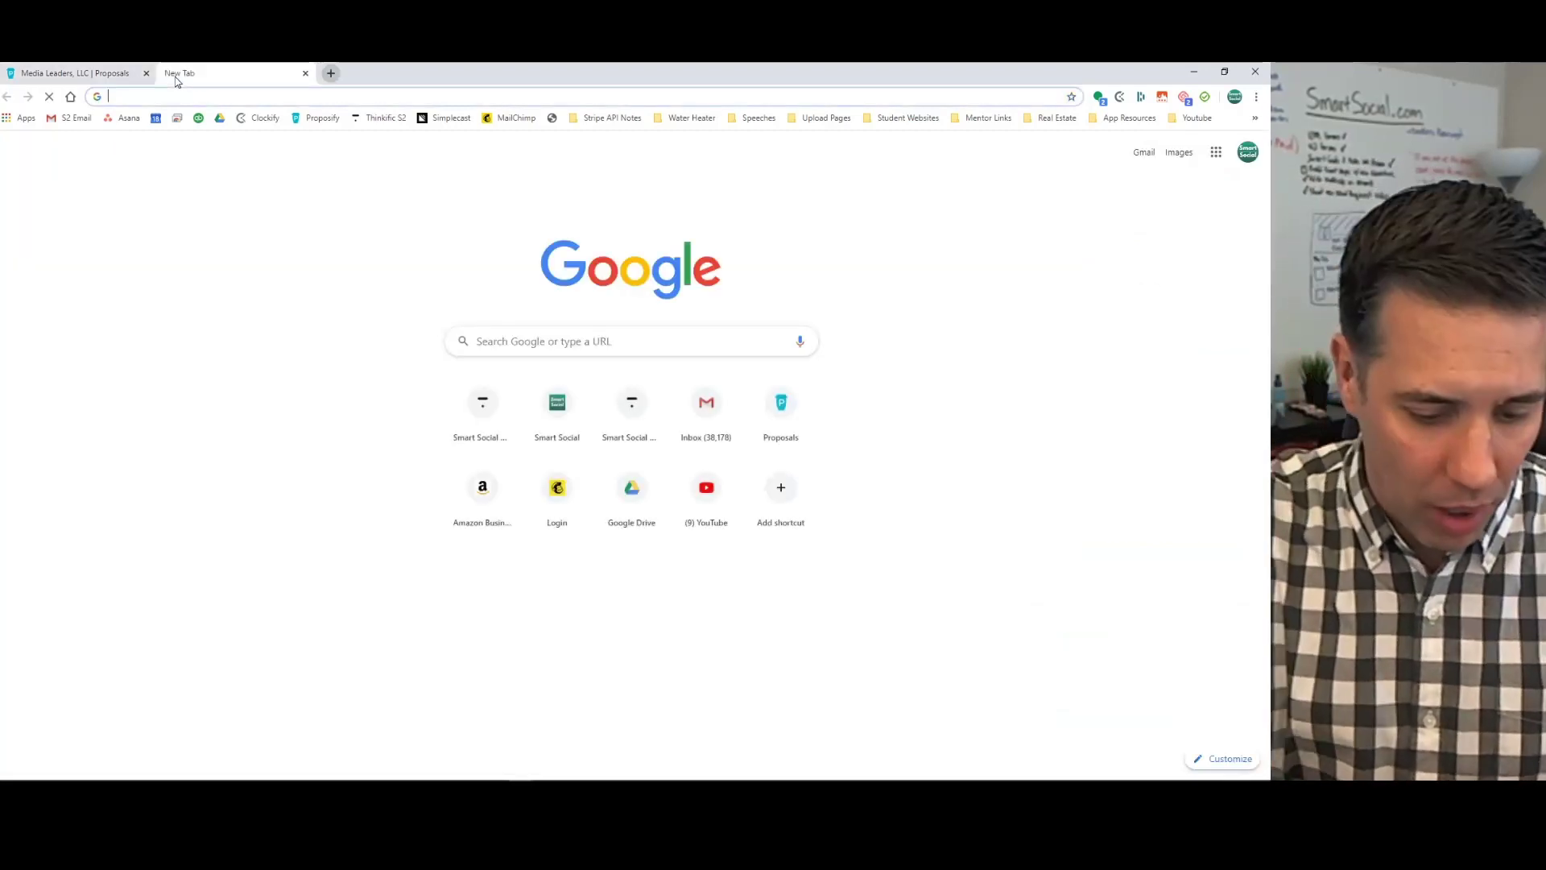
type("smartsocial.com")
key("Return")
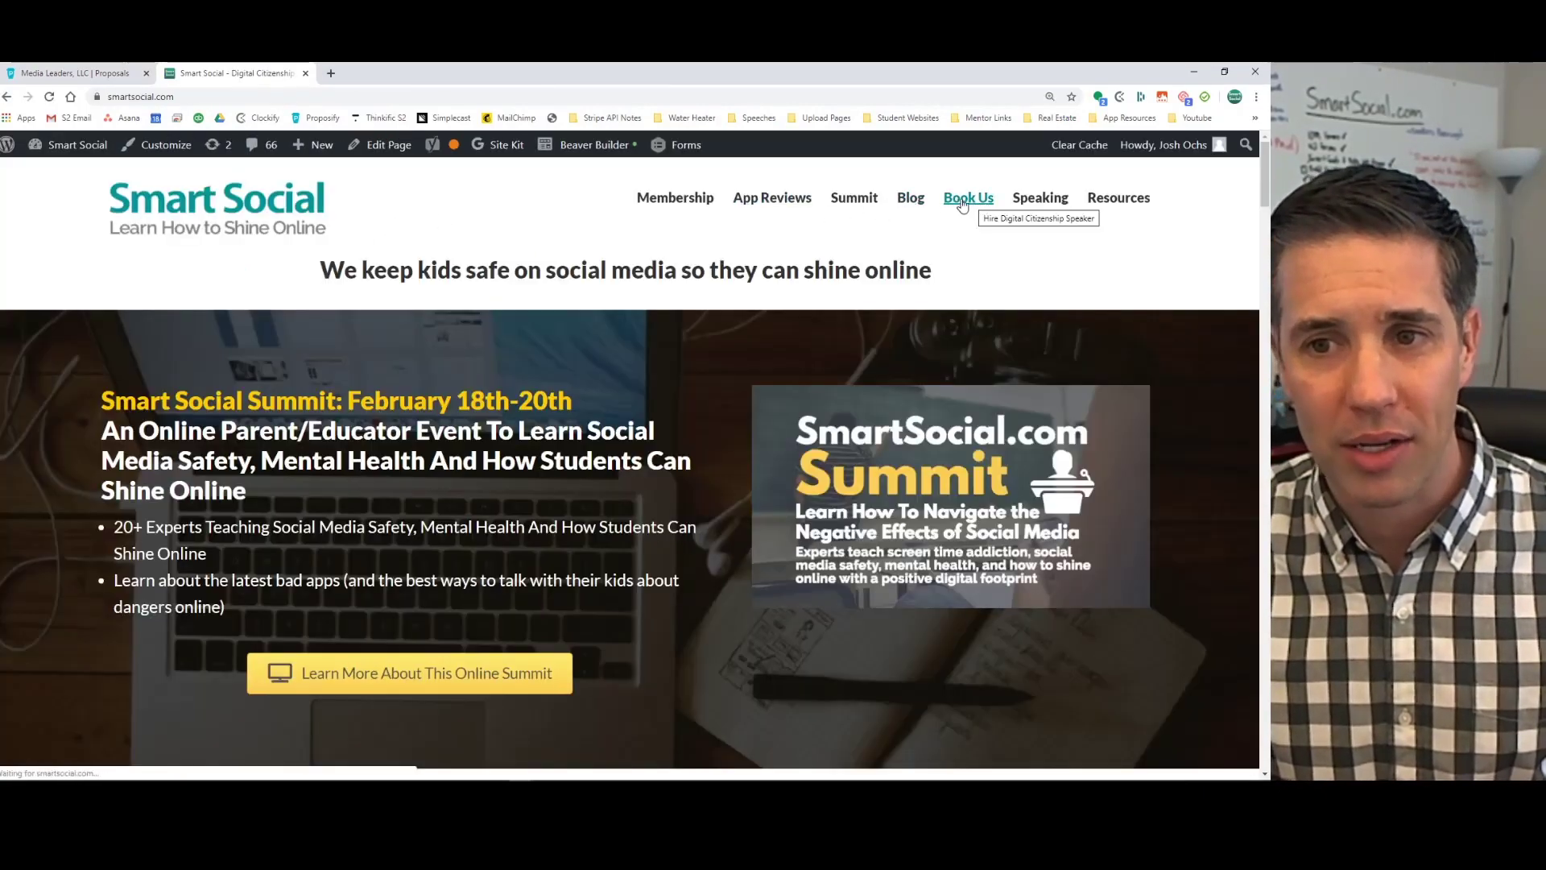
Open the website's Speaking page and look through its speech recordings and request options.
left_click(1030, 211)
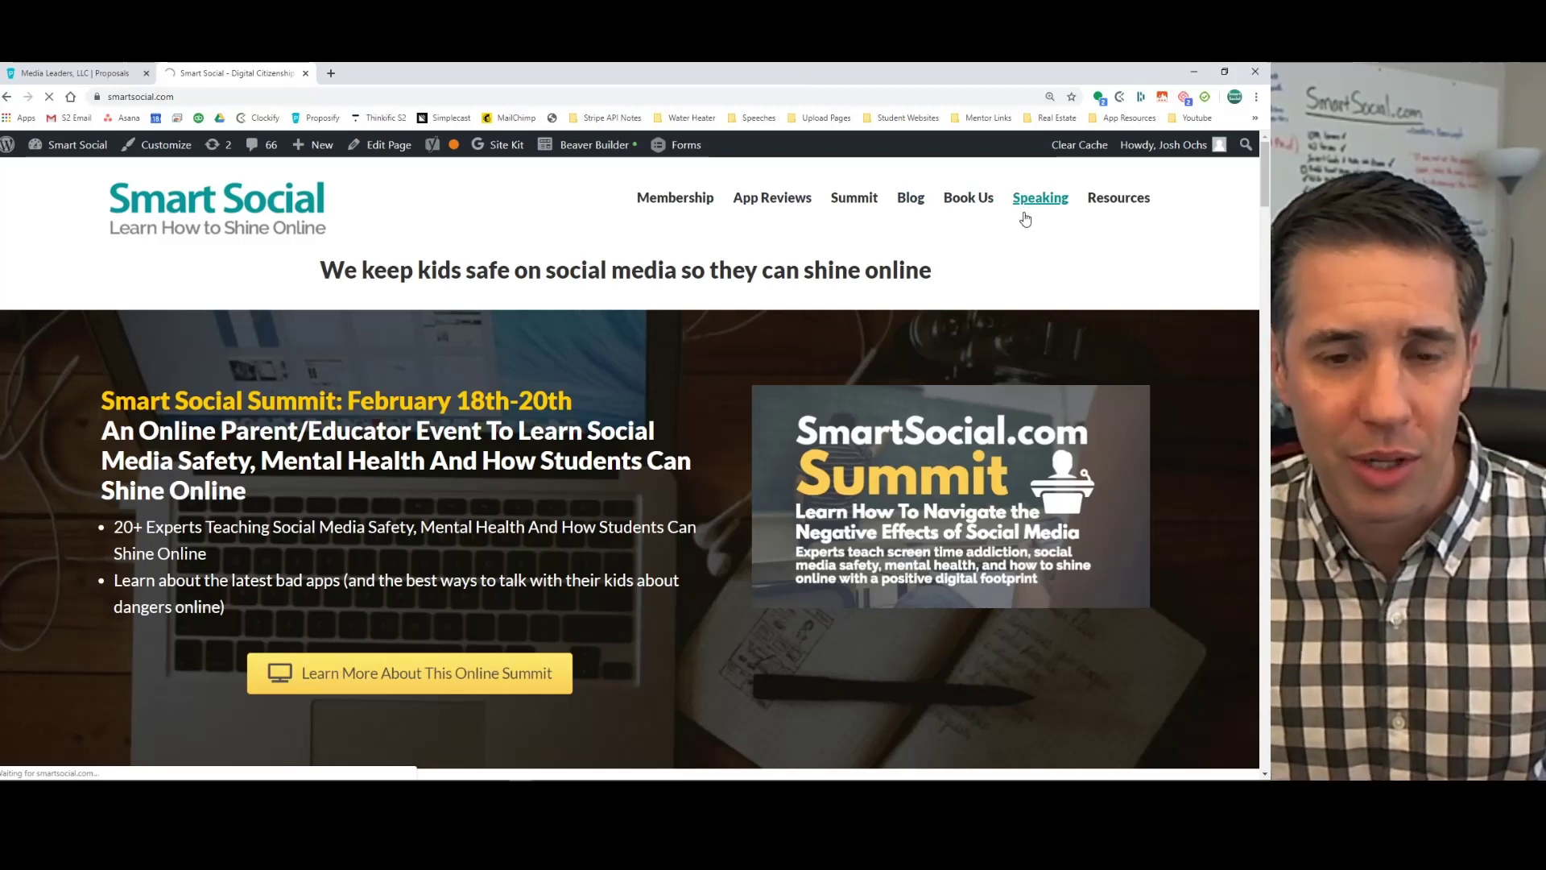
left_click(1025, 215)
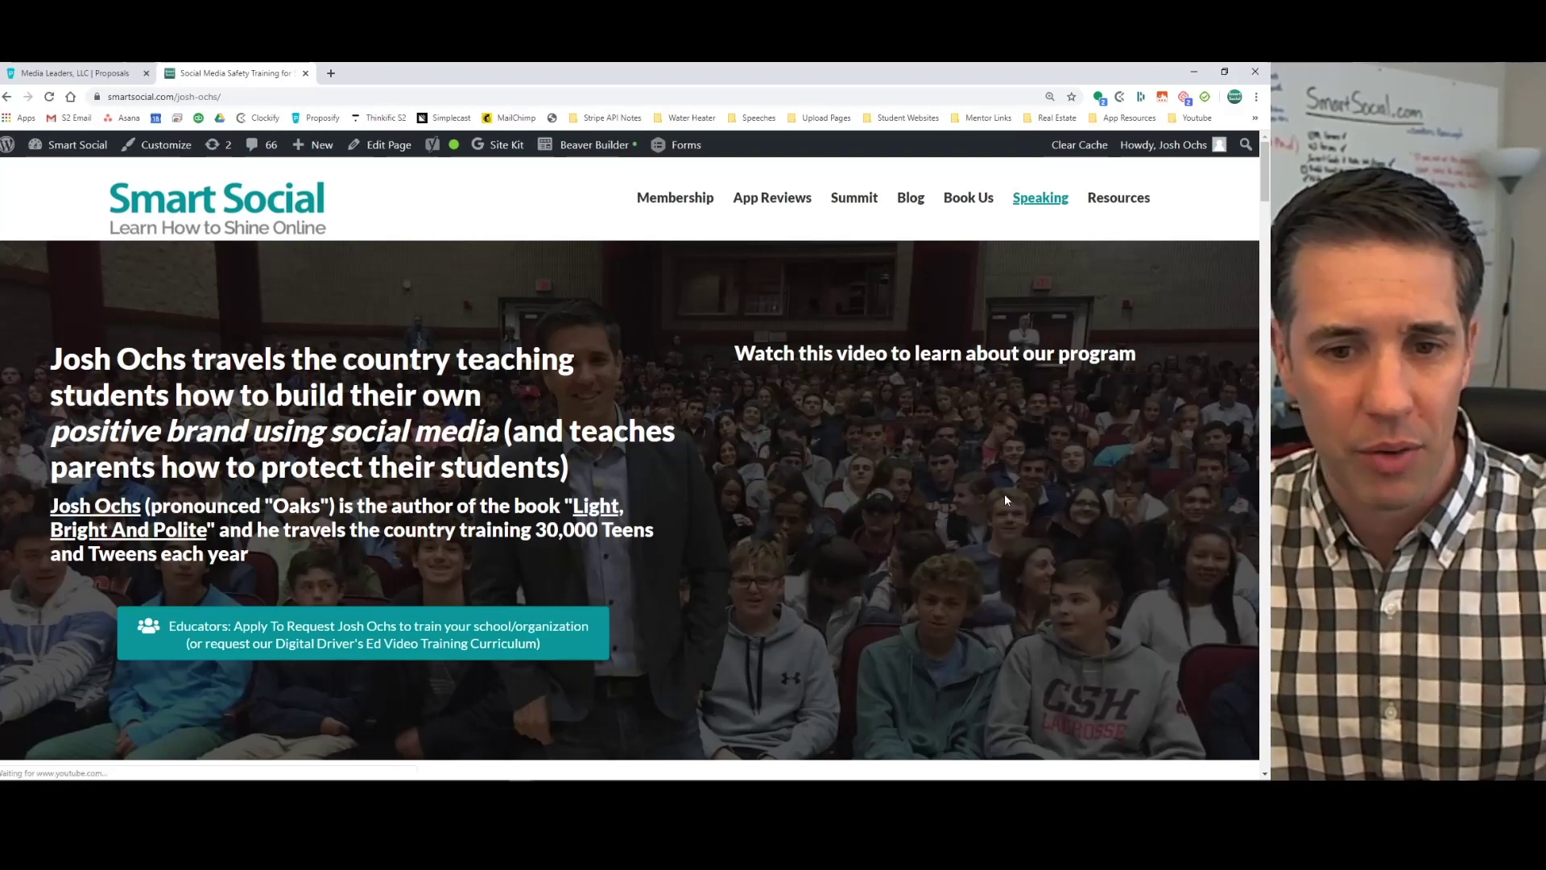
scroll(664, 435, "down", 3)
scroll(663, 435, "down", 4)
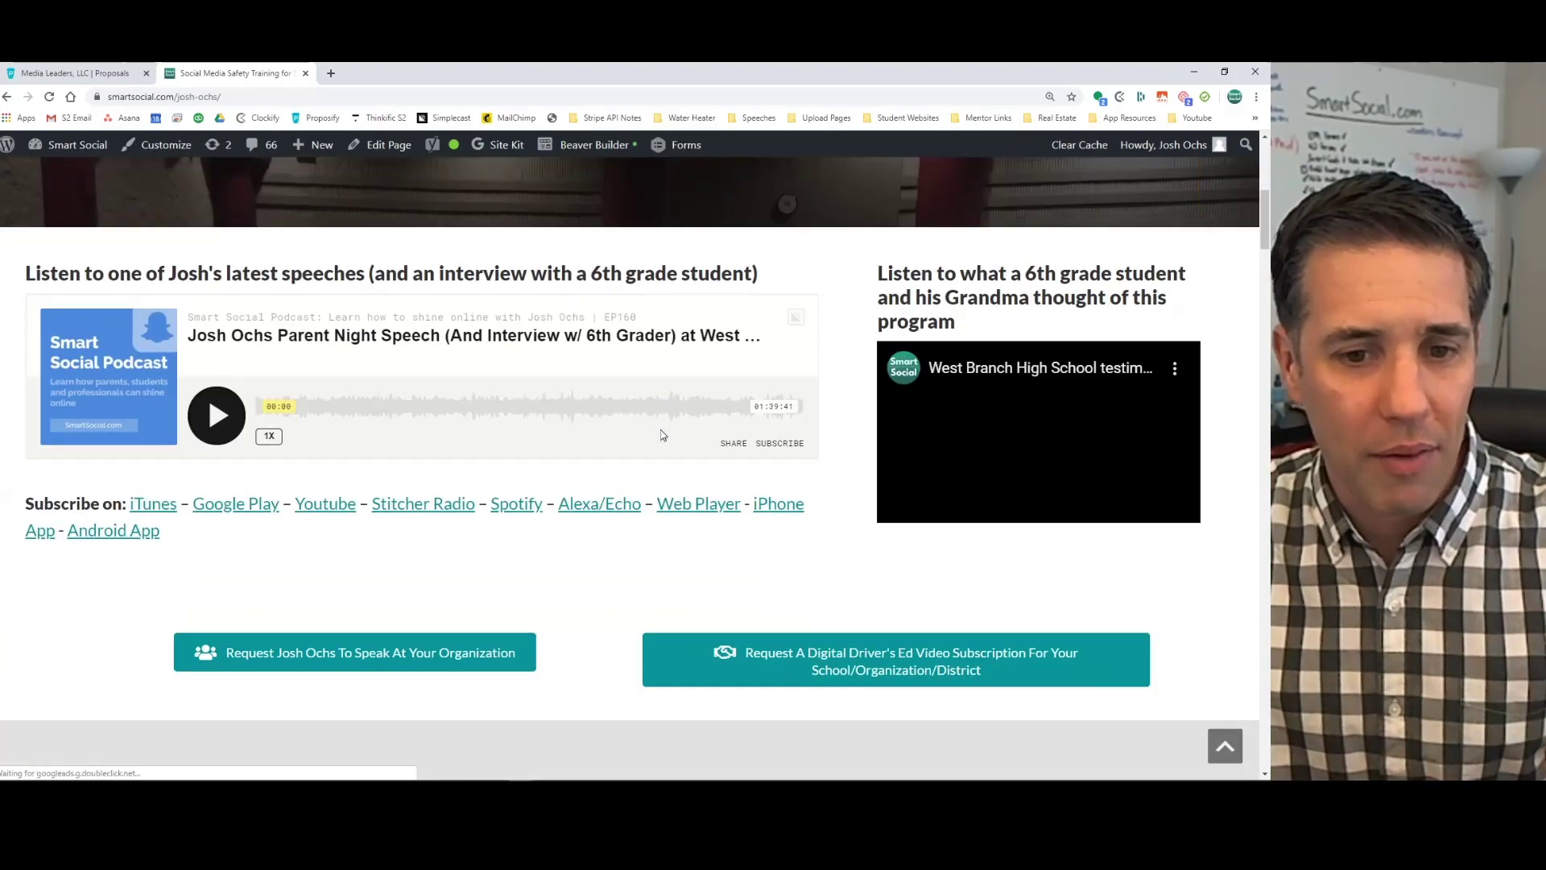
Examine the Book Us page for schools and educators, including the fields of its consultation request form.
scroll(307, 679, "up", 8)
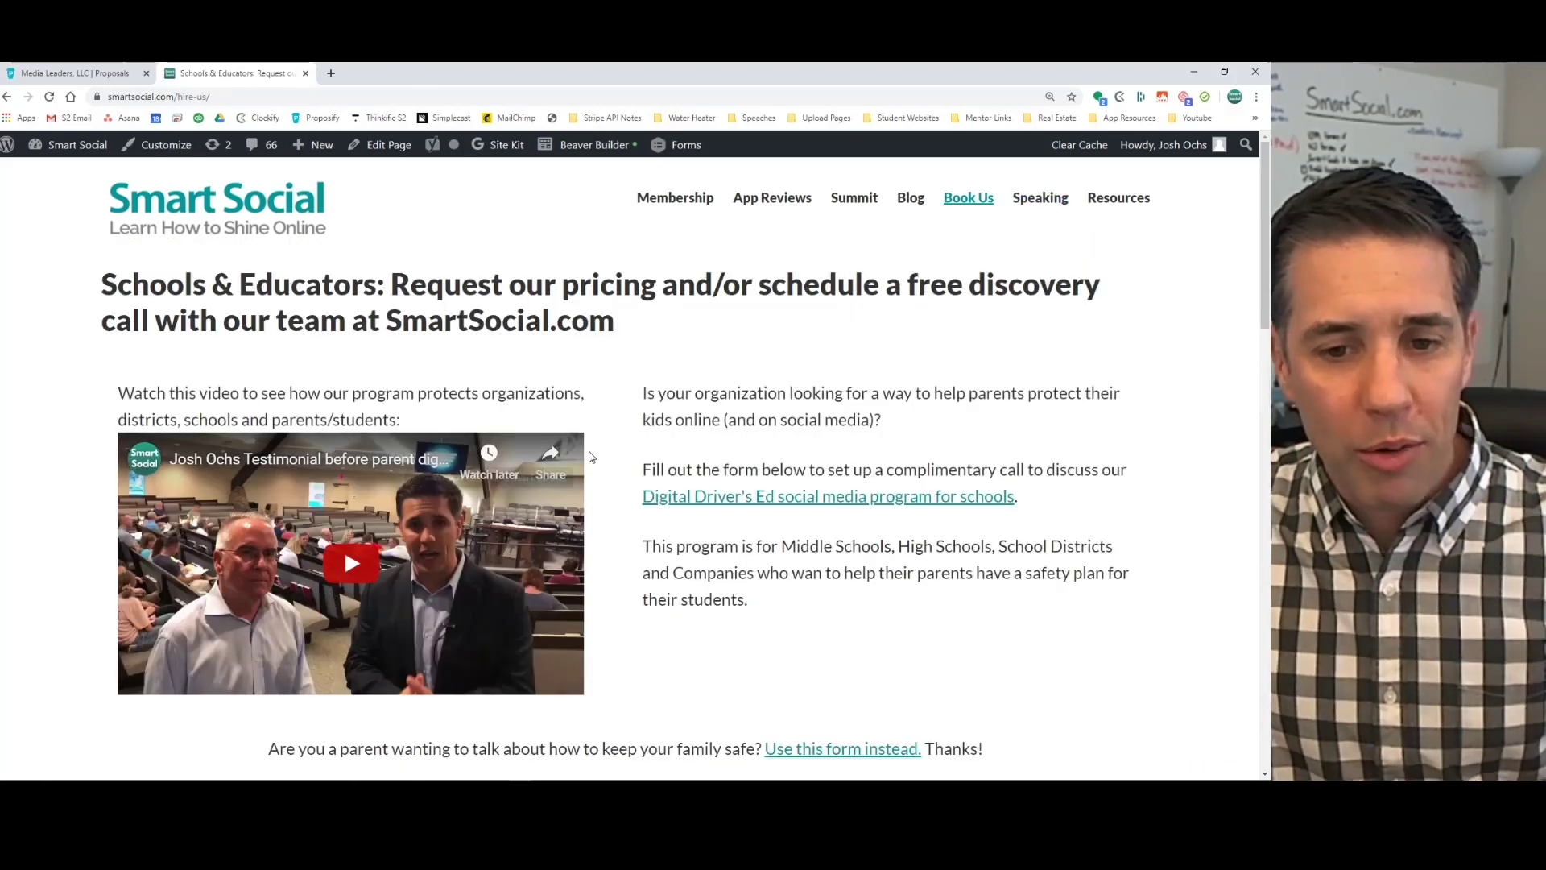
scroll(589, 456, "down", 9)
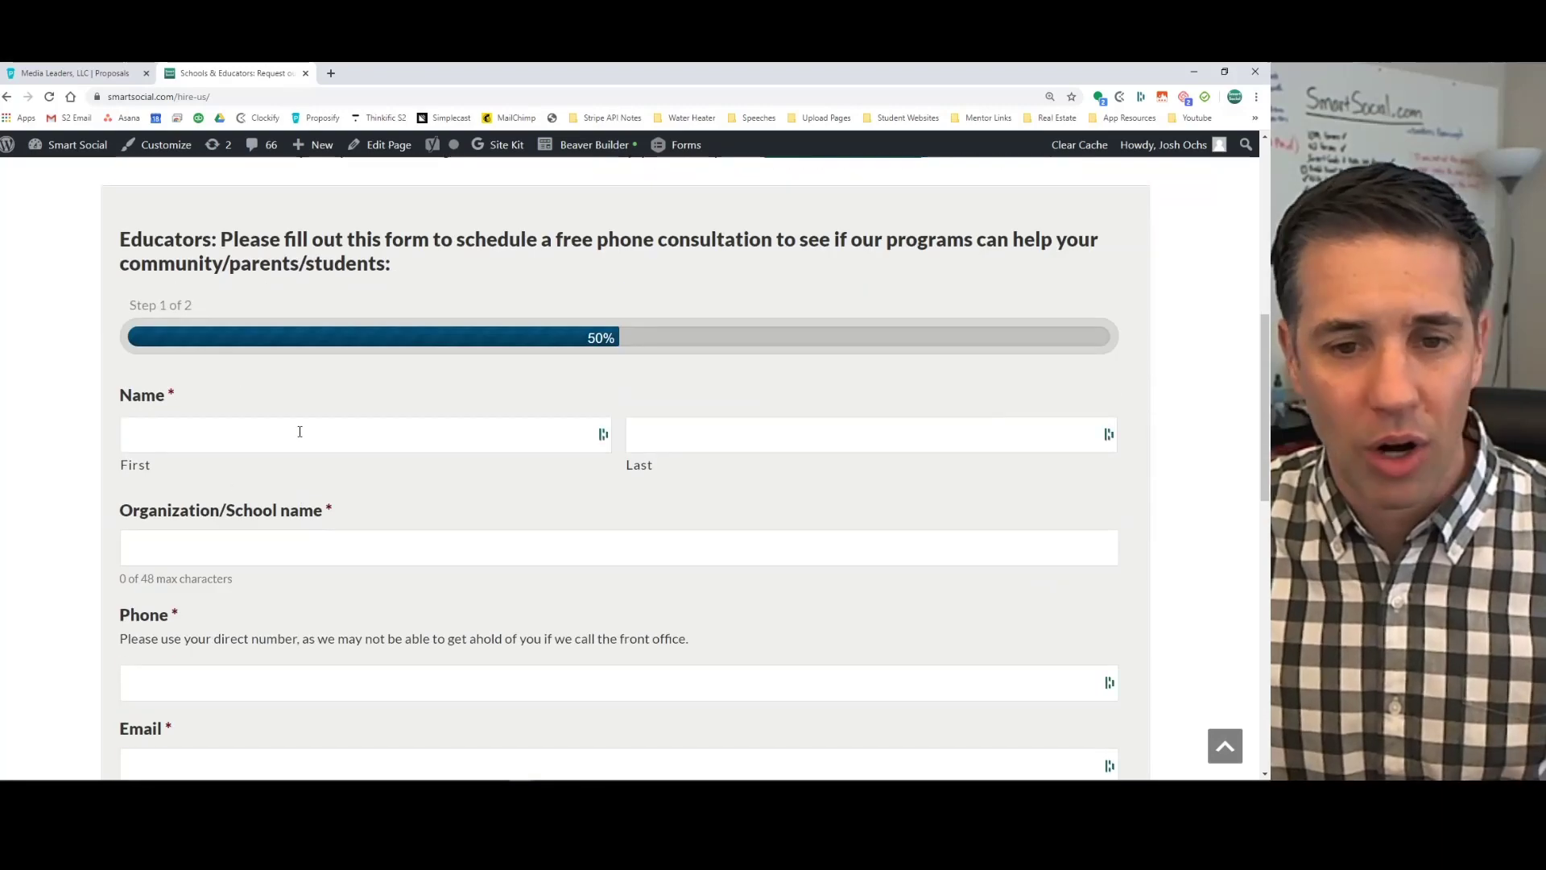
scroll(303, 431, "up", 9)
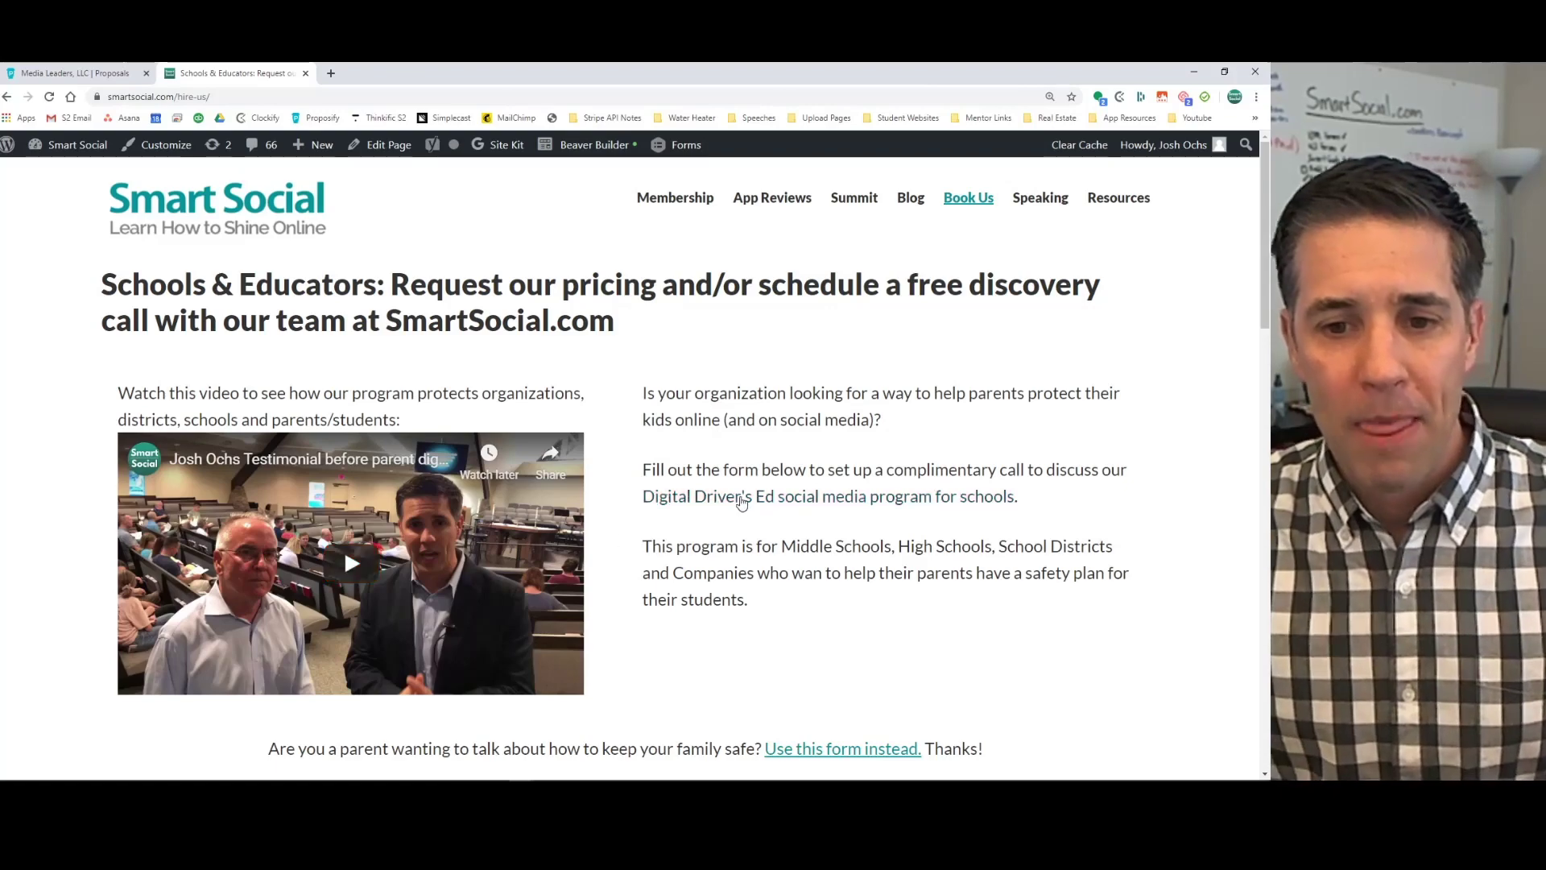
scroll(483, 548, "down", 6)
scroll(268, 554, "down", 3)
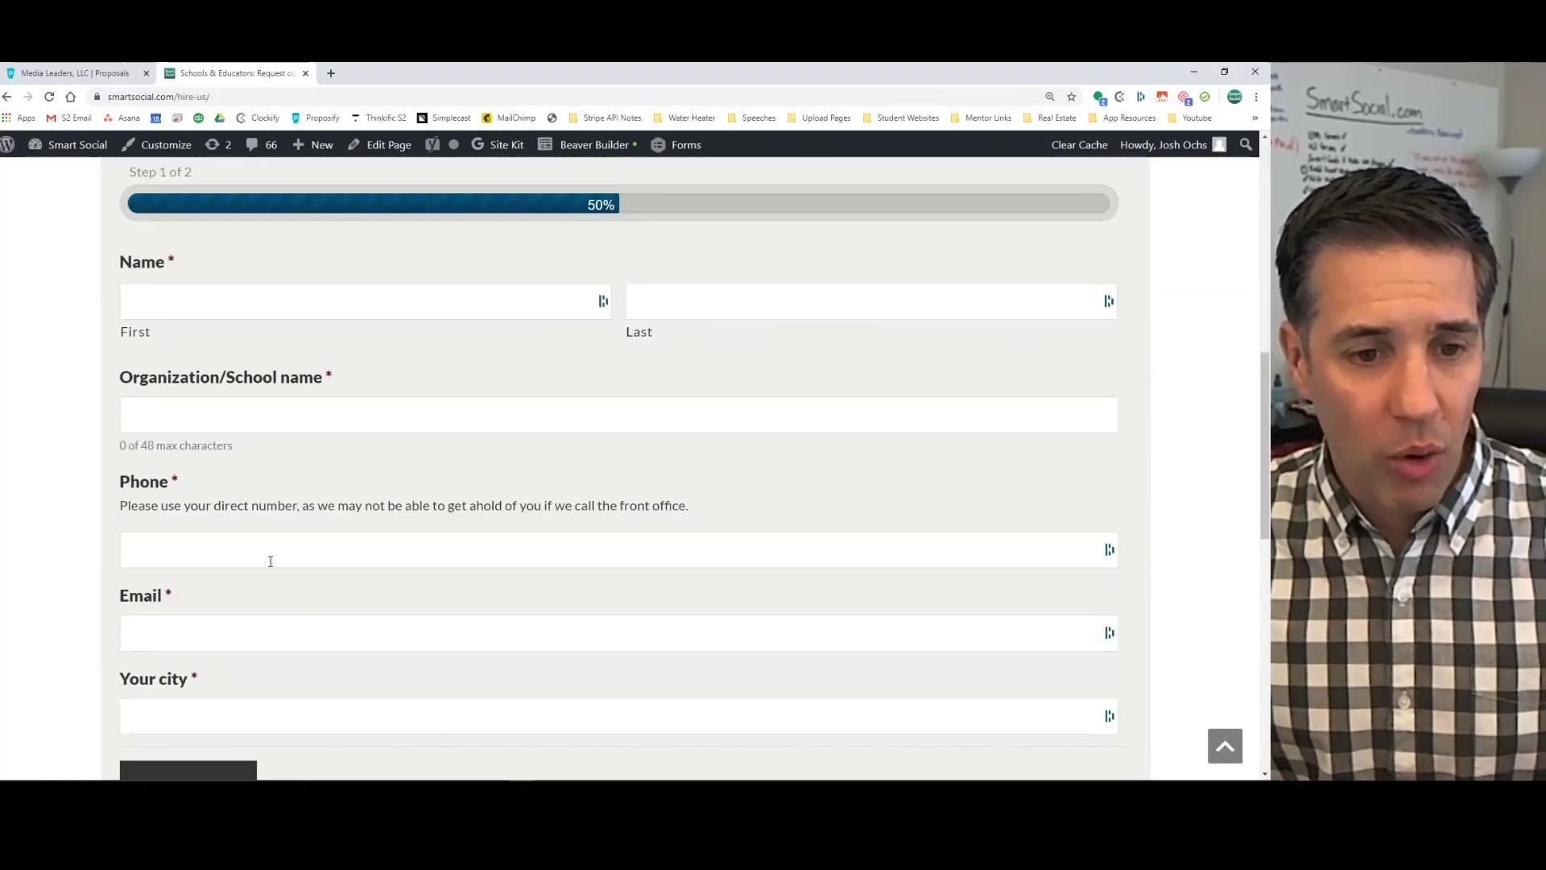
Return to the Proposify pipeline and look through the full list of sent and viewed proposals.
left_click(81, 72)
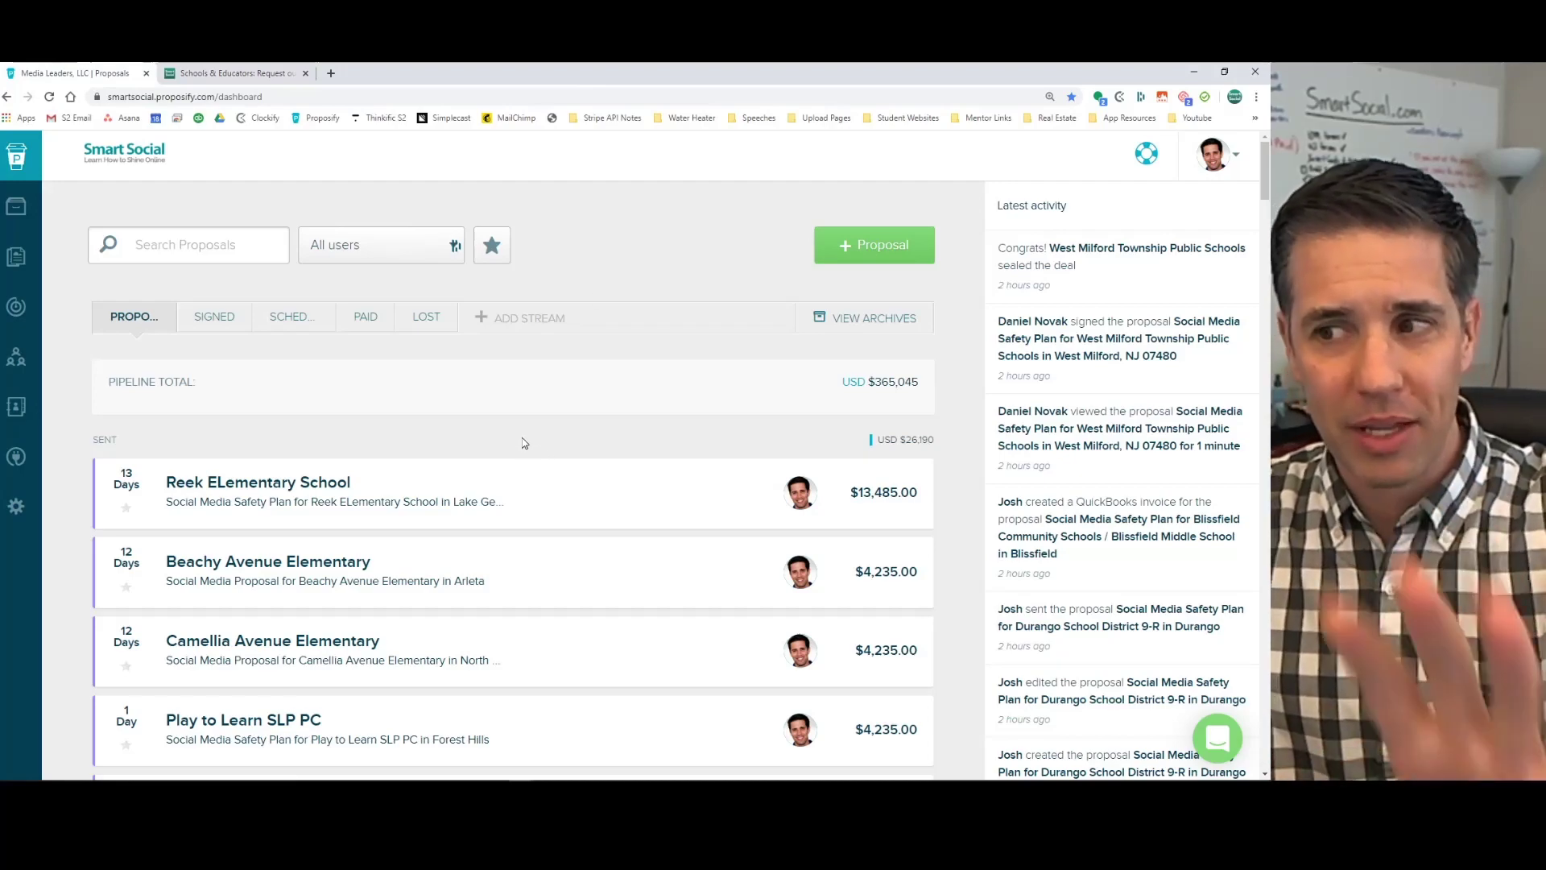
scroll(523, 442, "down", 20)
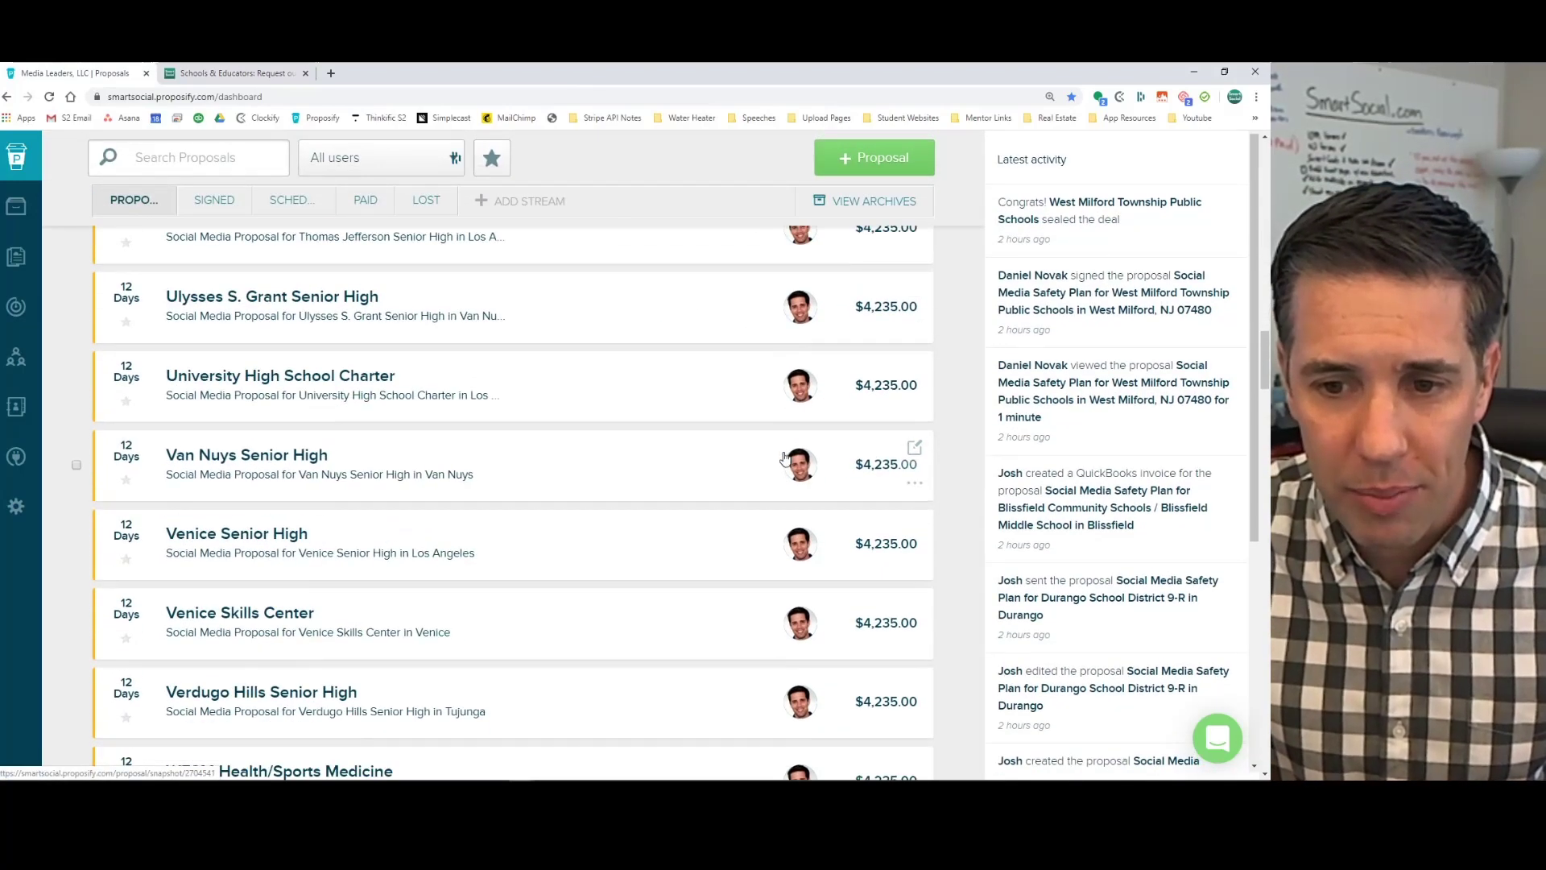
scroll(785, 457, "down", 15)
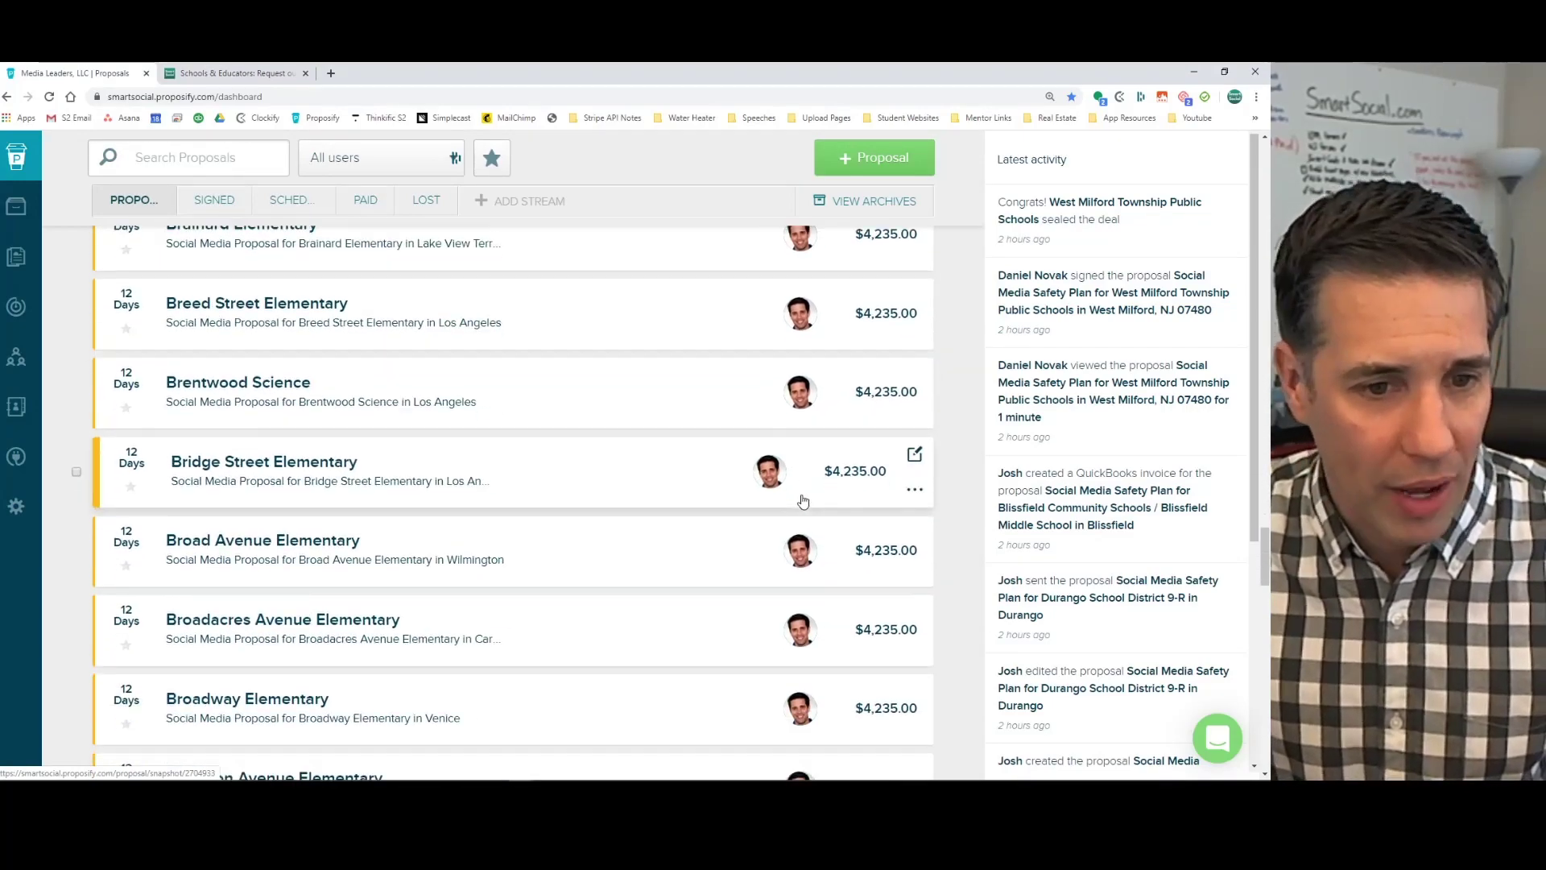
scroll(797, 499, "down", 15)
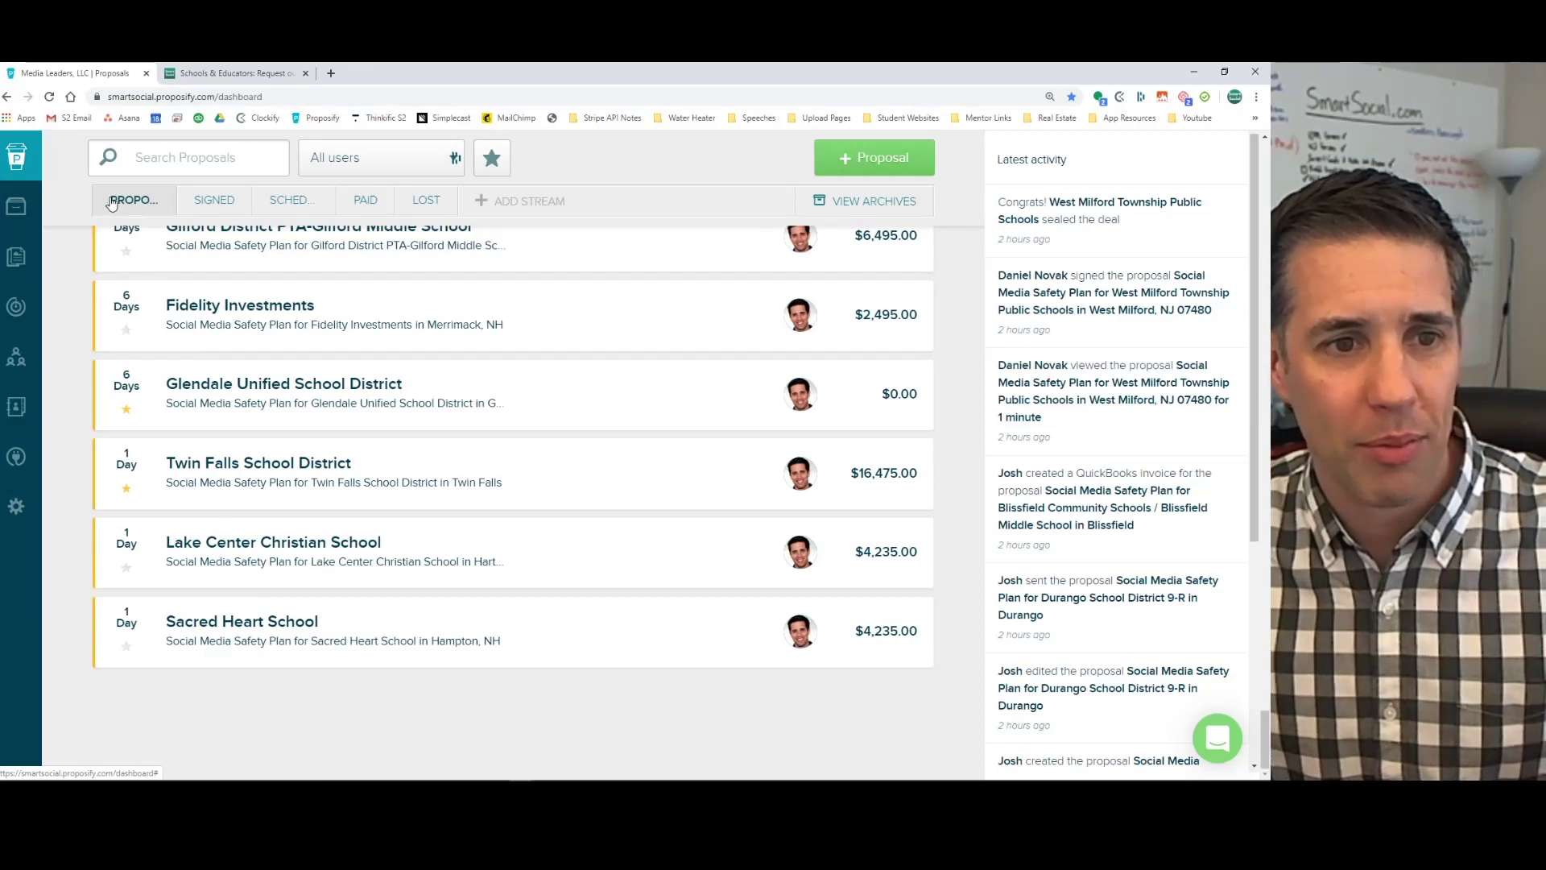
Review the pipeline's signed, scheduled, paid and lost streams, including the list of lost proposals.
left_click(216, 201)
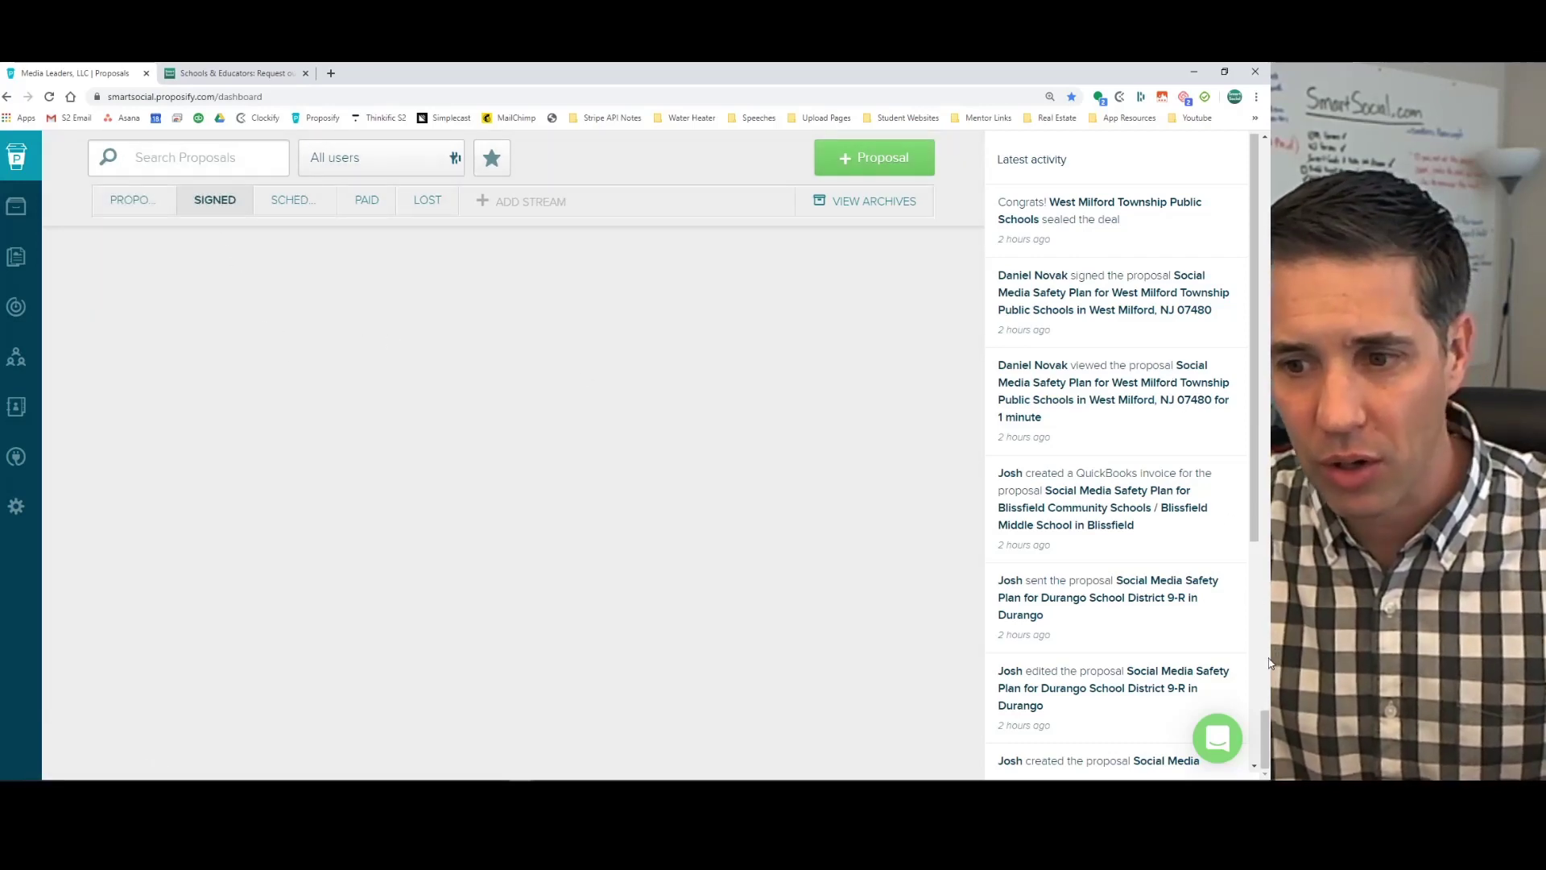
left_click_drag(1268, 199, 1268, 92)
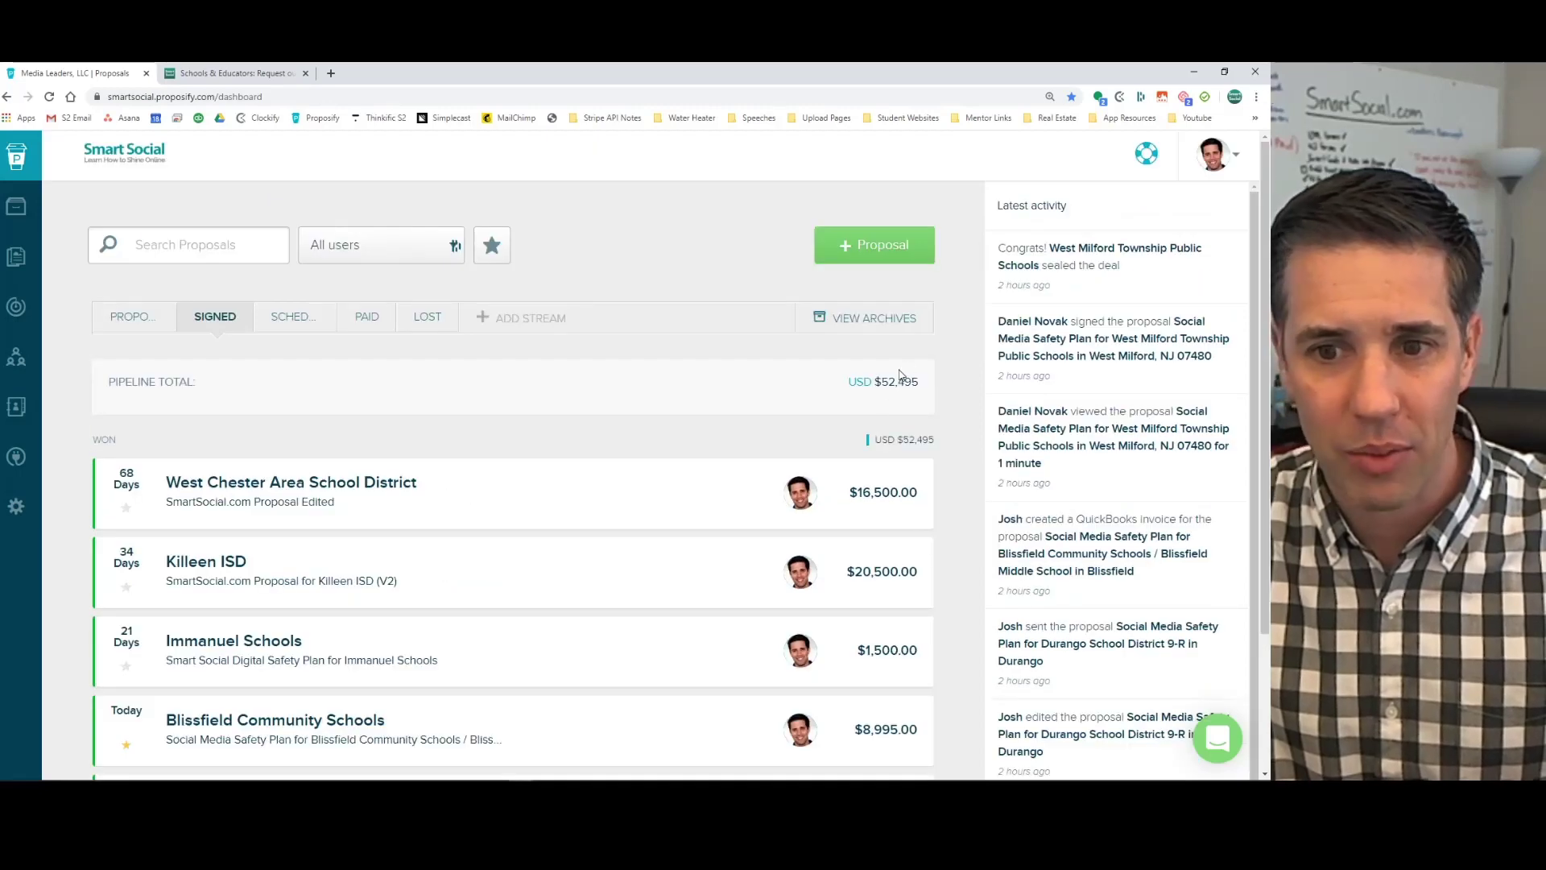
left_click(290, 316)
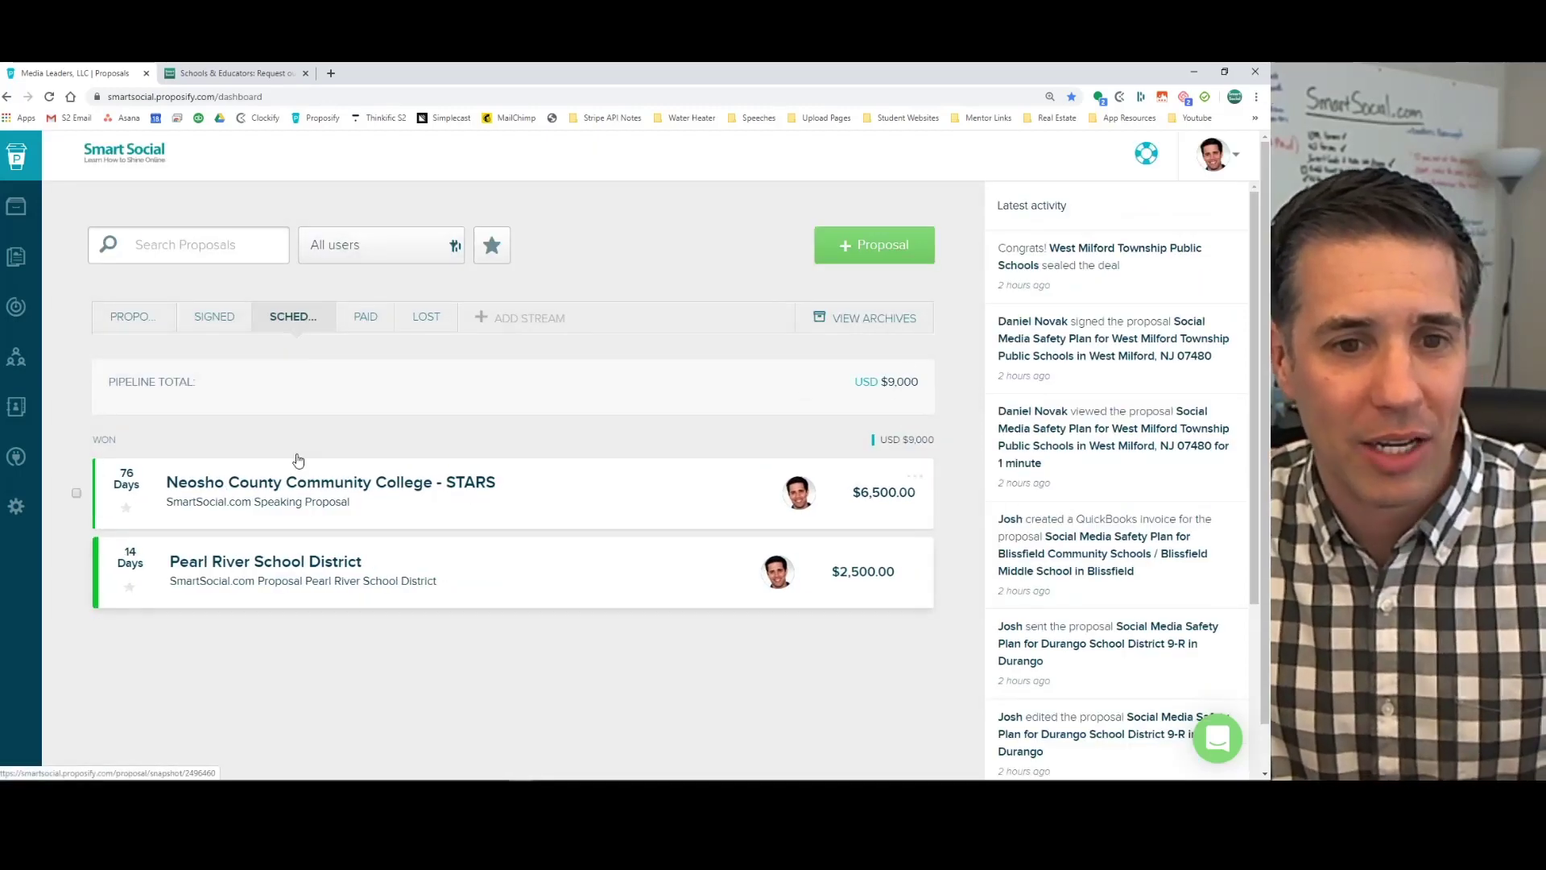
left_click(364, 316)
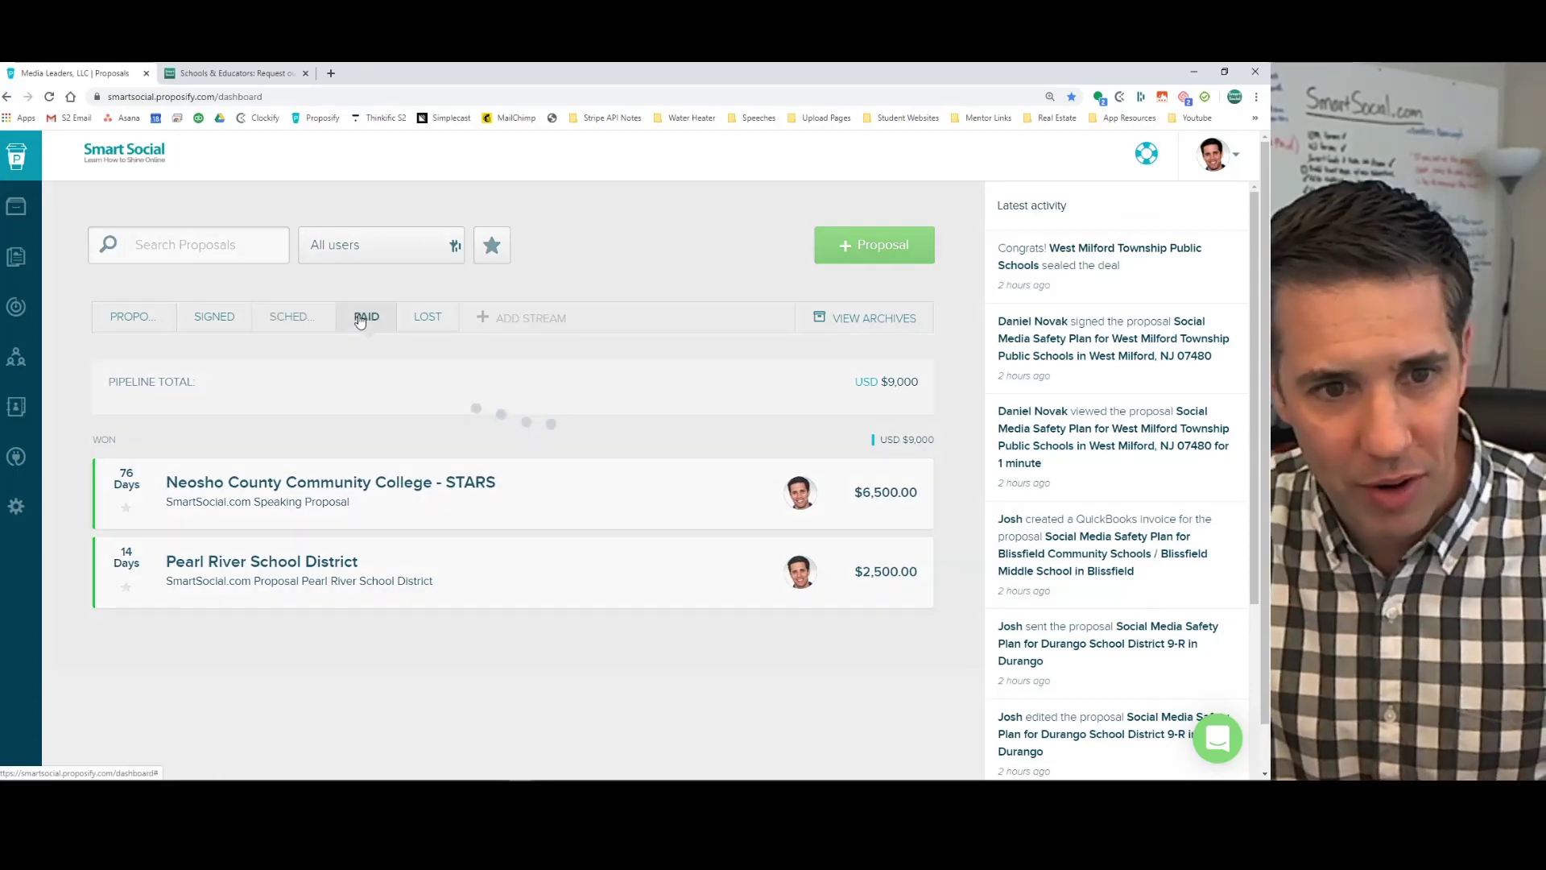
left_click(426, 319)
scroll(405, 495, "down", 8)
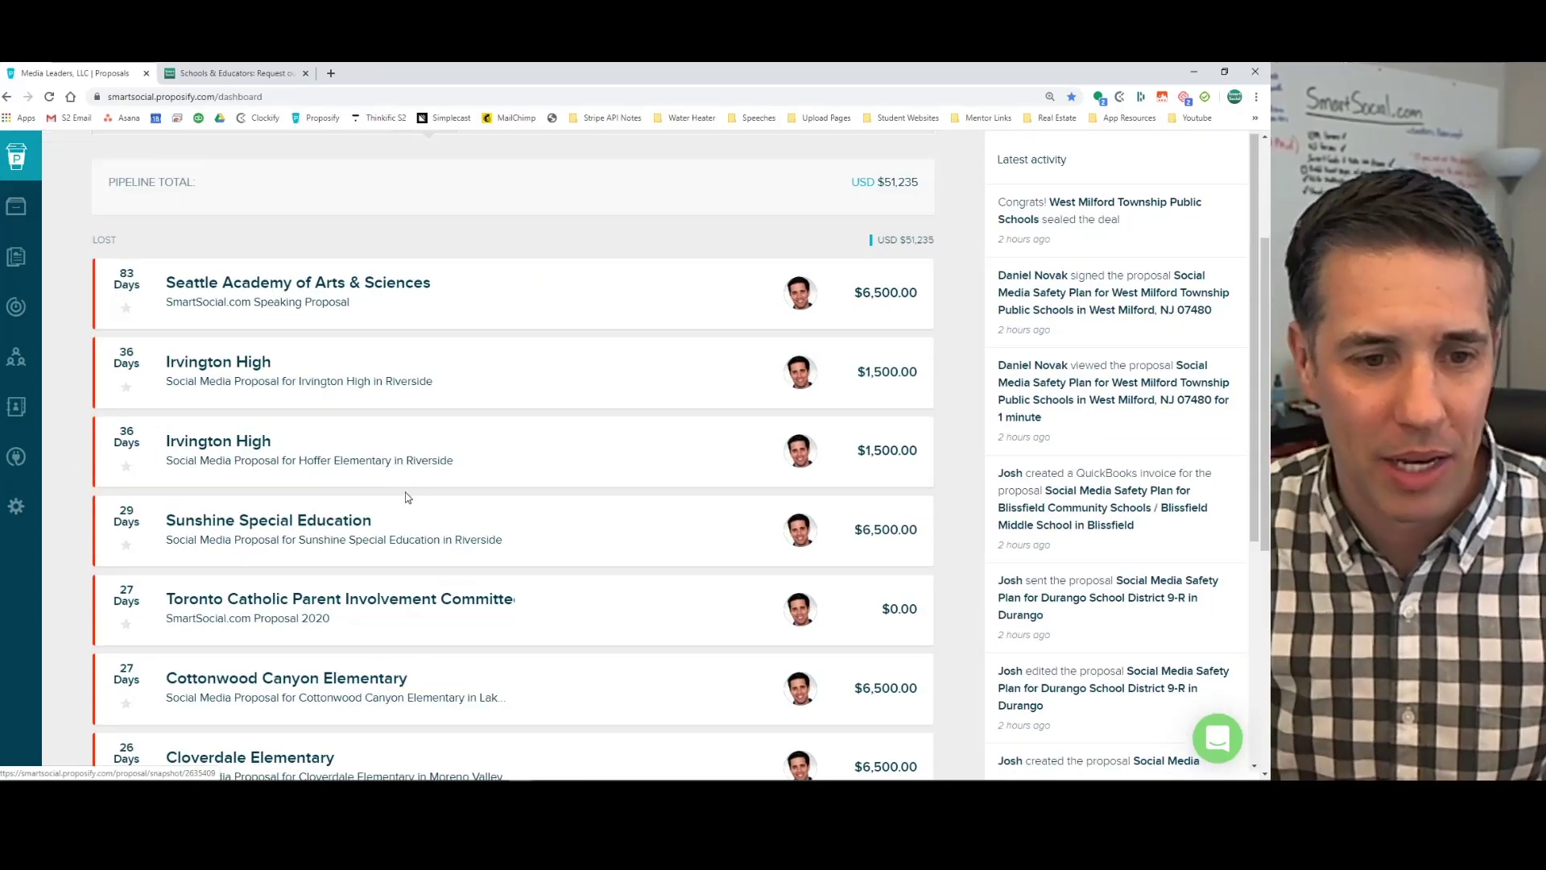
scroll(406, 495, "up", 8)
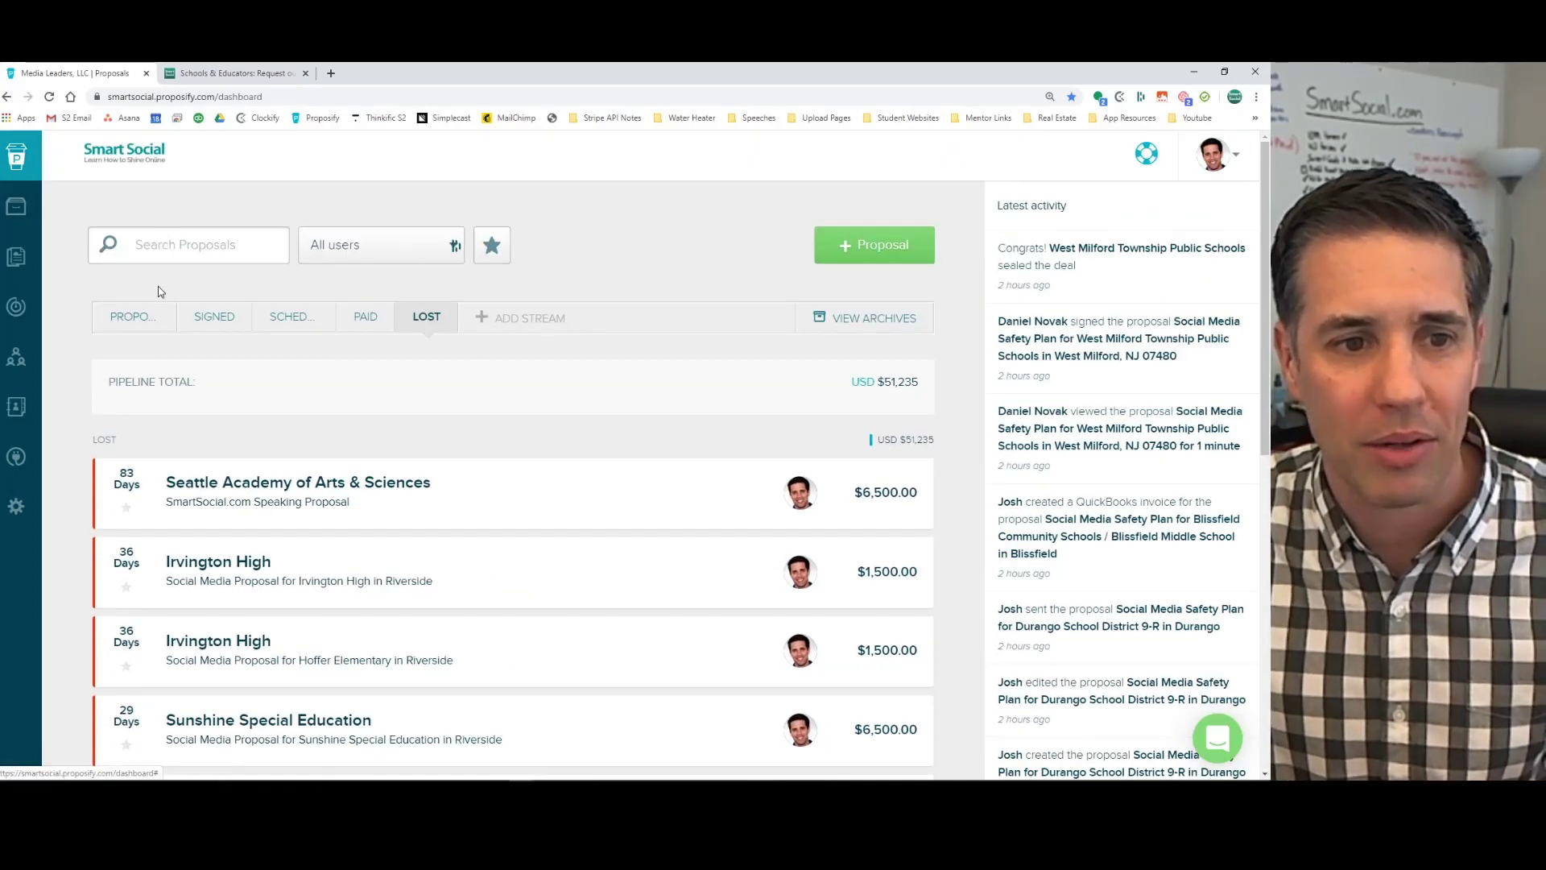
Return to the stream of open proposals and open the Sacred Heart School proposal's snapshot.
left_click(132, 319)
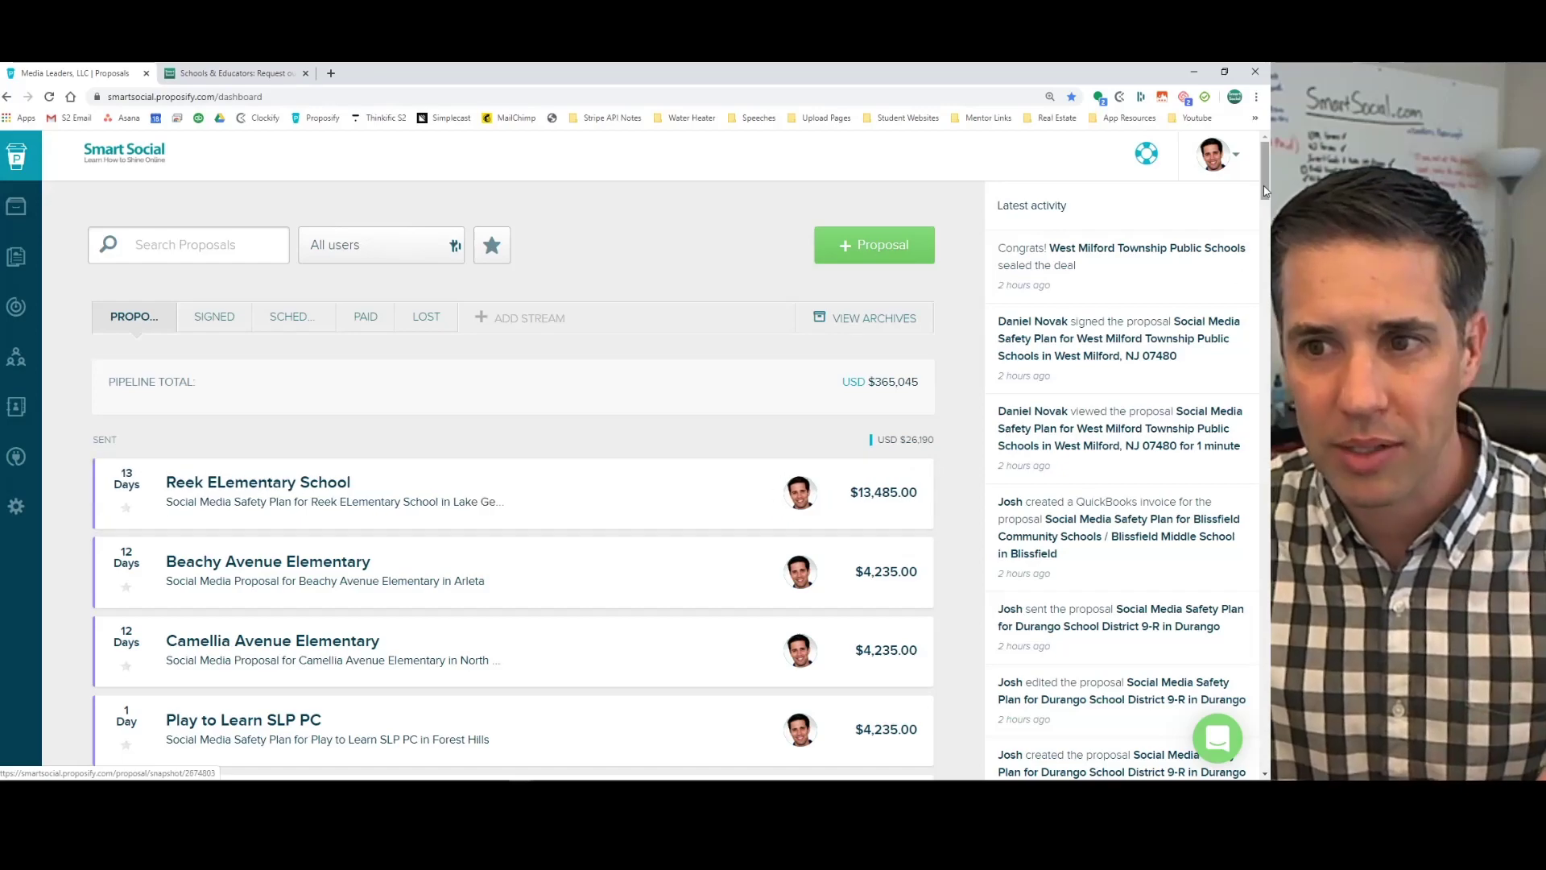
left_click_drag(1263, 173, 1263, 221)
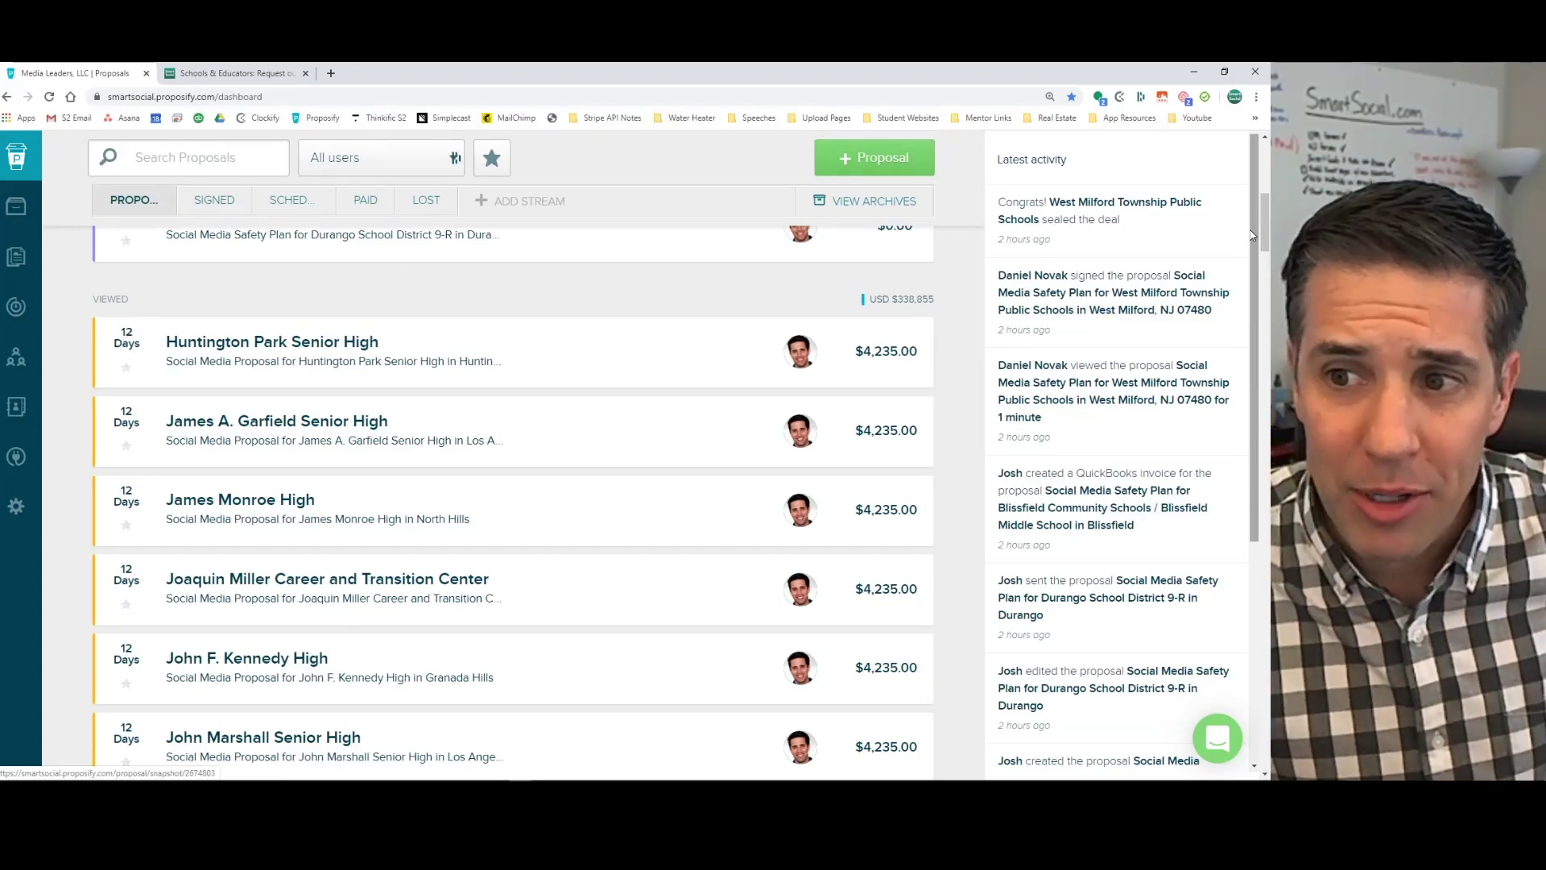
left_click_drag(1265, 229, 1265, 745)
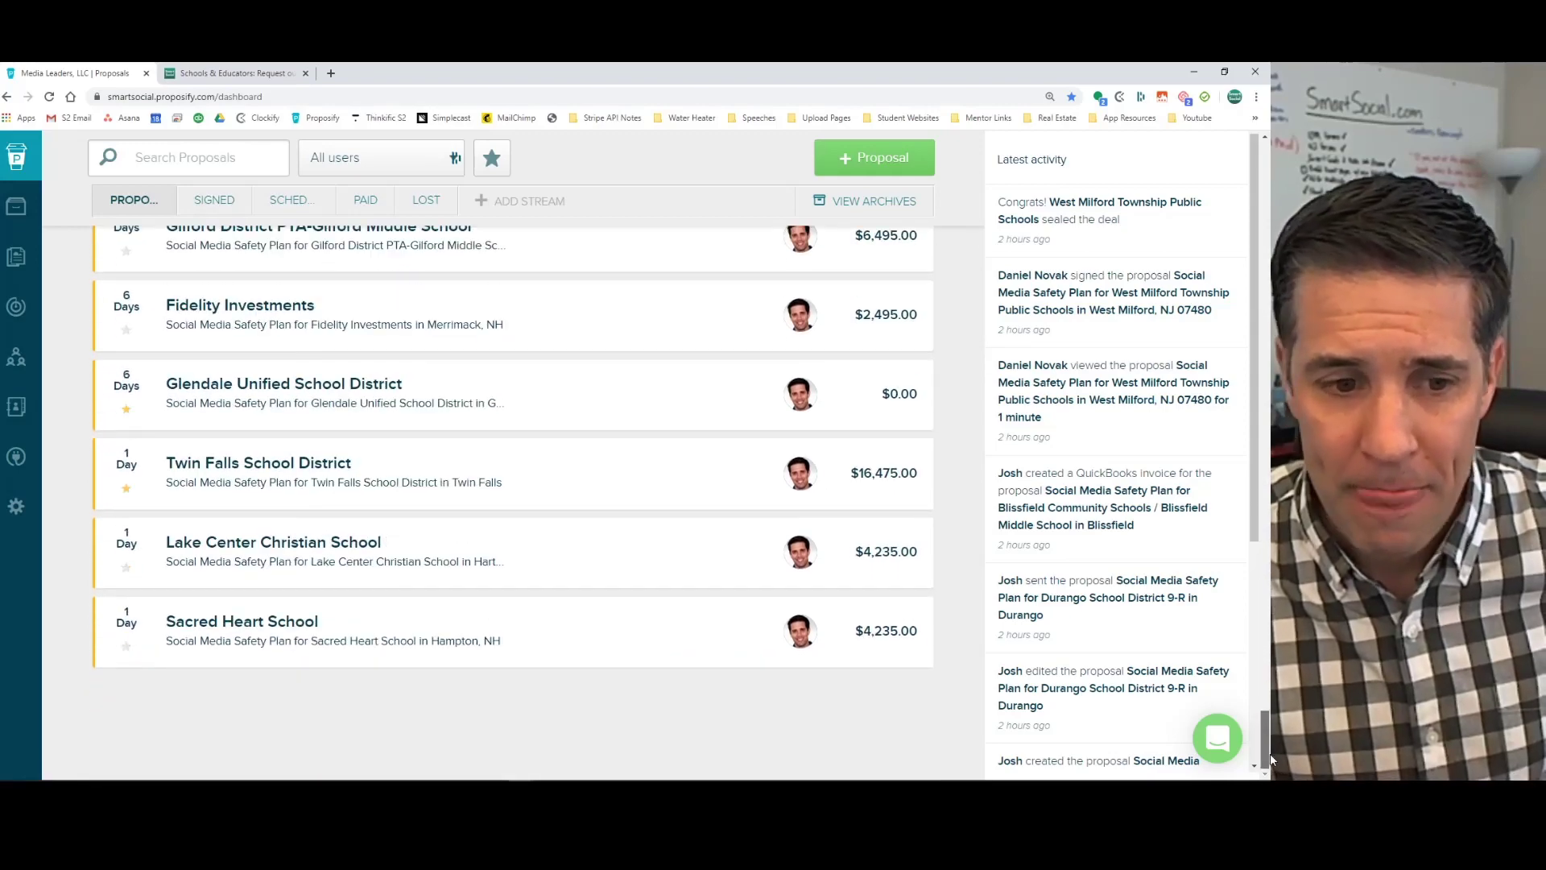
left_click(226, 634)
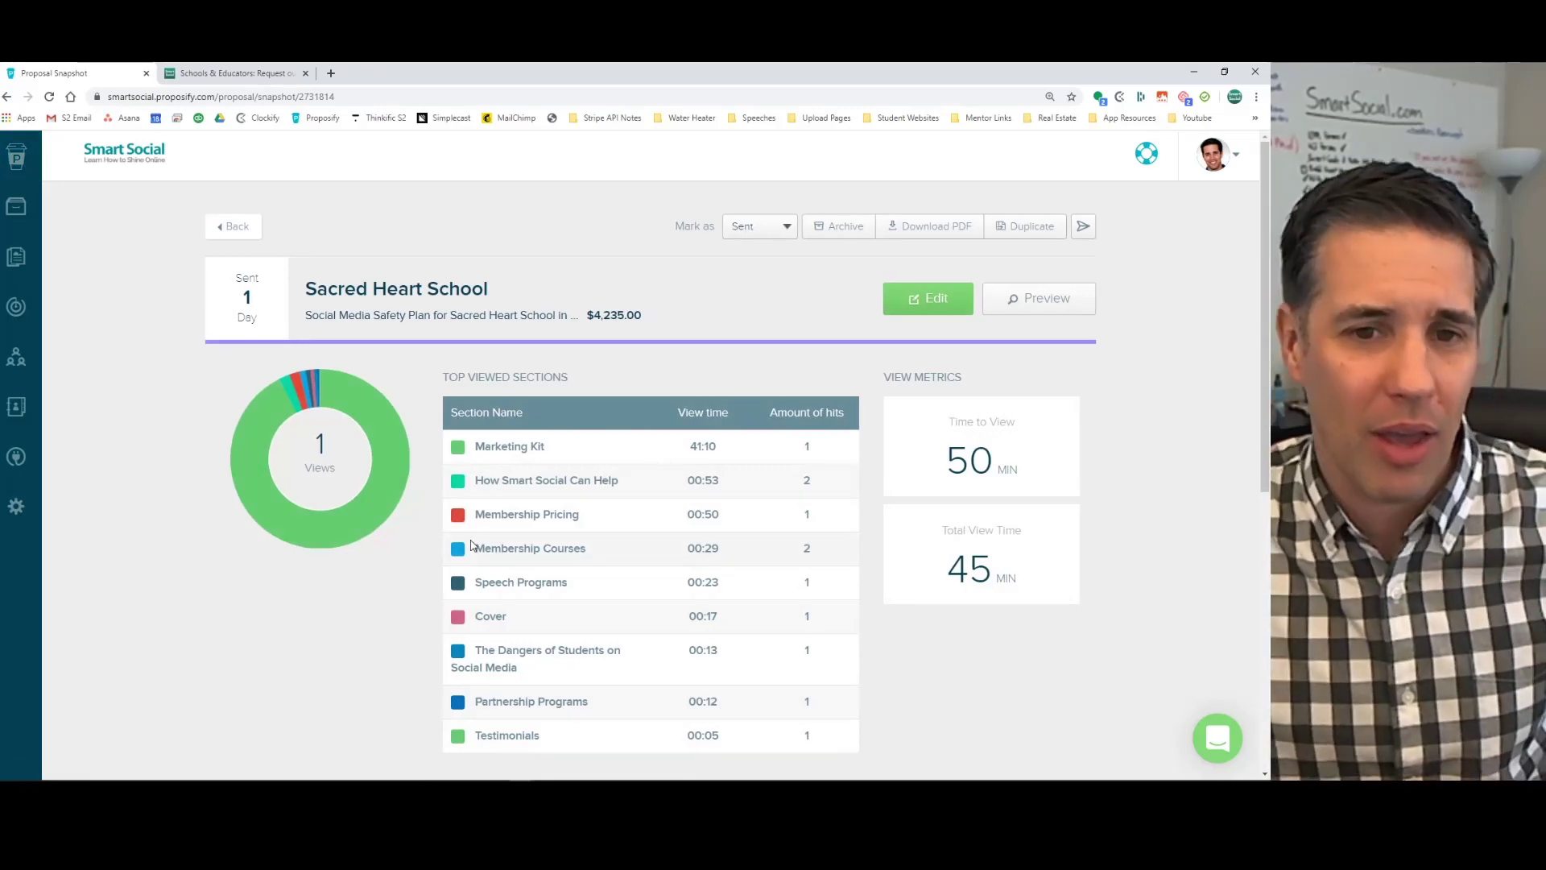
Examine the view time of the Sacred Heart School proposal's sections, such as Marketing Kit and Membership Pricing, and its activity log.
left_click_drag(477, 447, 812, 493)
left_click(827, 455)
left_click_drag(484, 514, 763, 527)
left_click(857, 525)
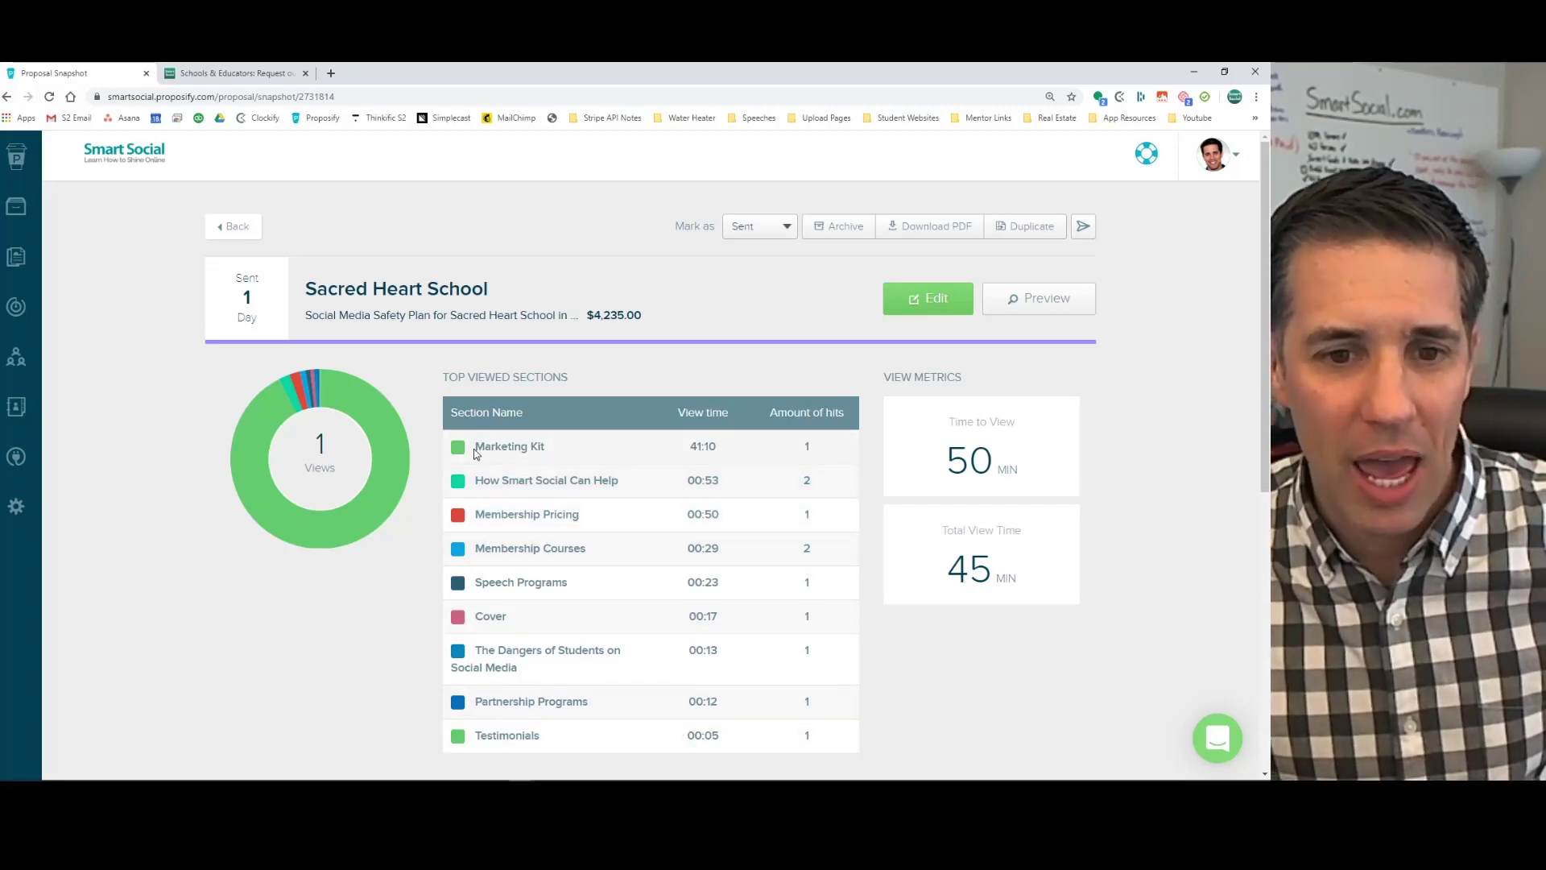
left_click(733, 449)
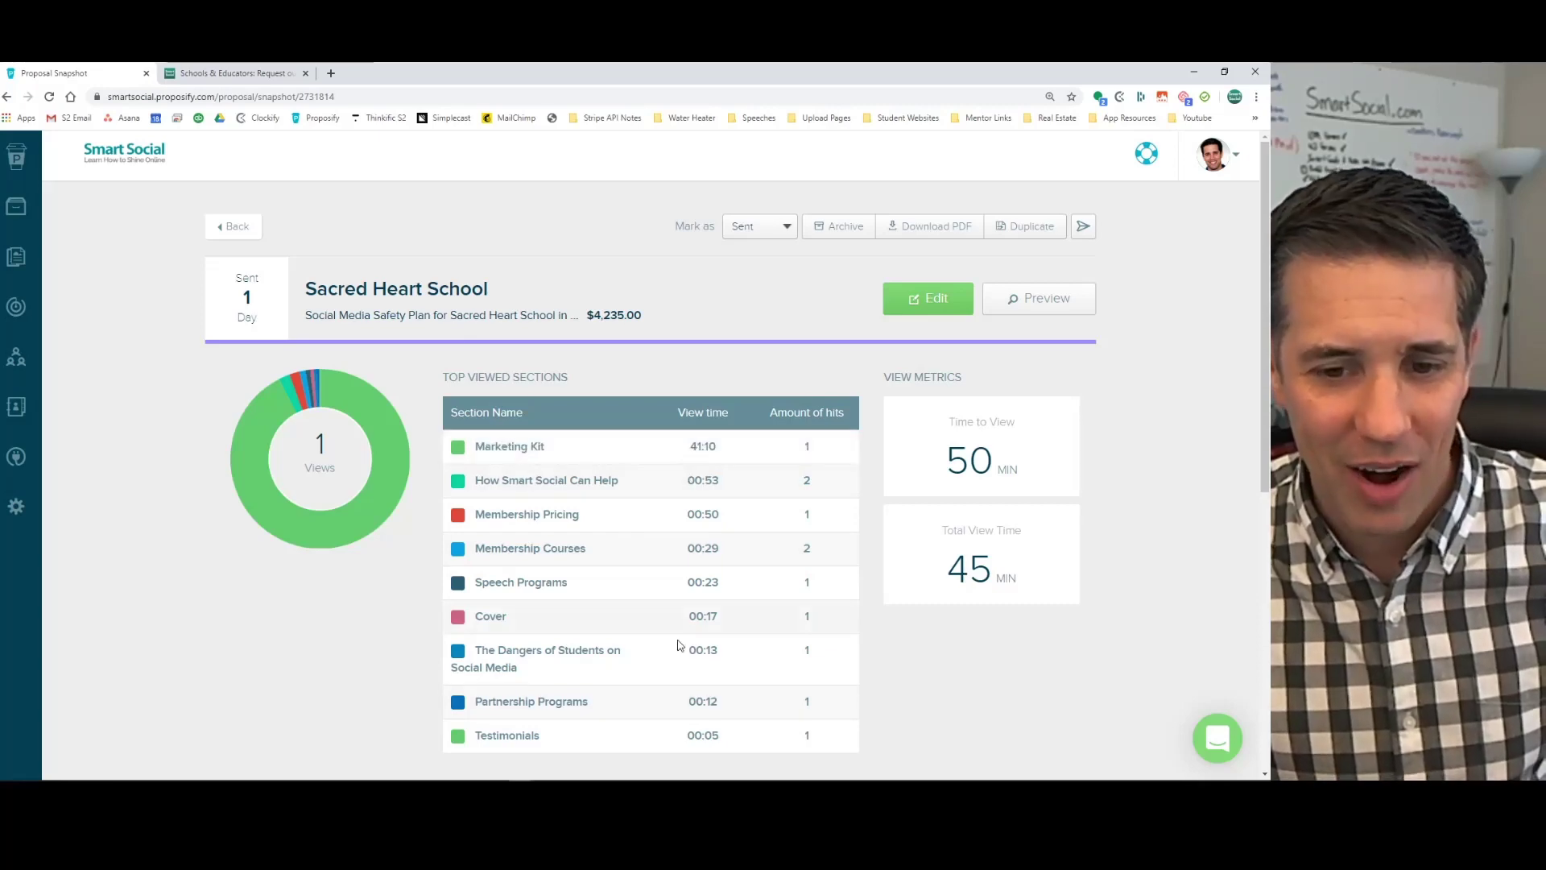
scroll(586, 463, "down", 6)
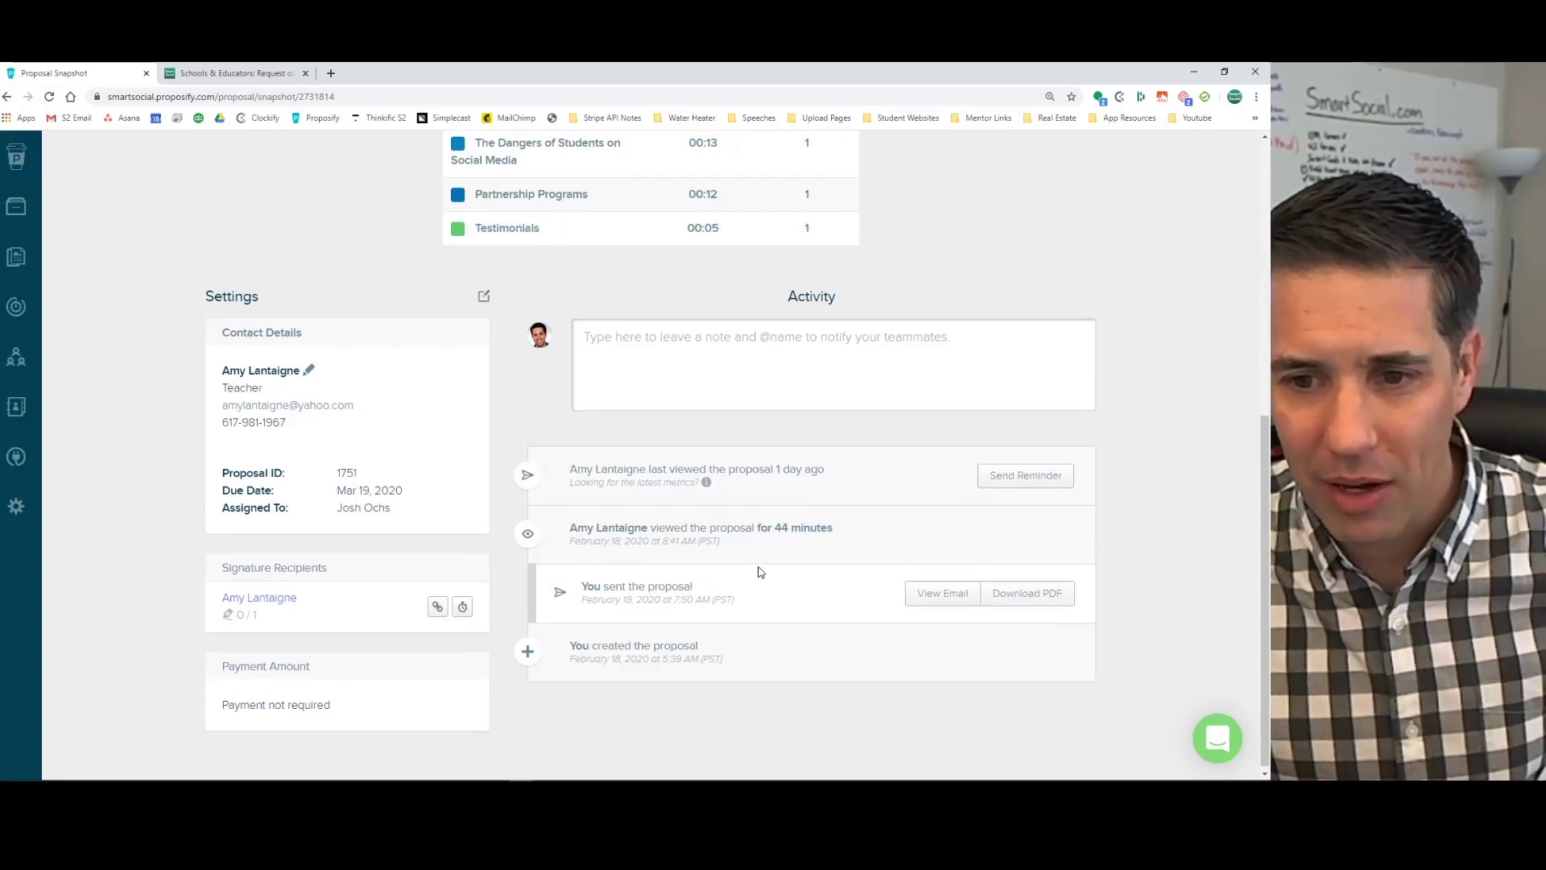
scroll(759, 569, "up", 6)
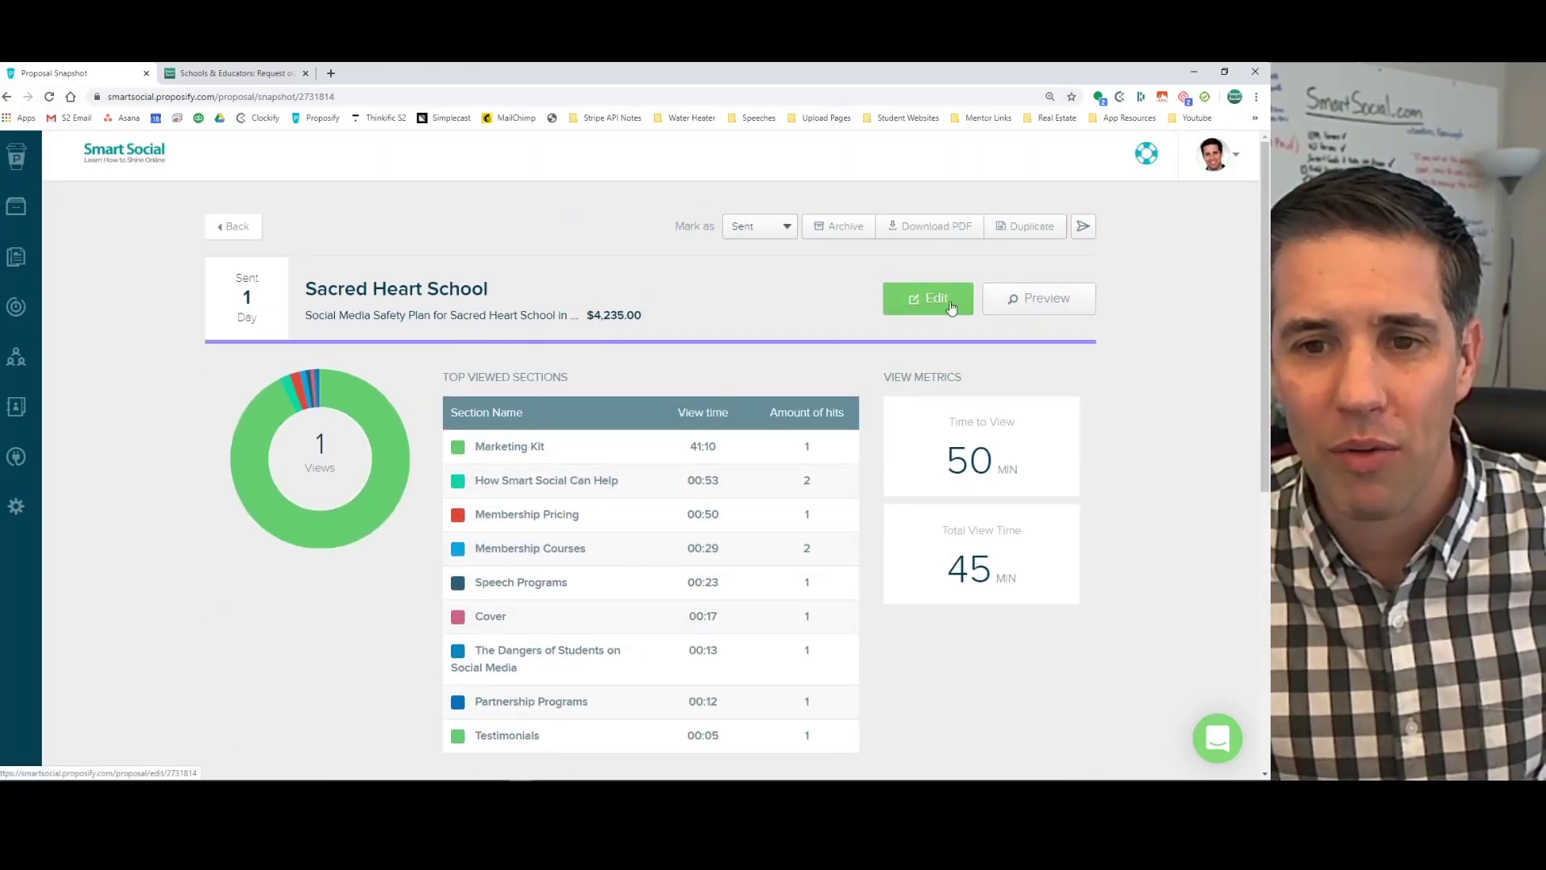
Open the Sacred Heart School proposal in the editor and look over its cover page.
left_click(952, 306)
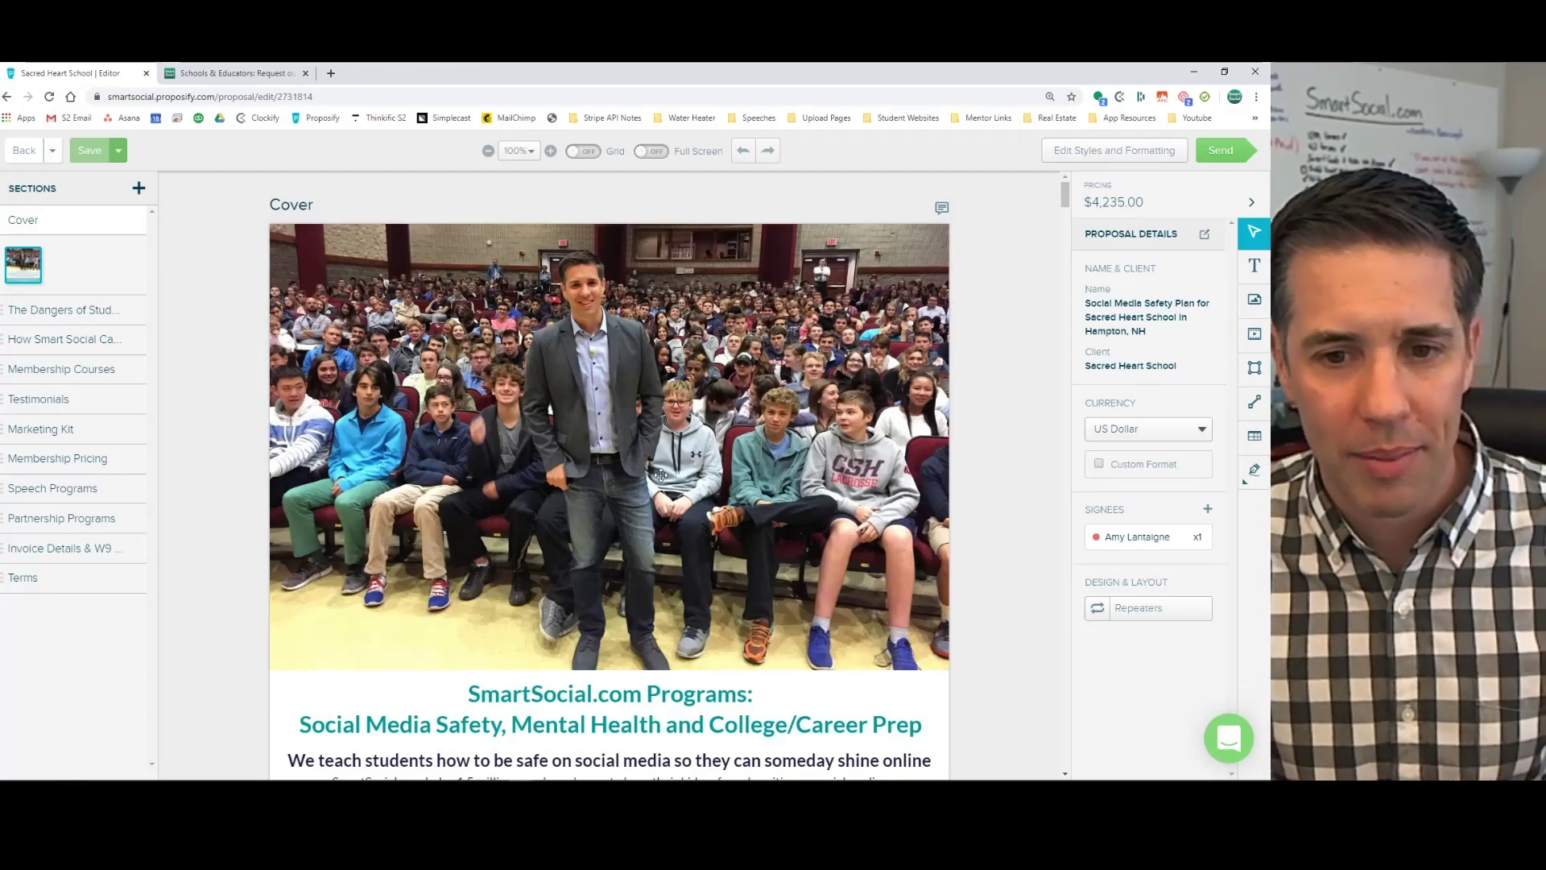
scroll(661, 467, "down", 4)
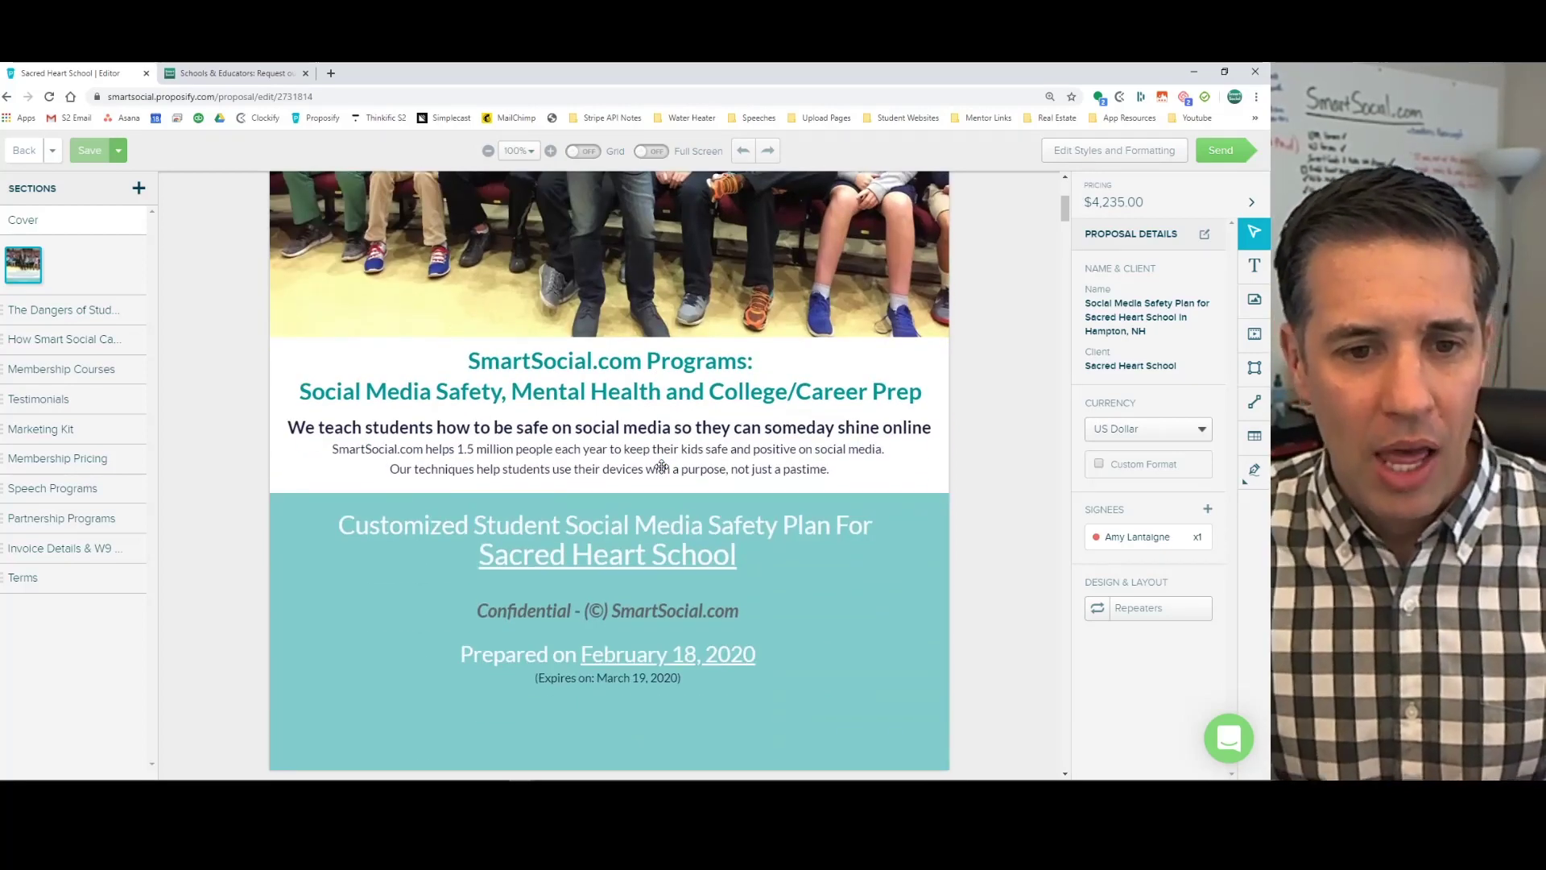
scroll(531, 387, "up", 4)
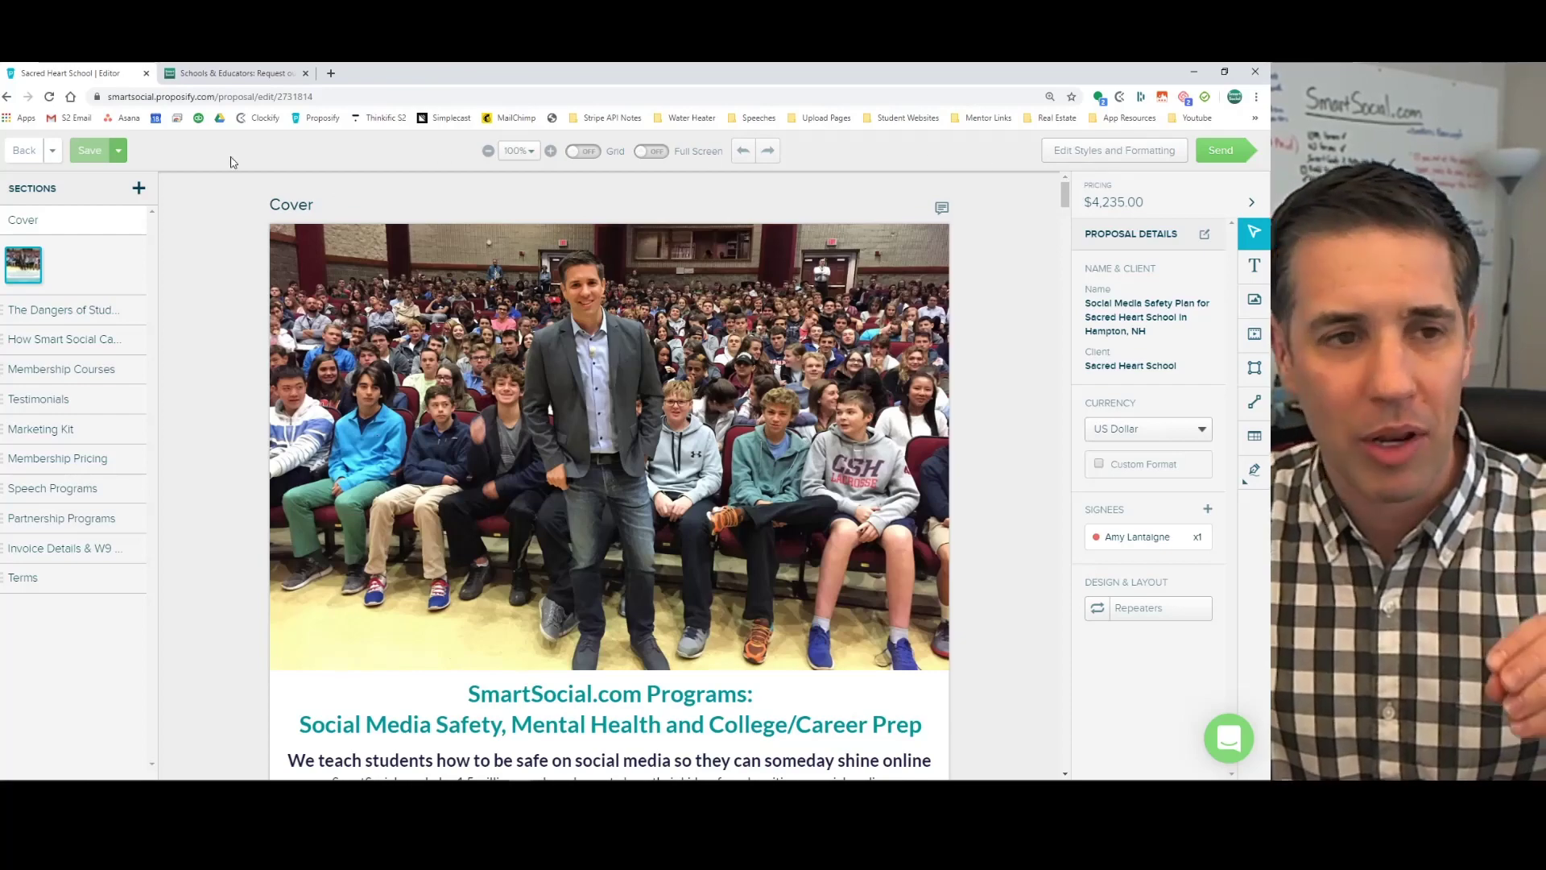
Open the proposal's sending page and view the recipient settings and the client email preview.
left_click(1234, 152)
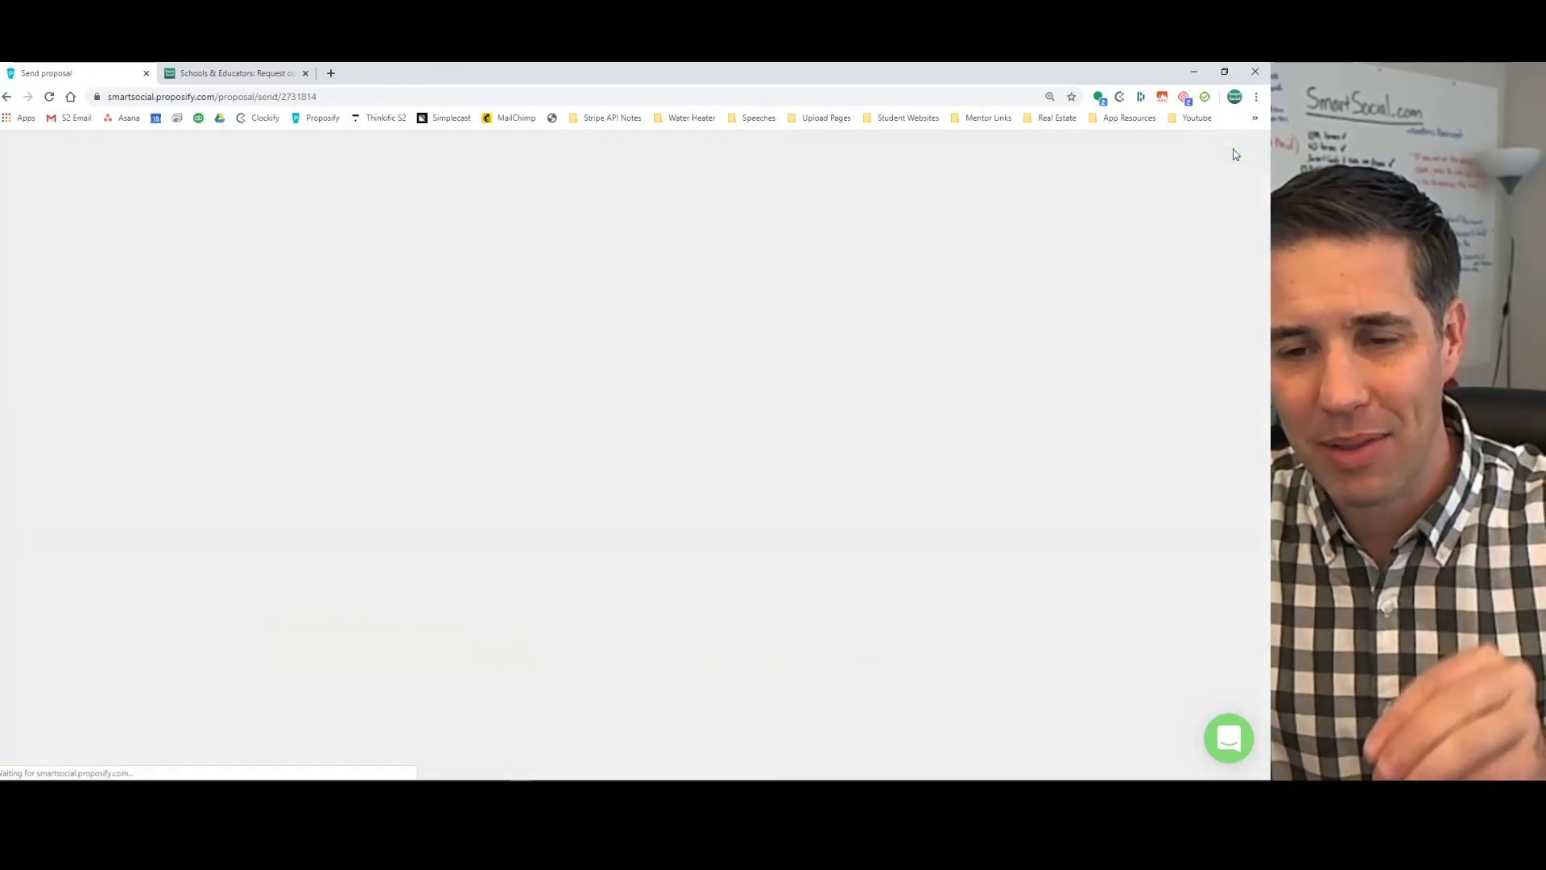
scroll(193, 521, "down", 3)
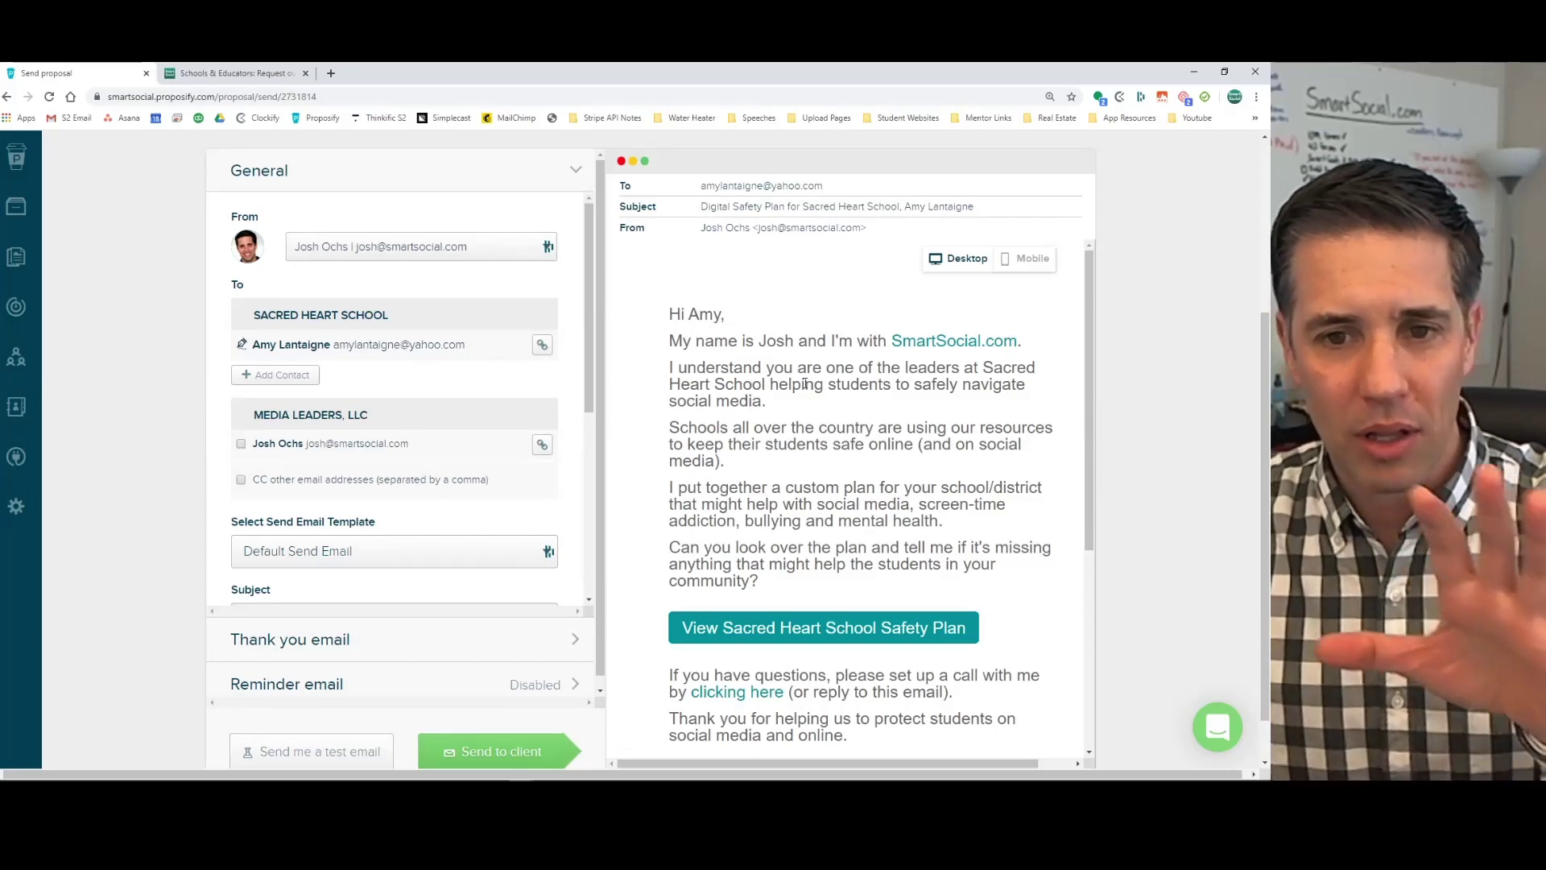
Read through the client email preview's message, from the introduction to the request for feedback on the safety plan.
scroll(746, 426, "up", 1)
left_click_drag(674, 380, 802, 646)
left_click(802, 646)
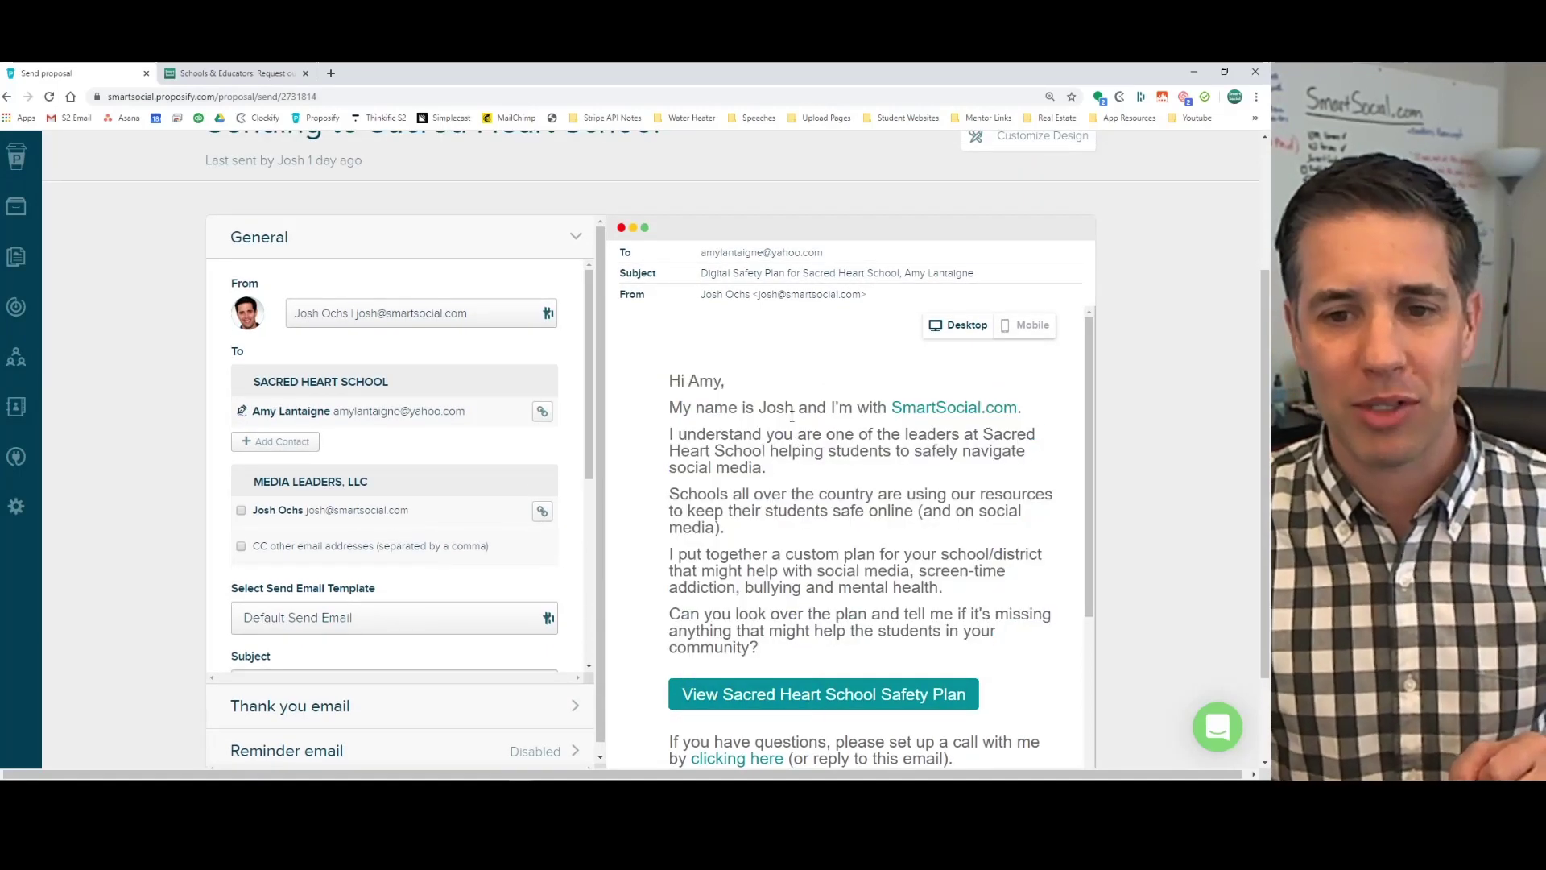
left_click_drag(734, 434, 795, 466)
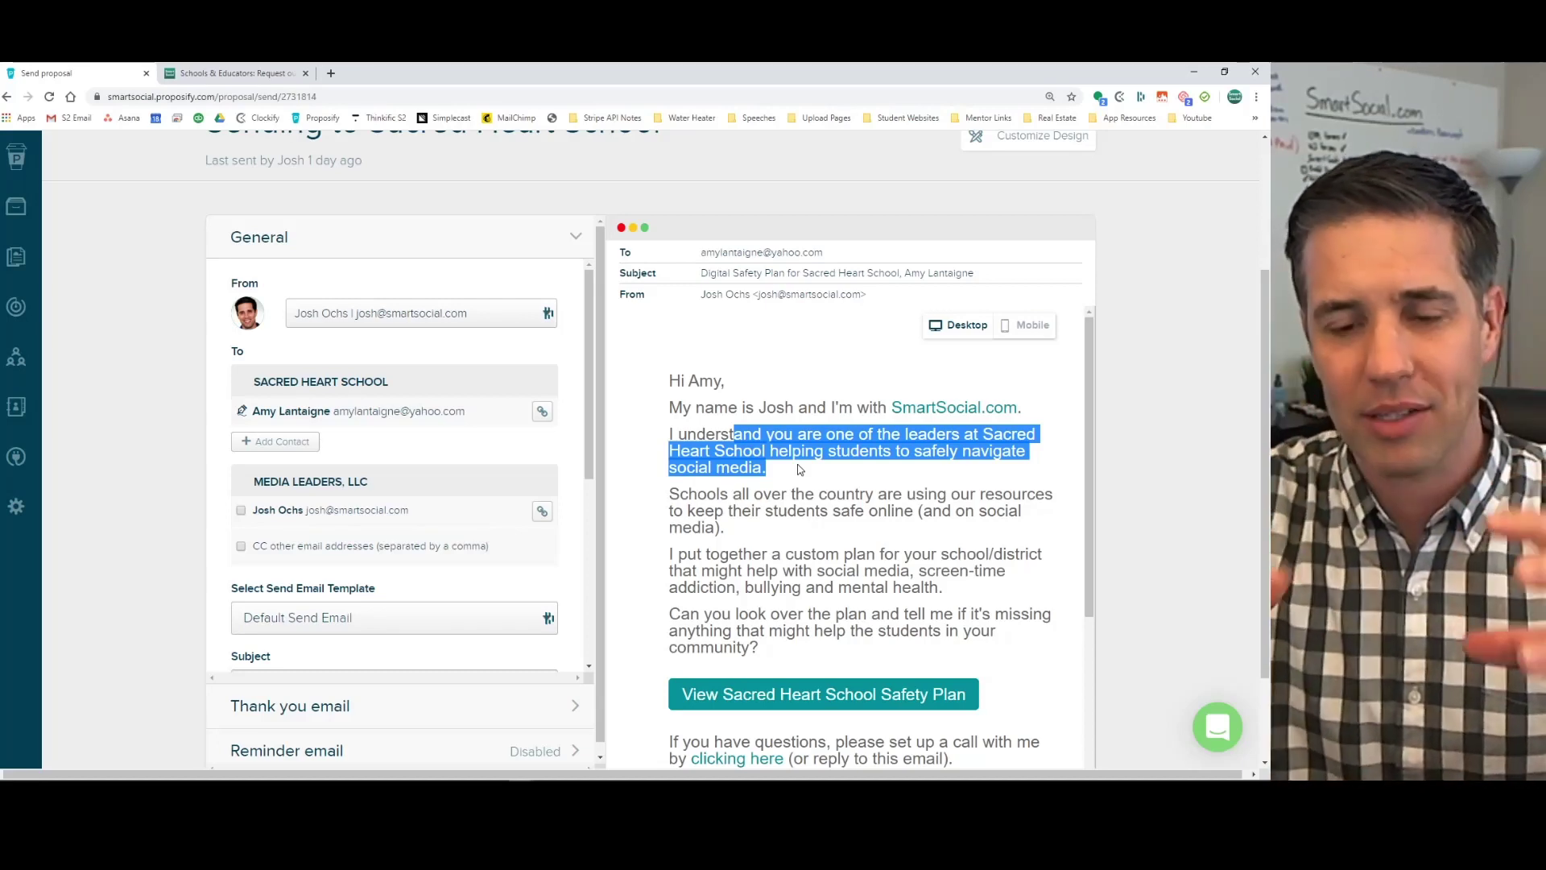
left_click_drag(800, 469, 814, 533)
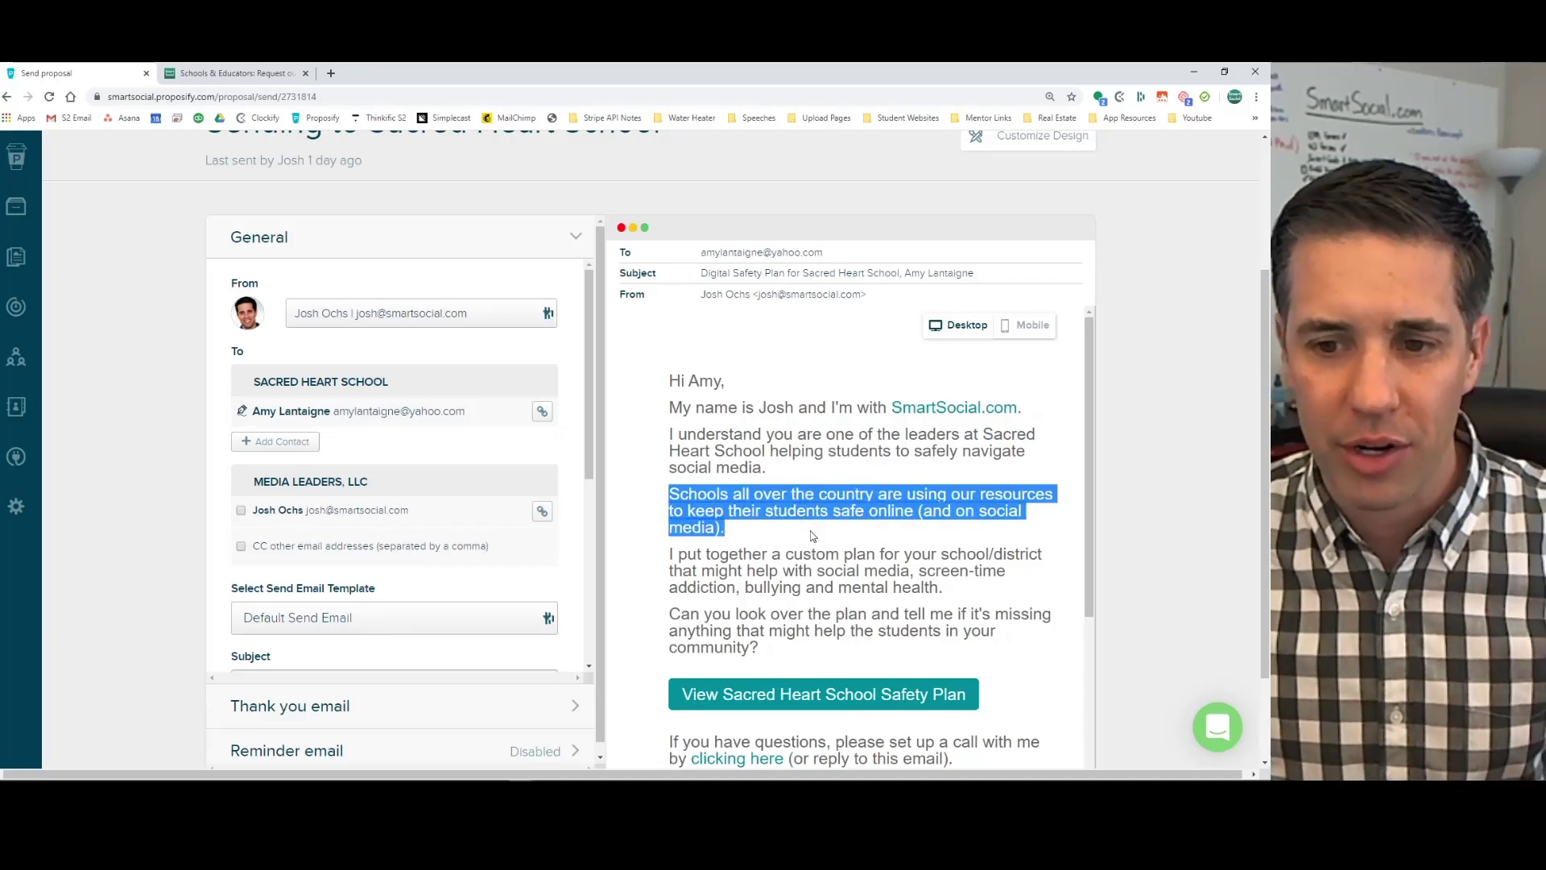
left_click(811, 536)
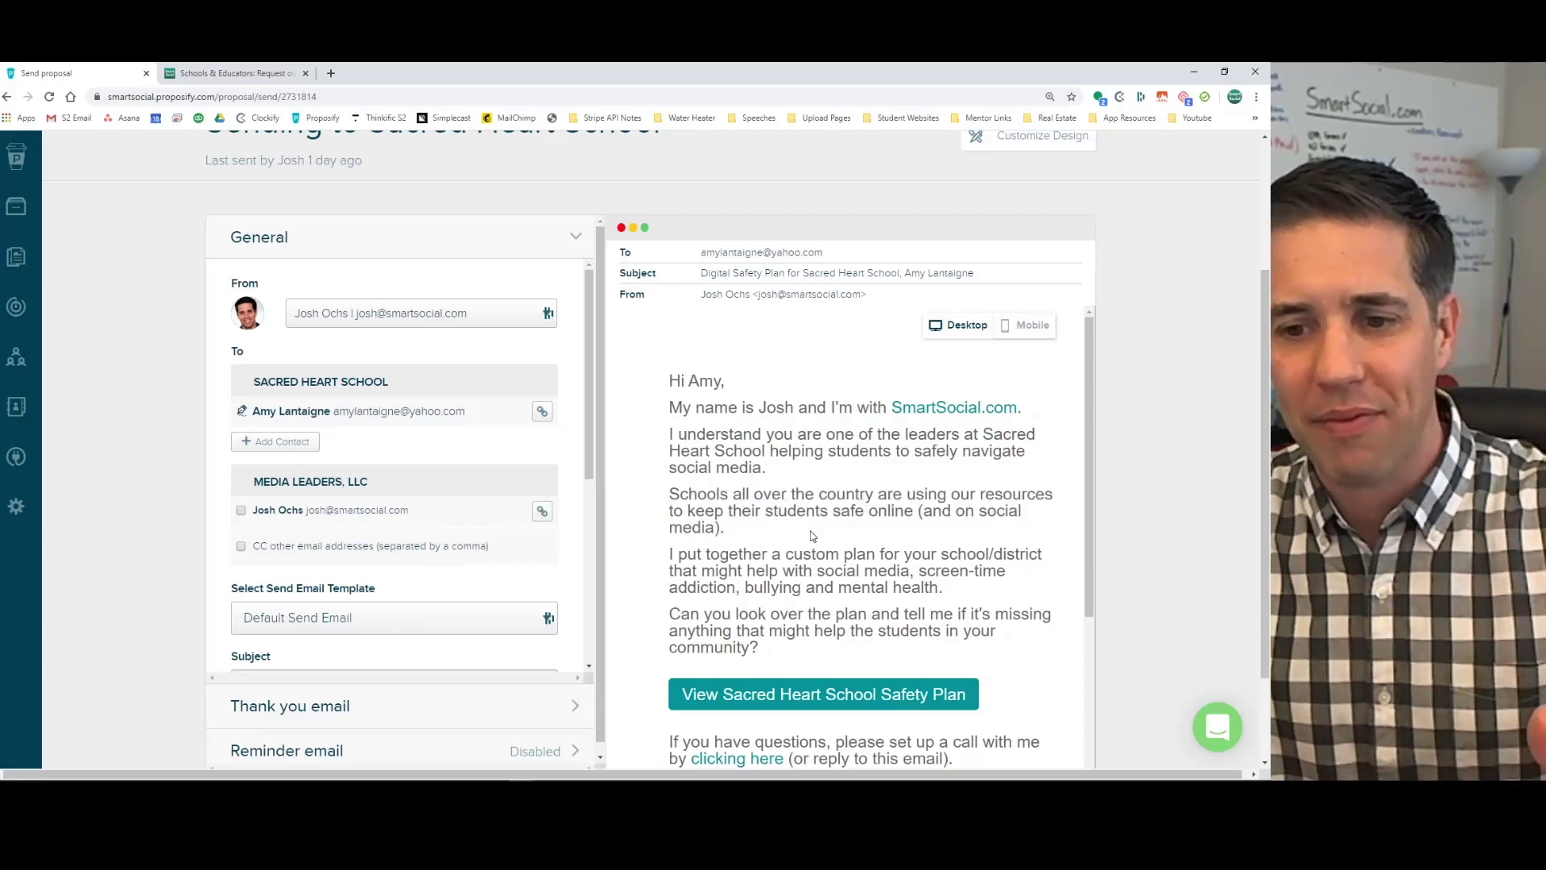
left_click_drag(812, 536, 969, 587)
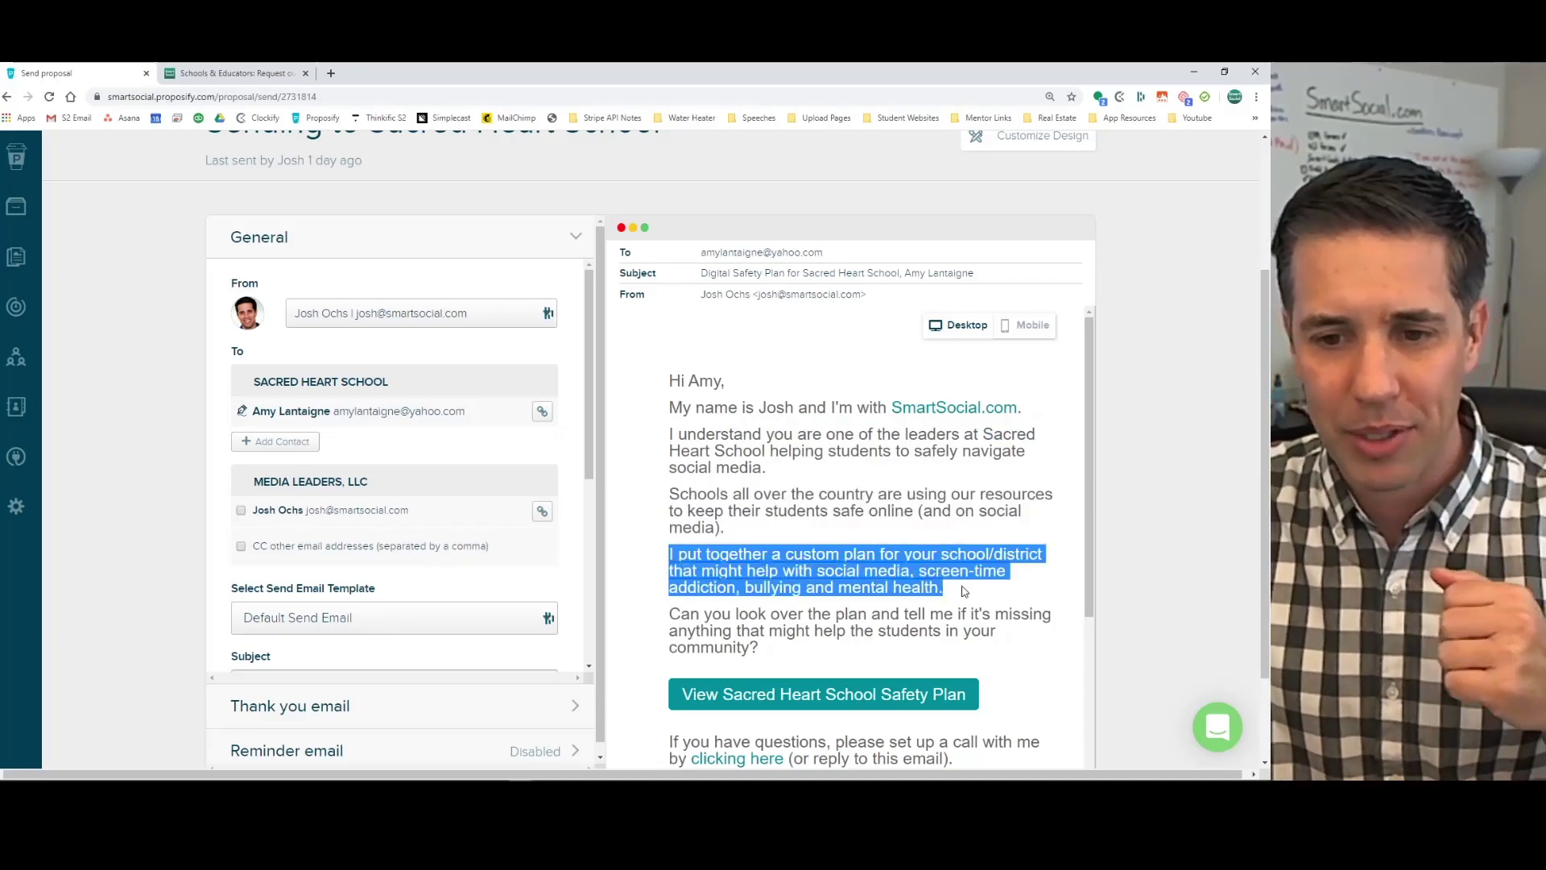
left_click(983, 594)
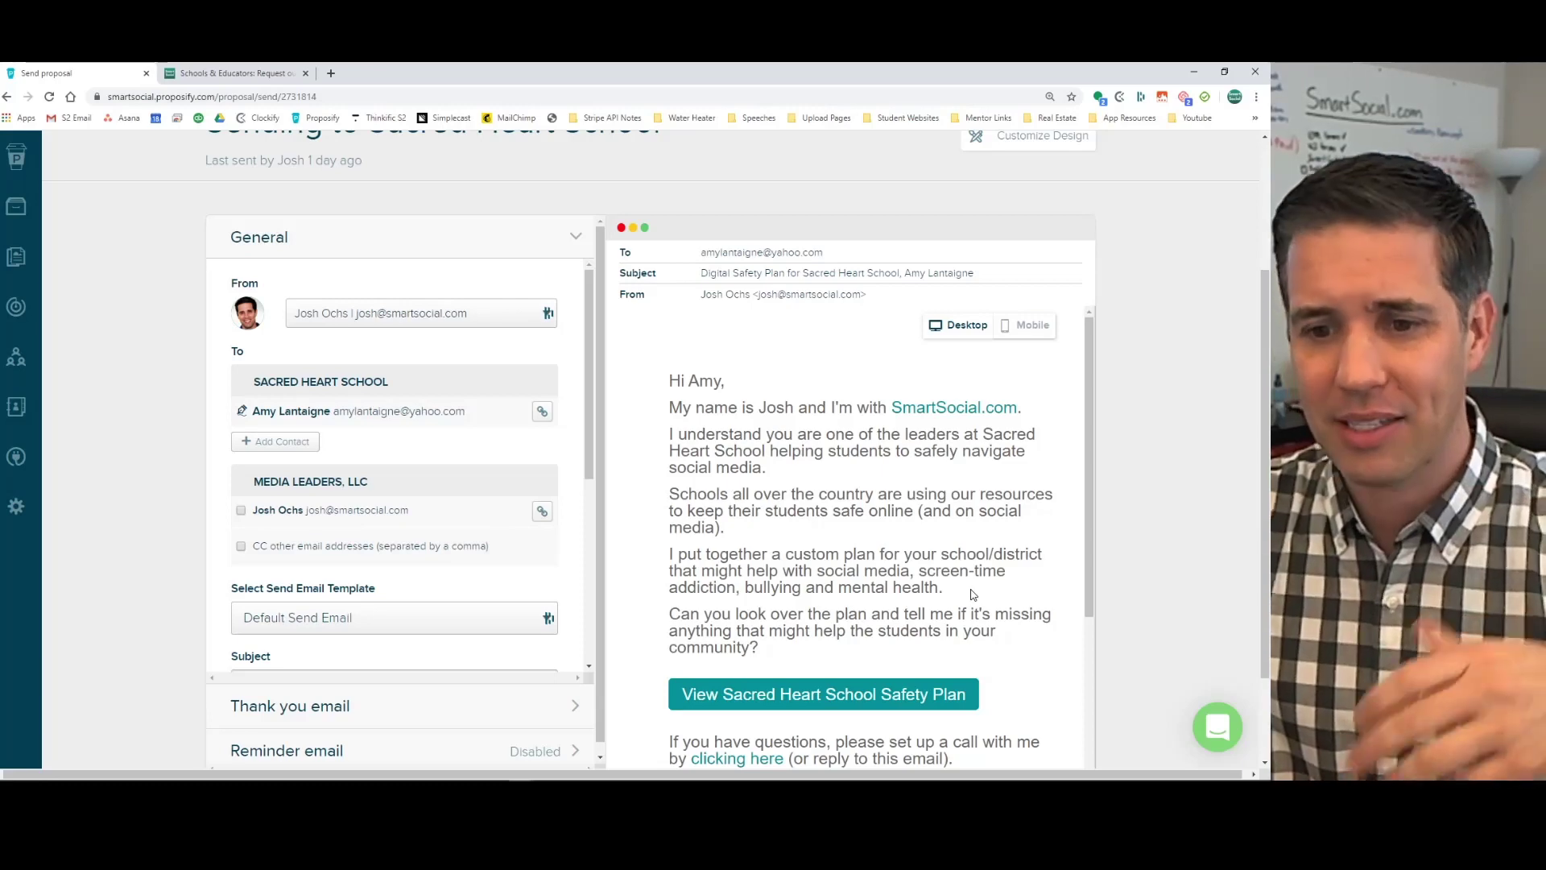
left_click_drag(972, 595, 864, 535)
left_click(819, 589)
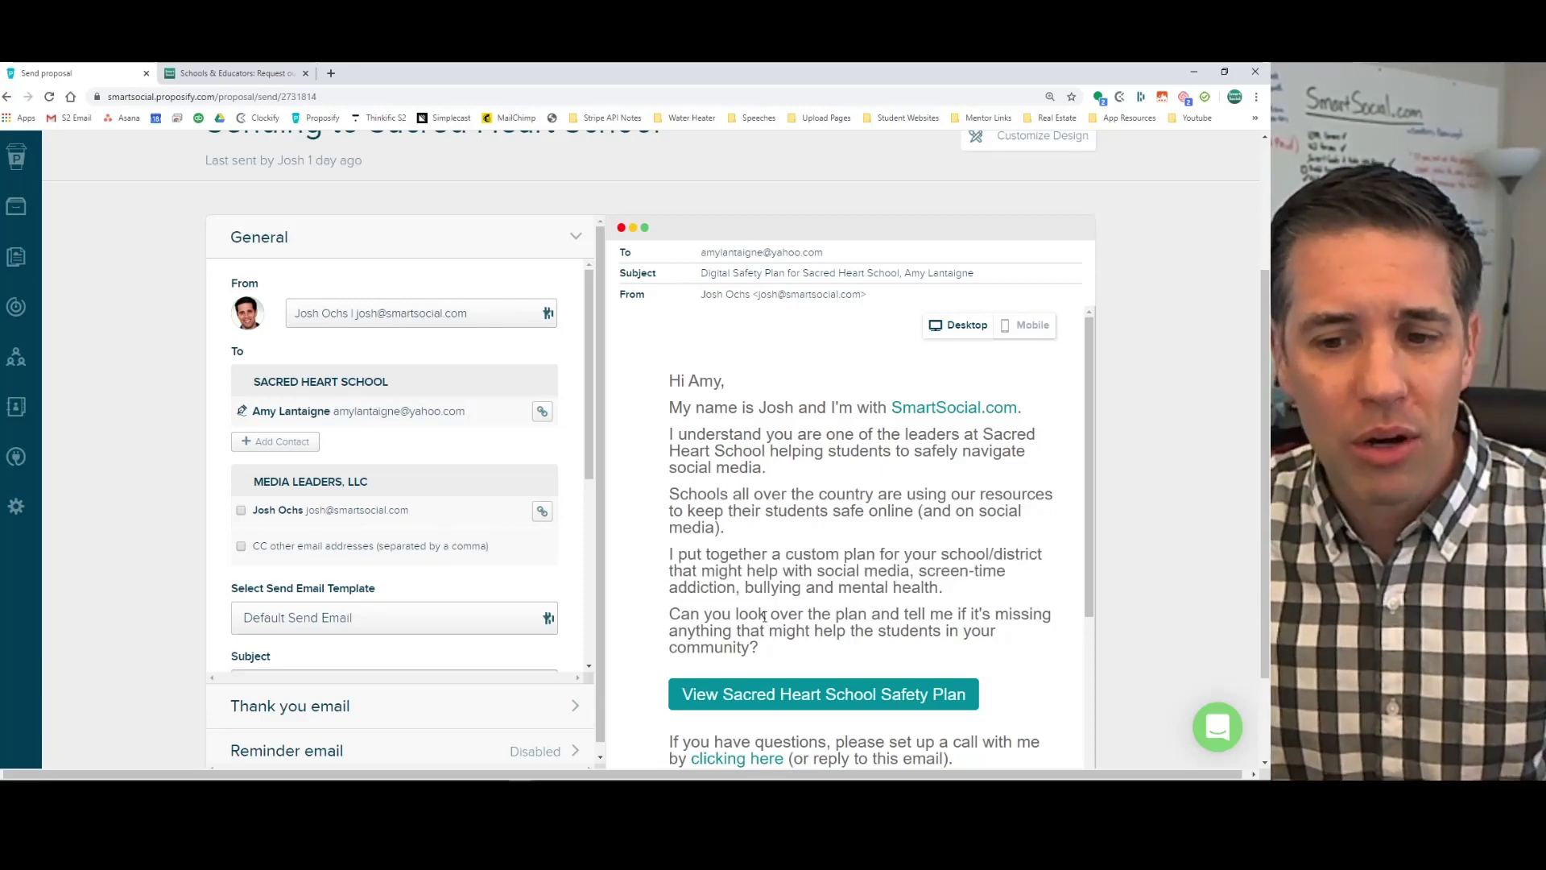
left_click_drag(766, 615, 827, 655)
scroll(859, 535, "down", 3)
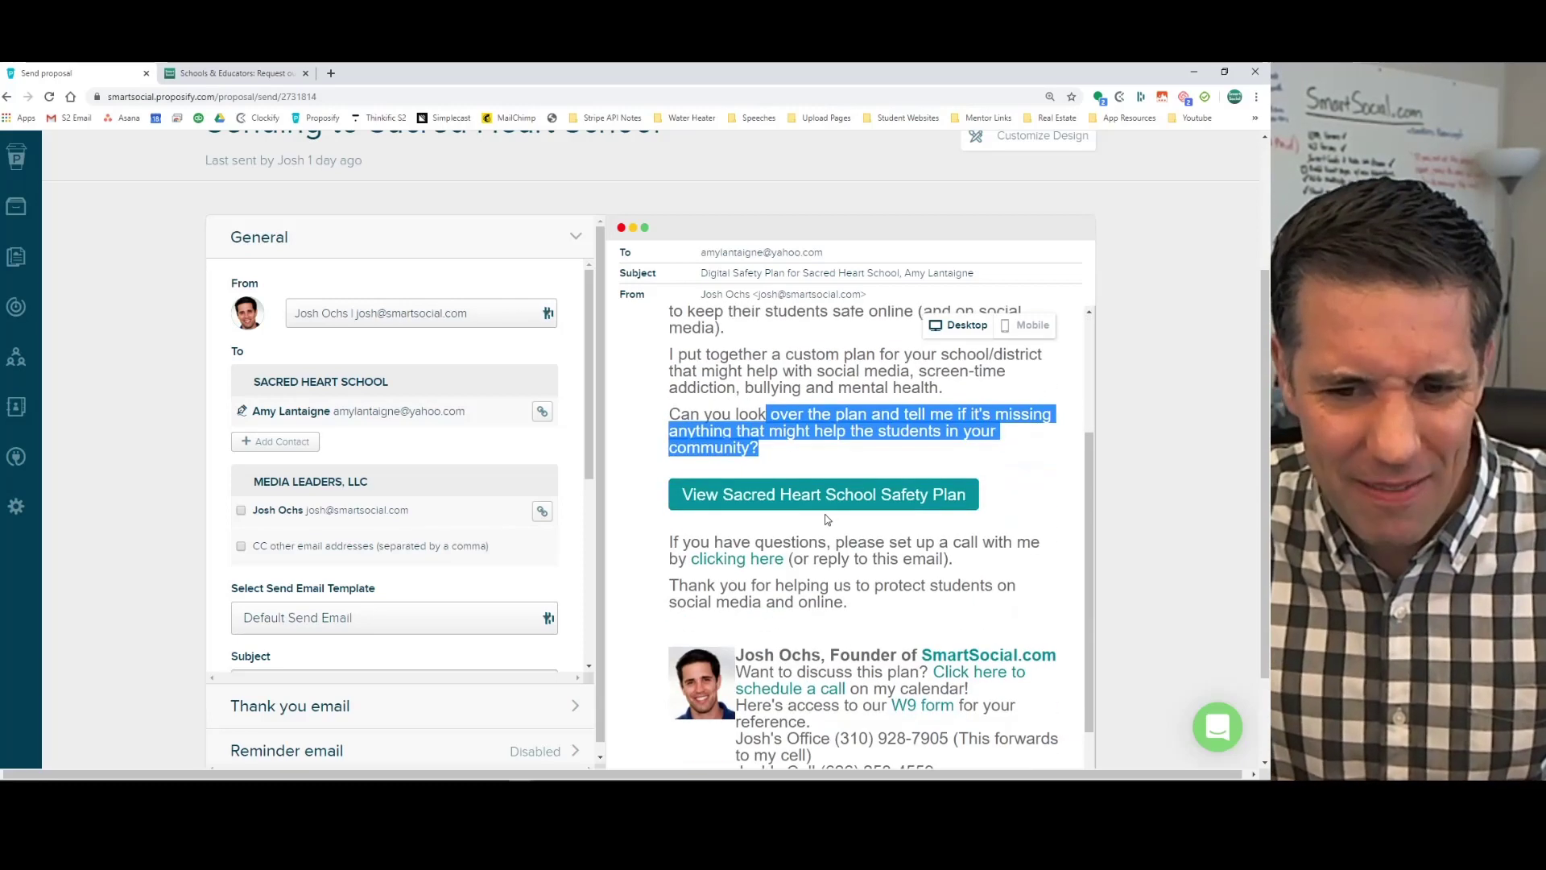
left_click(793, 451)
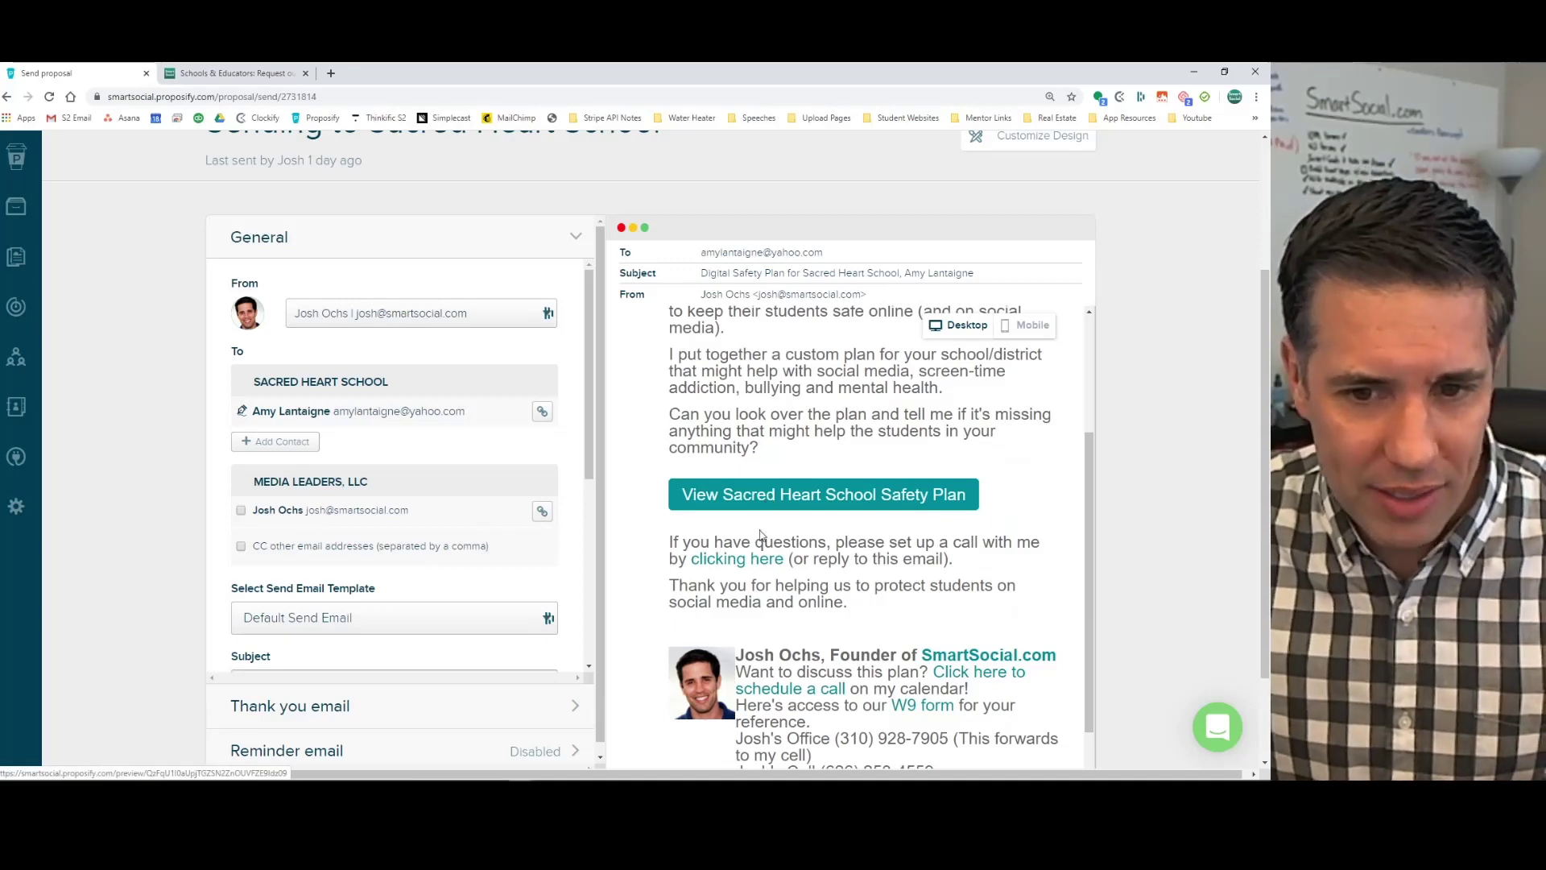
Review the closing of the email preview, including the call-scheduling link, the W9 form link and the signature's contact details.
left_click_drag(753, 545, 967, 571)
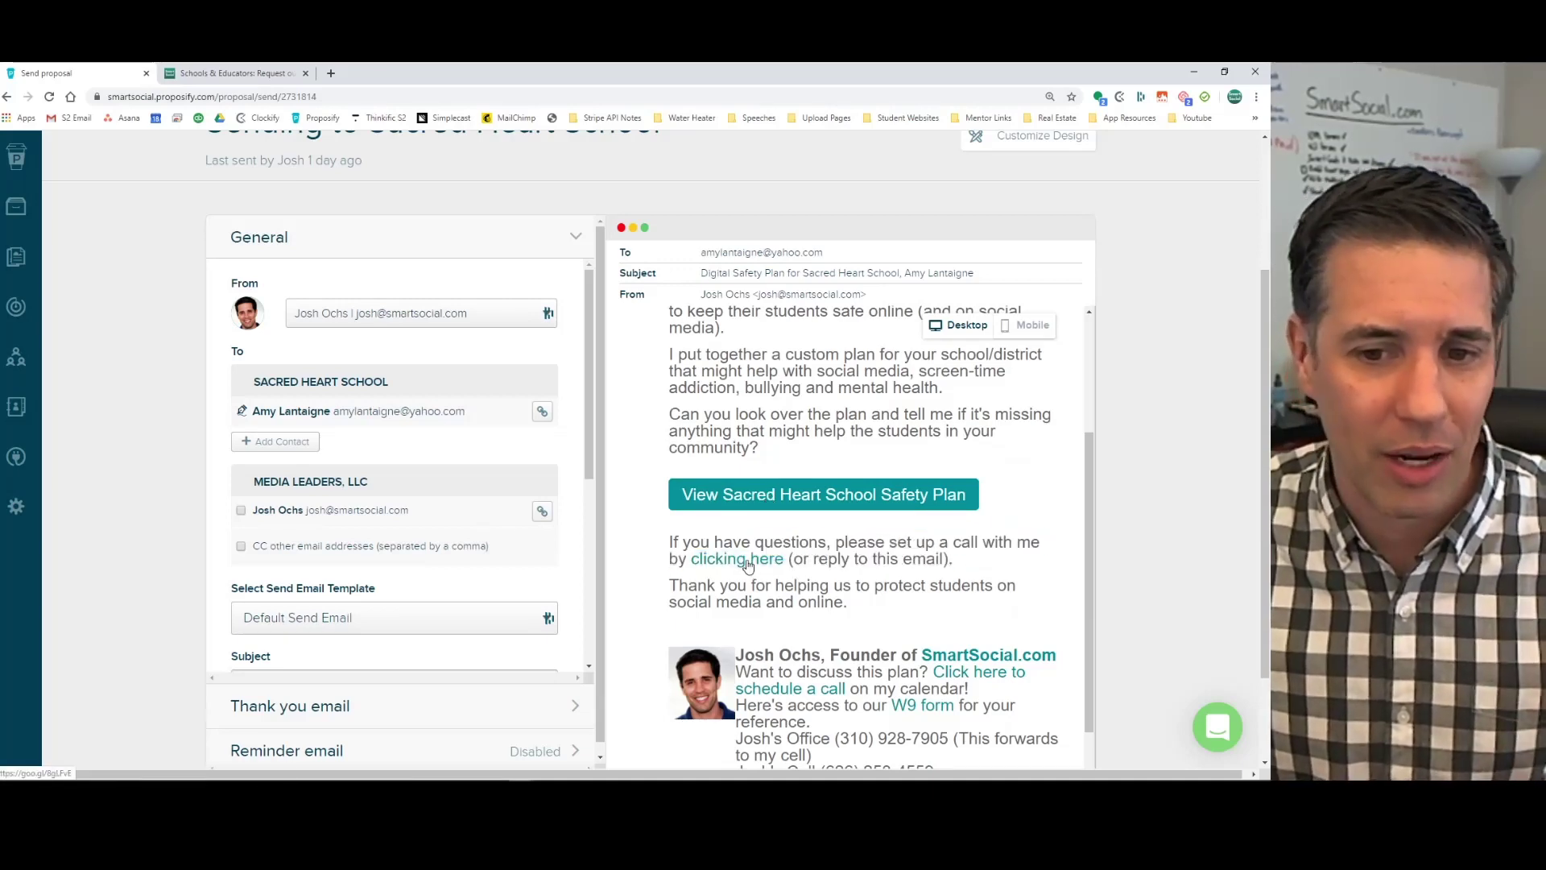
left_click_drag(731, 589, 898, 611)
left_click(898, 610)
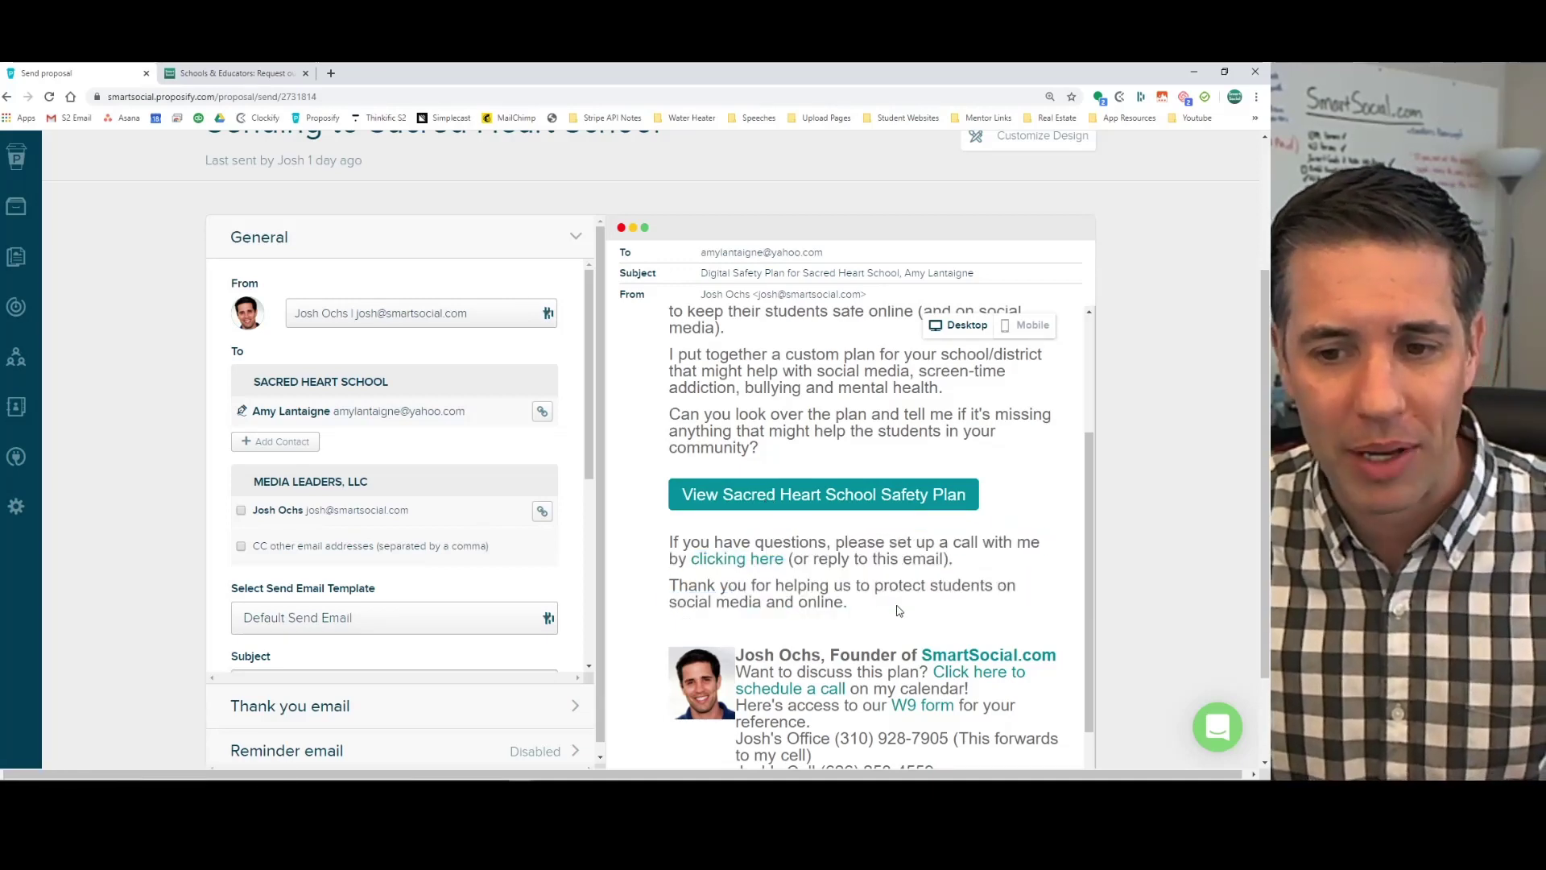
scroll(894, 600, "down", 2)
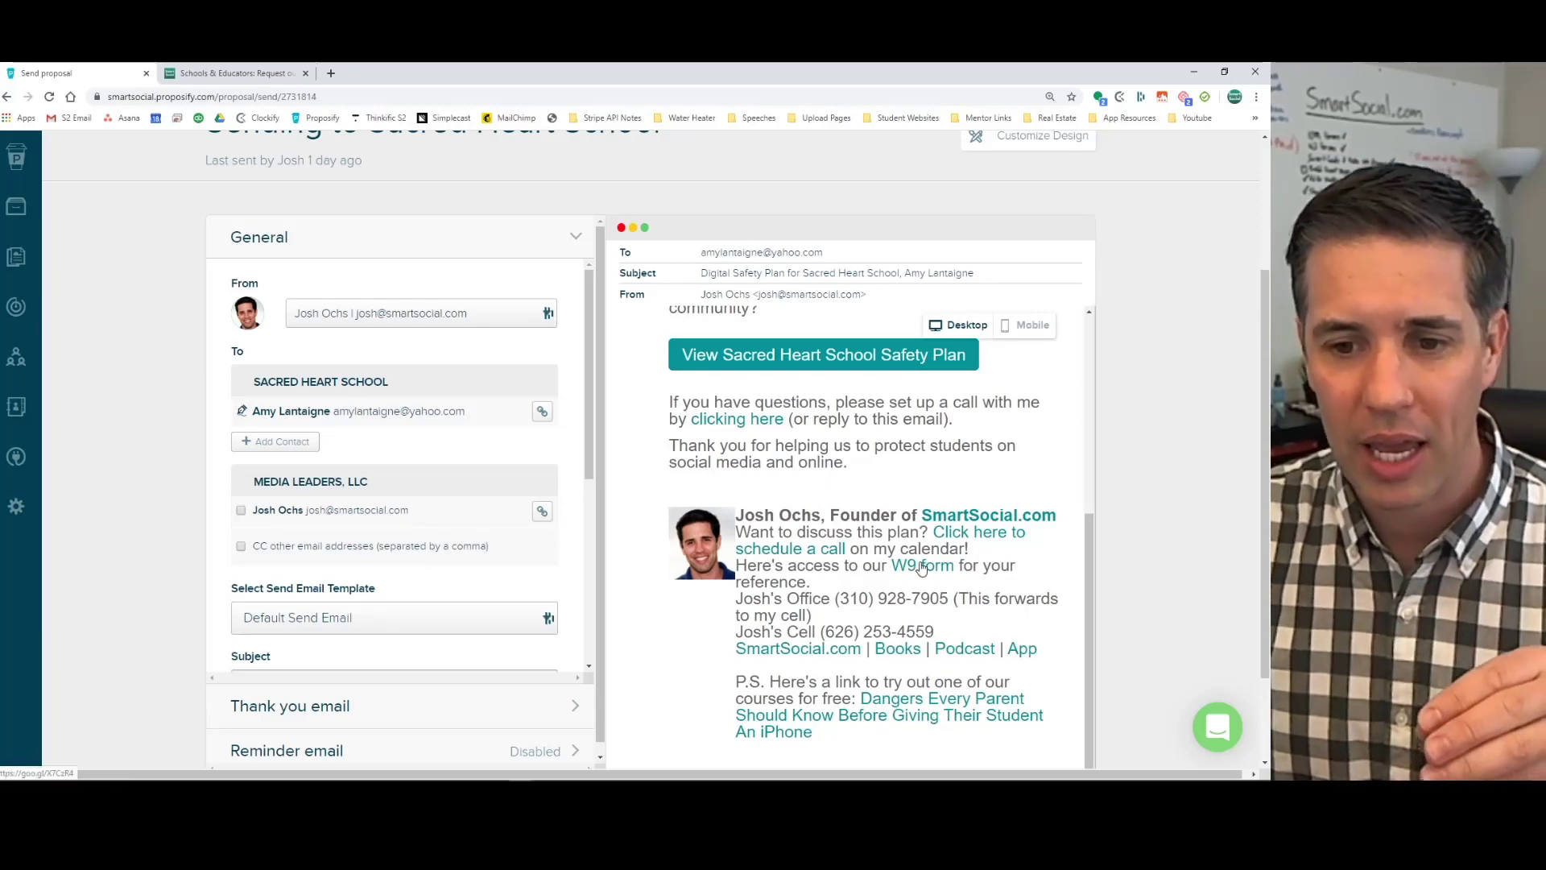
scroll(844, 534, "up", 5)
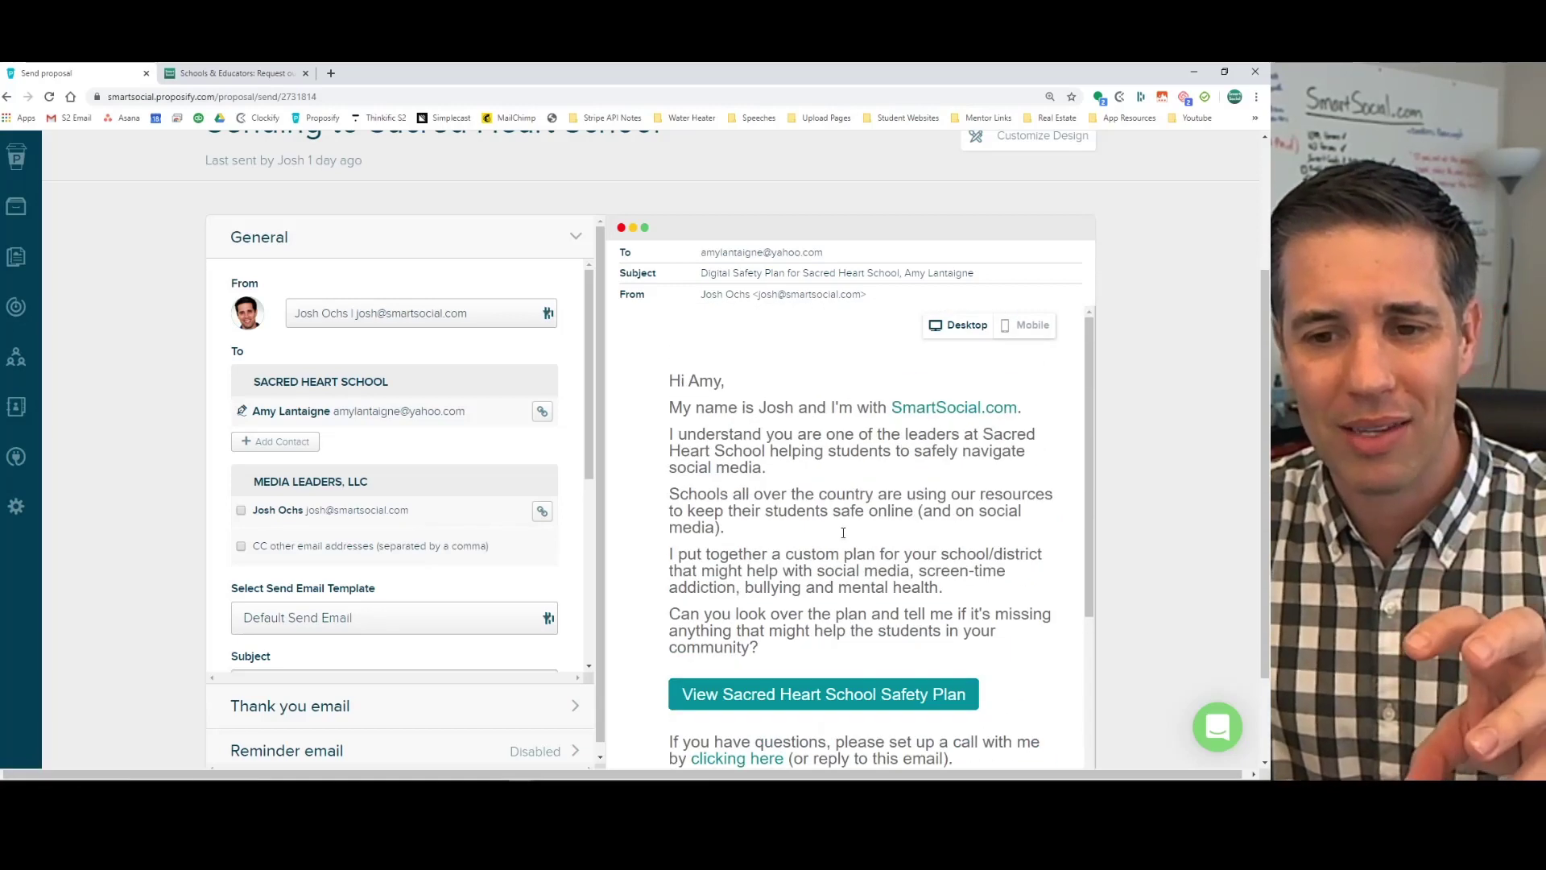
scroll(843, 533, "down", 4)
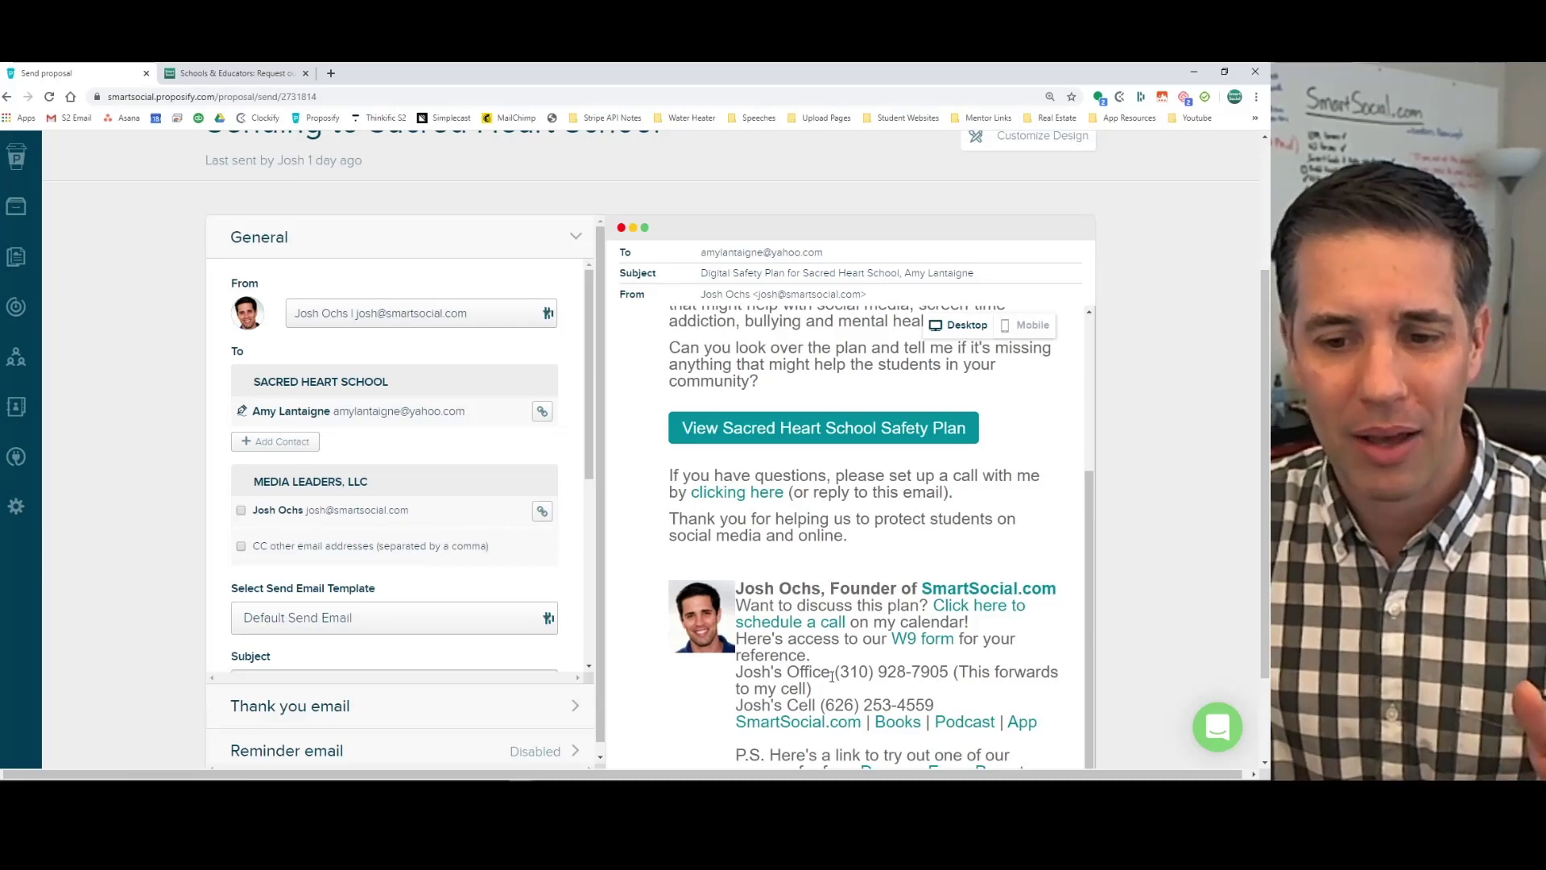
left_click_drag(836, 673, 957, 674)
left_click(953, 674)
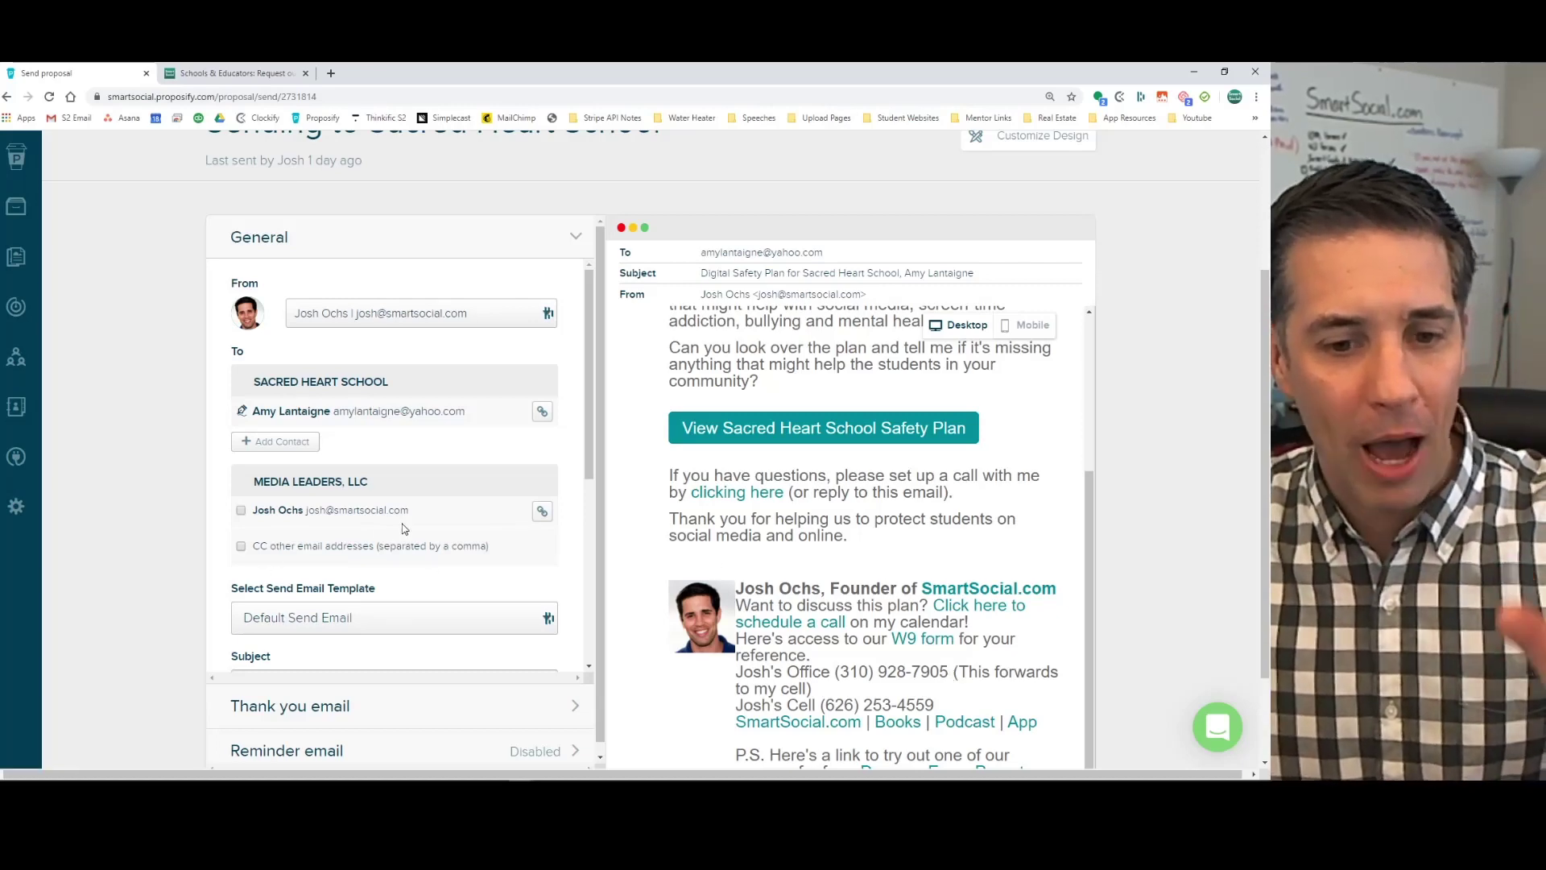
Examine the send email's message body template, from its client name placeholders to the signature and free course link.
scroll(405, 528, "down", 5)
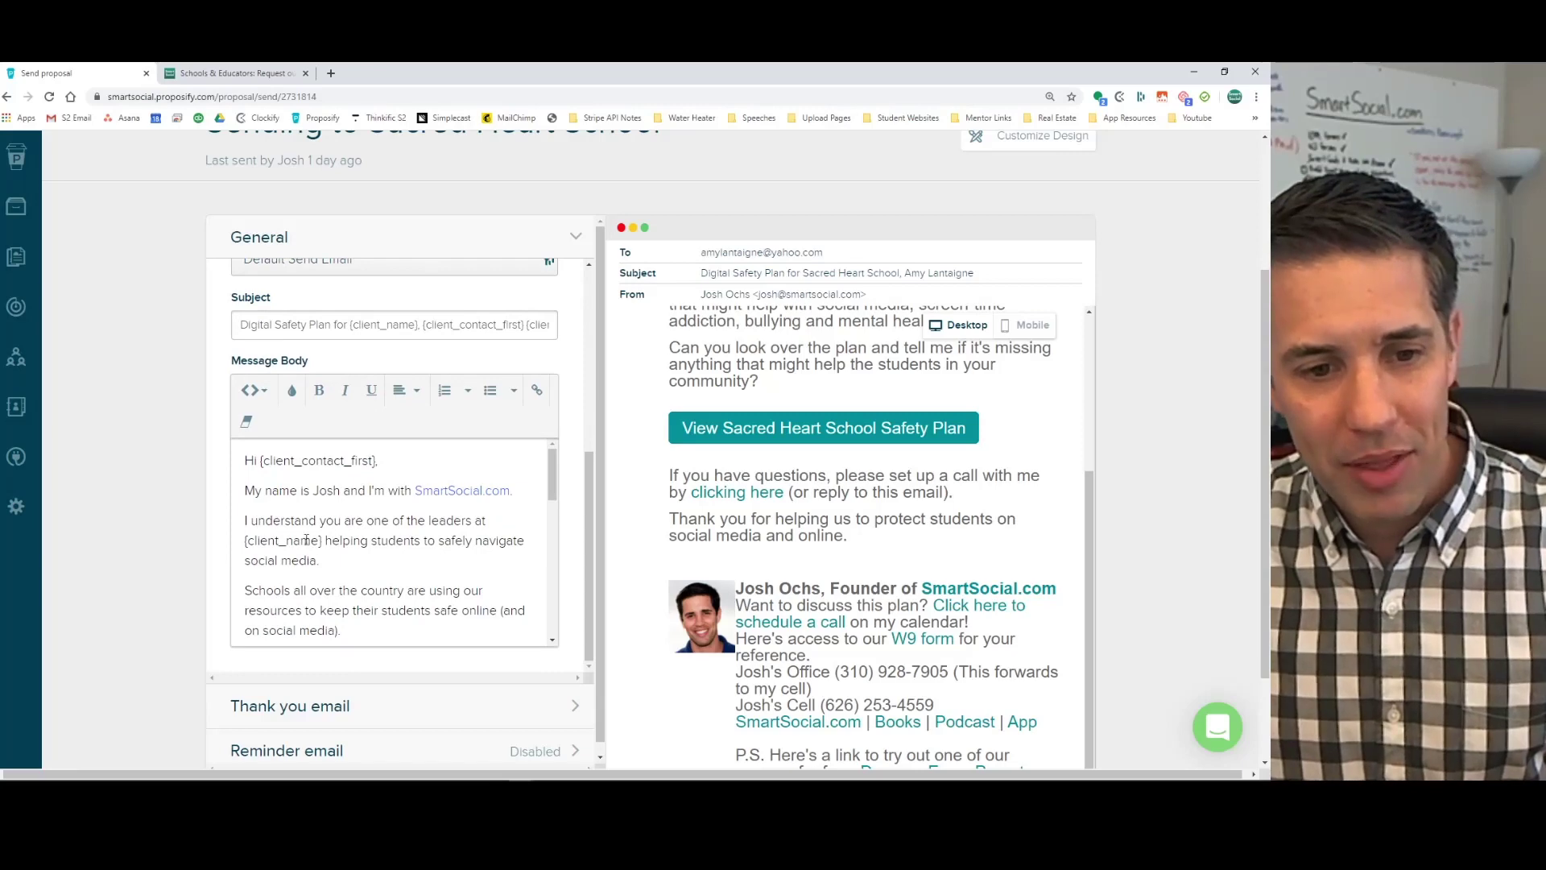
left_click(324, 558)
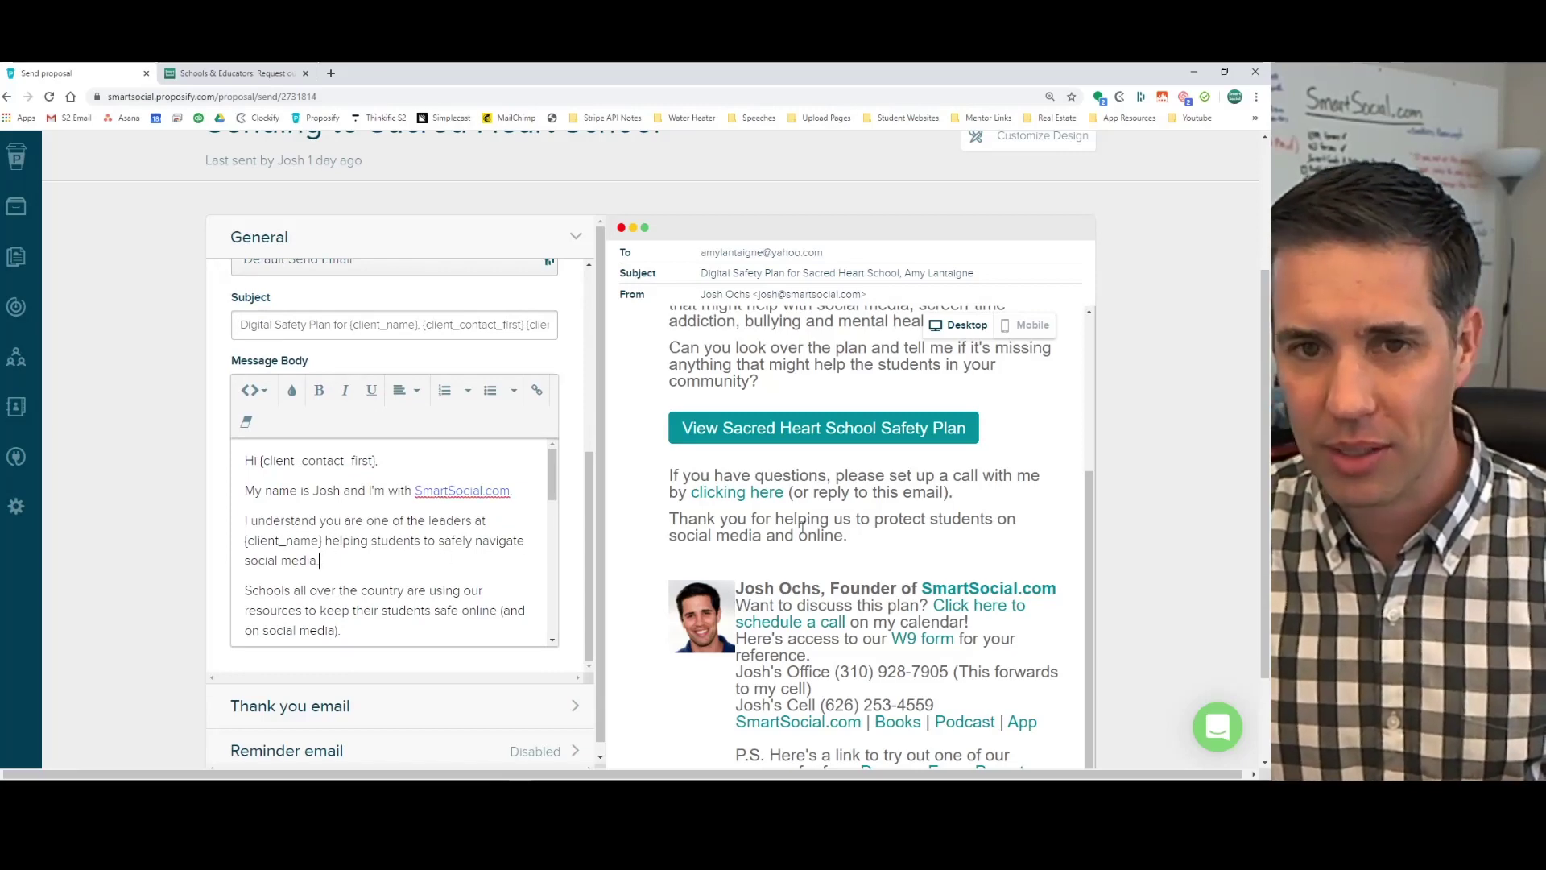
scroll(393, 535, "down", 5)
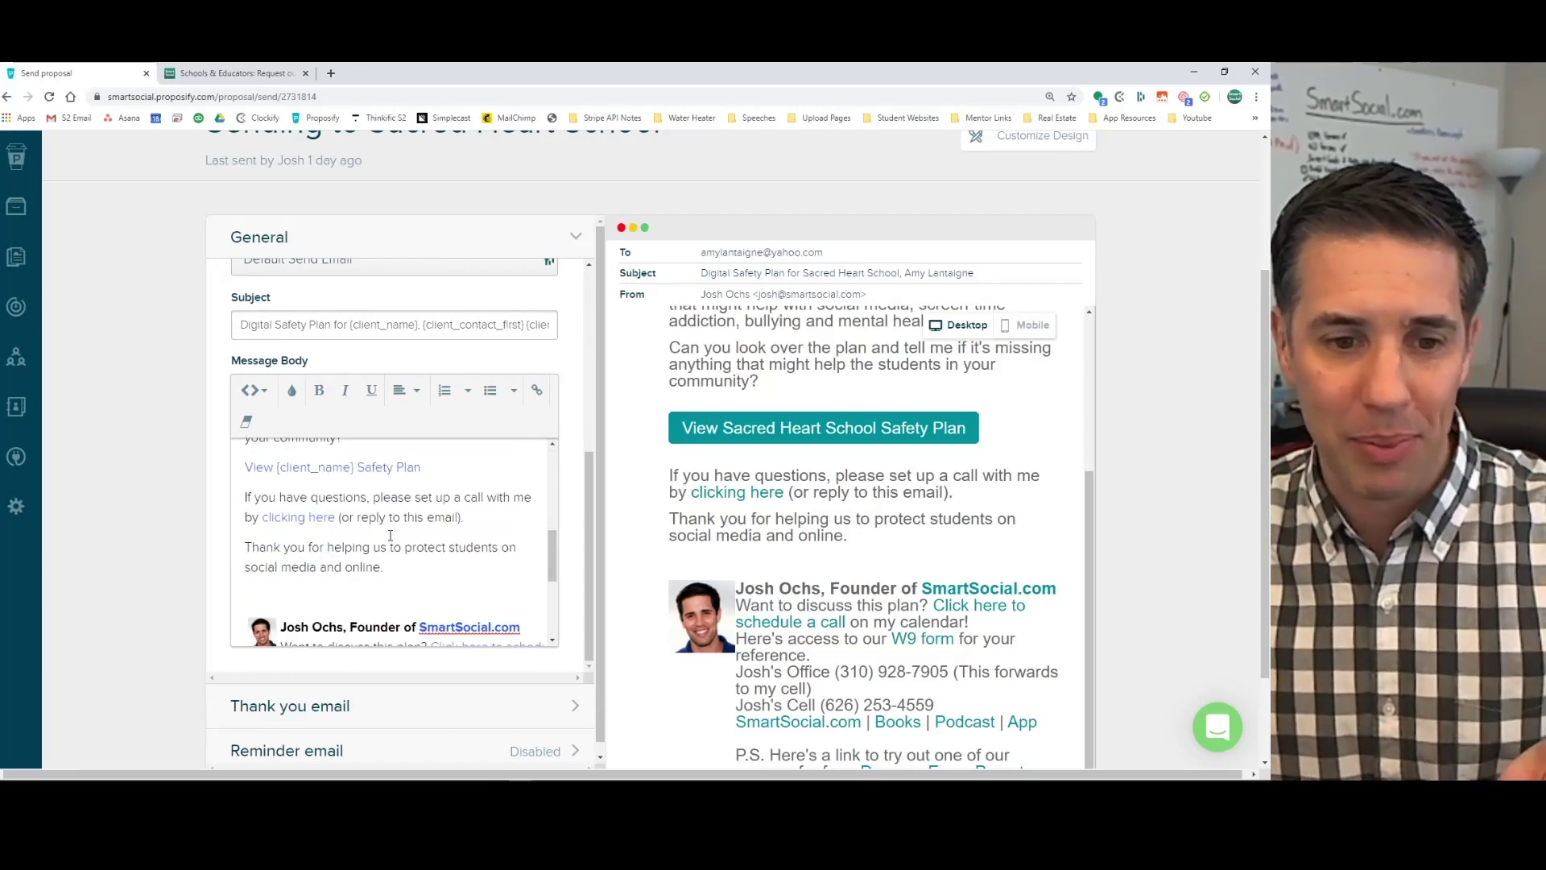
scroll(391, 536, "down", 5)
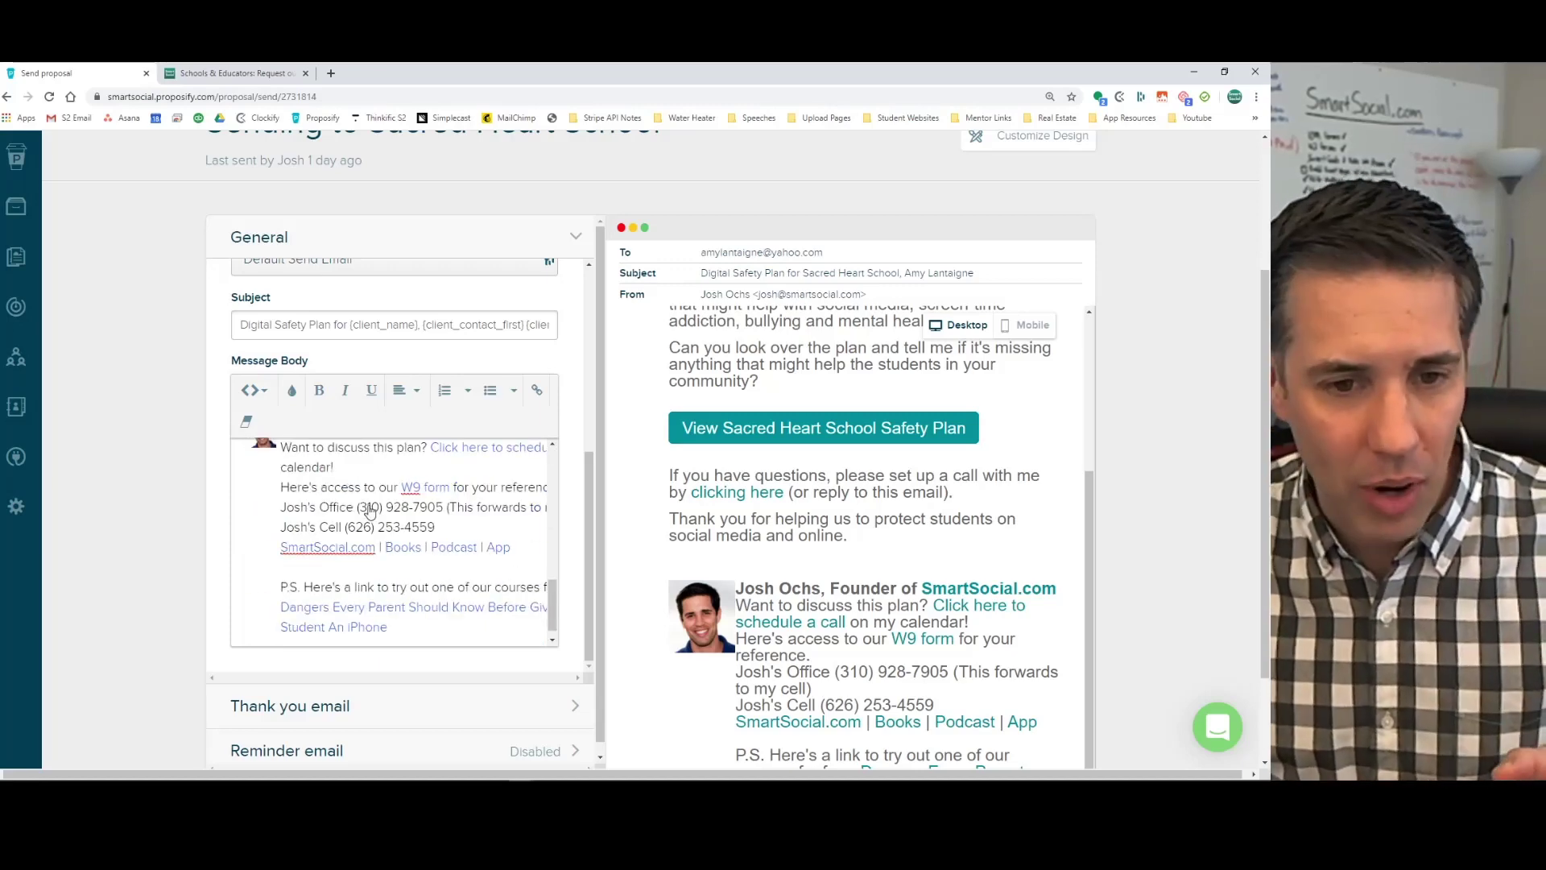
scroll(369, 510, "up", 10)
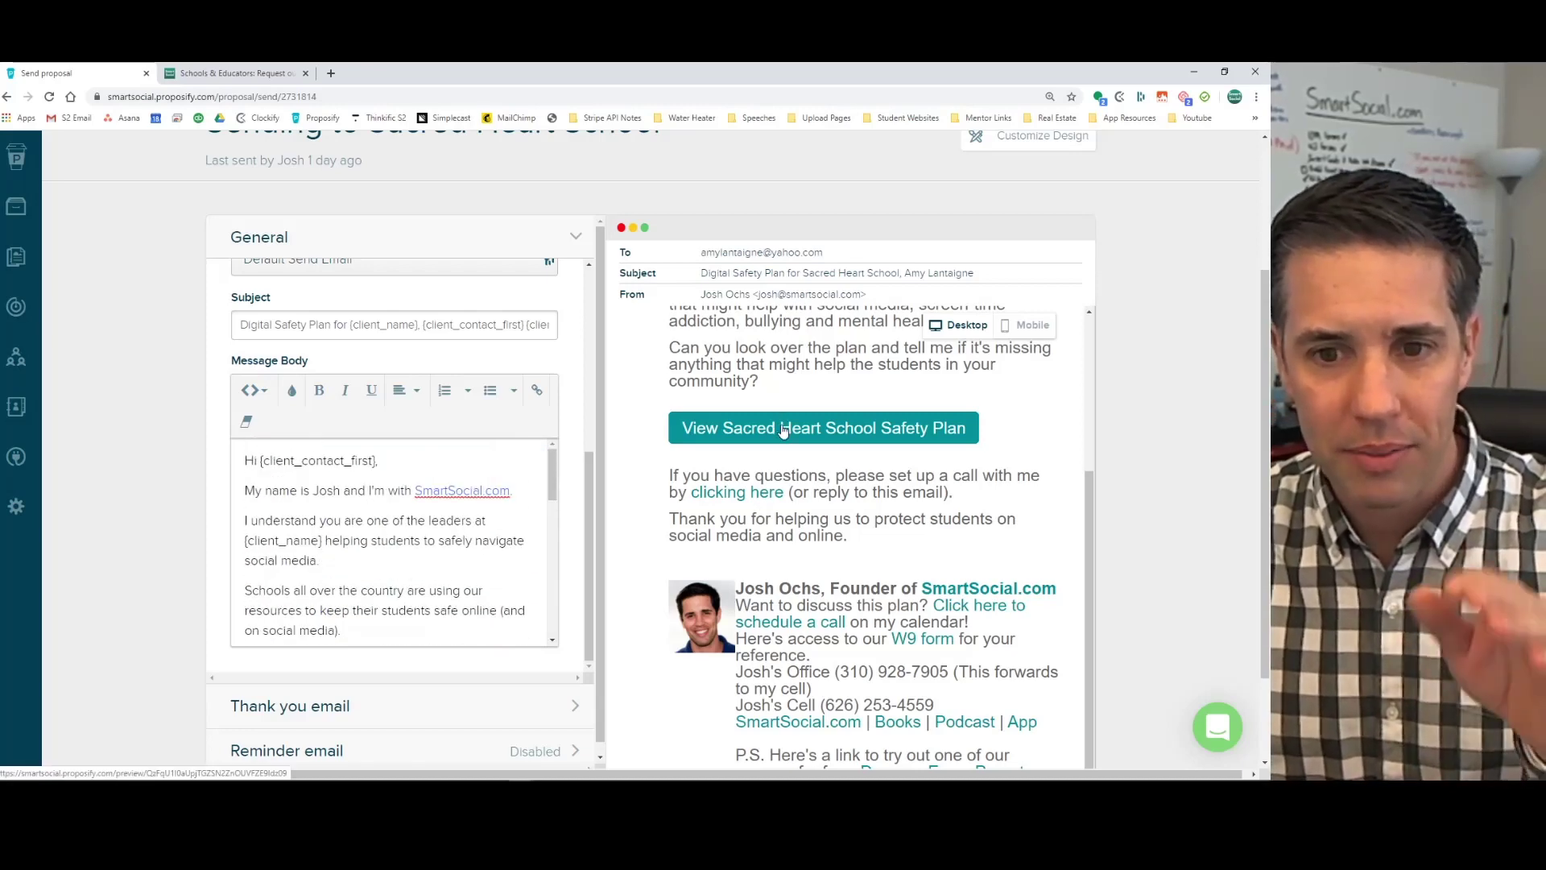
Open the email's safety plan link in a new browser tab and look through the client's view of the proposal.
right_click(782, 431)
left_click(813, 442)
left_click(241, 73)
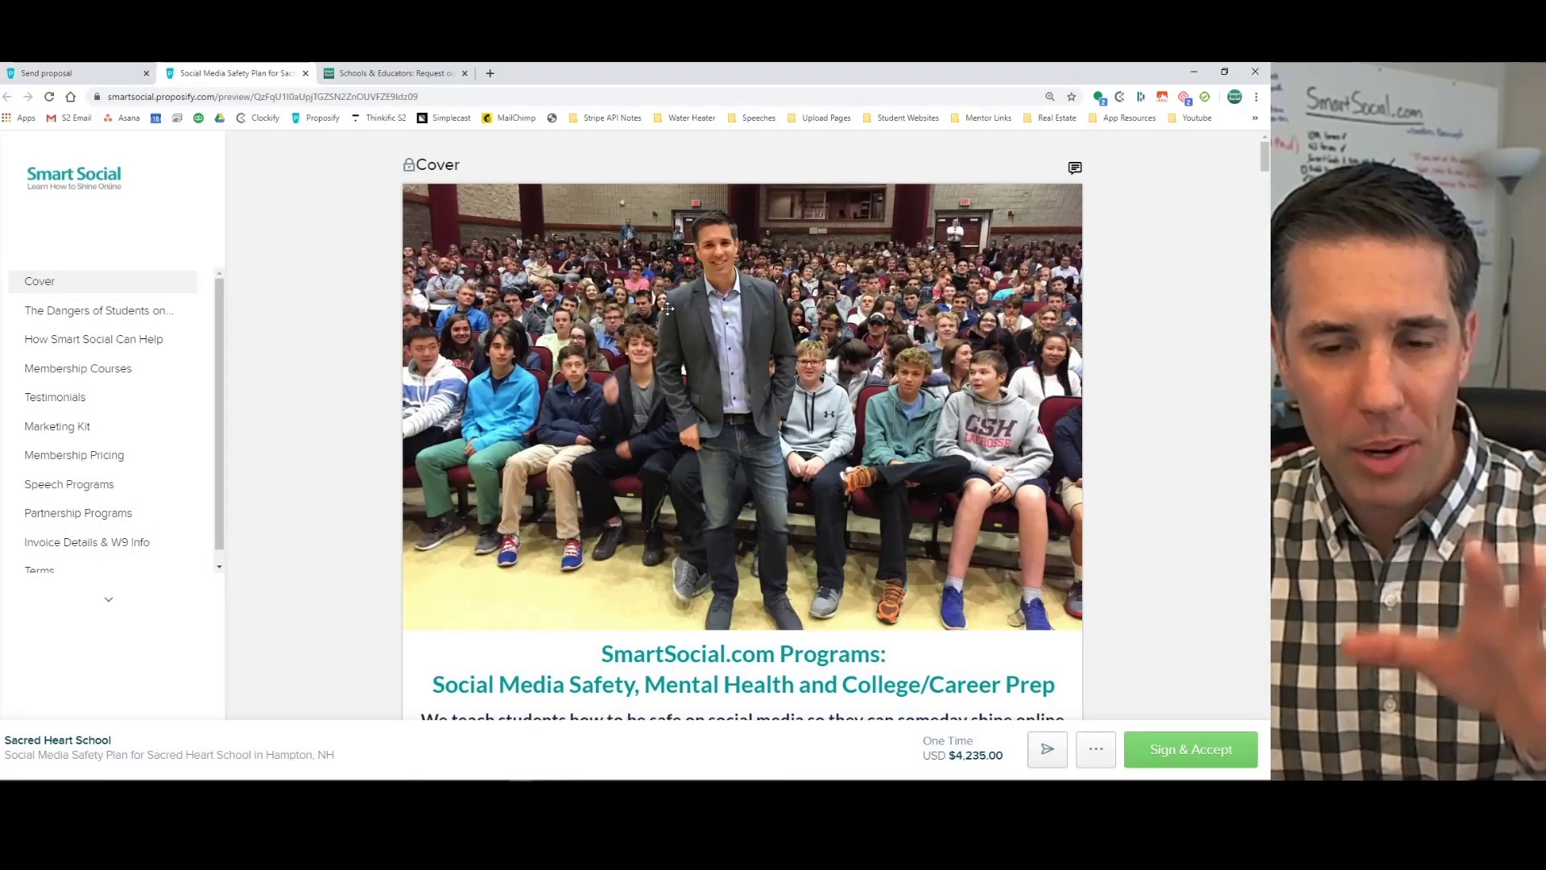
scroll(667, 308, "down", 20)
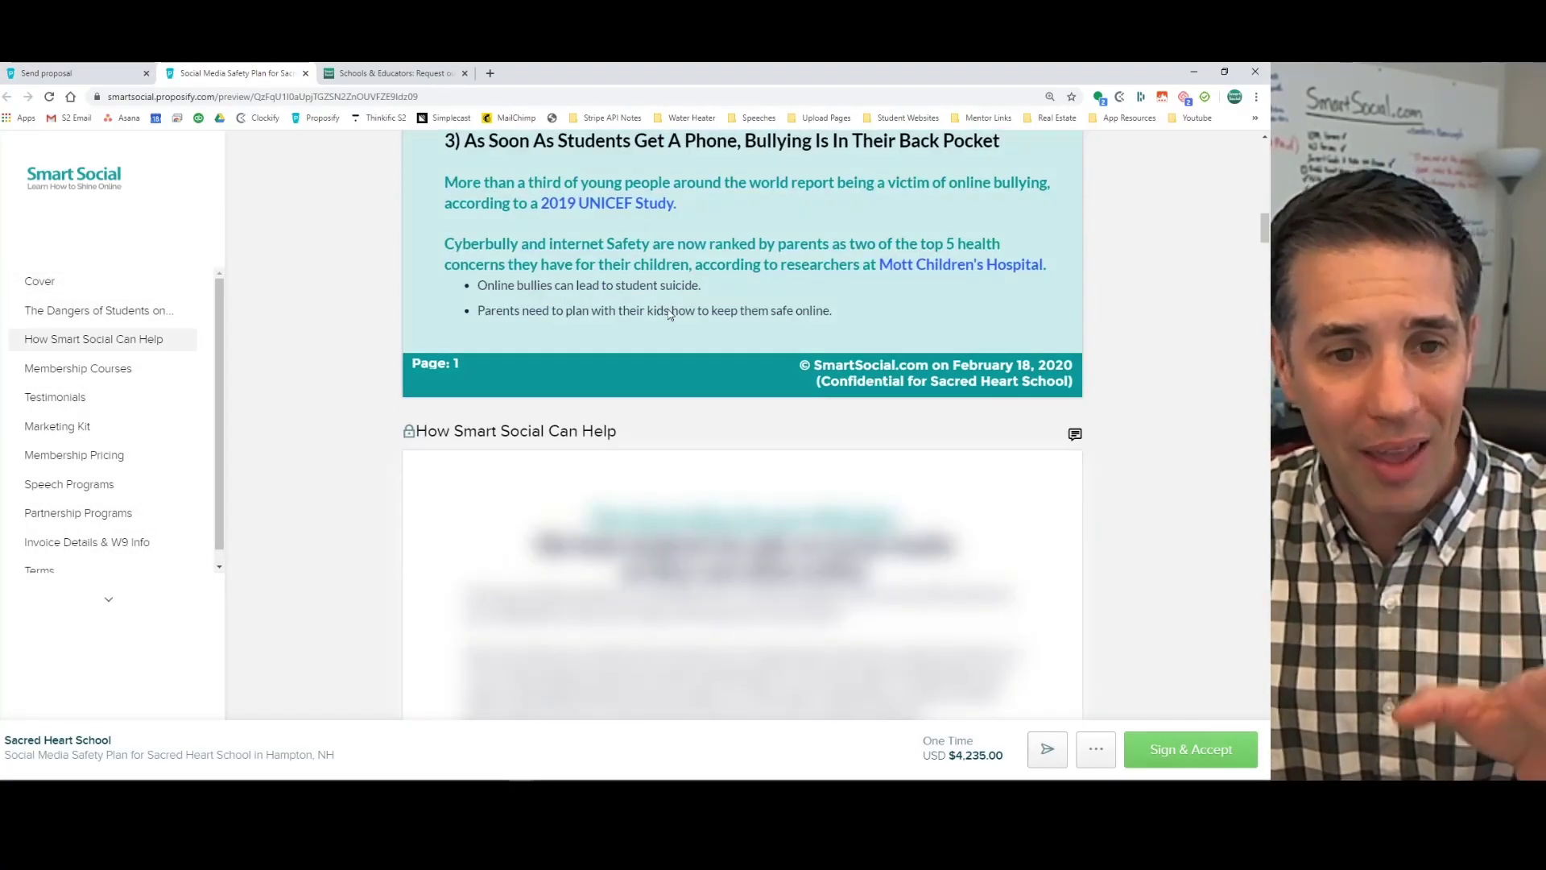
Return to the proposal's sending page and view the thank you email and reminder email settings.
left_click(73, 74)
scroll(433, 364, "up", 10)
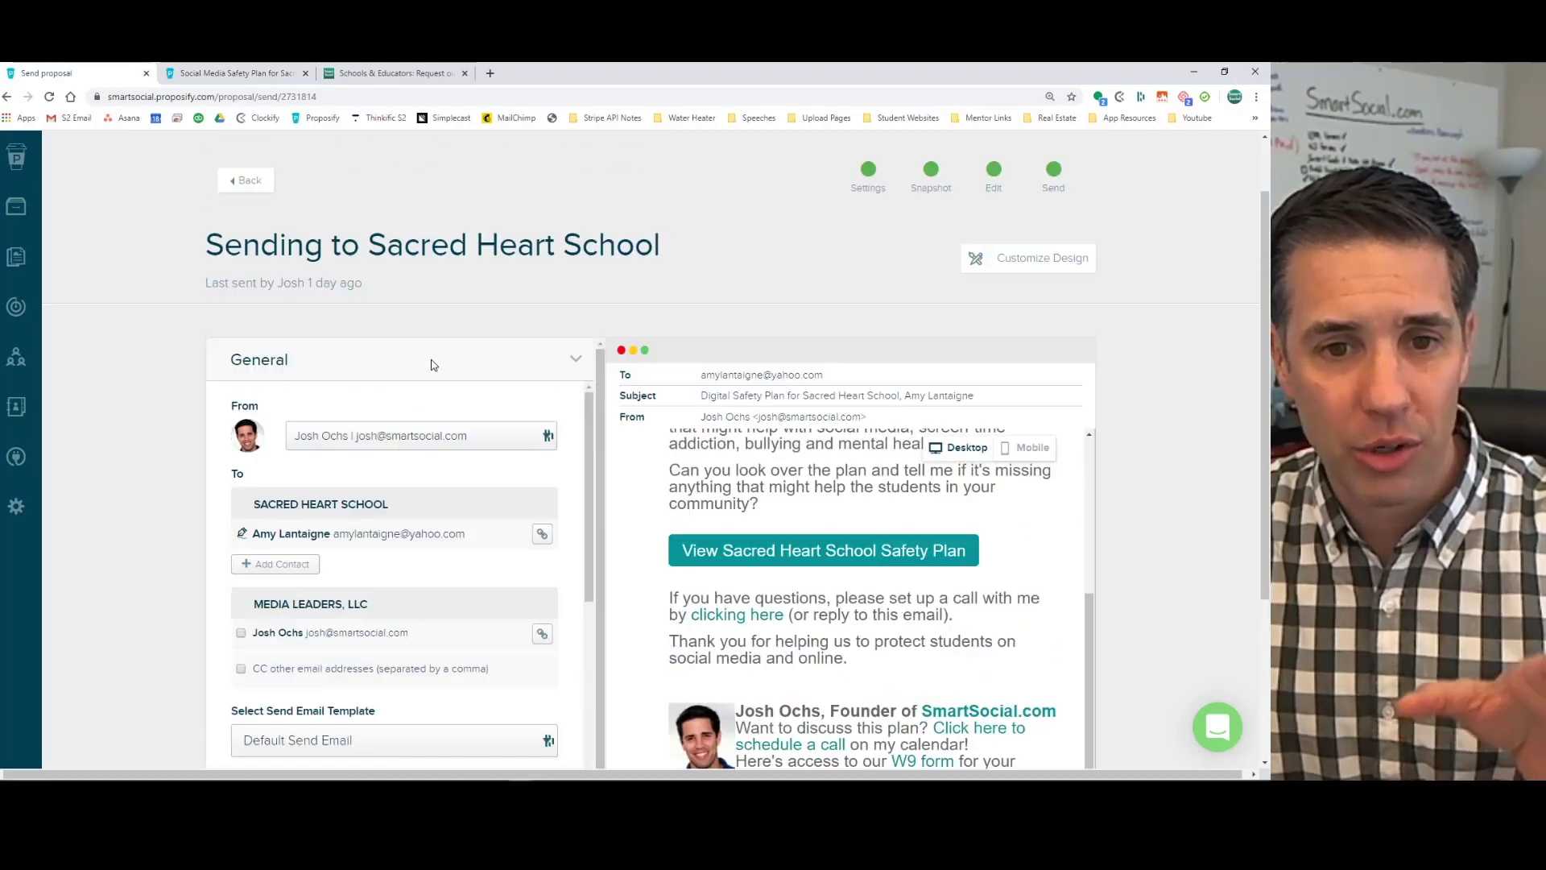
scroll(148, 355, "down", 3)
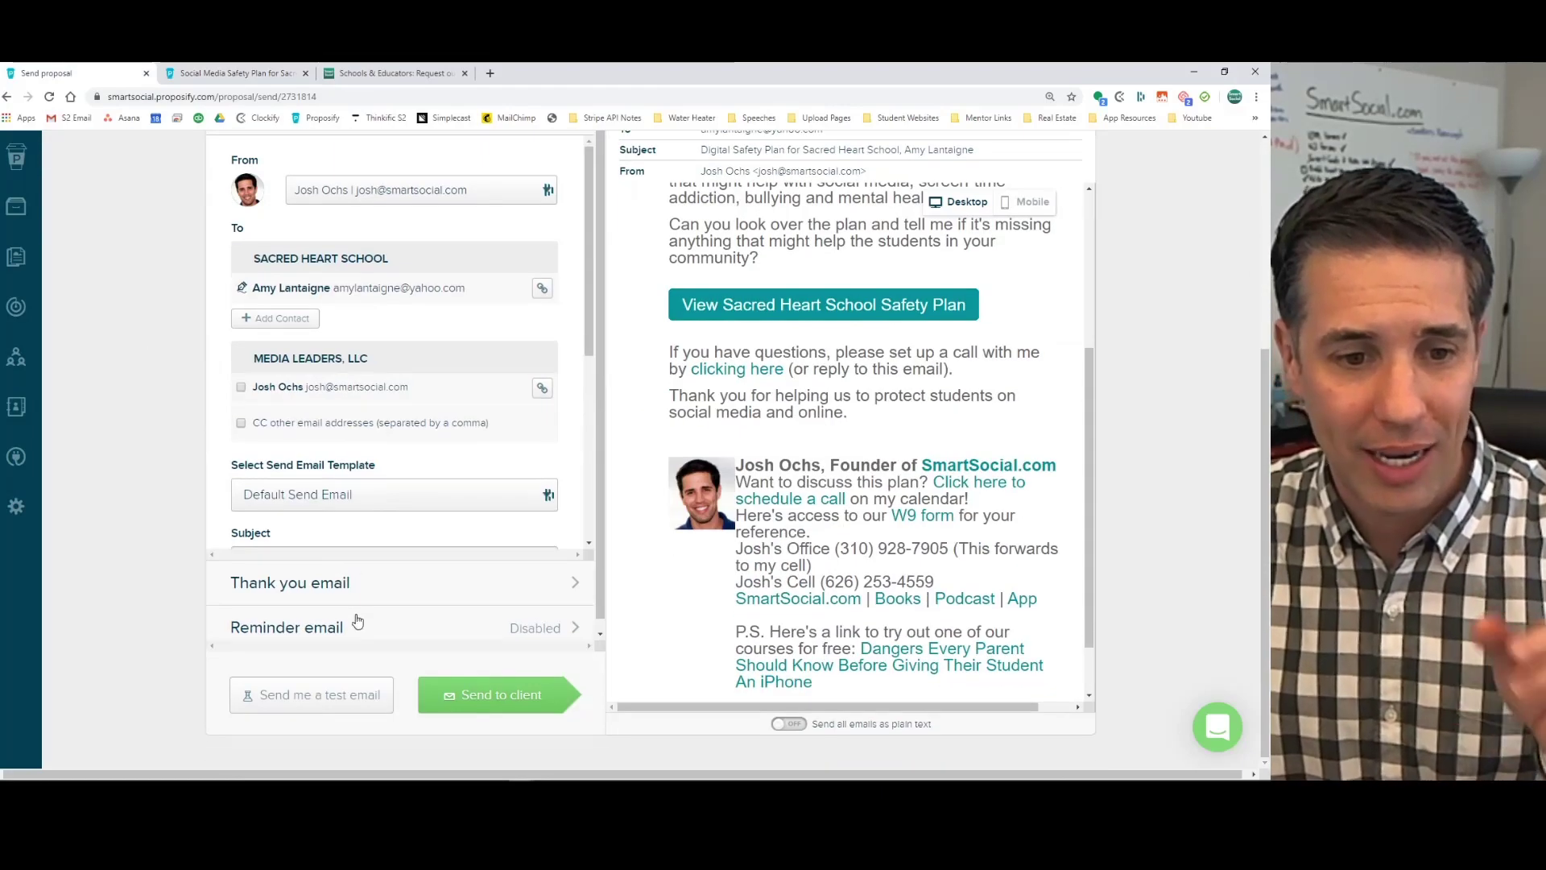
left_click(351, 585)
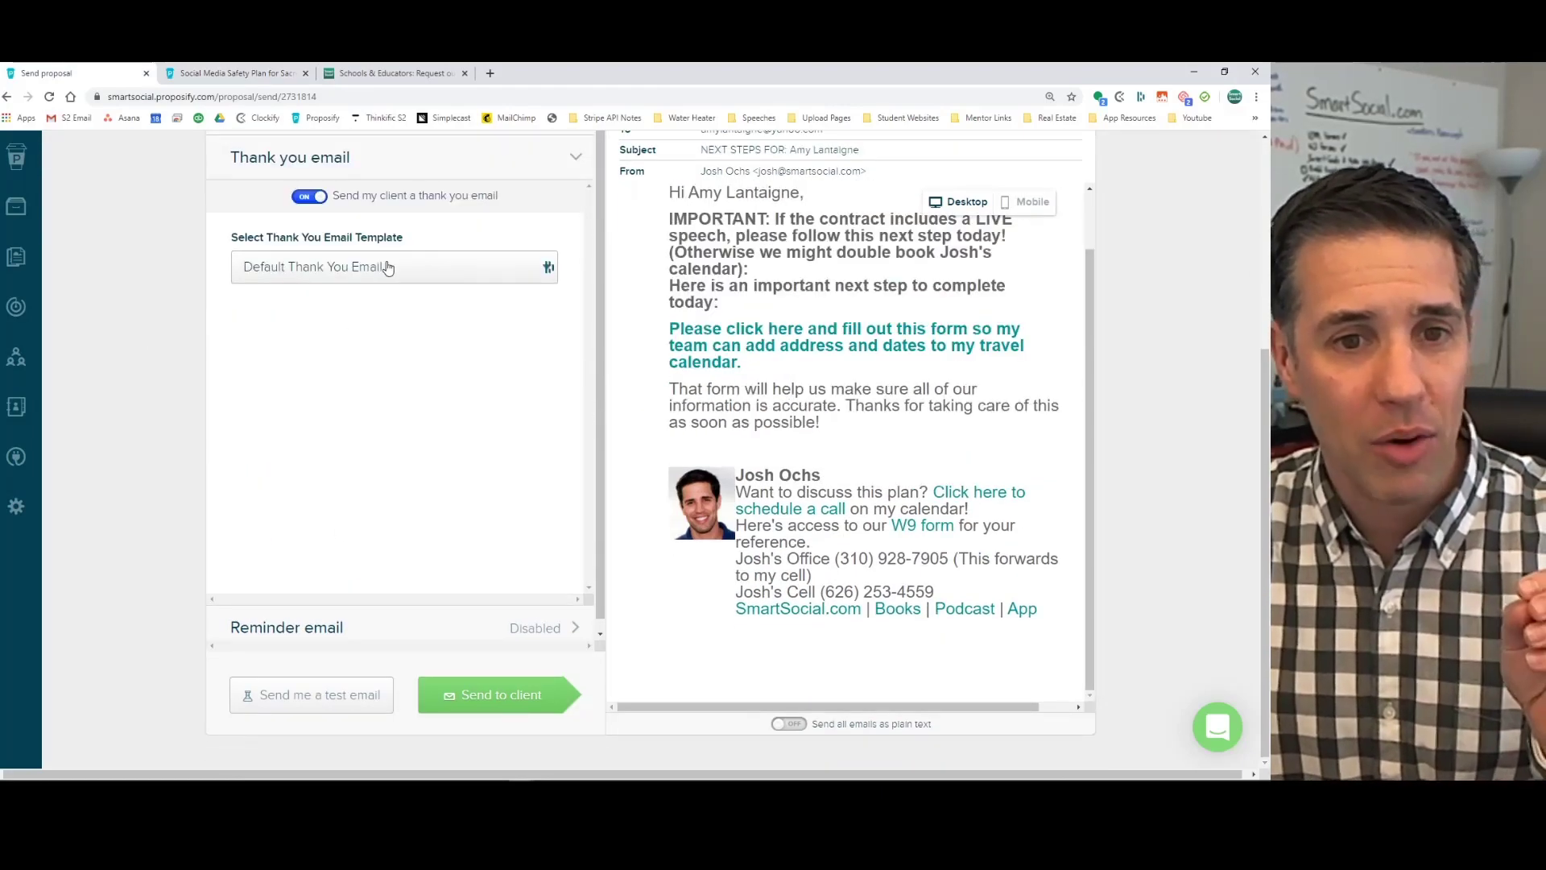
left_click(380, 628)
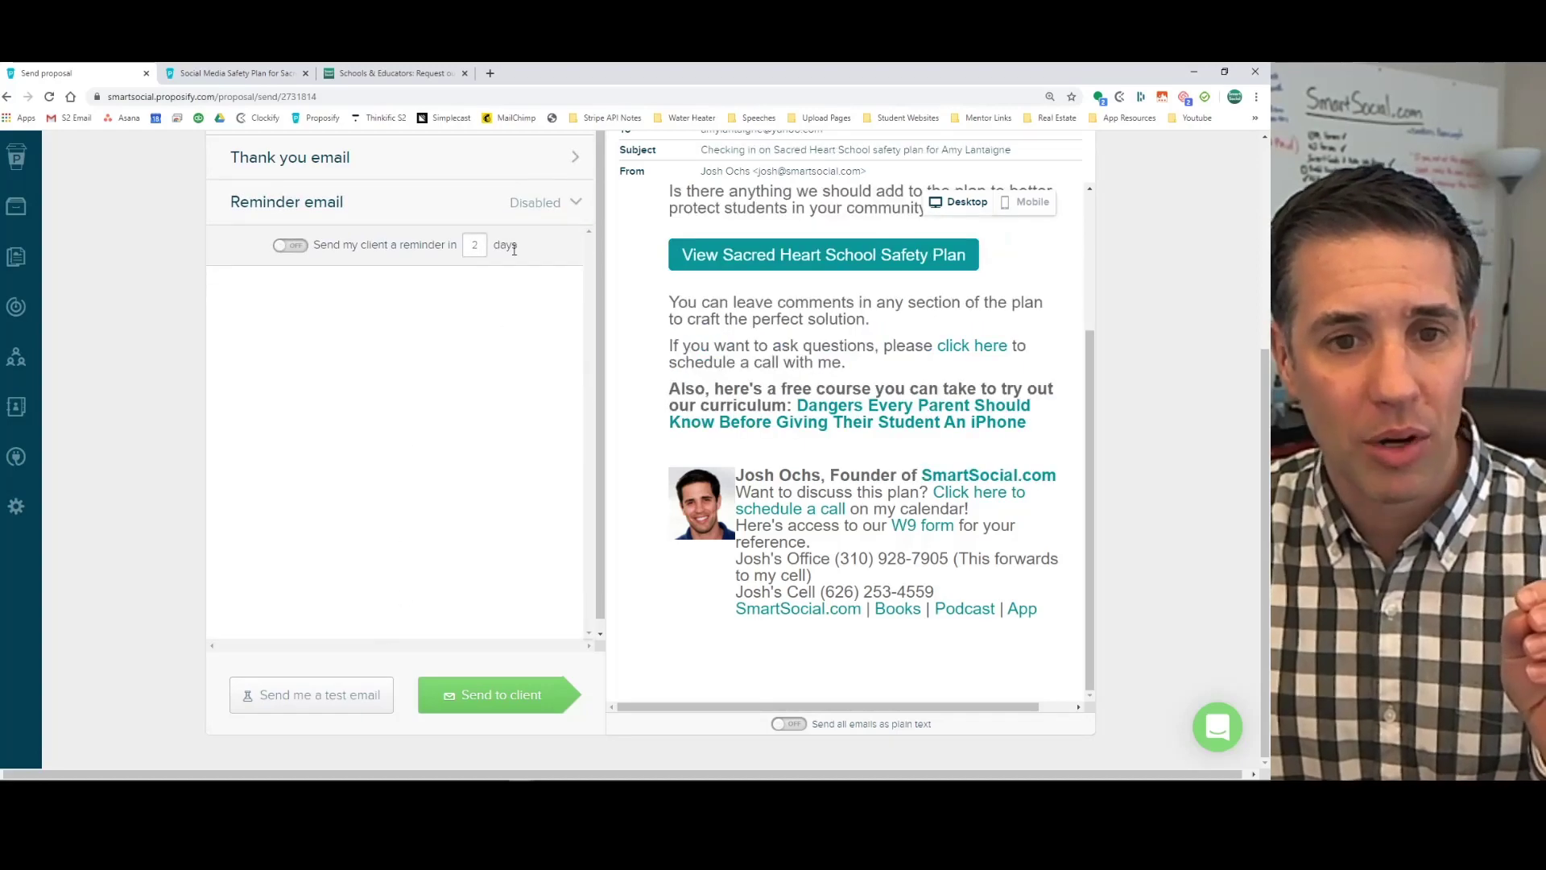
left_click_drag(478, 252, 441, 243)
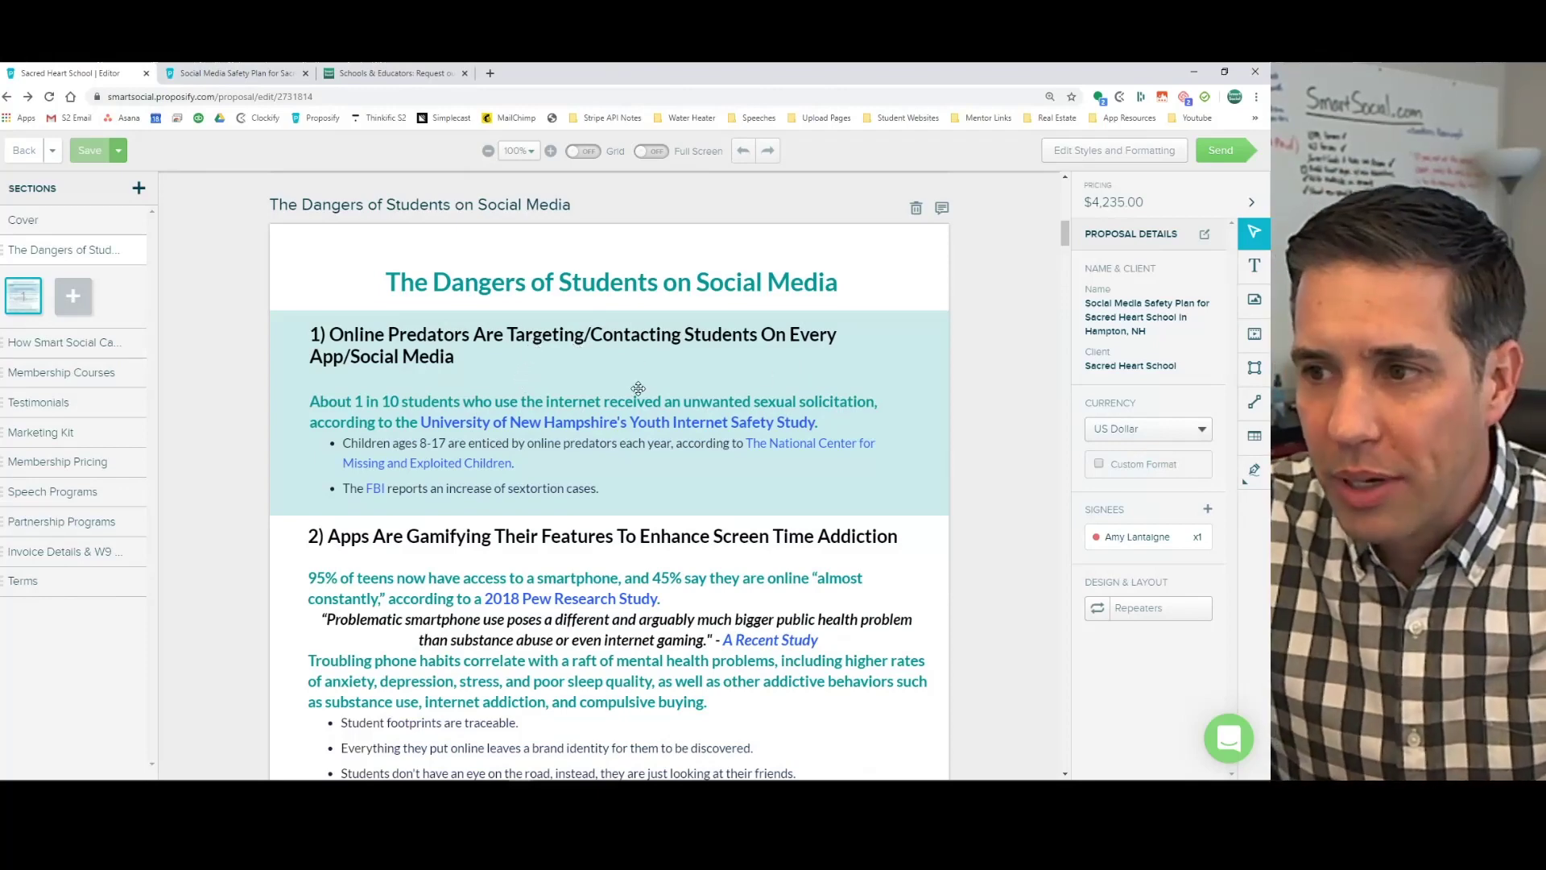
Look through the proposal's sections in the editor, from The Dangers of Students on Social Media to the Testimonials videos.
scroll(453, 401, "down", 10)
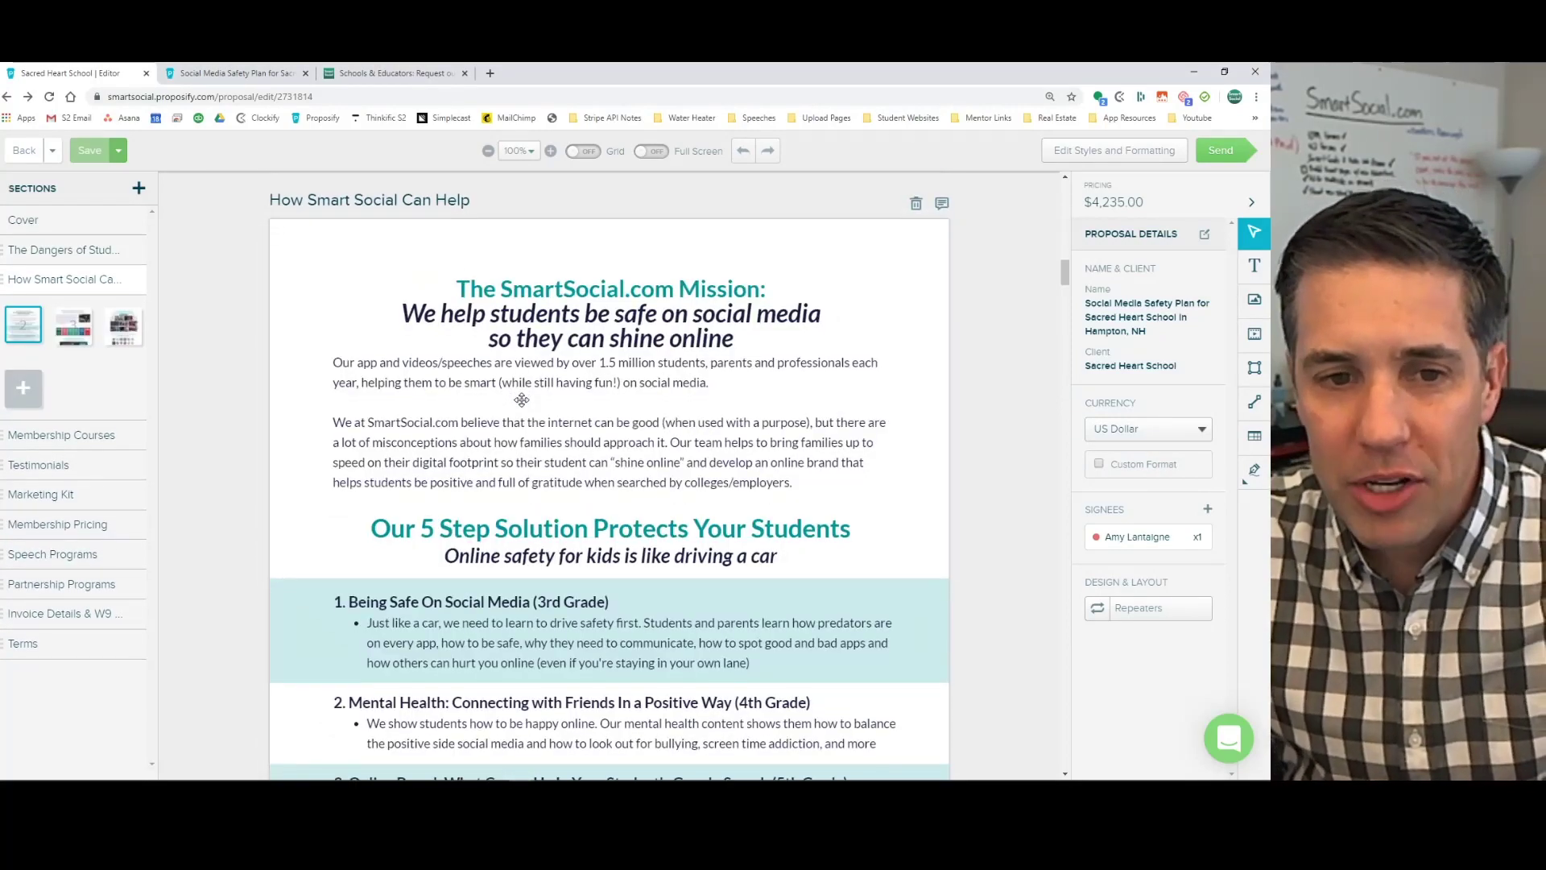
scroll(522, 400, "down", 15)
scroll(522, 400, "down", 10)
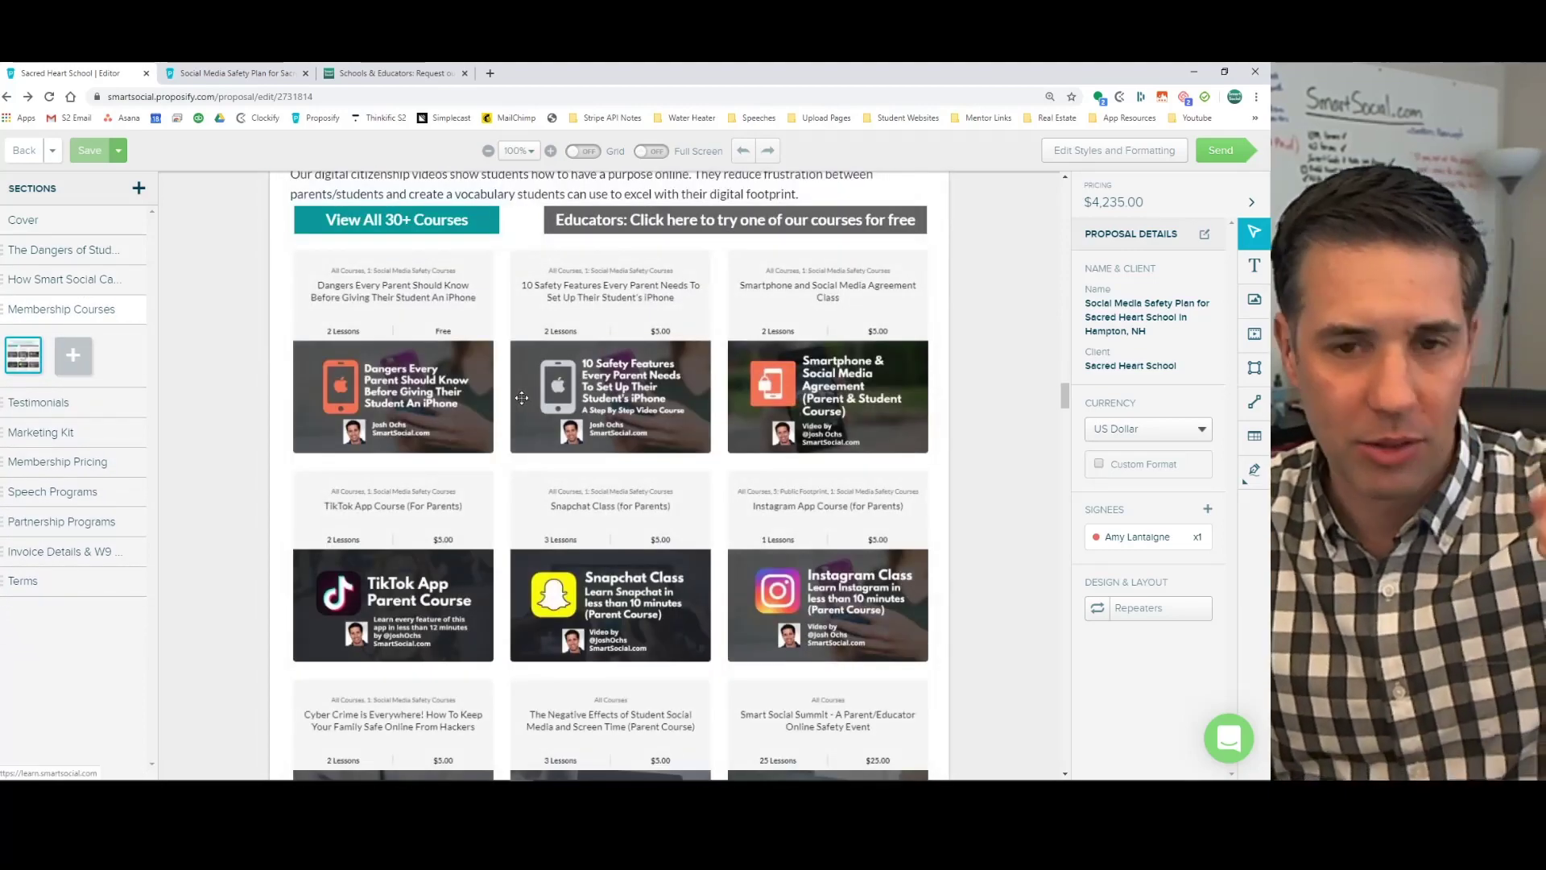
scroll(522, 397, "down", 3)
scroll(521, 398, "up", 5)
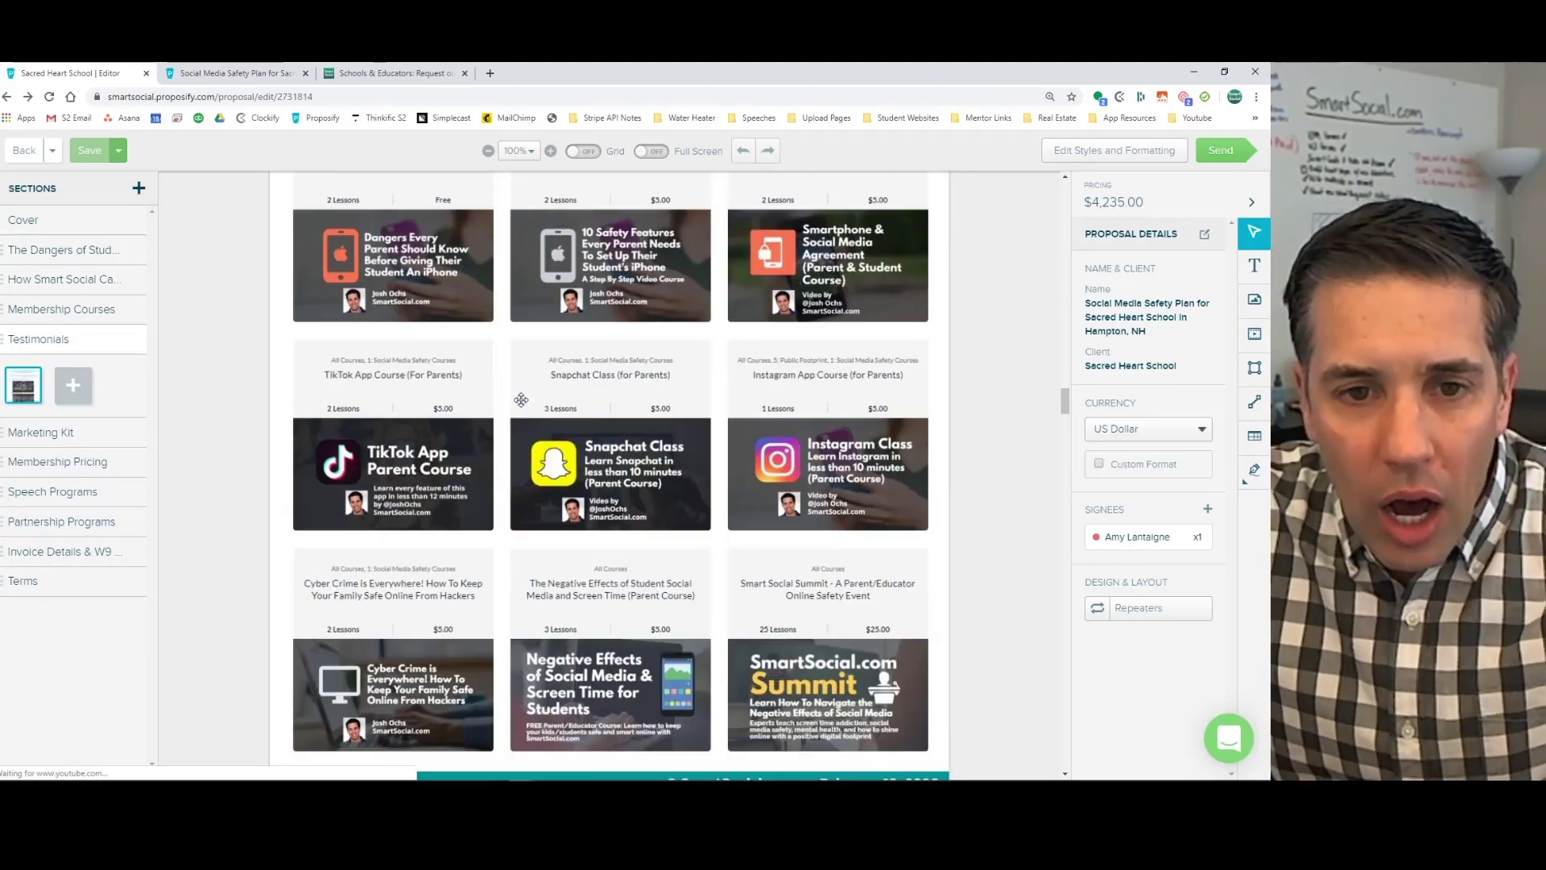
scroll(520, 400, "up", 2)
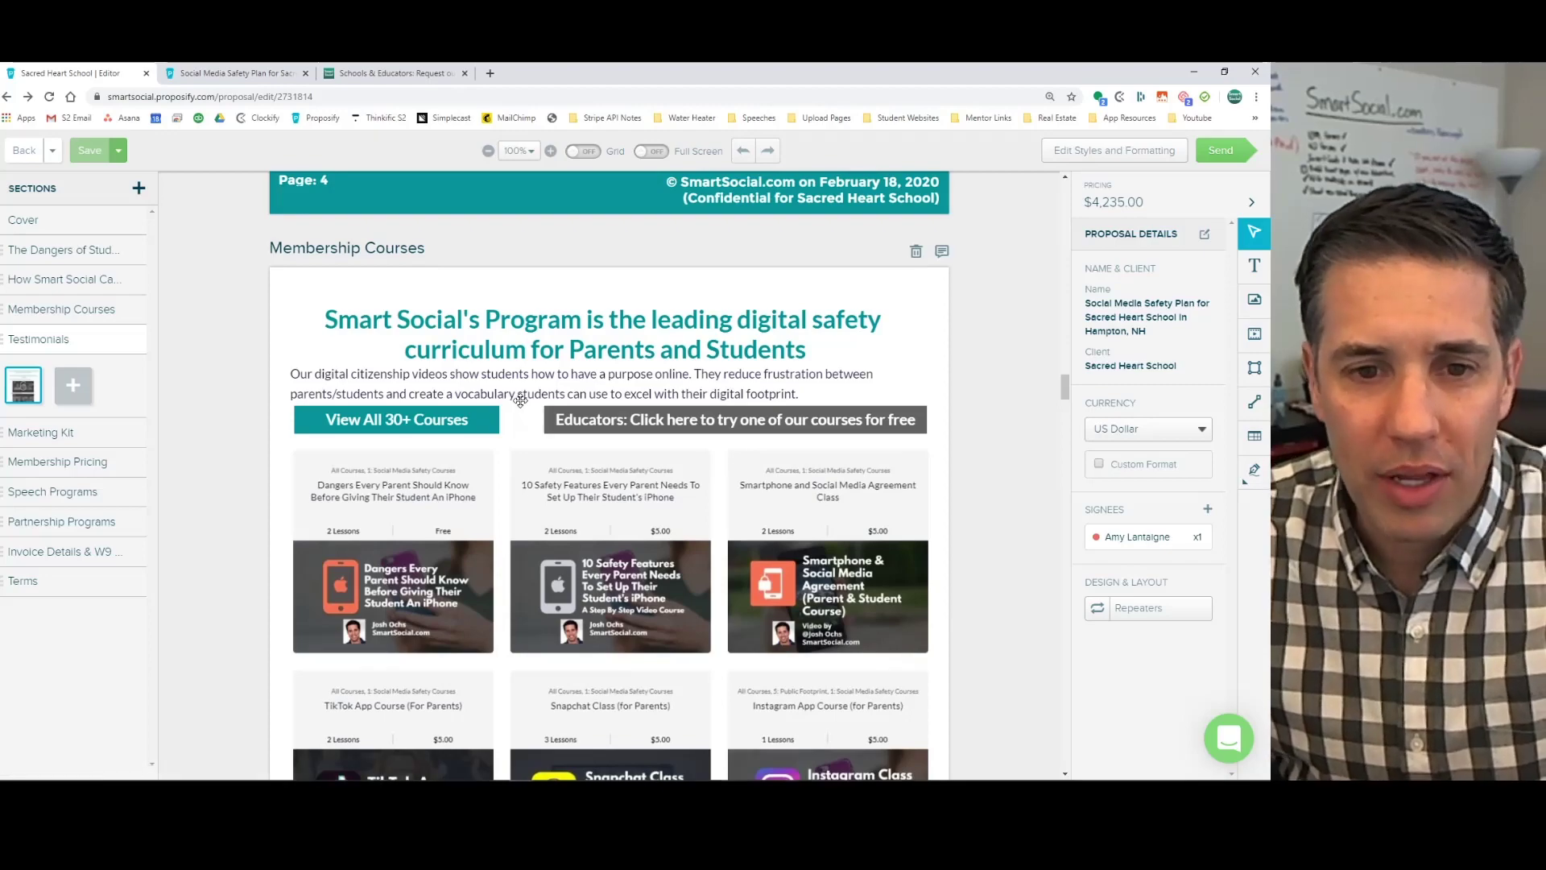
scroll(520, 401, "down", 6)
scroll(520, 400, "down", 7)
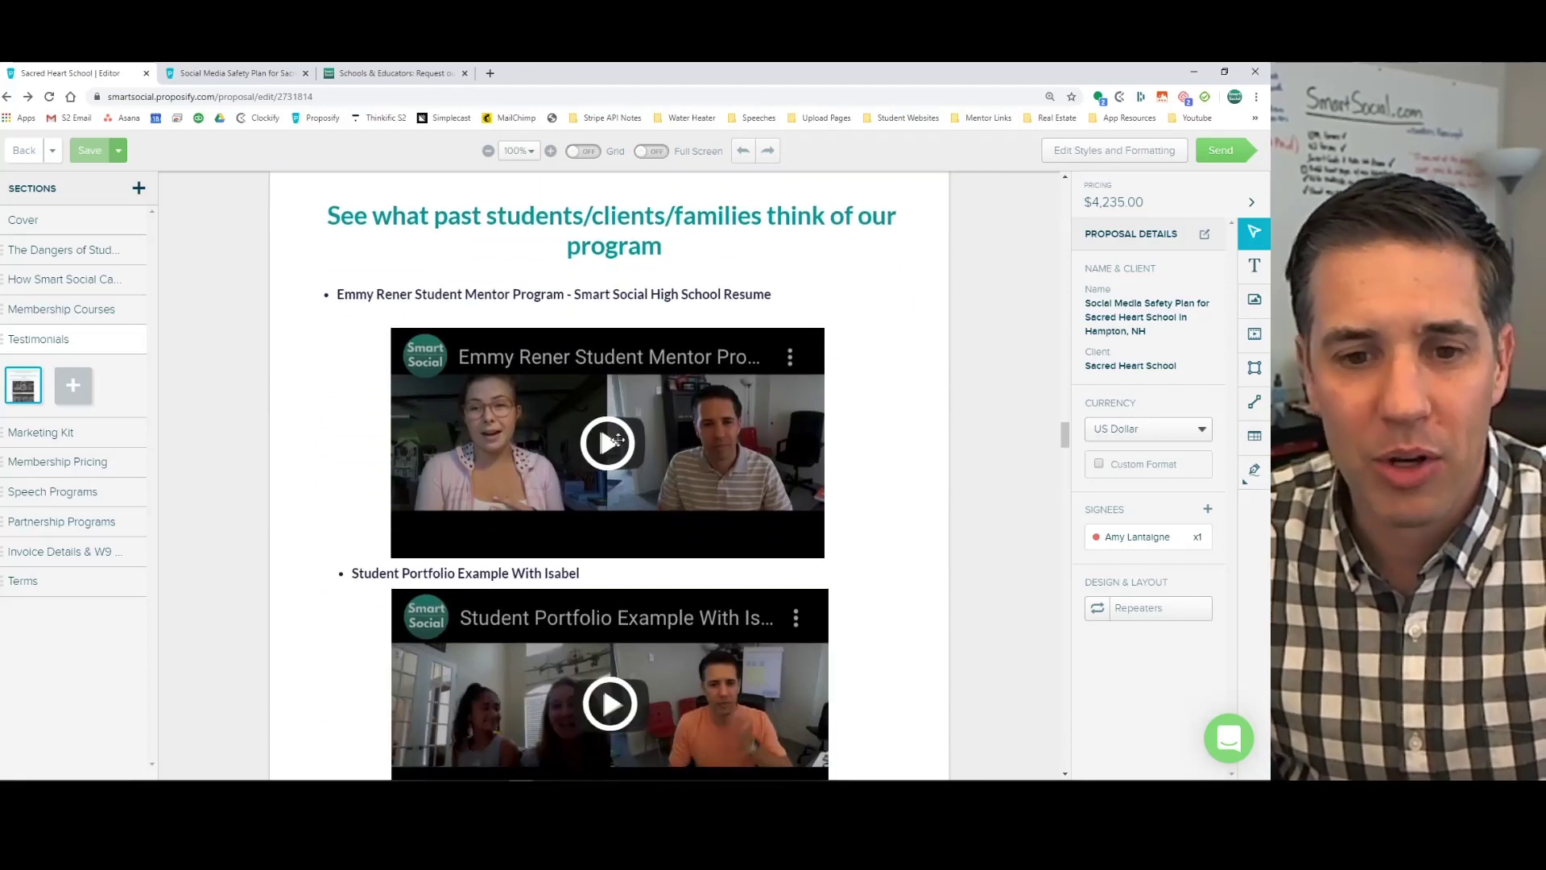
Go to the book covers in the How Smart Social Can Help section of the client preview and open their Amazon link.
left_click(238, 73)
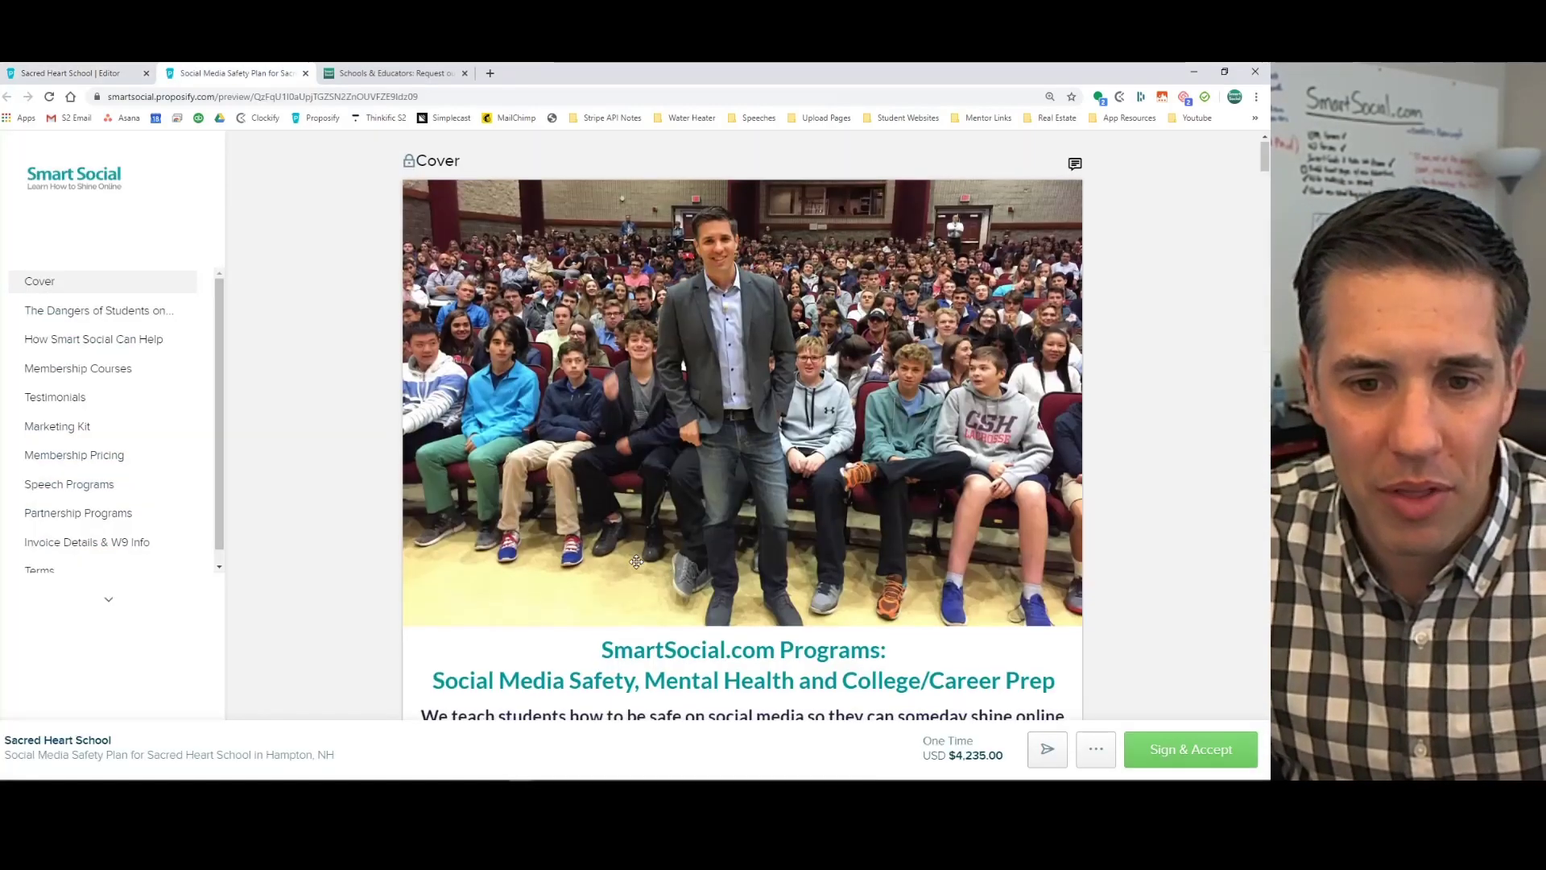
scroll(645, 532, "down", 18)
scroll(644, 532, "down", 14)
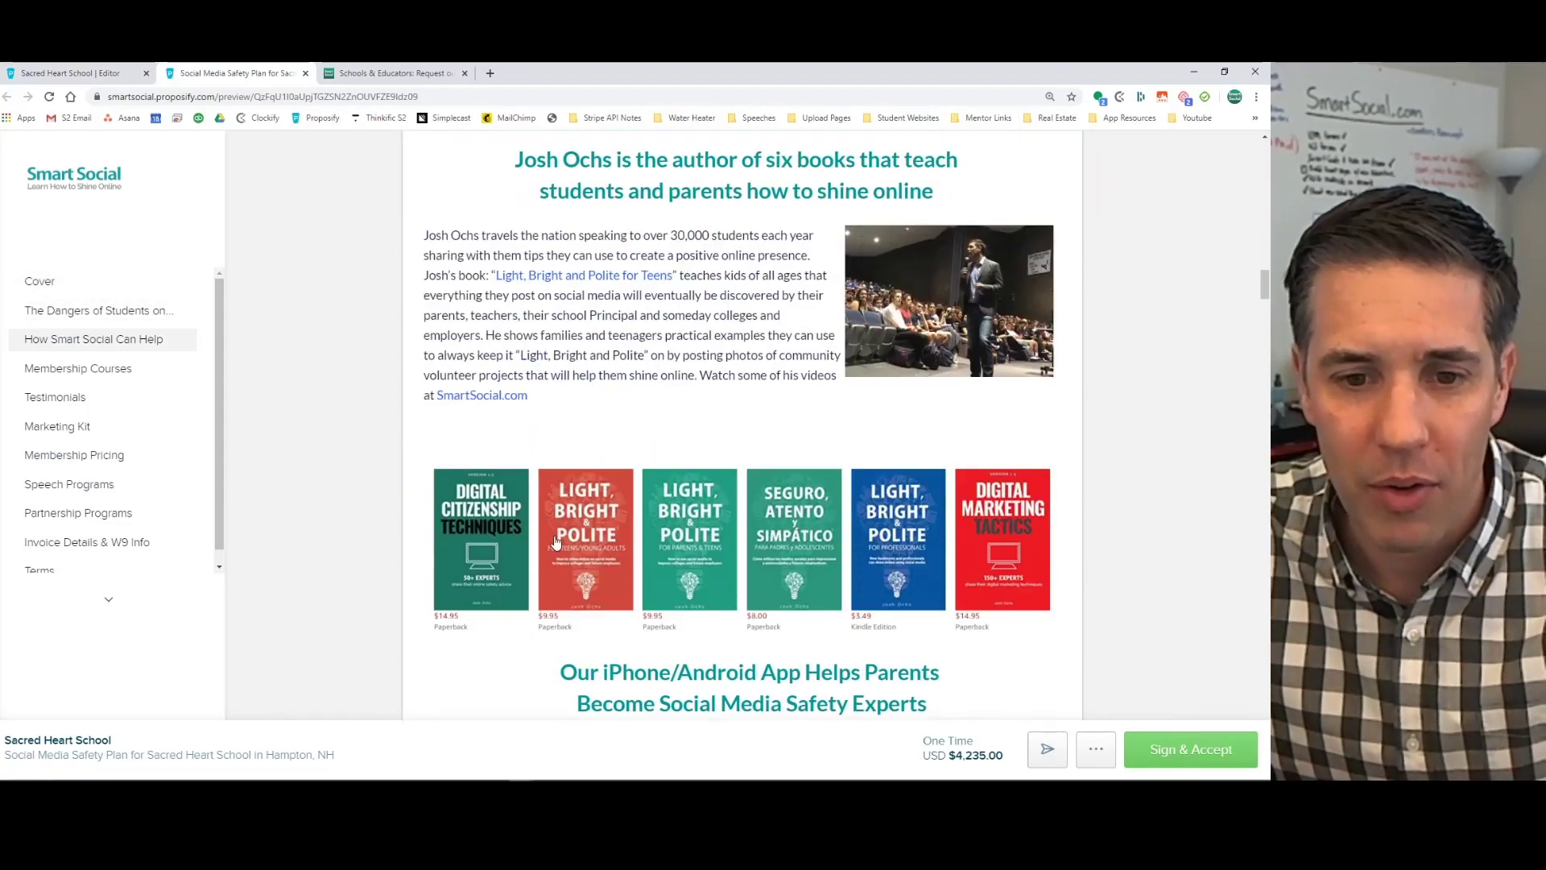
left_click(819, 543)
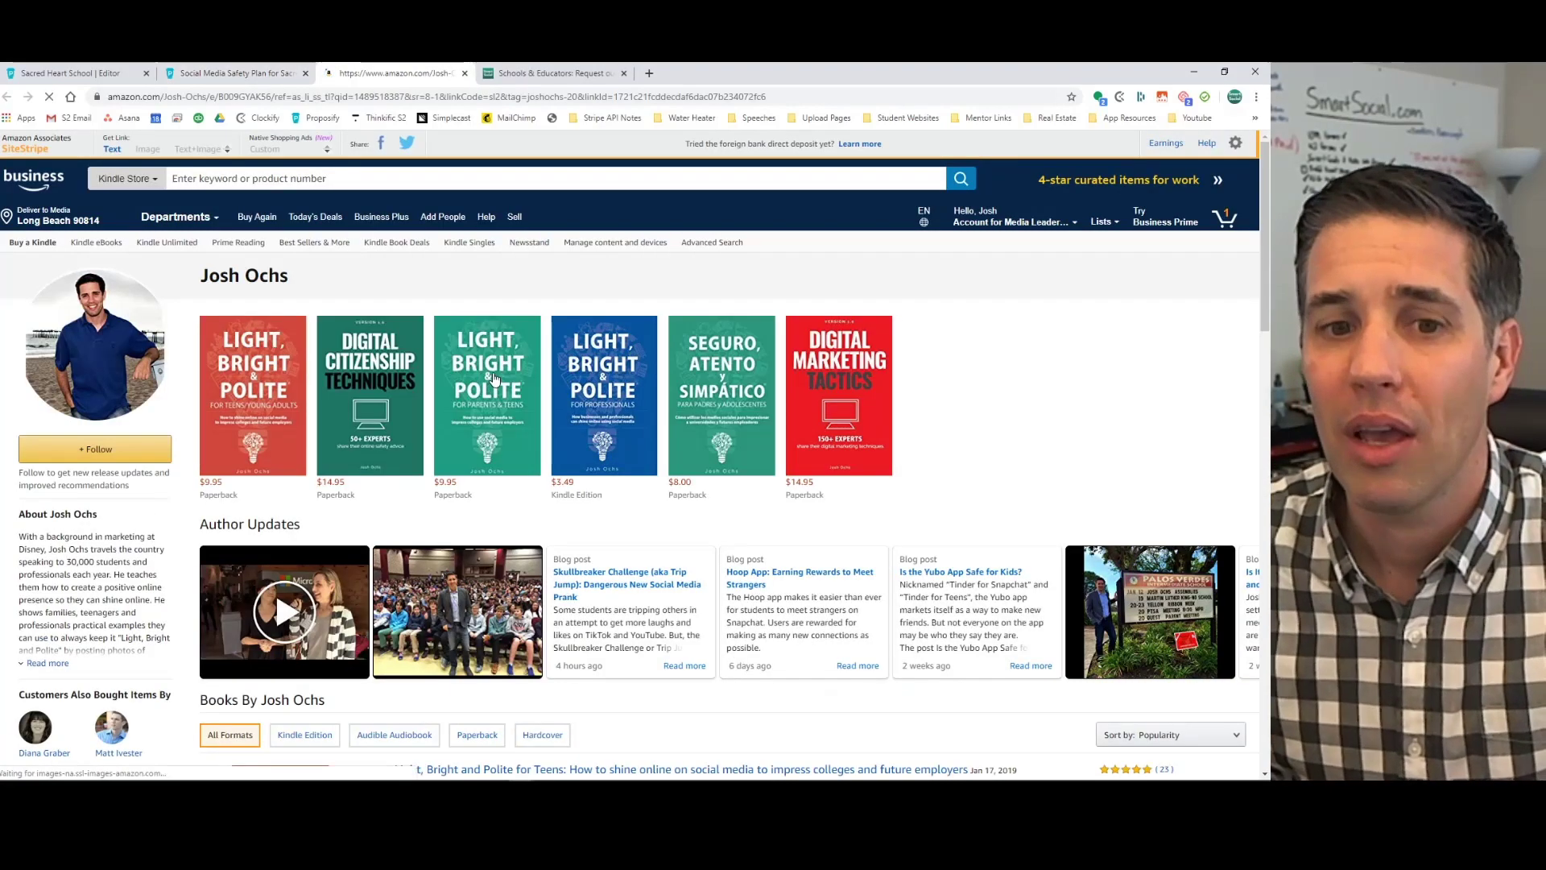
View the paperback listing of Light, Bright and Polite for teens and young adults, and close the Amazon page.
left_click(248, 403)
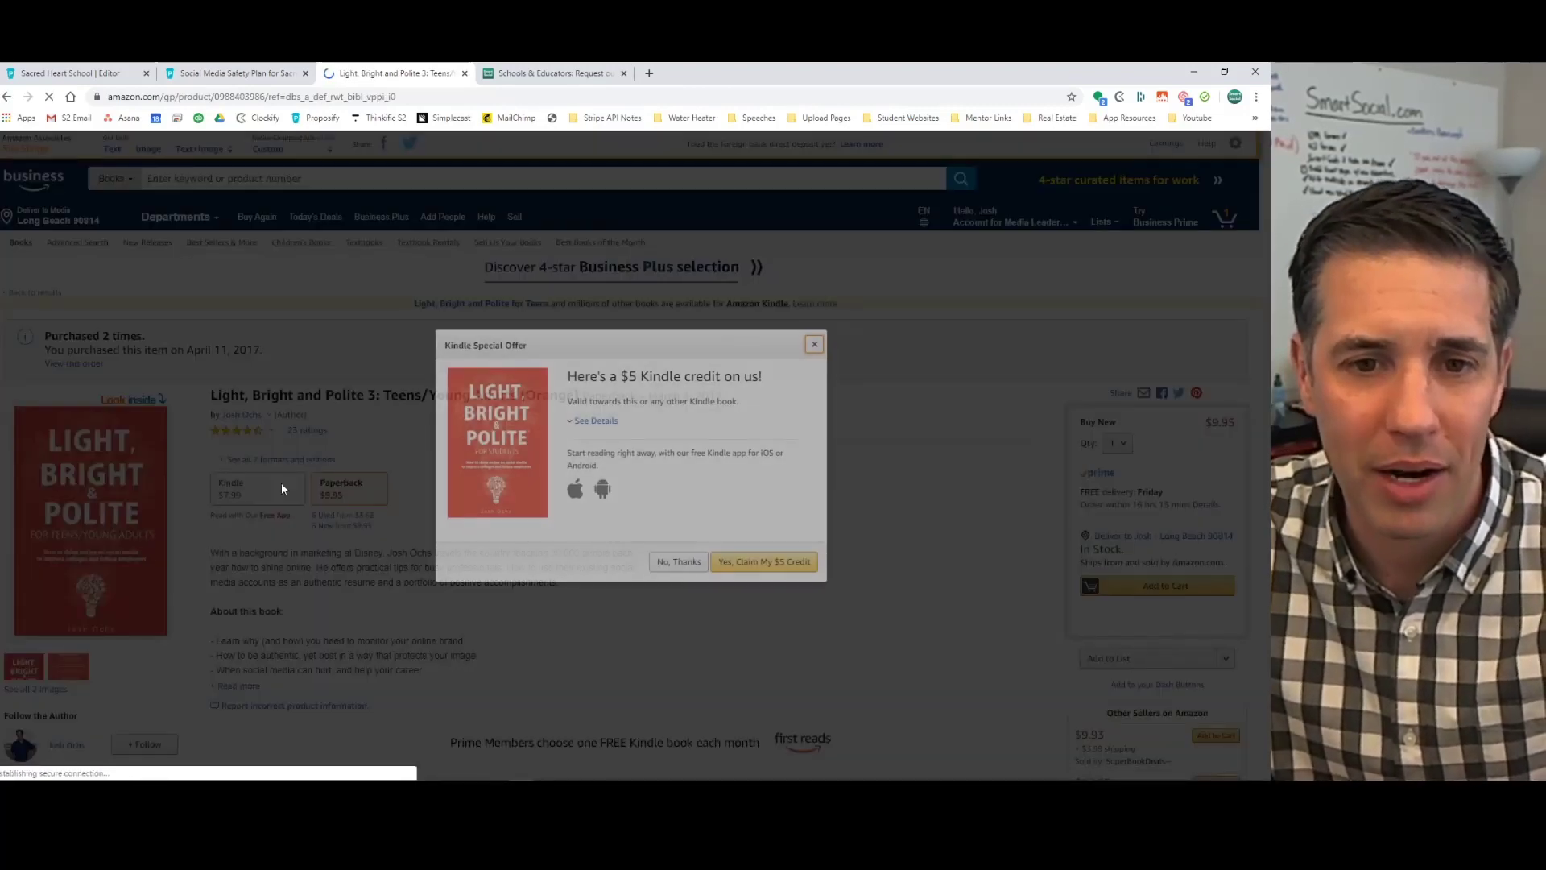
left_click(351, 461)
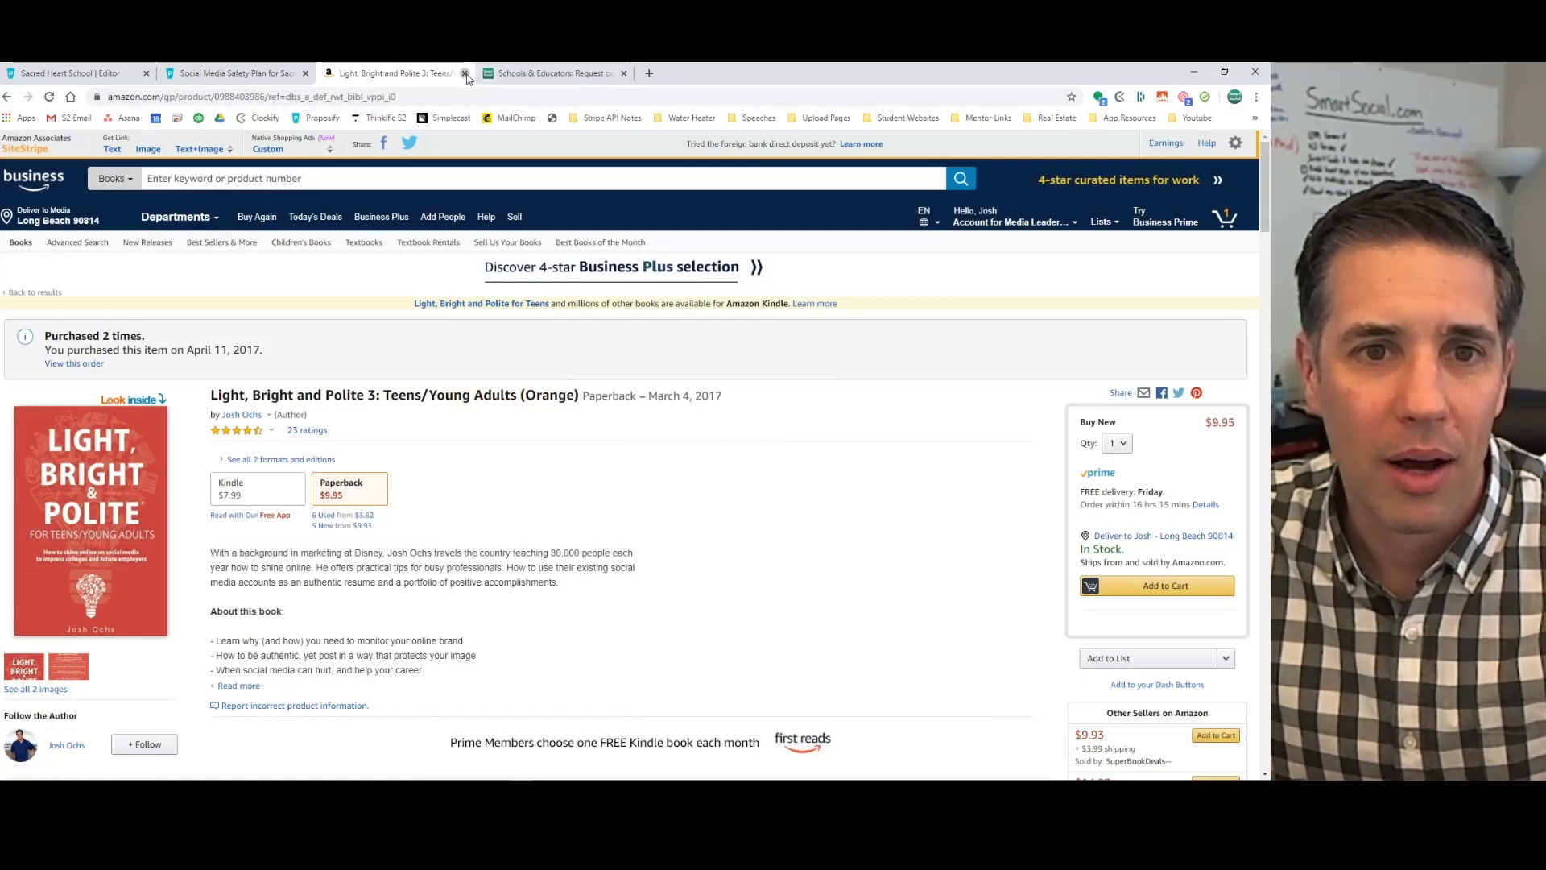
left_click(465, 72)
Open the Smart Social app page from the proposal's app banner, look through it, and go to its App Store listing.
scroll(709, 447, "down", 5)
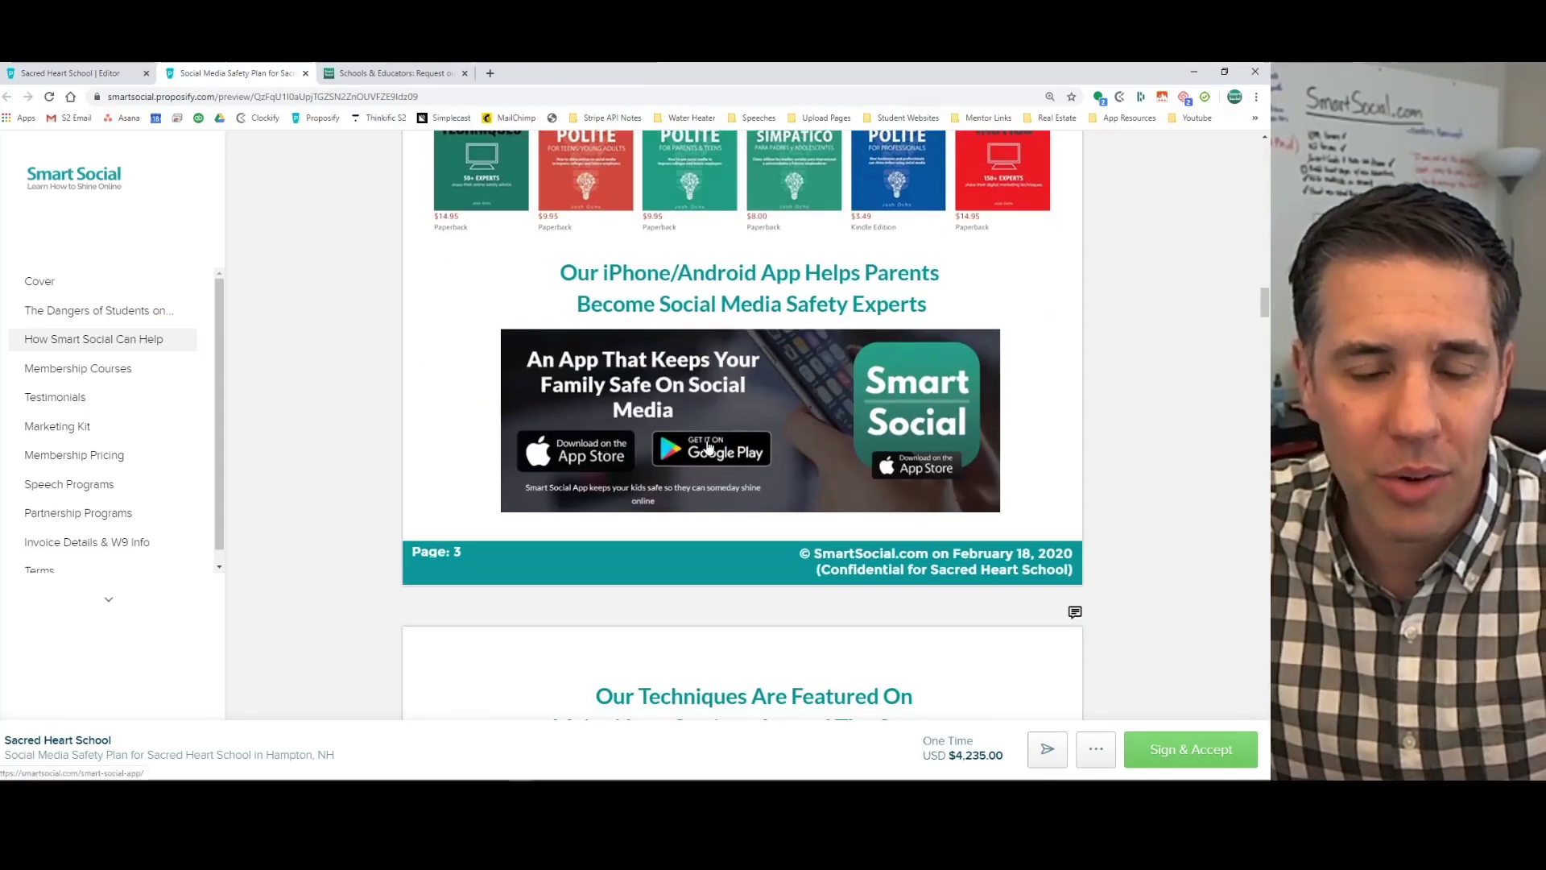
left_click(709, 447)
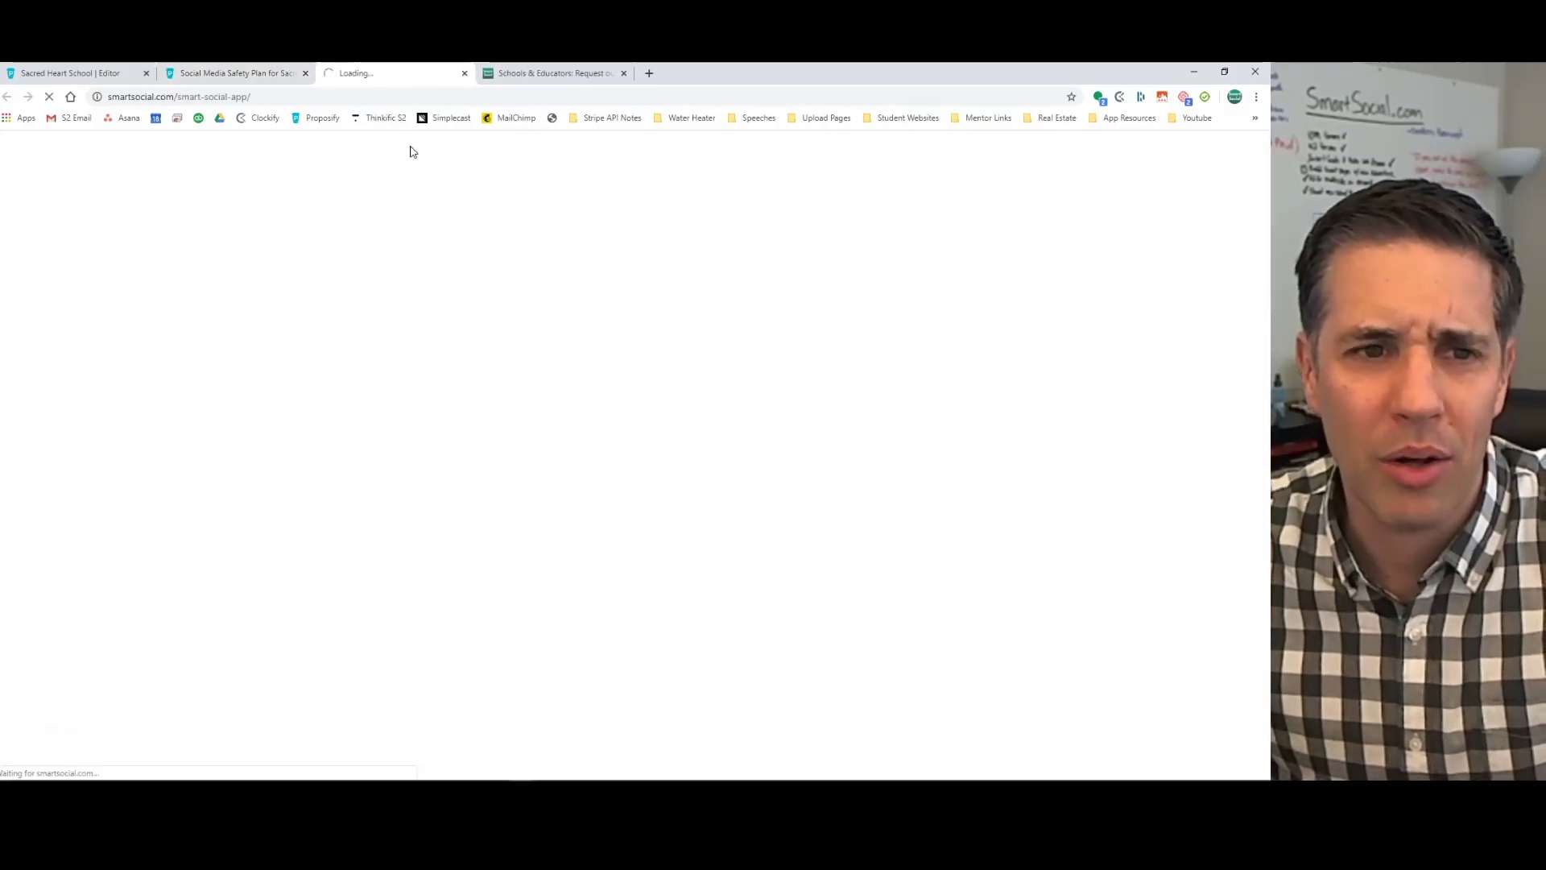
scroll(618, 435, "down", 3)
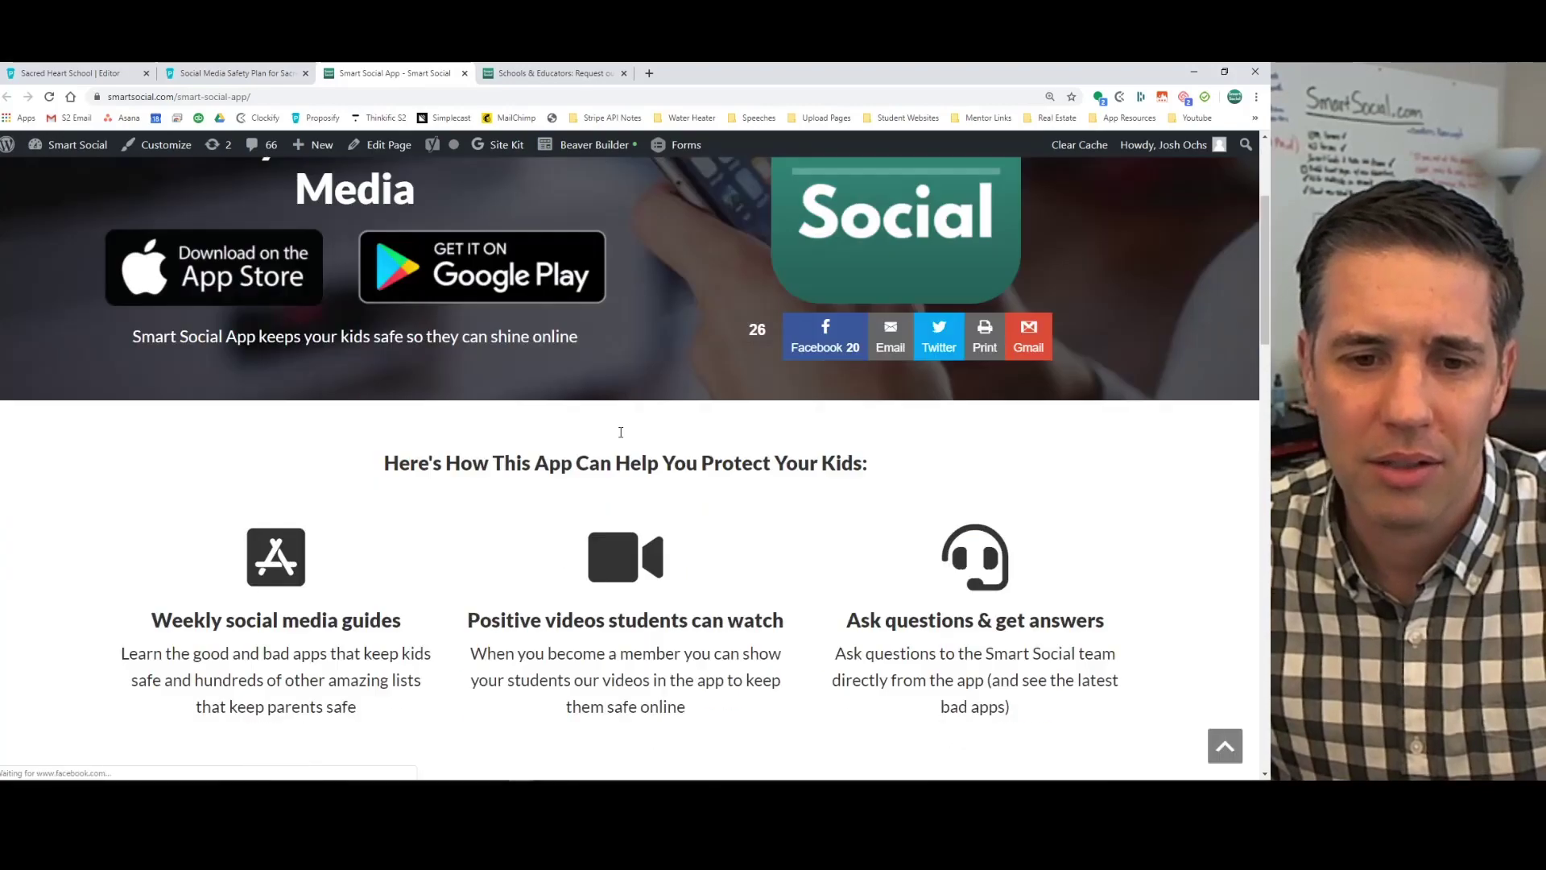
scroll(621, 432, "down", 6)
scroll(621, 432, "up", 8)
left_click(206, 370)
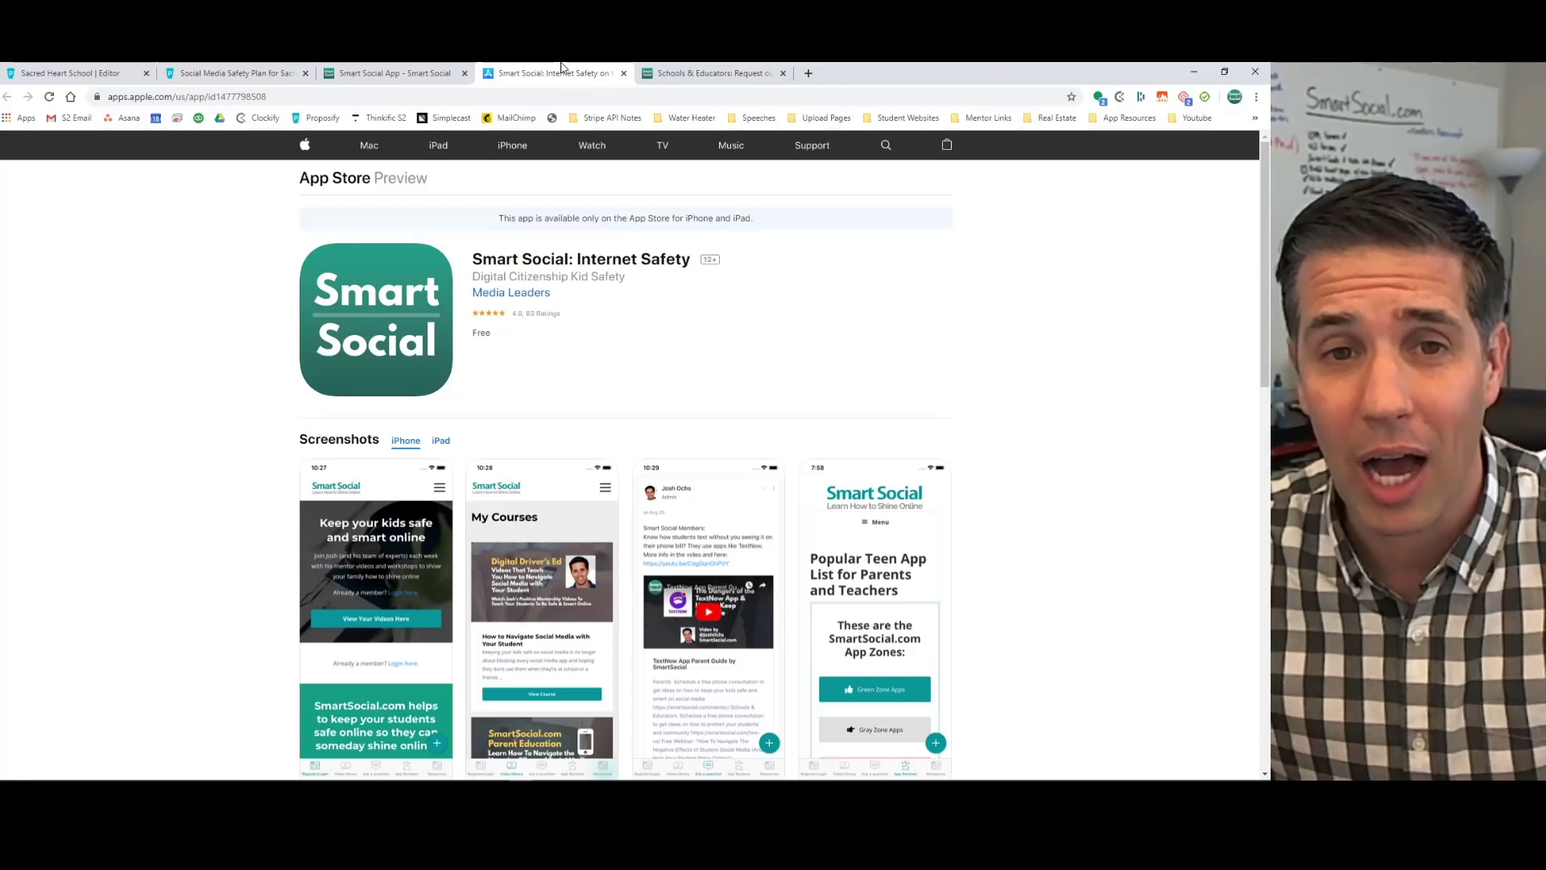
Return to the proposal preview, open the View All Press link, and look through the news videos on the press page.
left_click(218, 71)
scroll(657, 323, "down", 5)
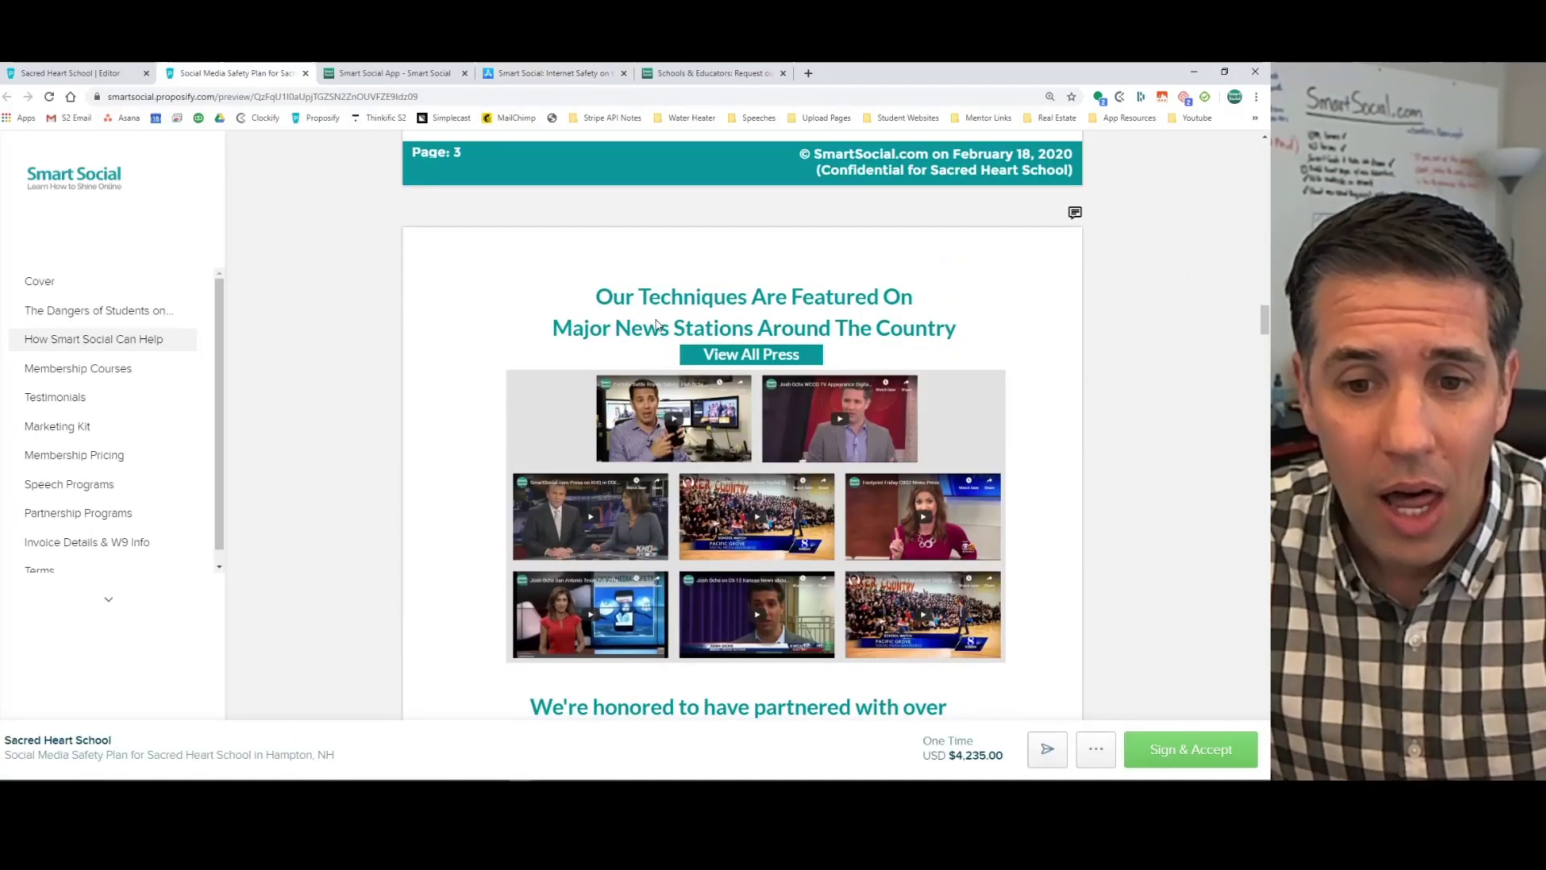
left_click(729, 354)
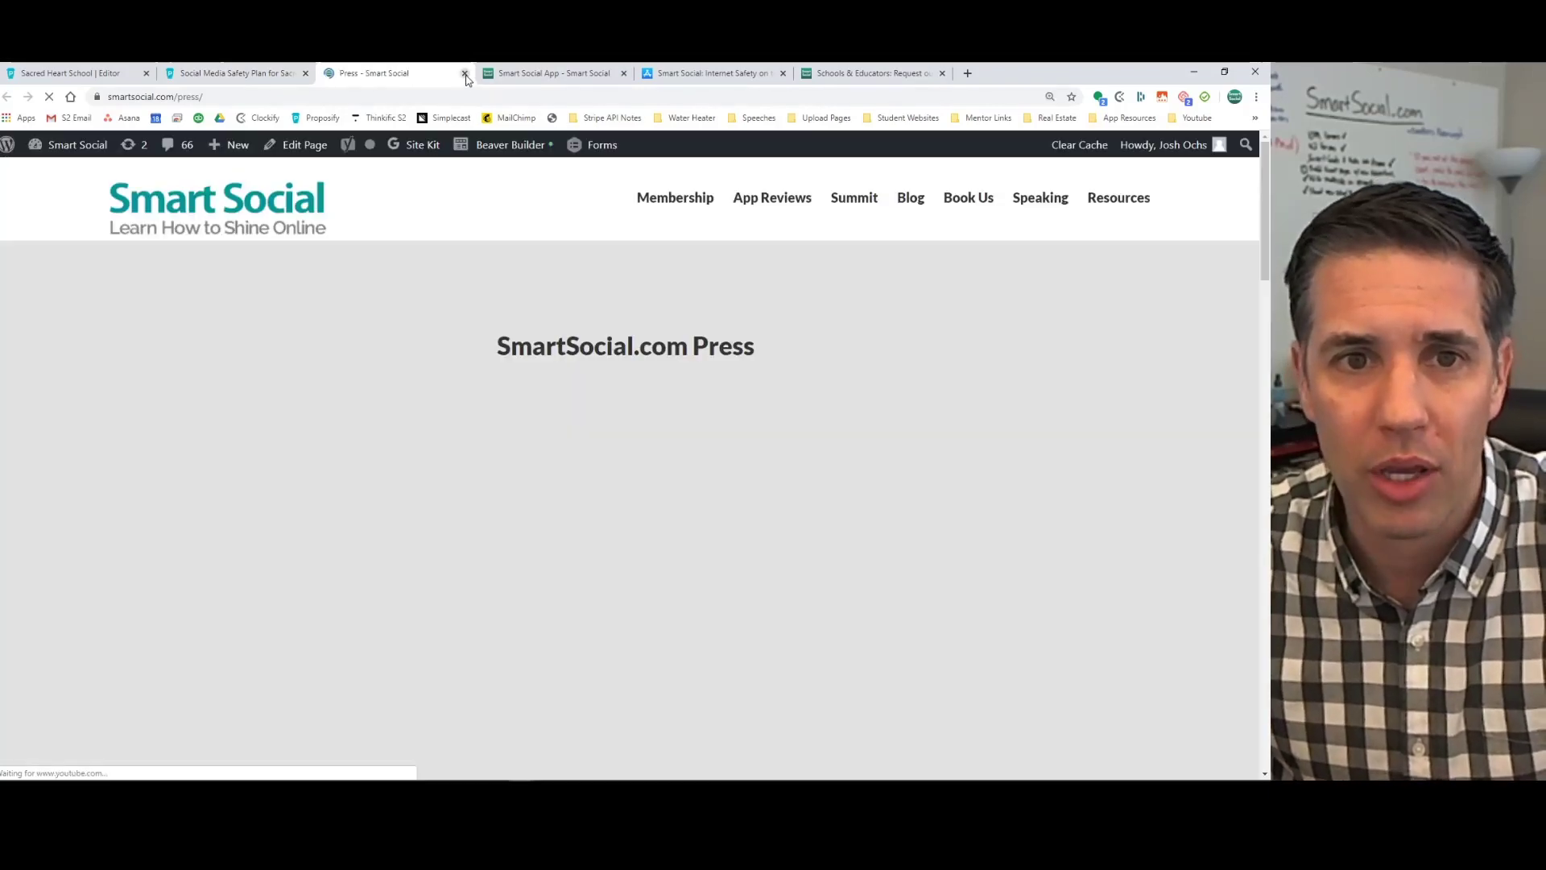
scroll(638, 349, "down", 10)
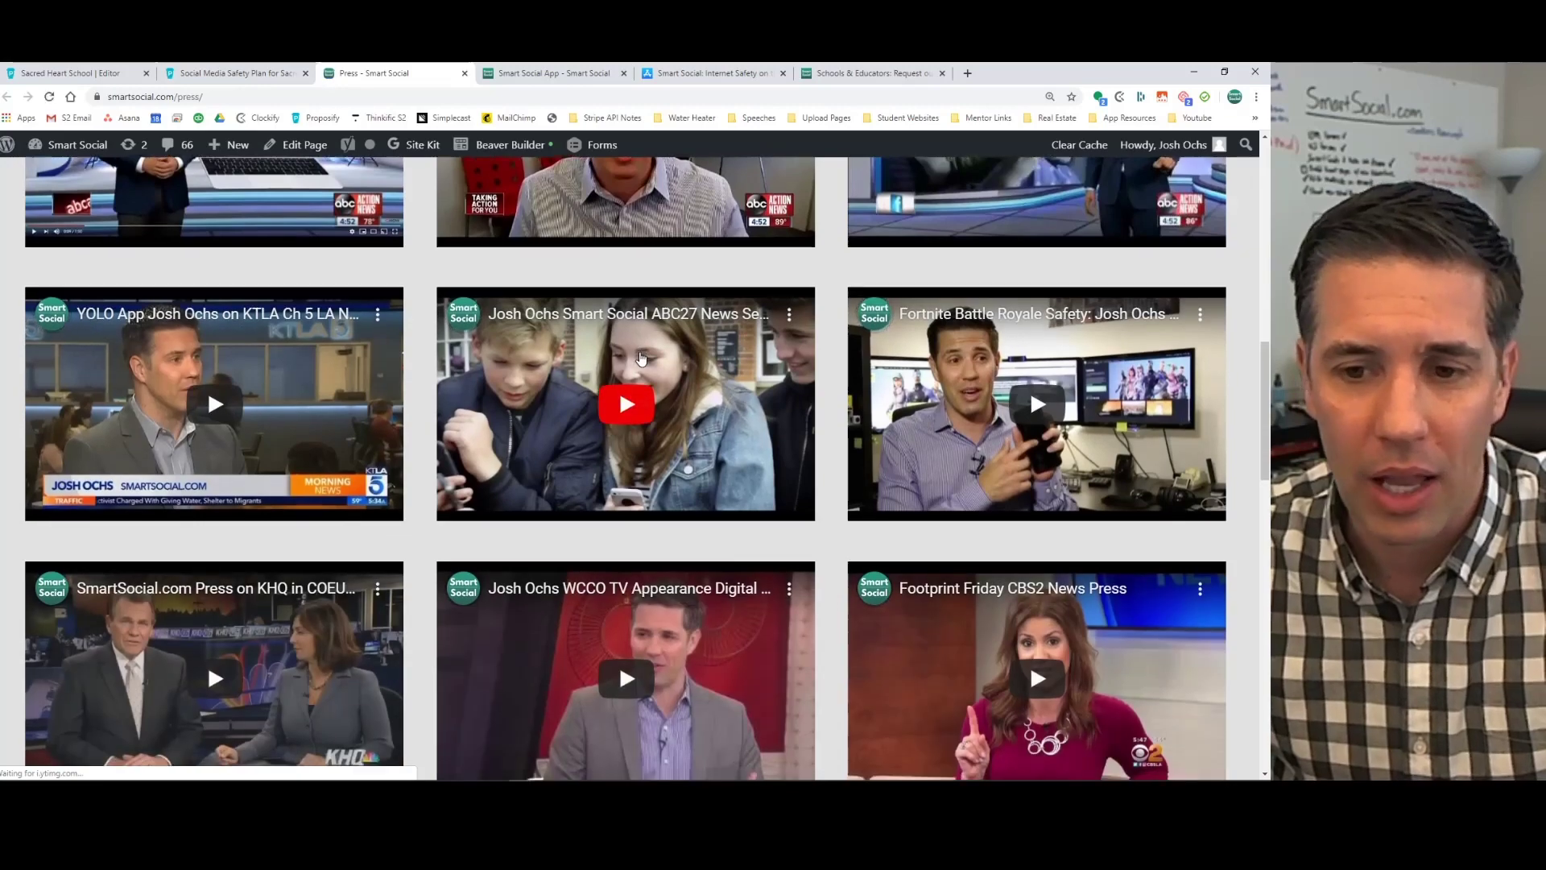
scroll(661, 386, "up", 11)
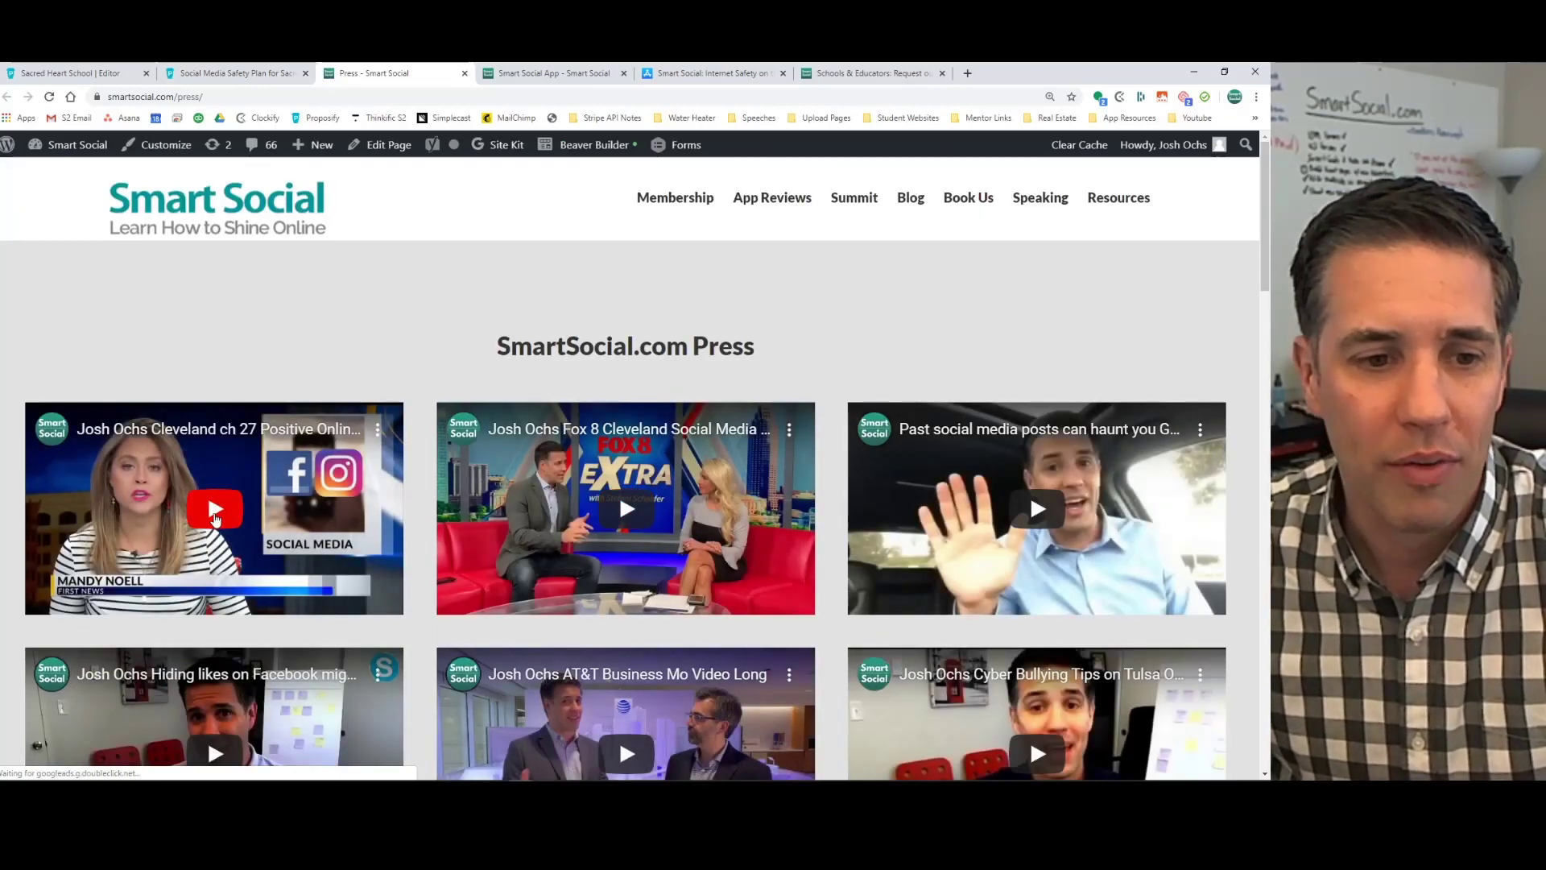
scroll(712, 486, "down", 7)
scroll(712, 486, "down", 15)
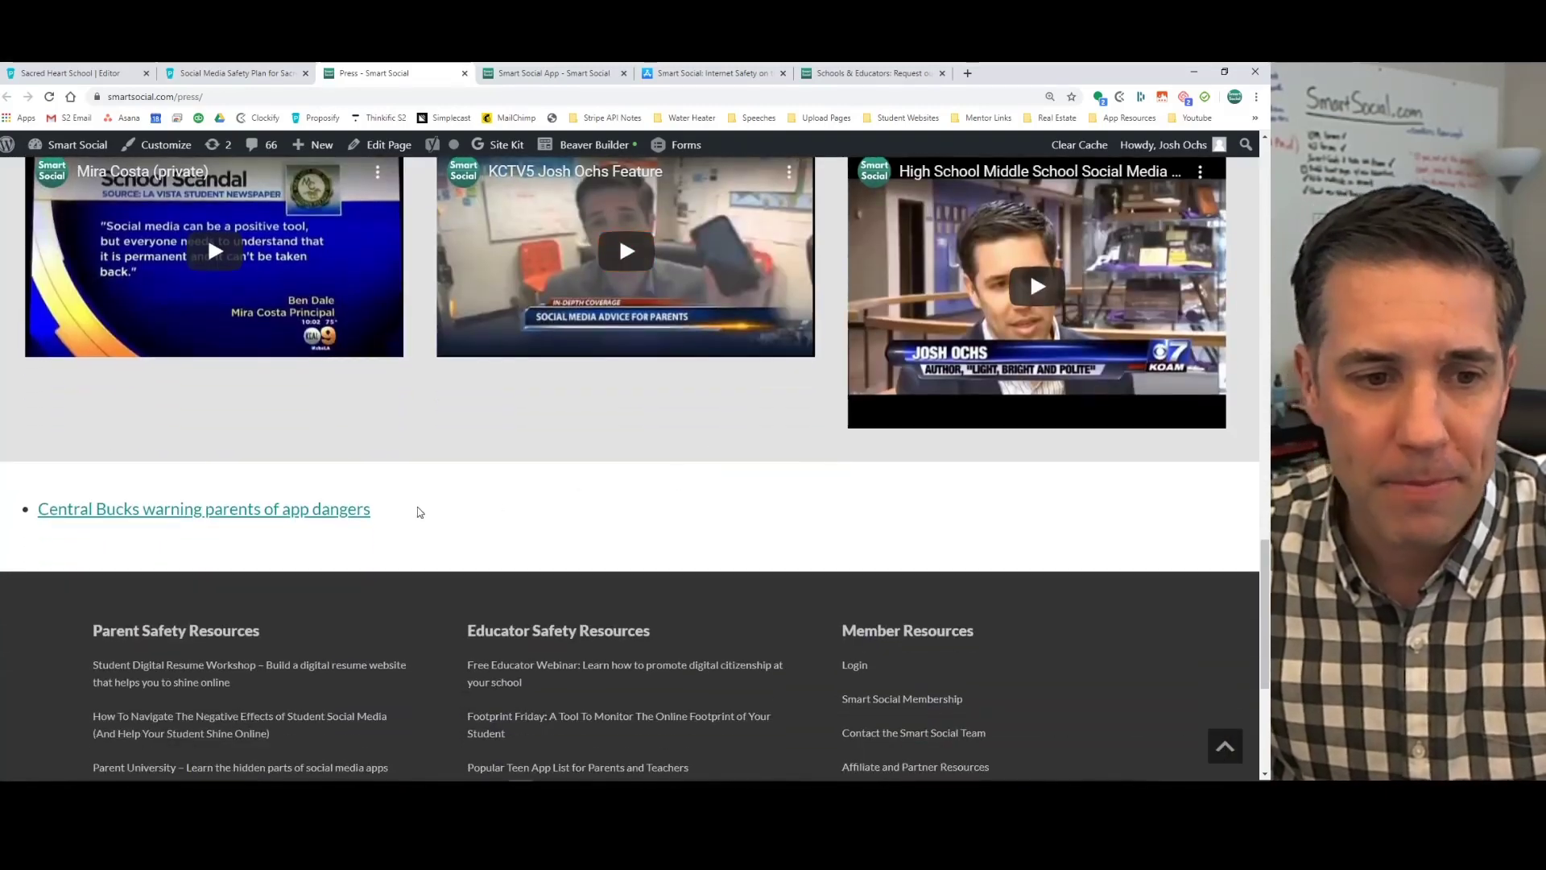
Look through the proposal preview from the partner schools to Testimonials, and briefly play the student portfolio example video.
left_click(233, 72)
scroll(561, 476, "down", 5)
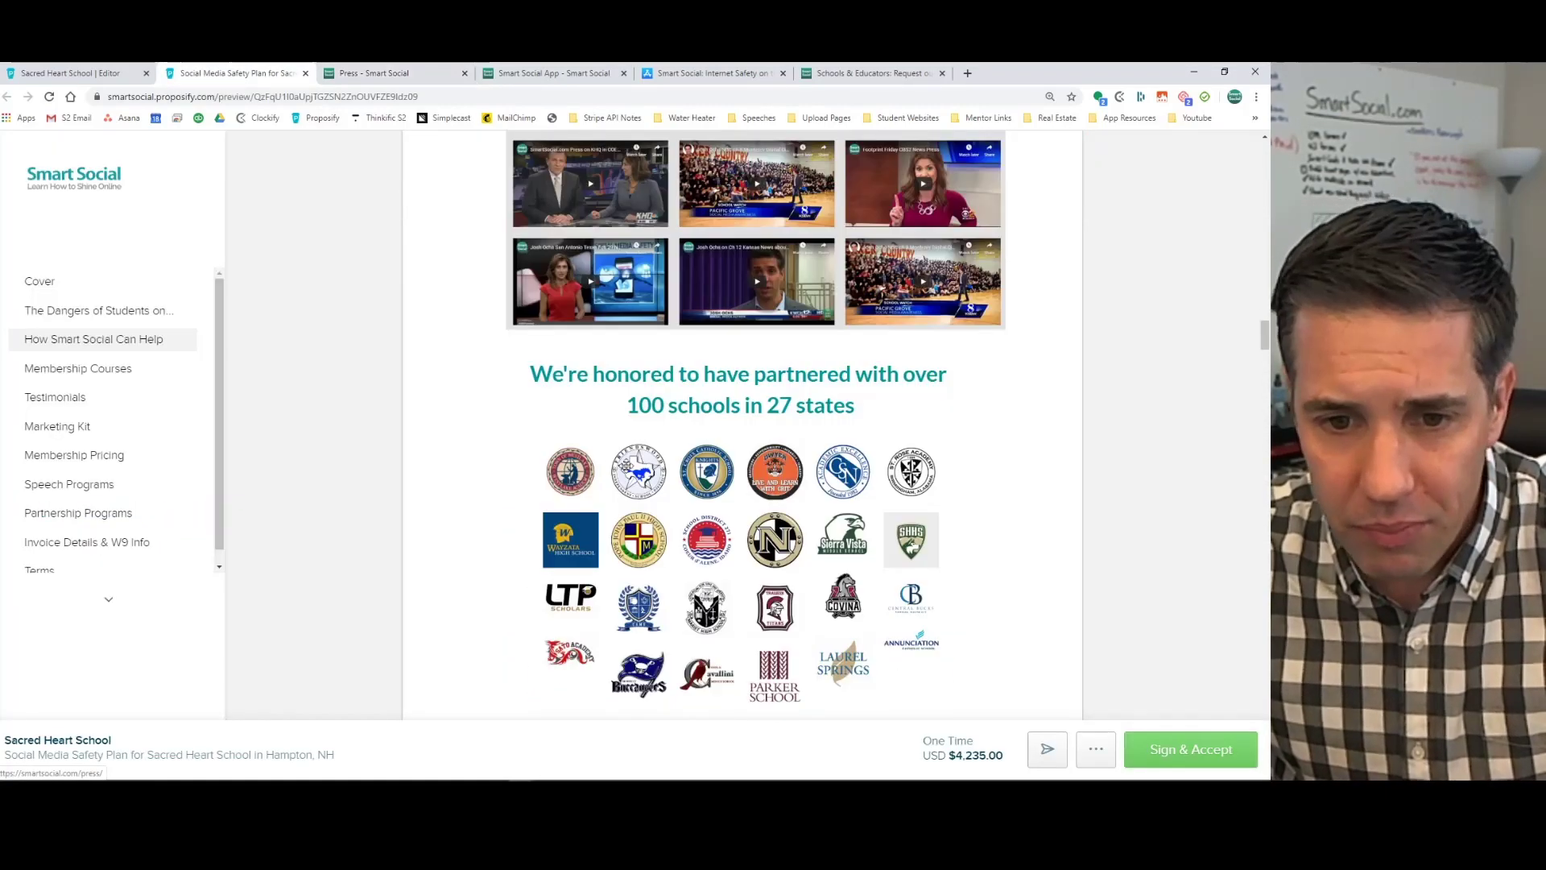
scroll(706, 455, "down", 4)
scroll(705, 455, "down", 3)
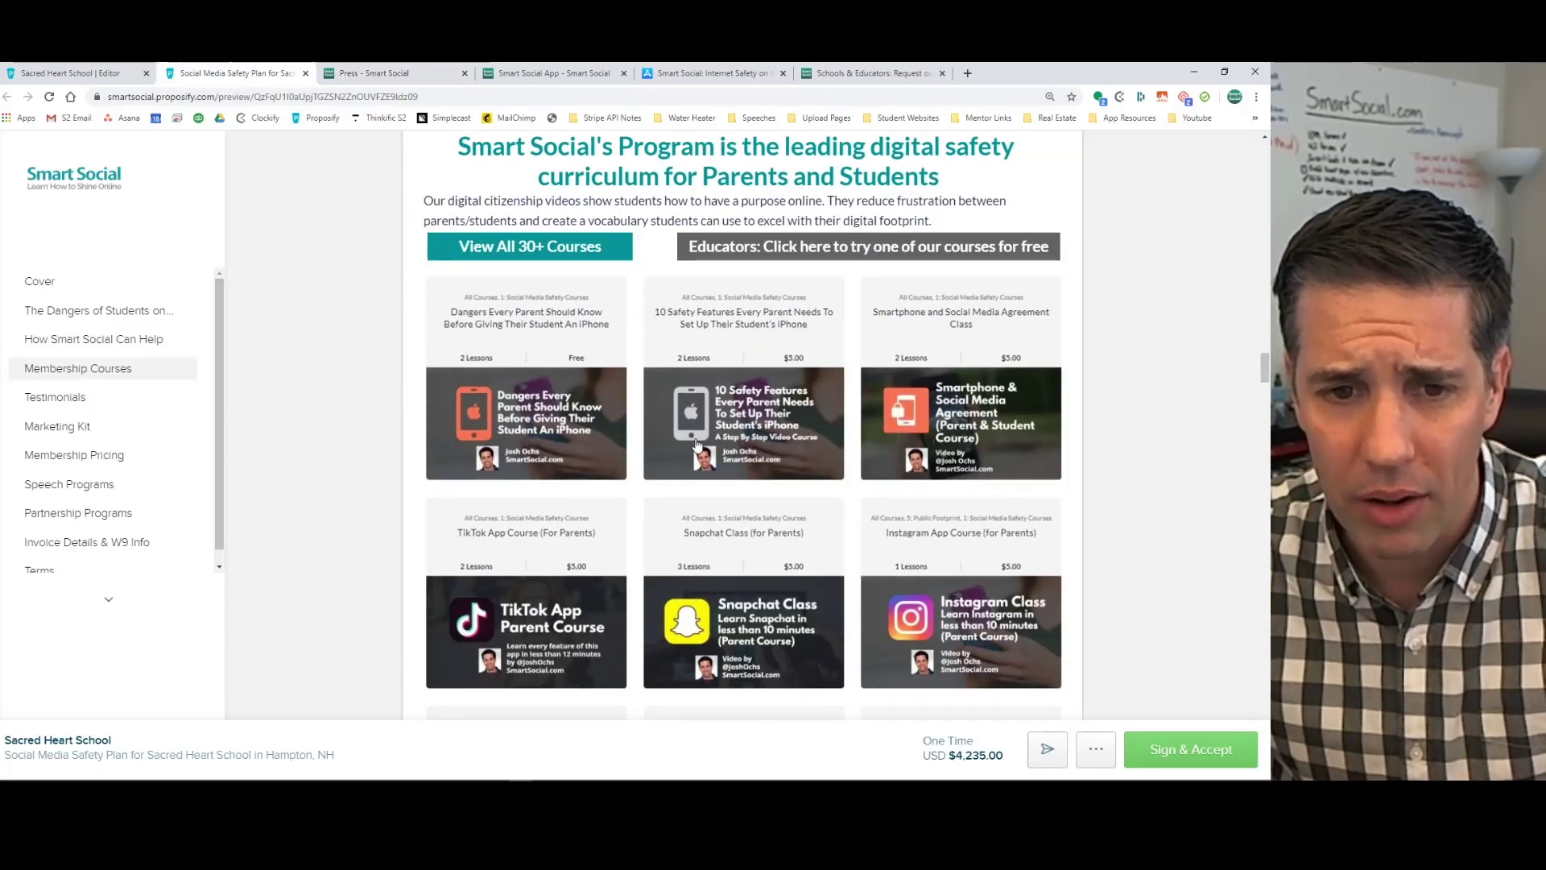
scroll(804, 375, "down", 12)
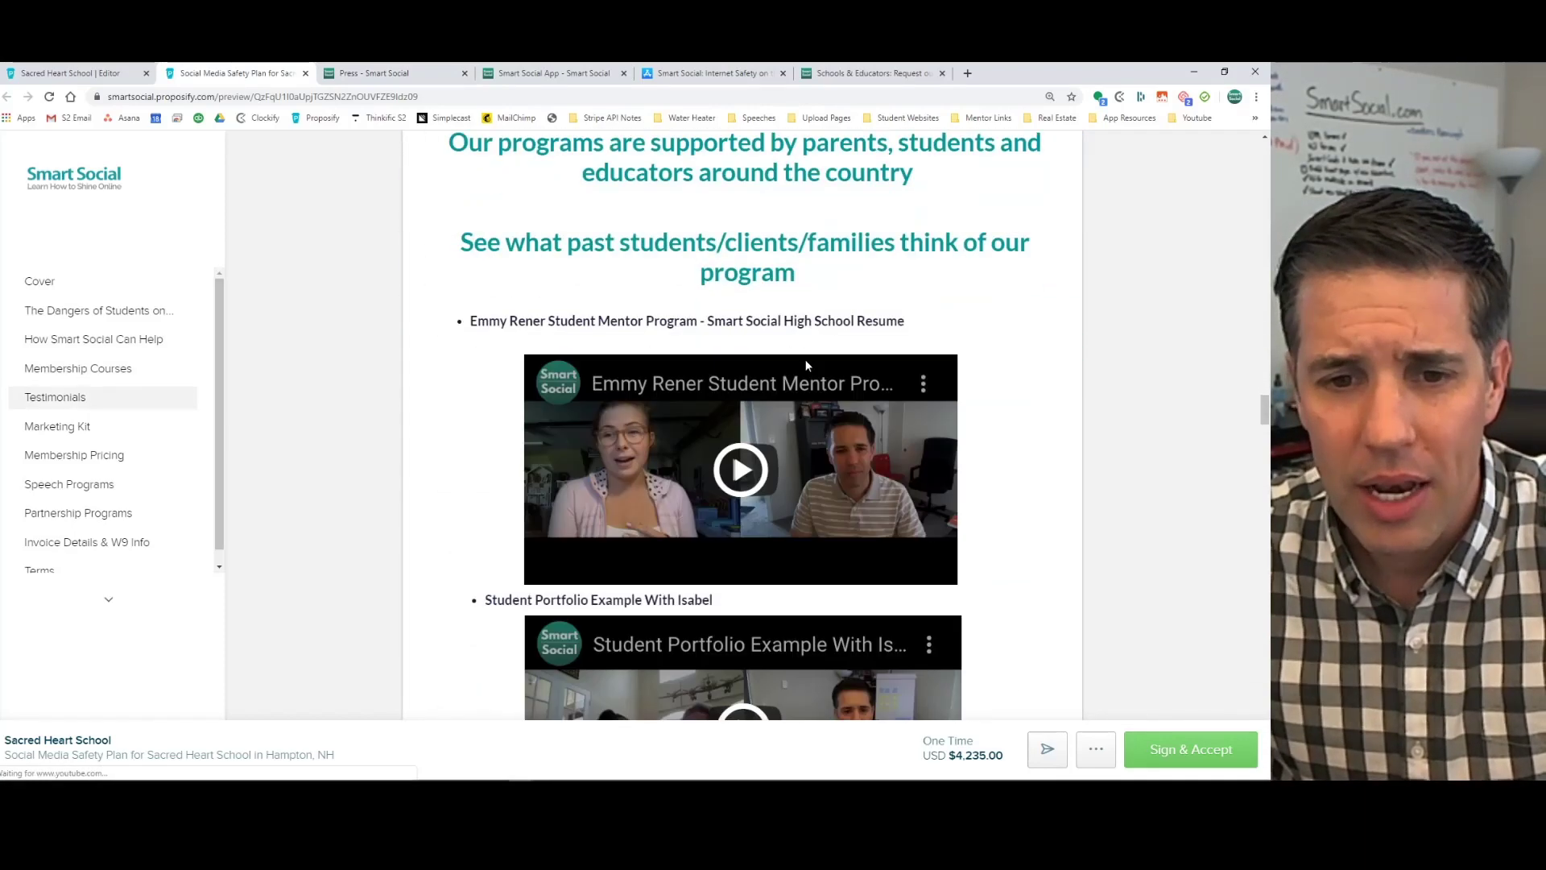
scroll(804, 369, "down", 5)
scroll(803, 369, "up", 4)
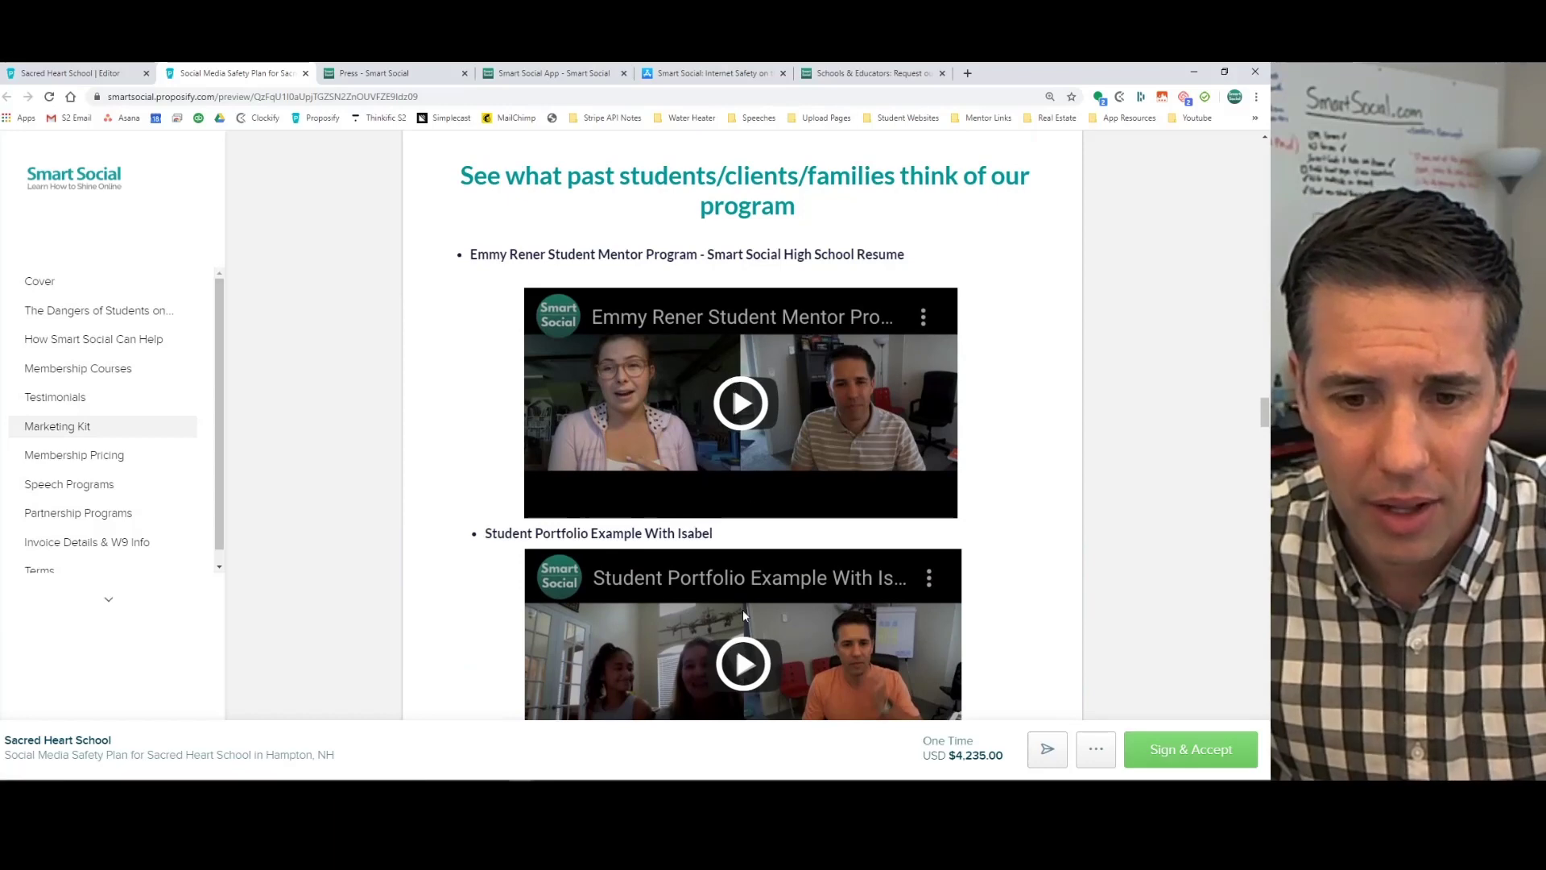
scroll(723, 606, "down", 3)
left_click(728, 387)
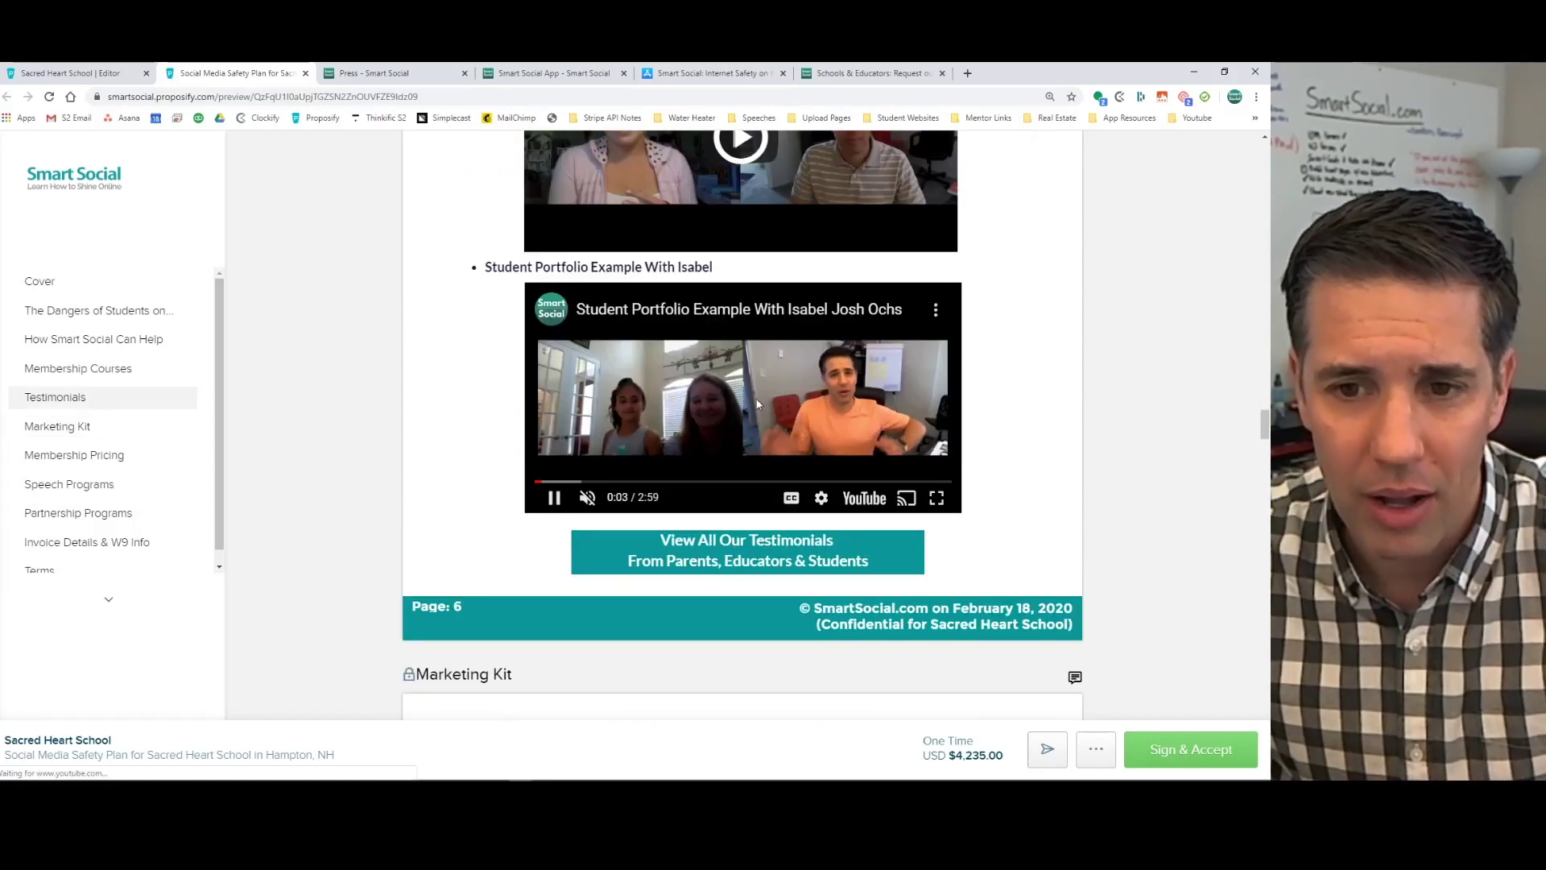
left_click(757, 404)
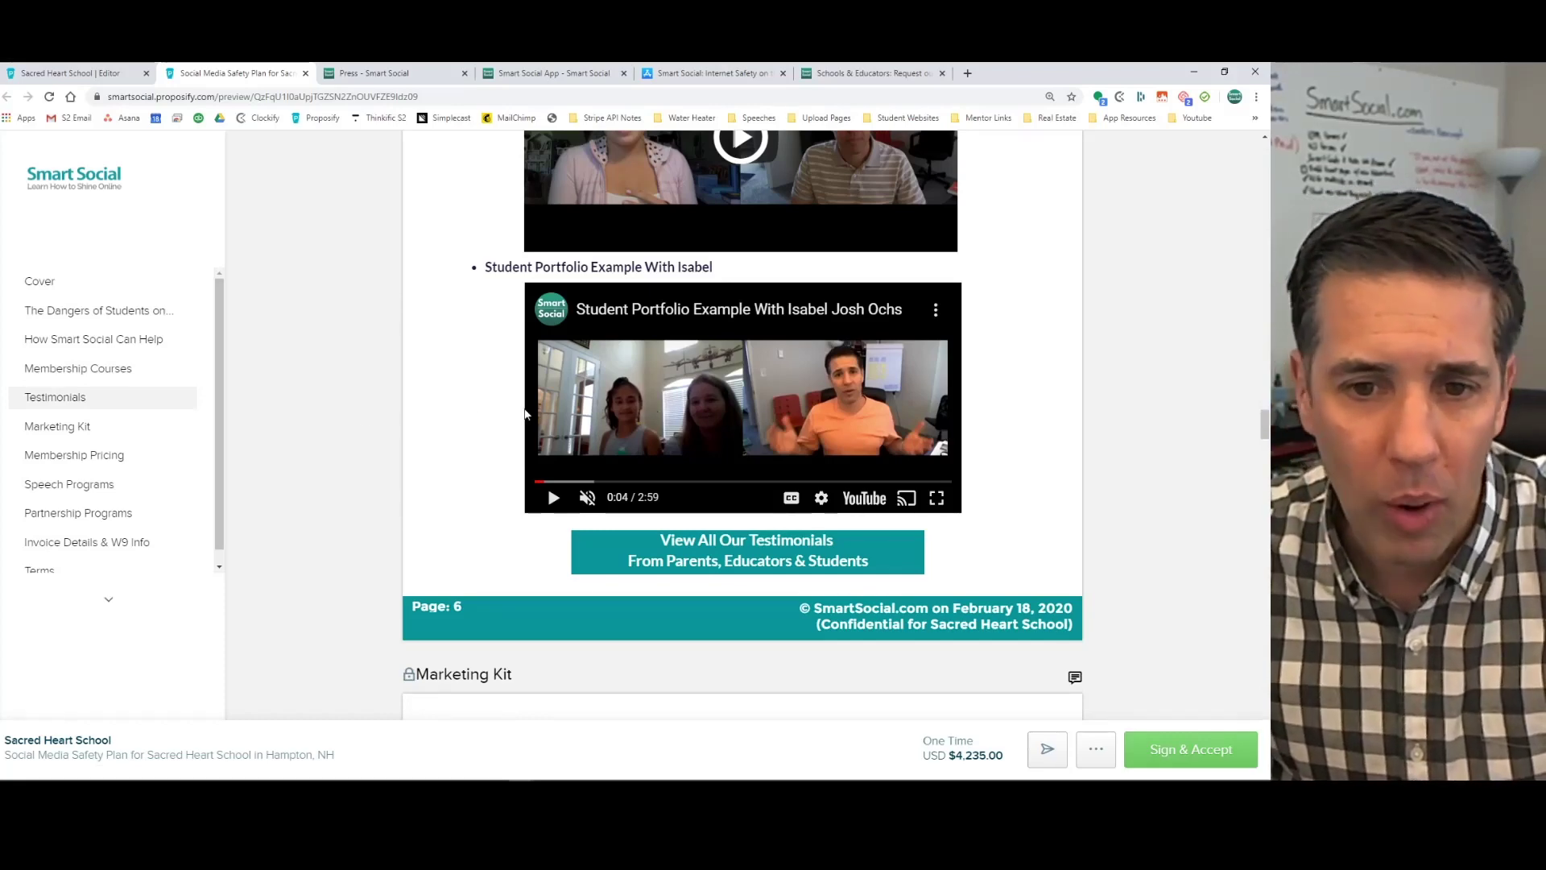
Deselect and reselect the Send Videos Home With Parents option under Membership Pricing to compare the proposal's totals.
scroll(438, 407, "down", 3)
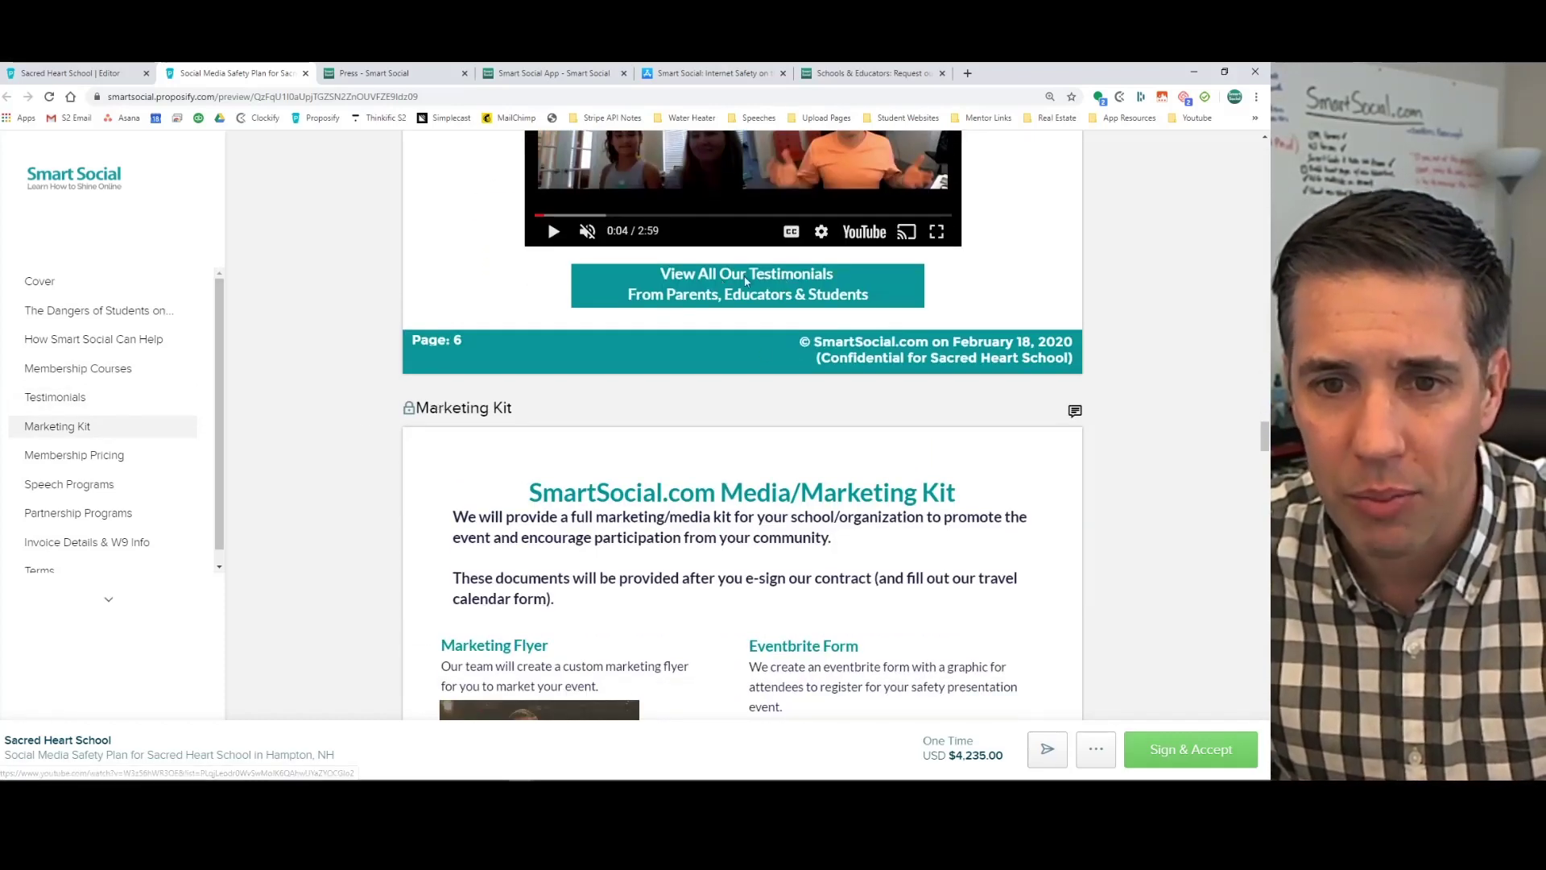
scroll(630, 392, "down", 14)
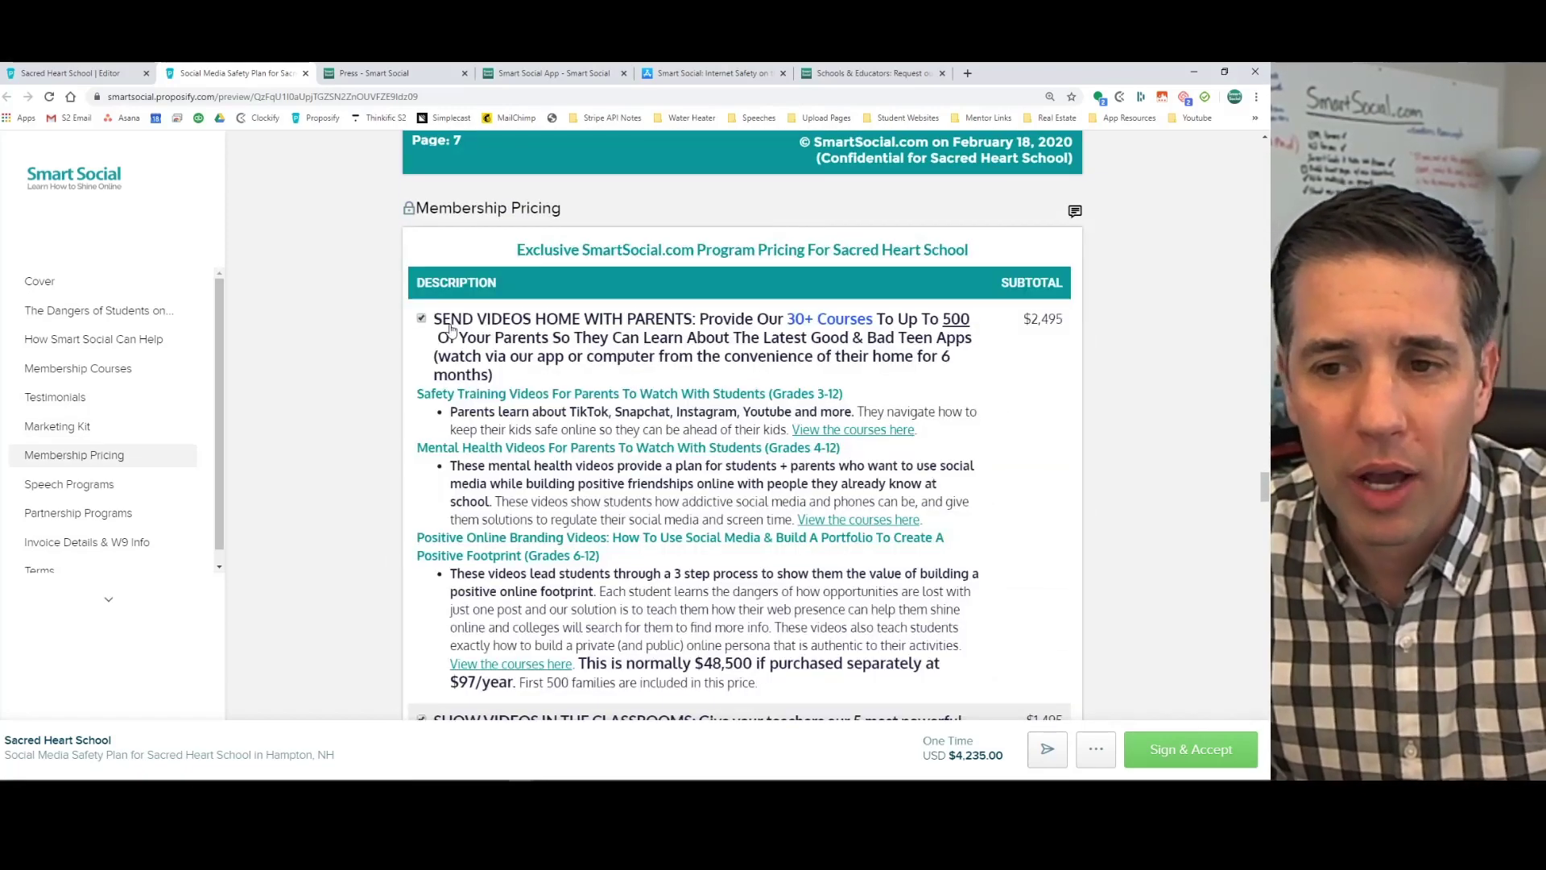
left_click(421, 320)
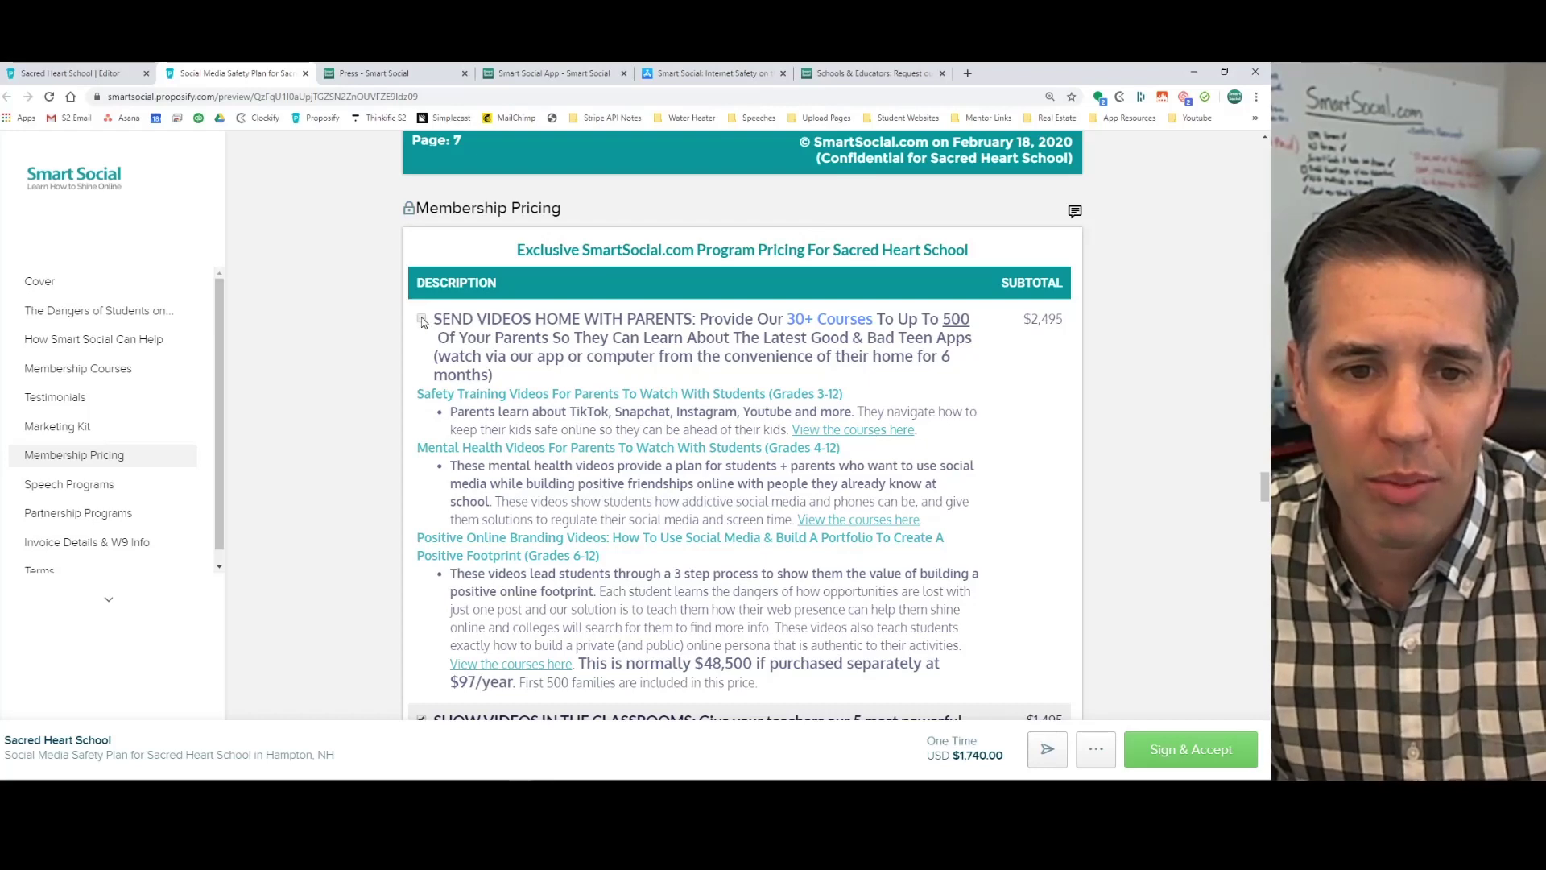
left_click(422, 320)
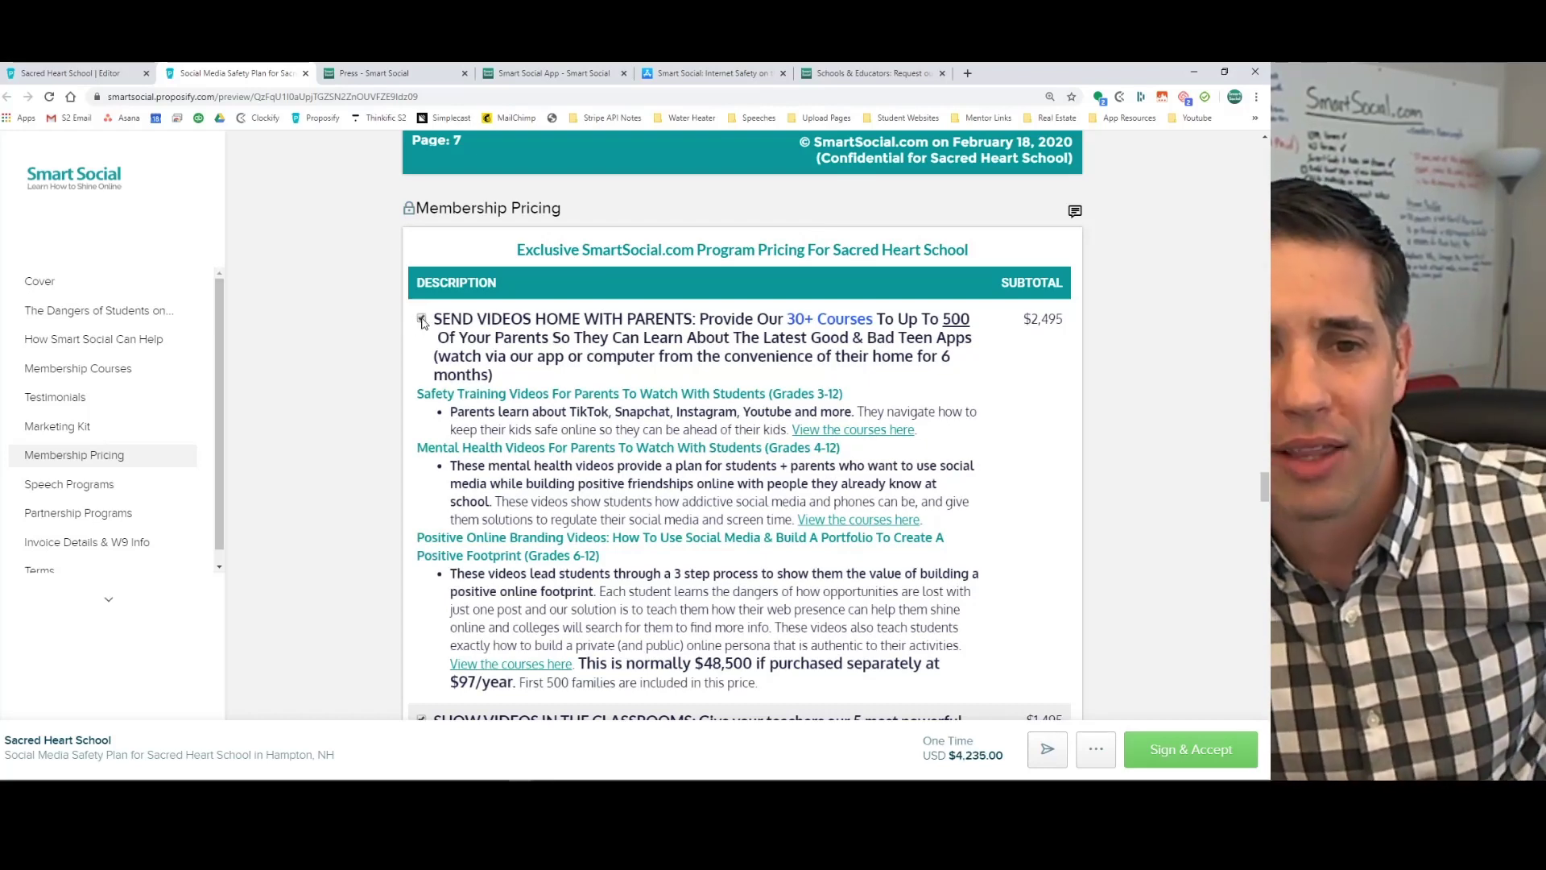
left_click(421, 320)
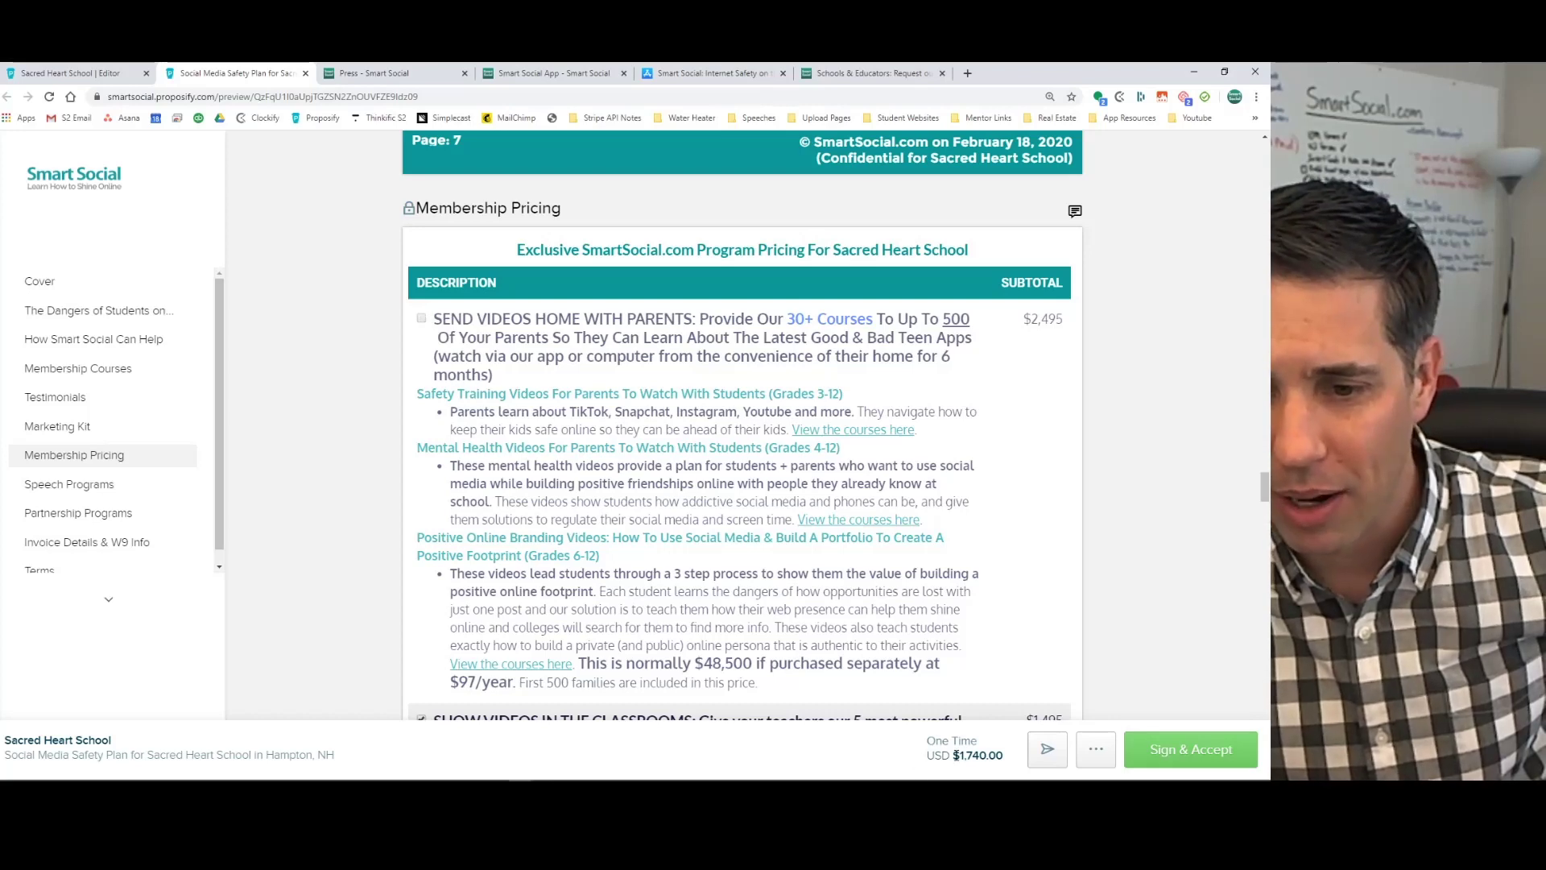
left_click_drag(954, 756, 1006, 758)
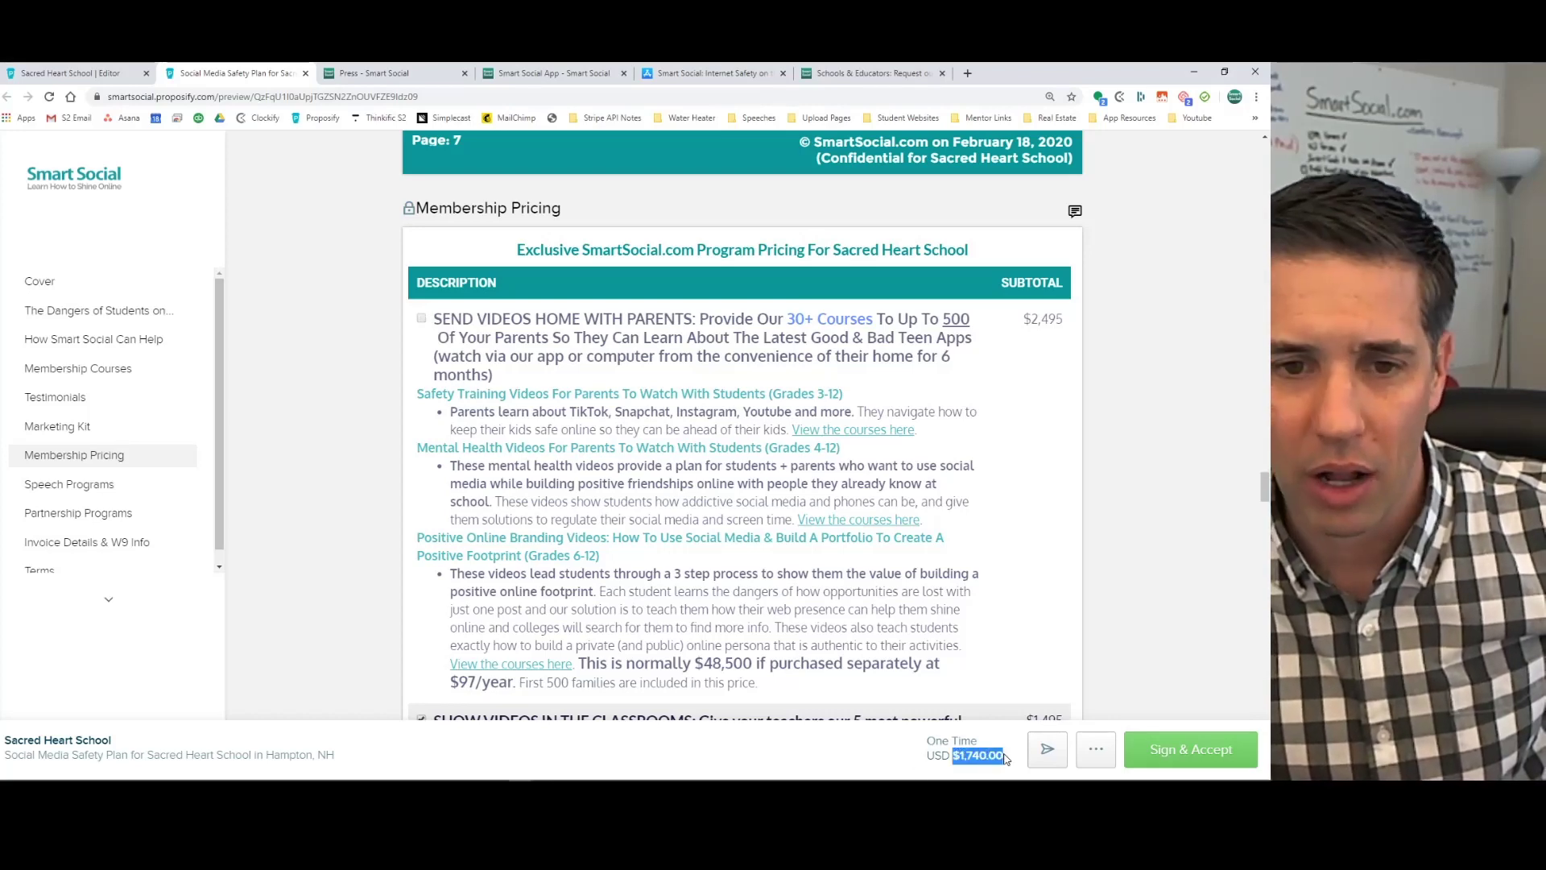
left_click(421, 320)
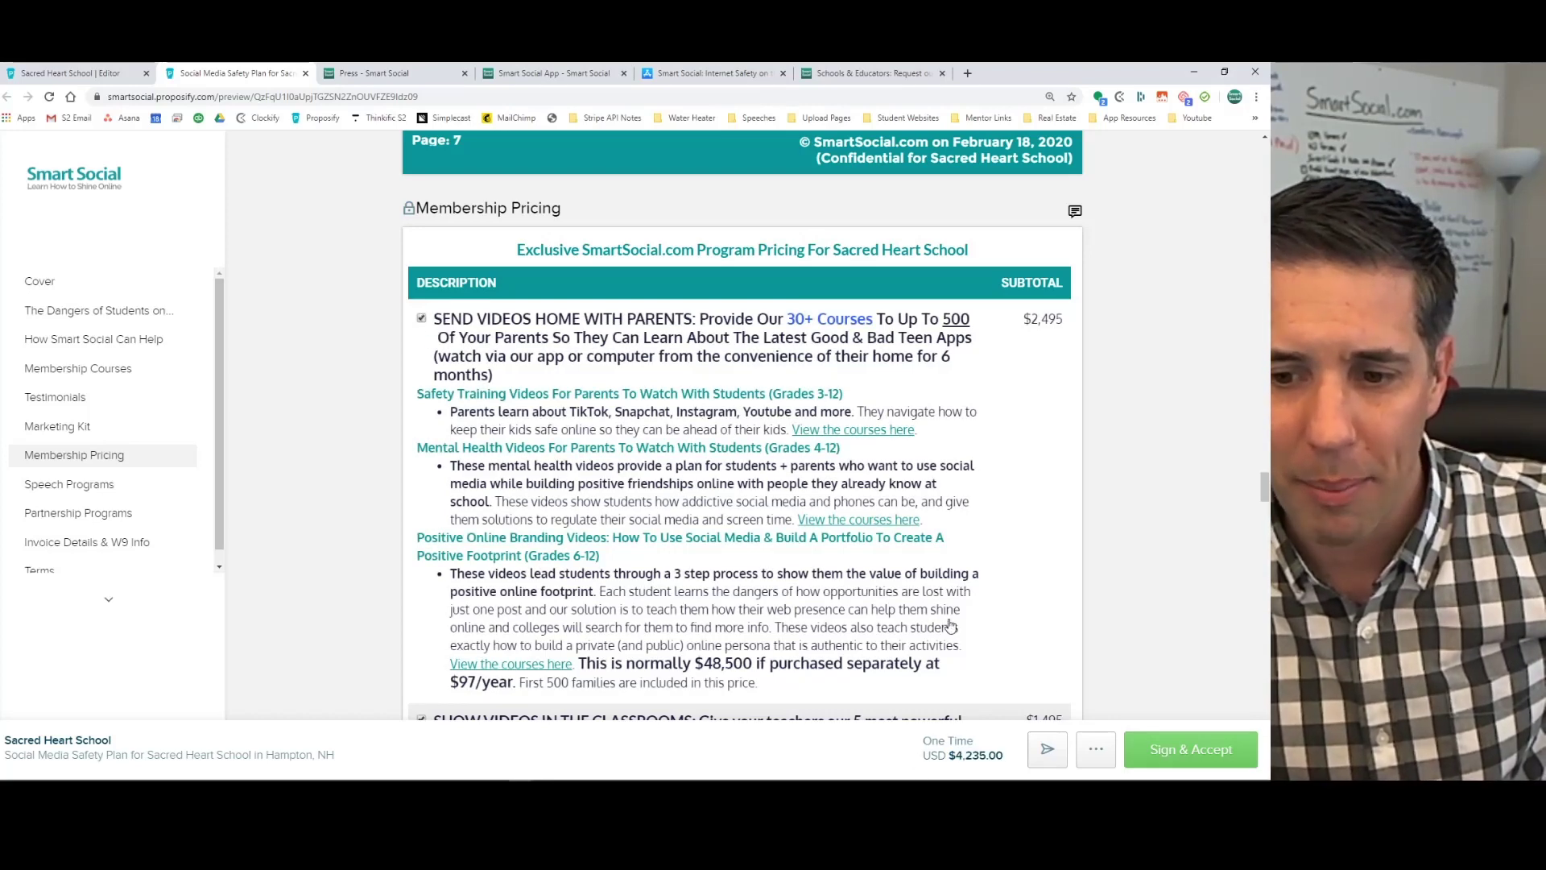
left_click_drag(1013, 758, 956, 756)
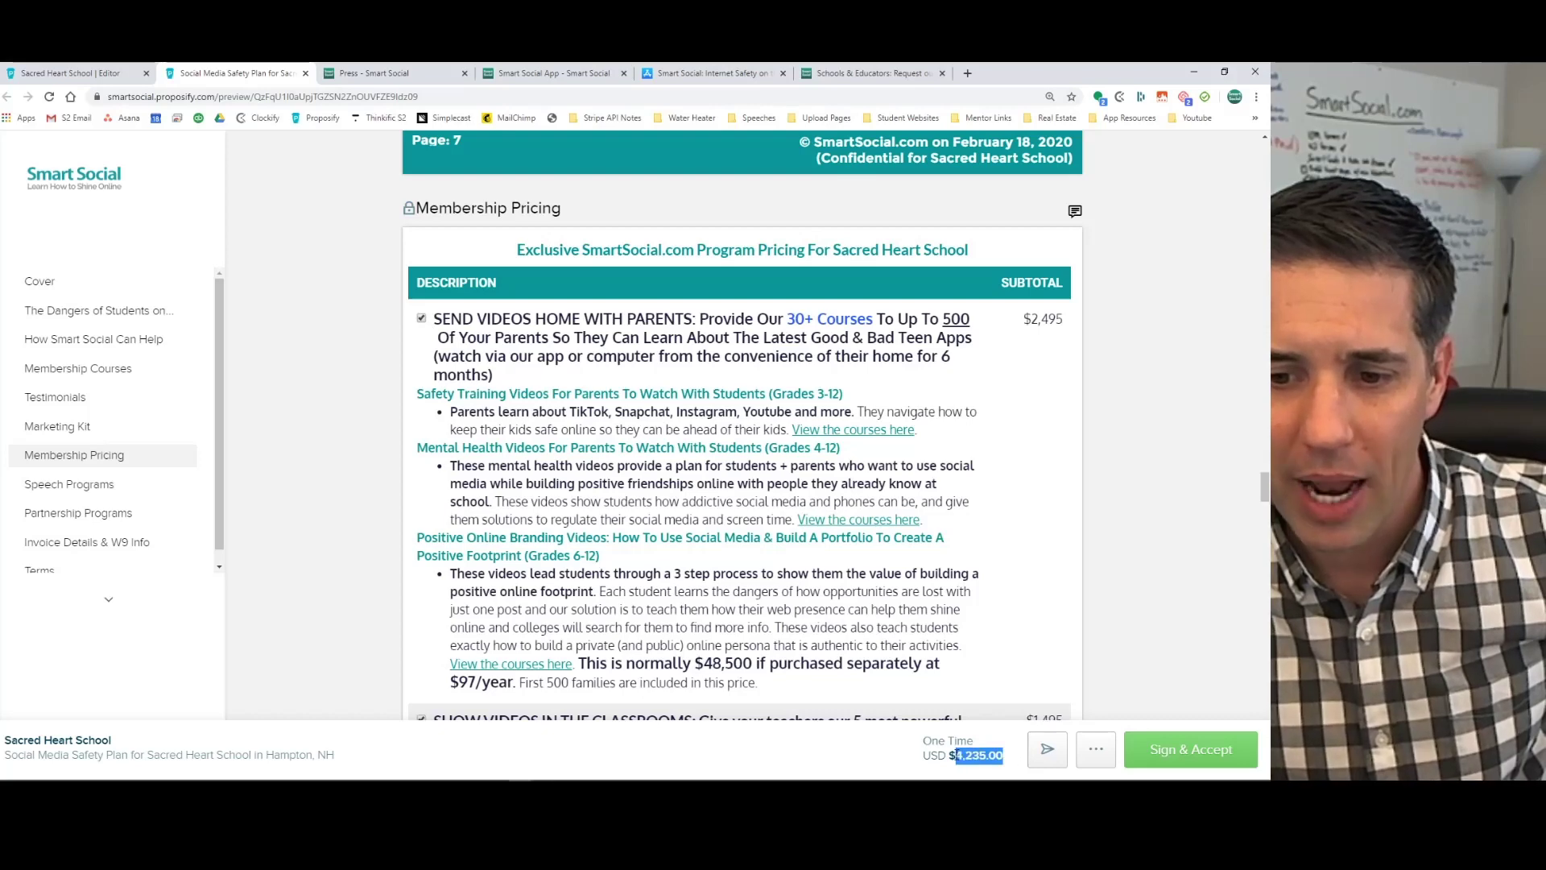
left_click(1026, 324)
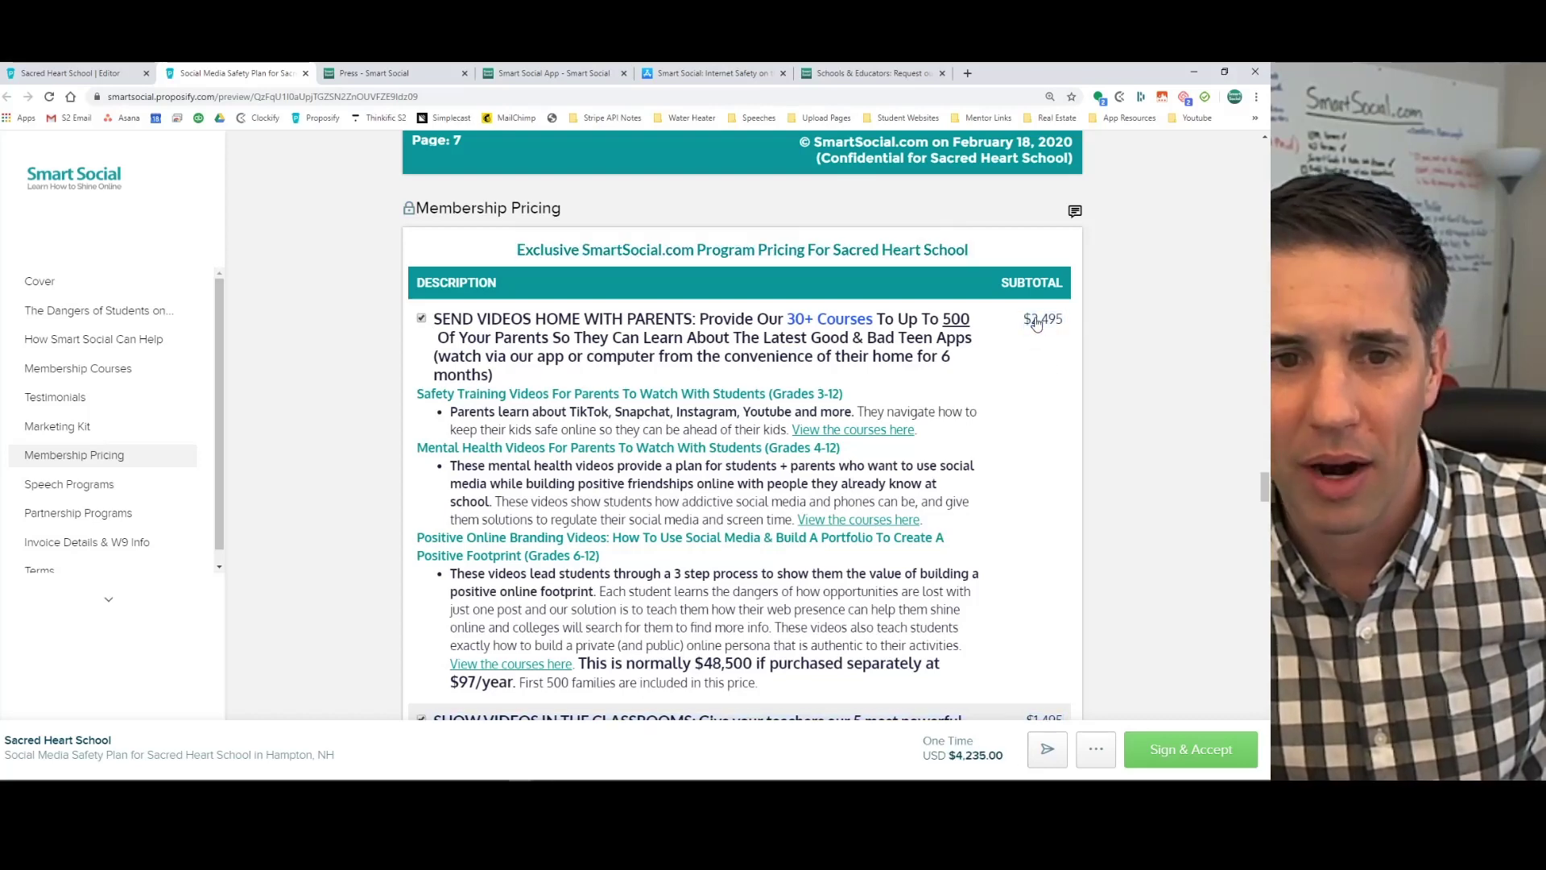
Deselect the Show Videos In The Classrooms and Educate Parents Via Email options under Membership Pricing.
scroll(1043, 330, "down", 4)
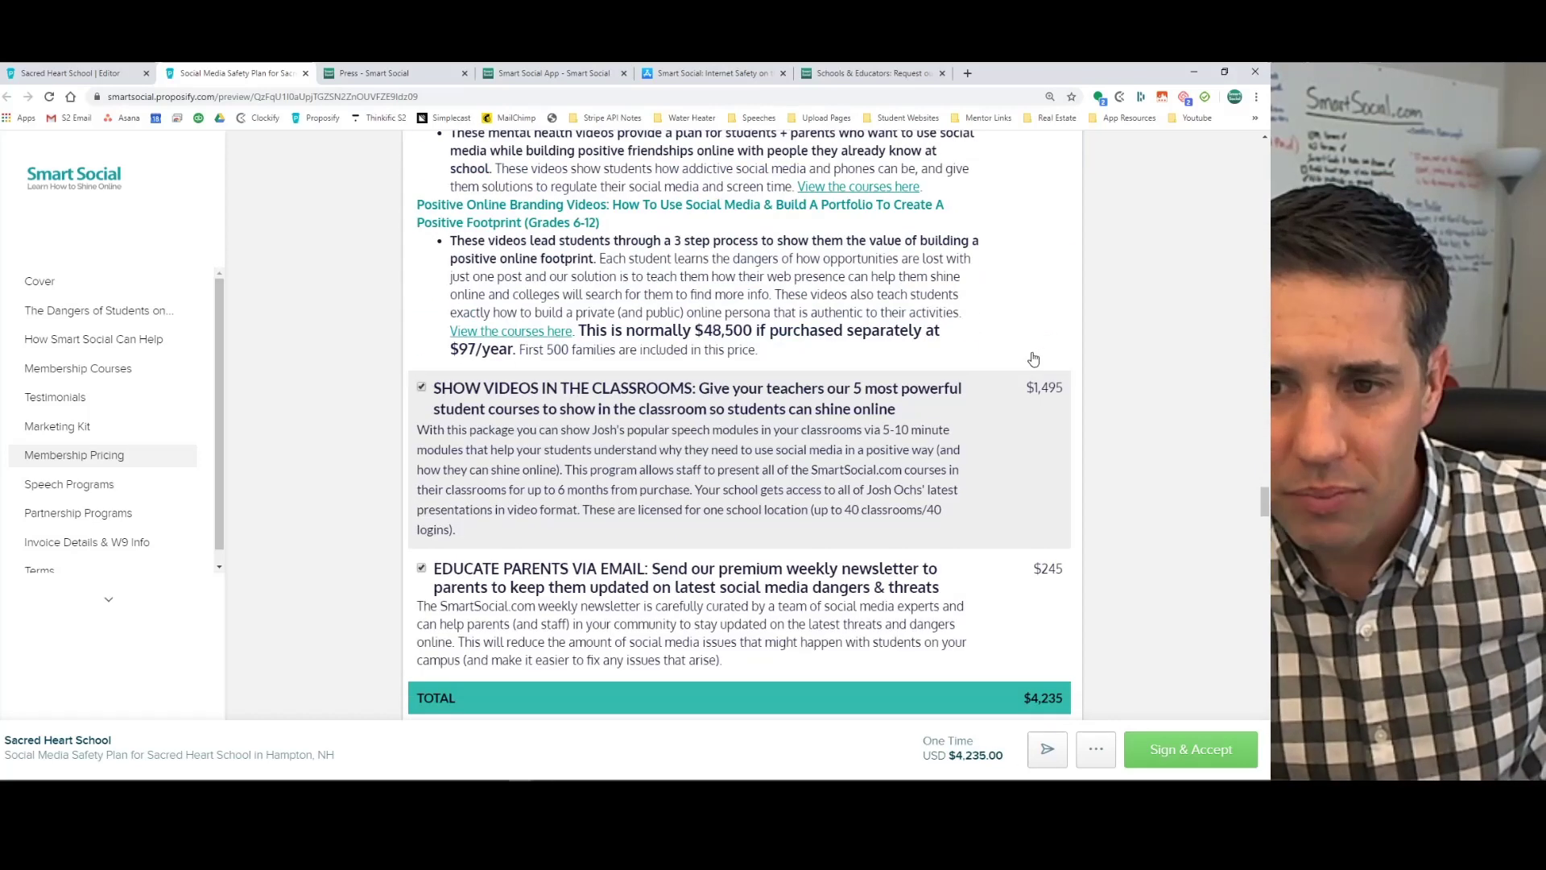
left_click(422, 386)
left_click(422, 568)
View the comment form for the Membership Pricing page and close it without leaving a comment.
scroll(576, 295, "up", 3)
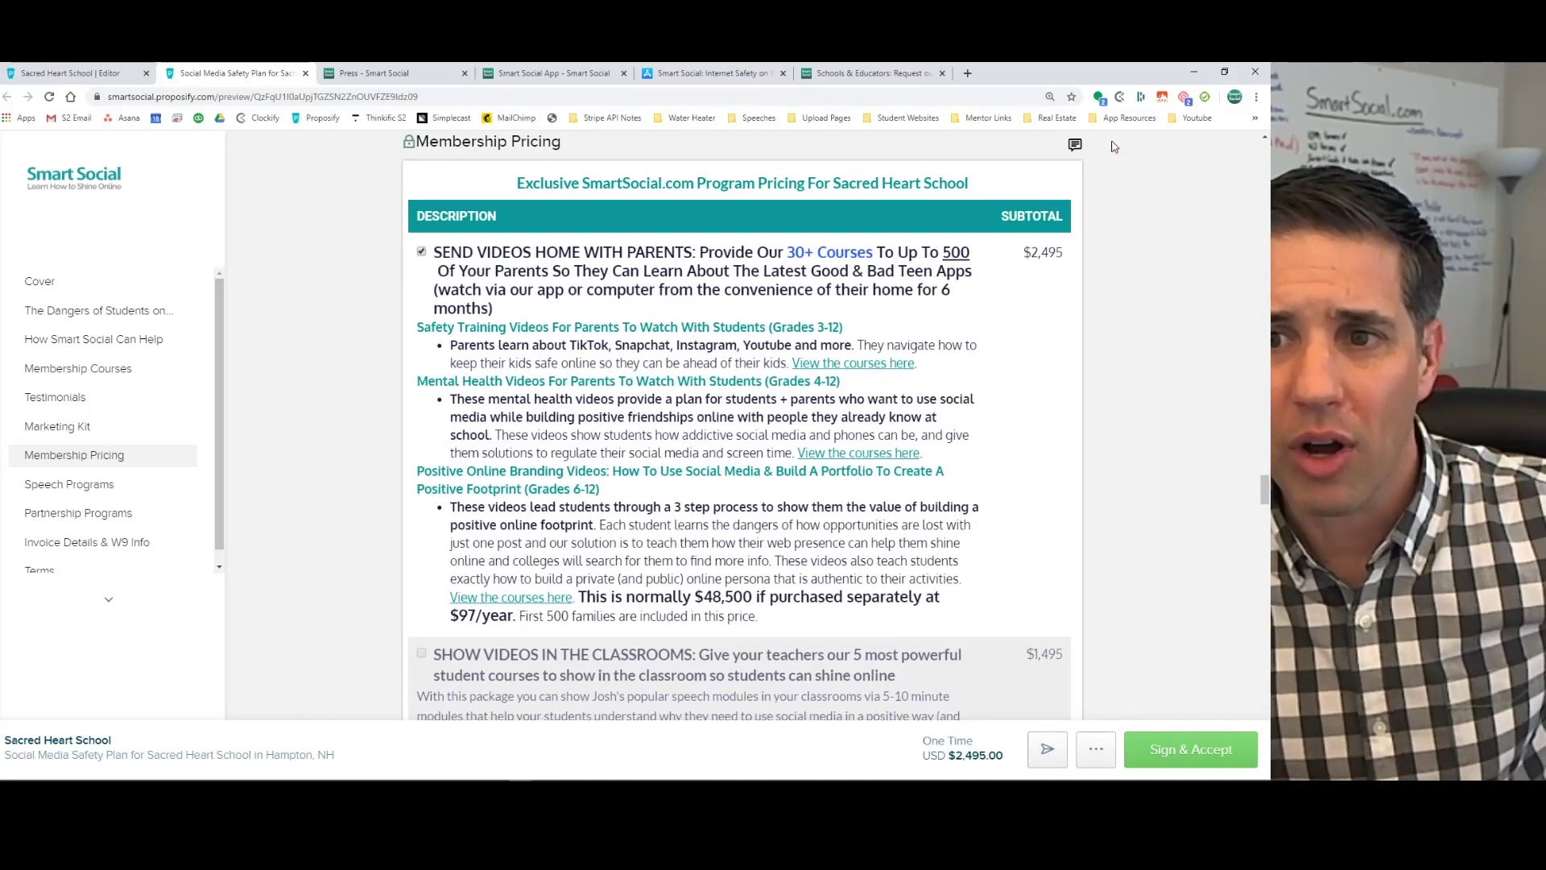
left_click(1075, 144)
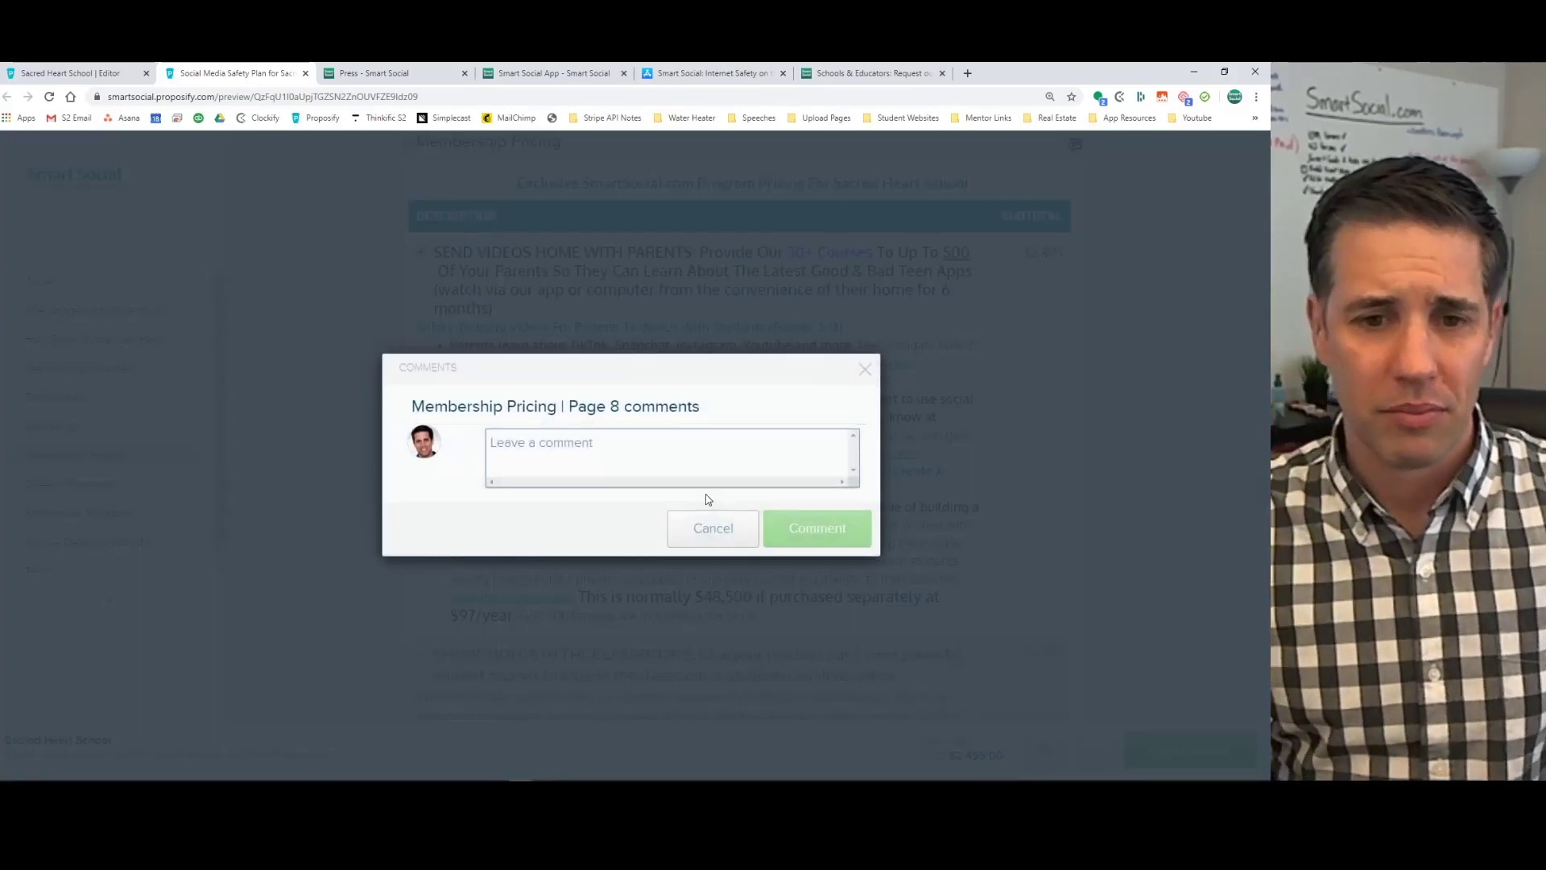
left_click(628, 442)
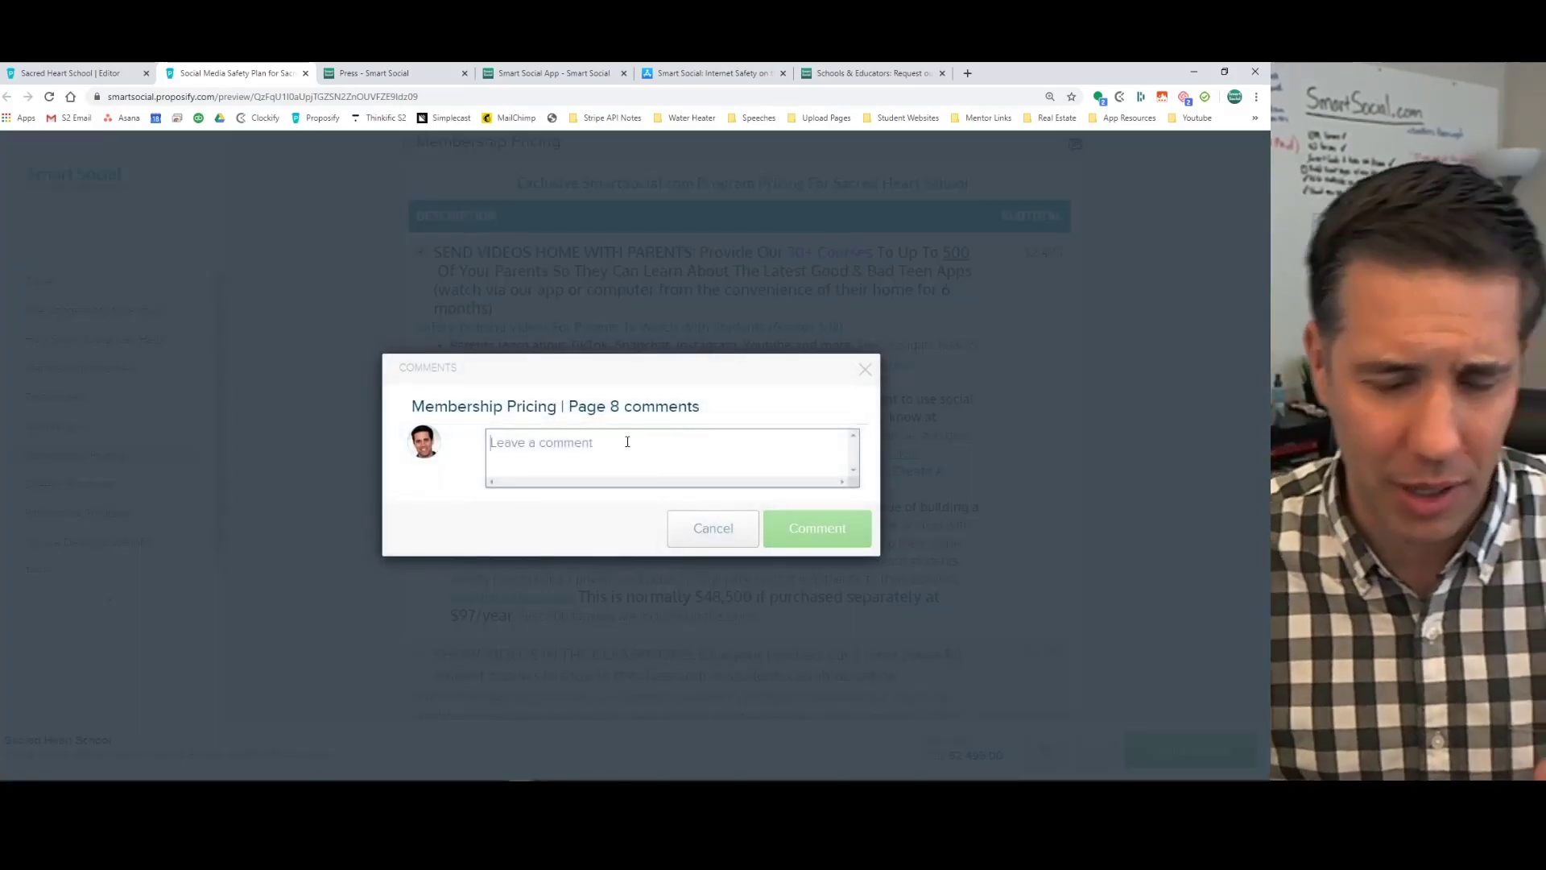
left_click(694, 528)
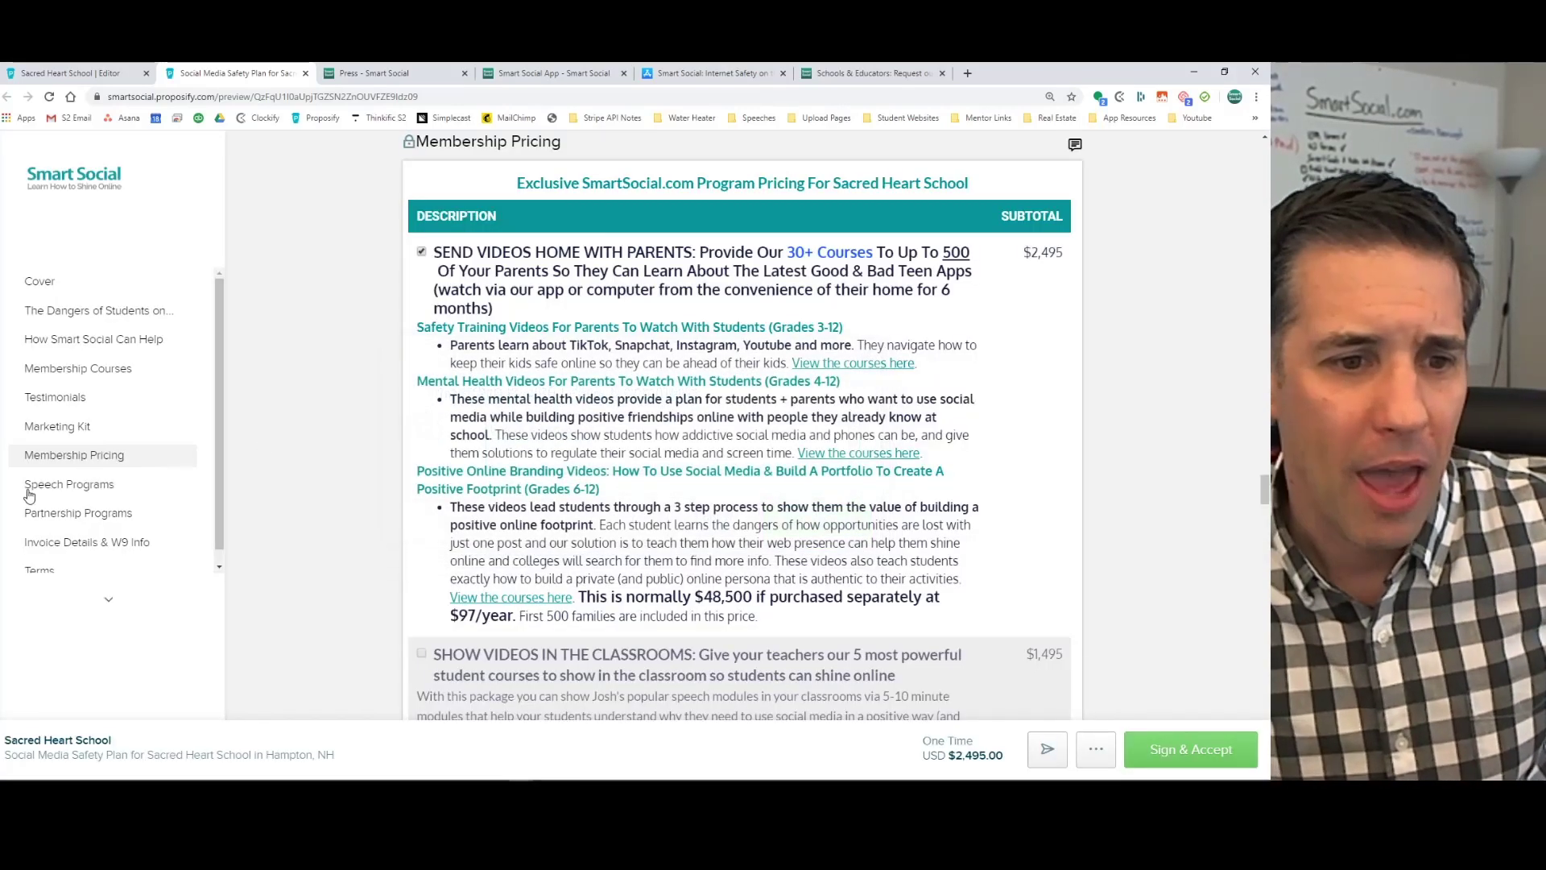
Select the One Day of Social Media Presentations option under Speech Programs and return to the proposal editor.
scroll(33, 495, "down", 1)
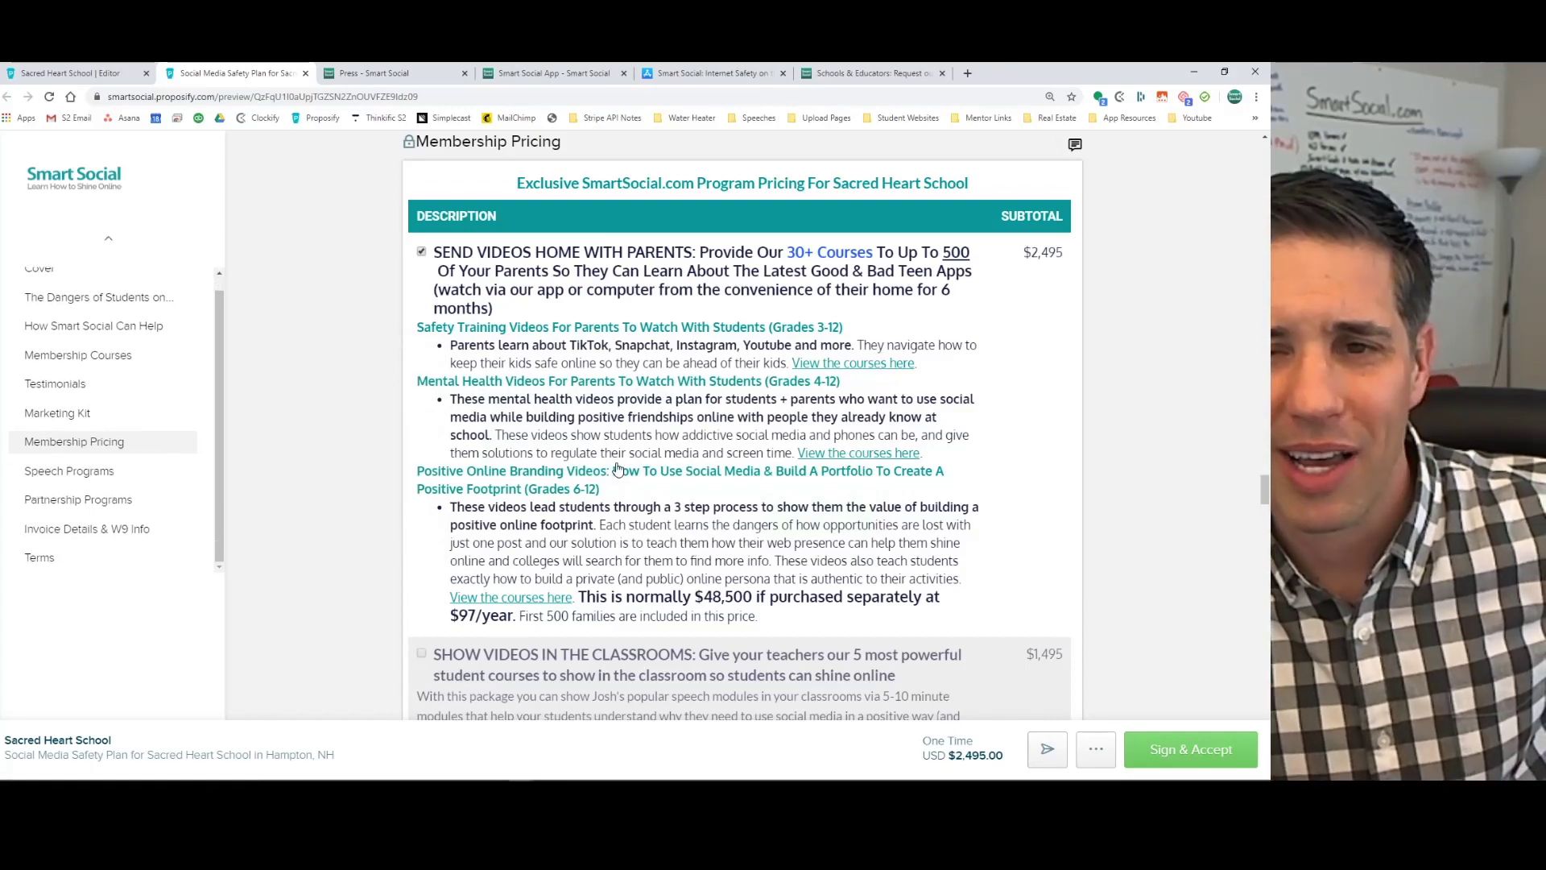
scroll(617, 469, "down", 12)
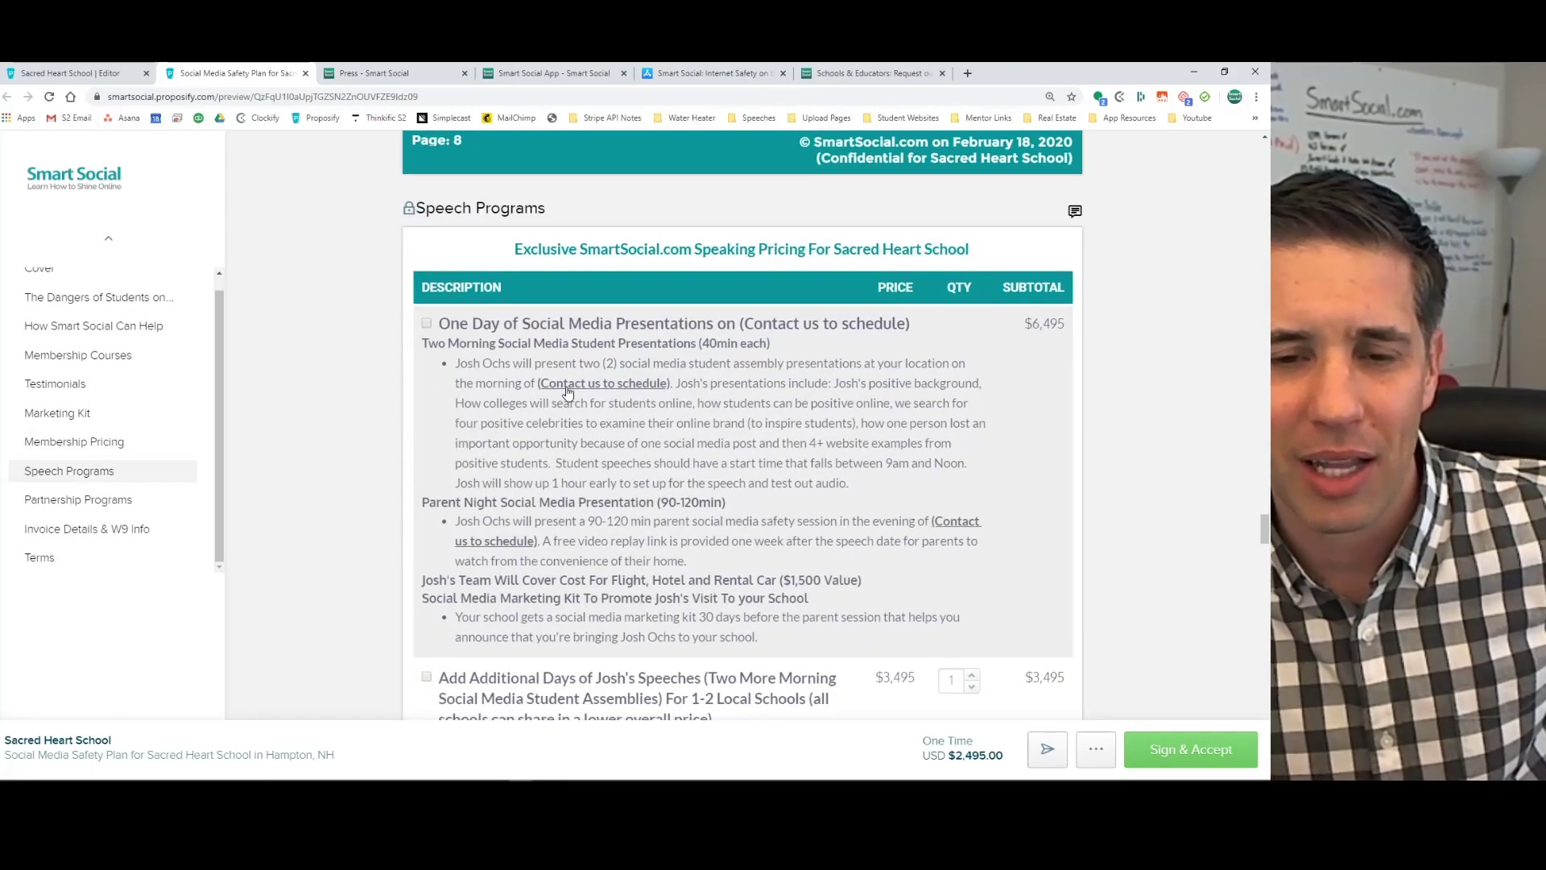
left_click(427, 324)
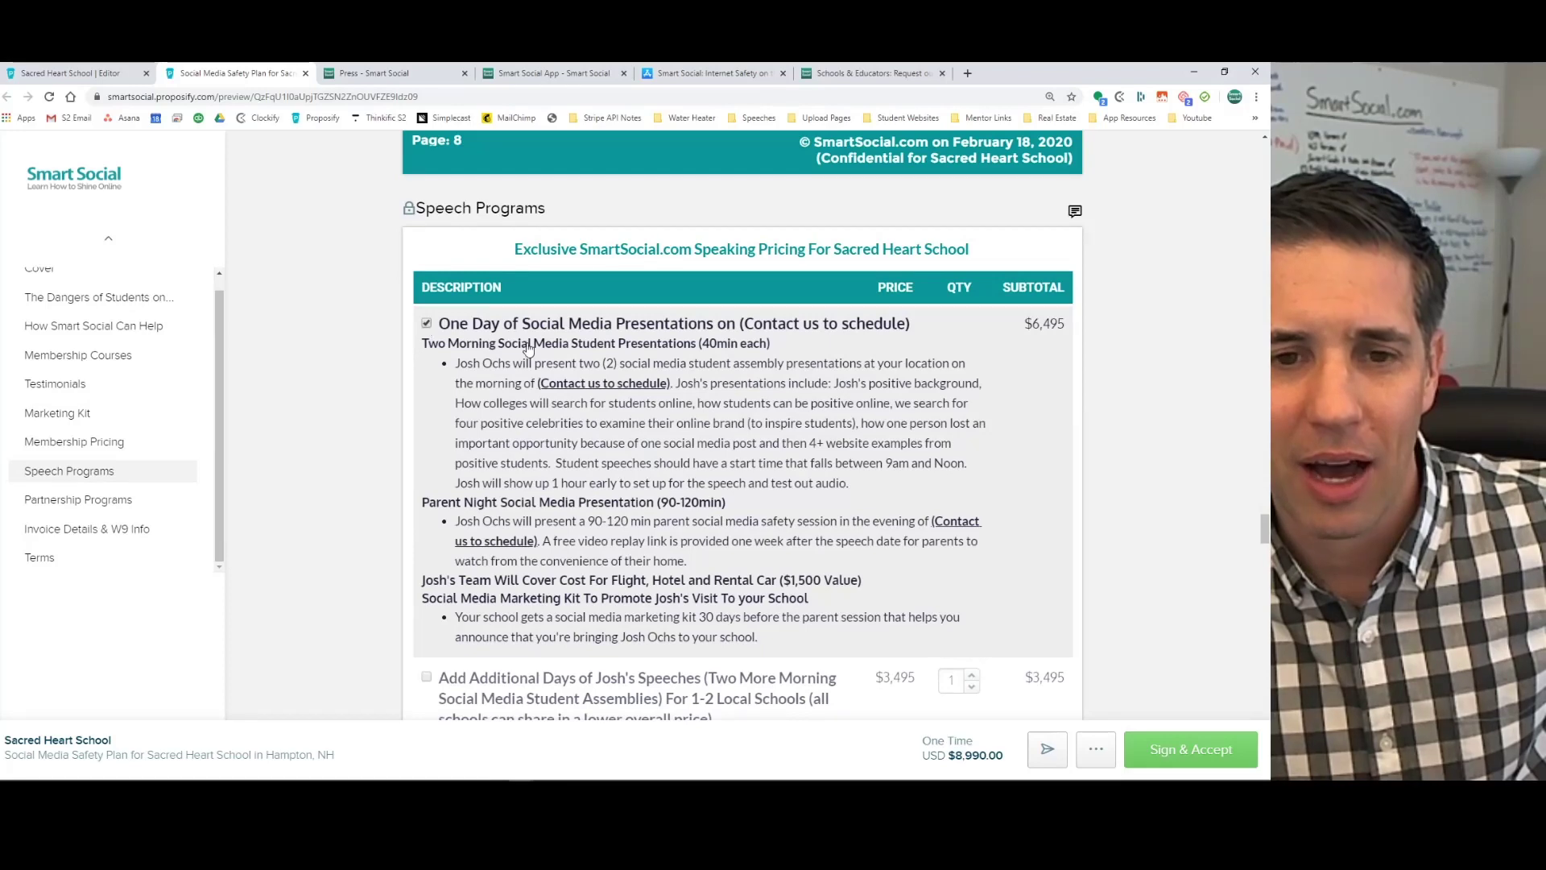
left_click(72, 73)
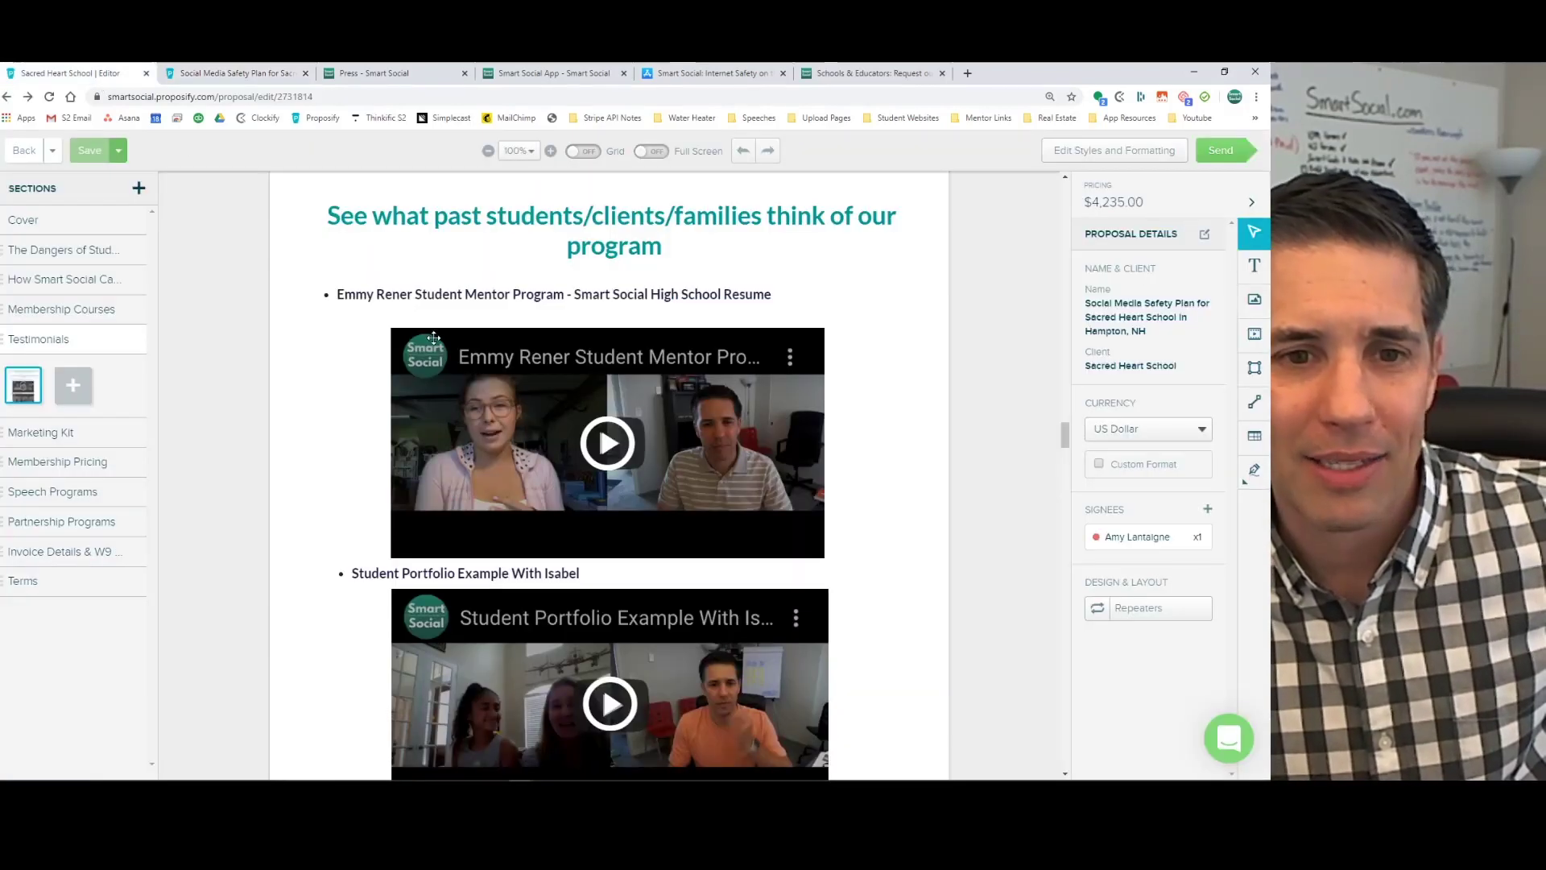
Return to the proposals dashboard, open the Sacred Heart School proposal's snapshot and preview it as the client.
left_click(36, 152)
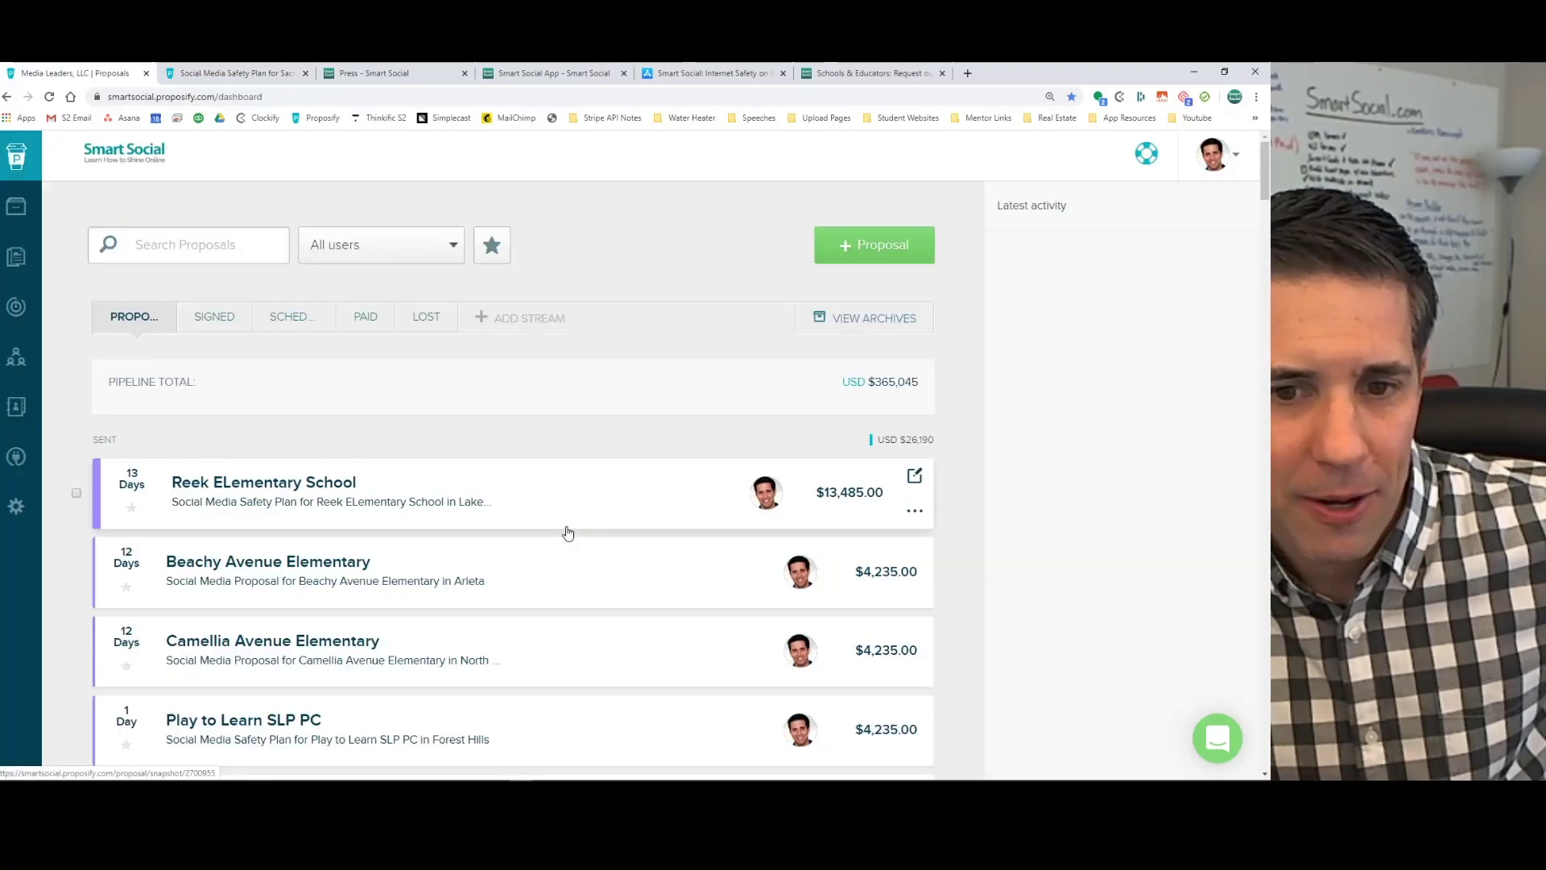
scroll(591, 501, "down", 10)
scroll(543, 662, "down", 20)
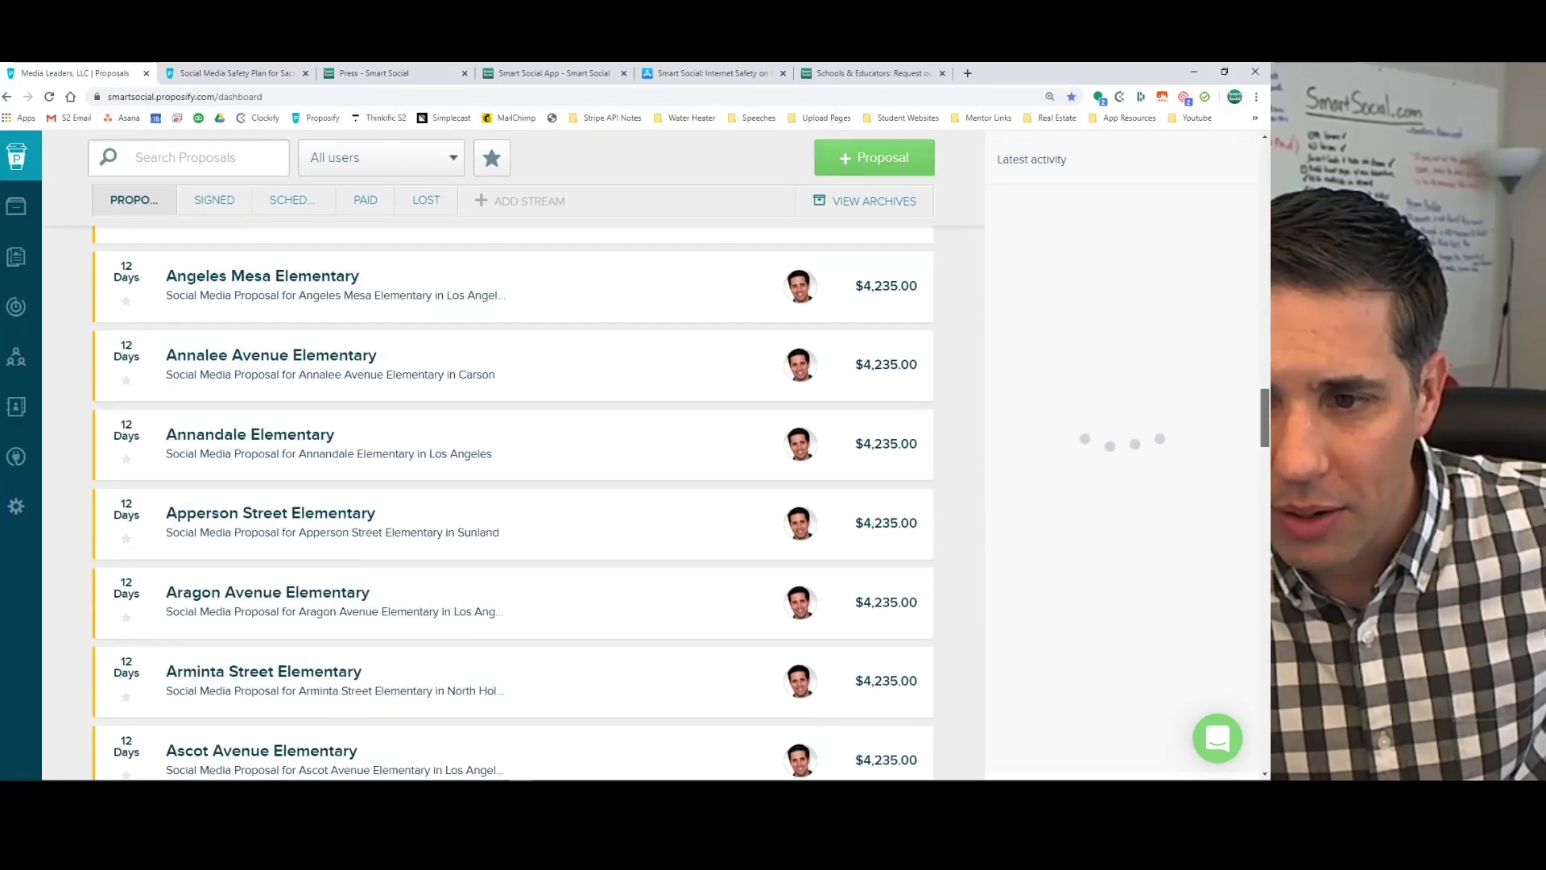
left_click(544, 663)
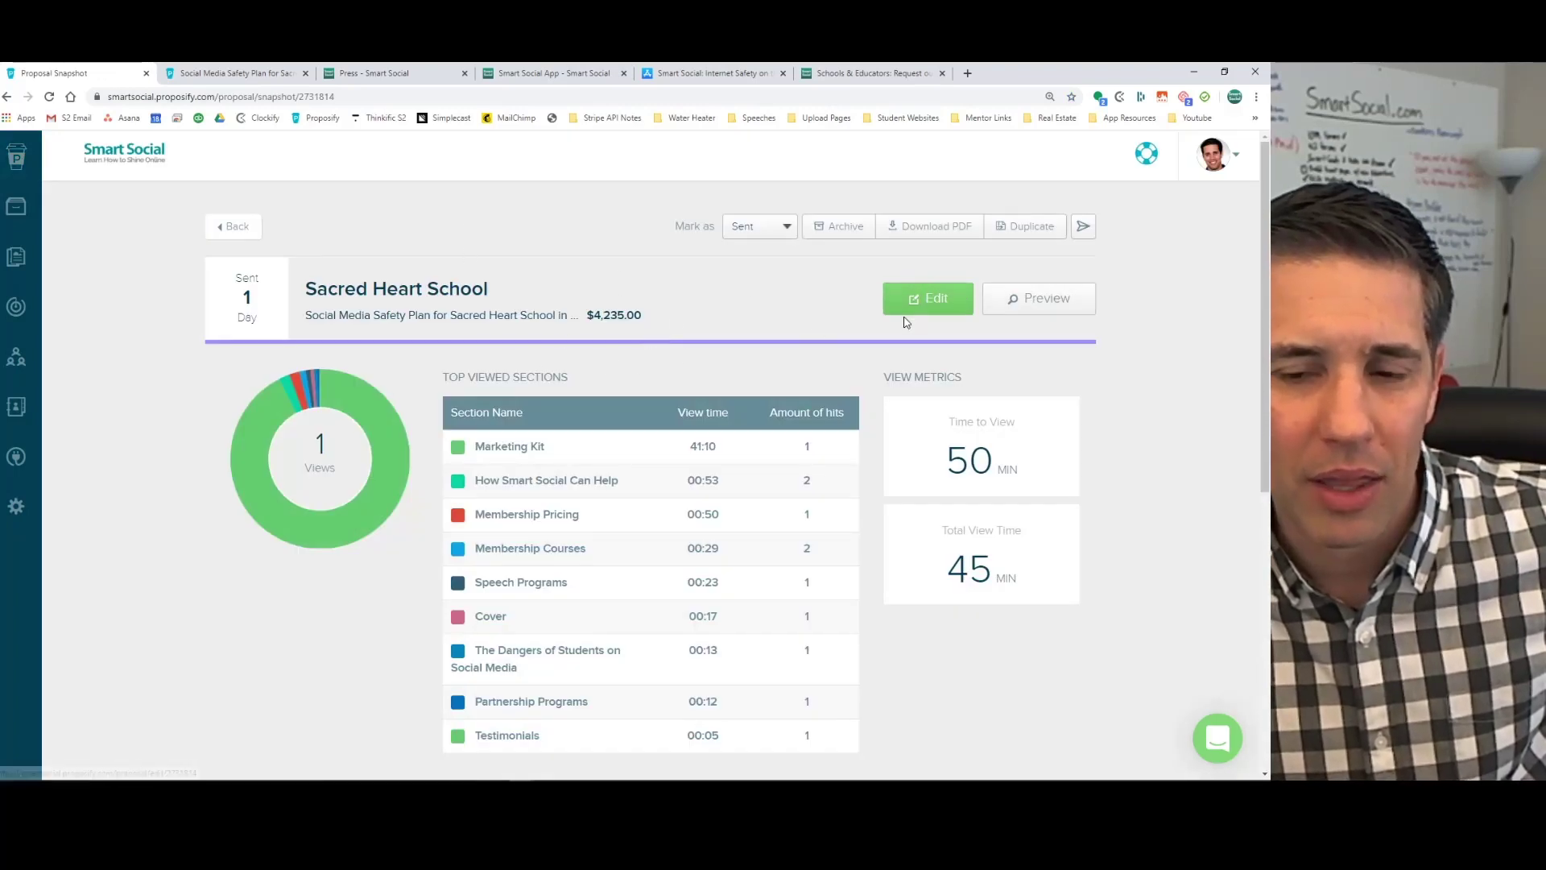
left_click(1034, 300)
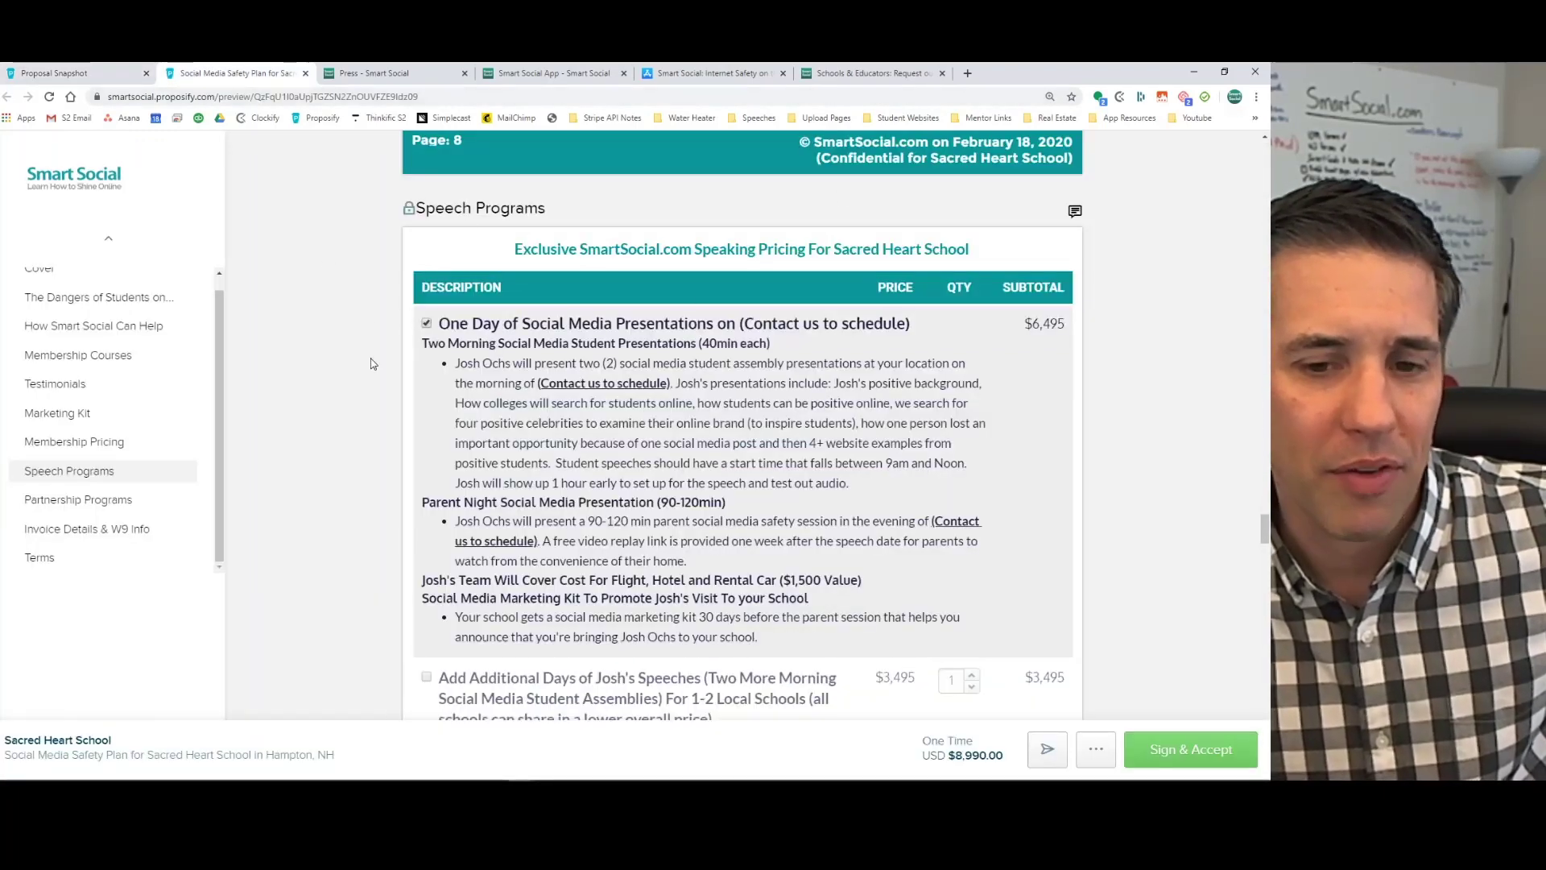
Select and then deselect the Live 60-90 Minute Remote Presentation option under Speech Programs to compare the proposal's totals.
scroll(374, 364, "down", 3)
left_click(75, 74)
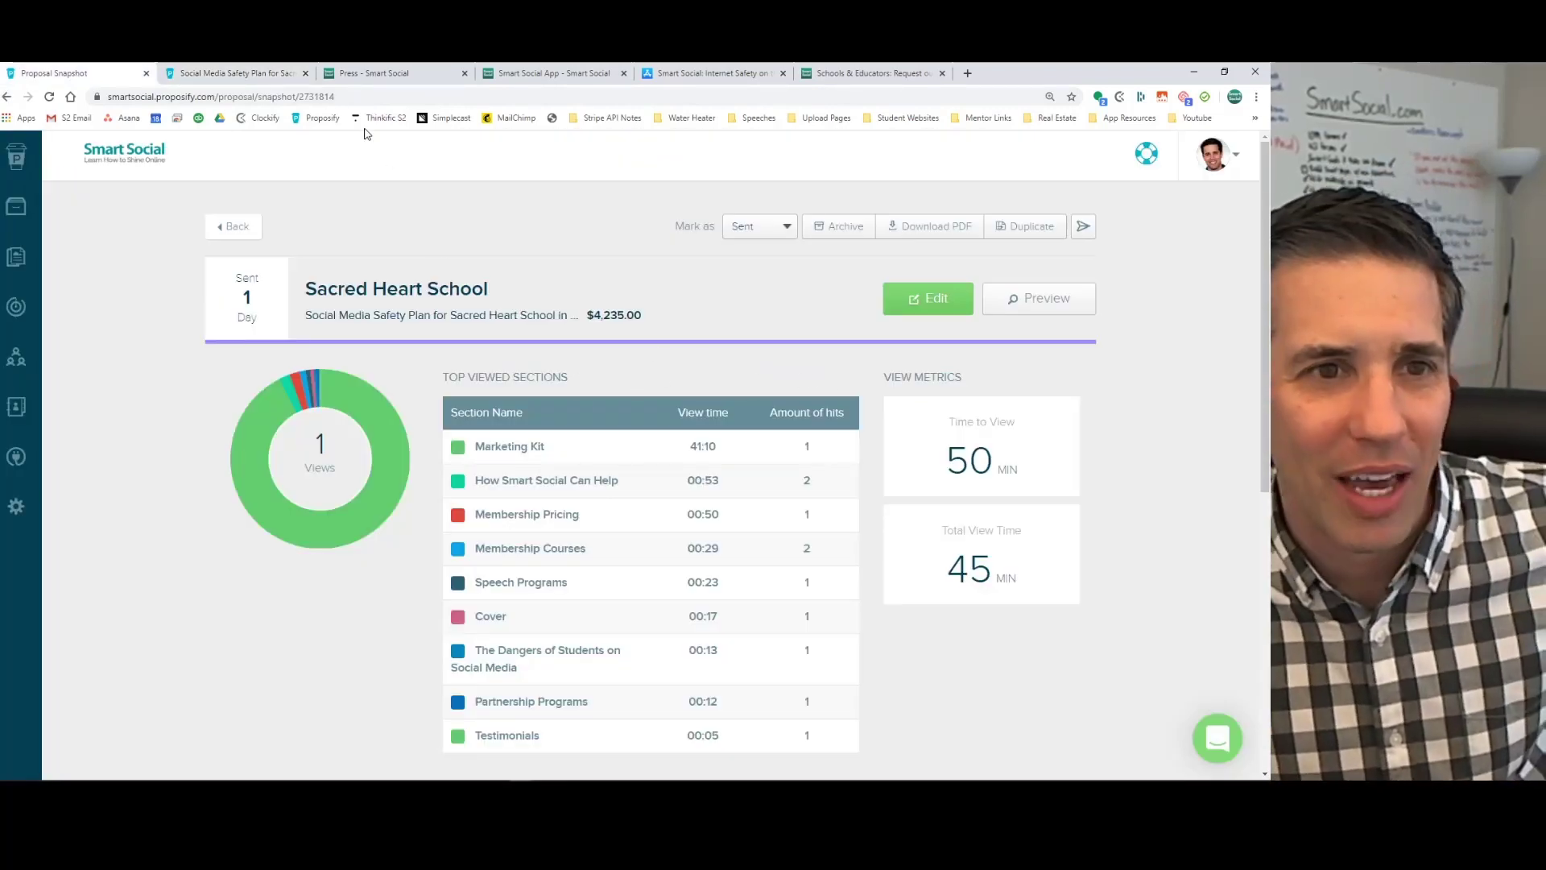
left_click(265, 74)
scroll(431, 317, "down", 3)
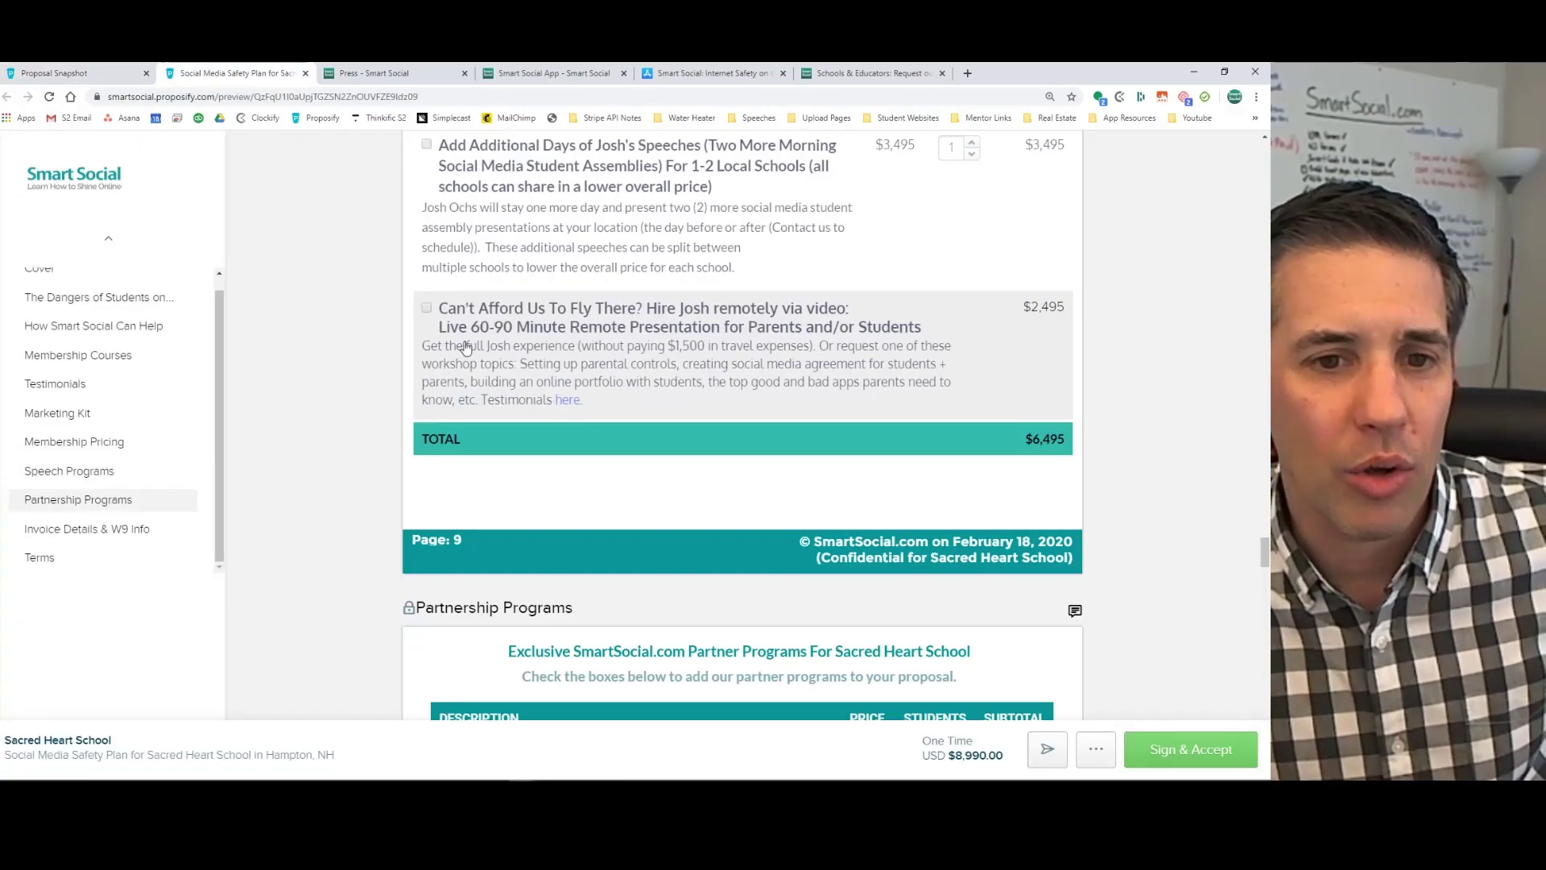
left_click(428, 310)
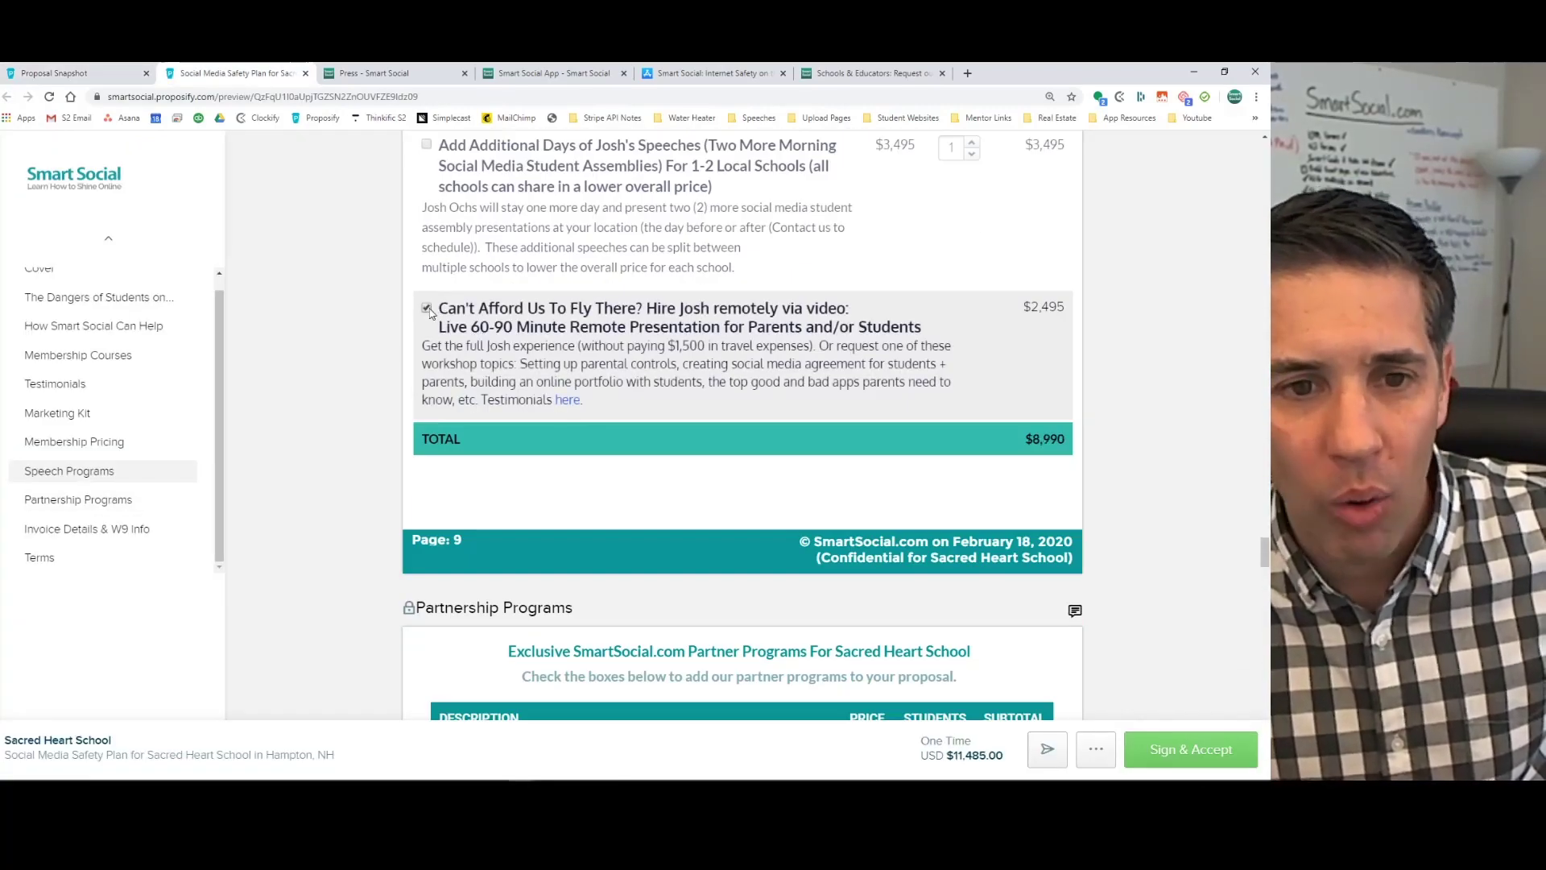
left_click(428, 311)
Review the options and prices offered under Partnership Programs, Membership Pricing and Speech Programs.
scroll(636, 448, "down", 6)
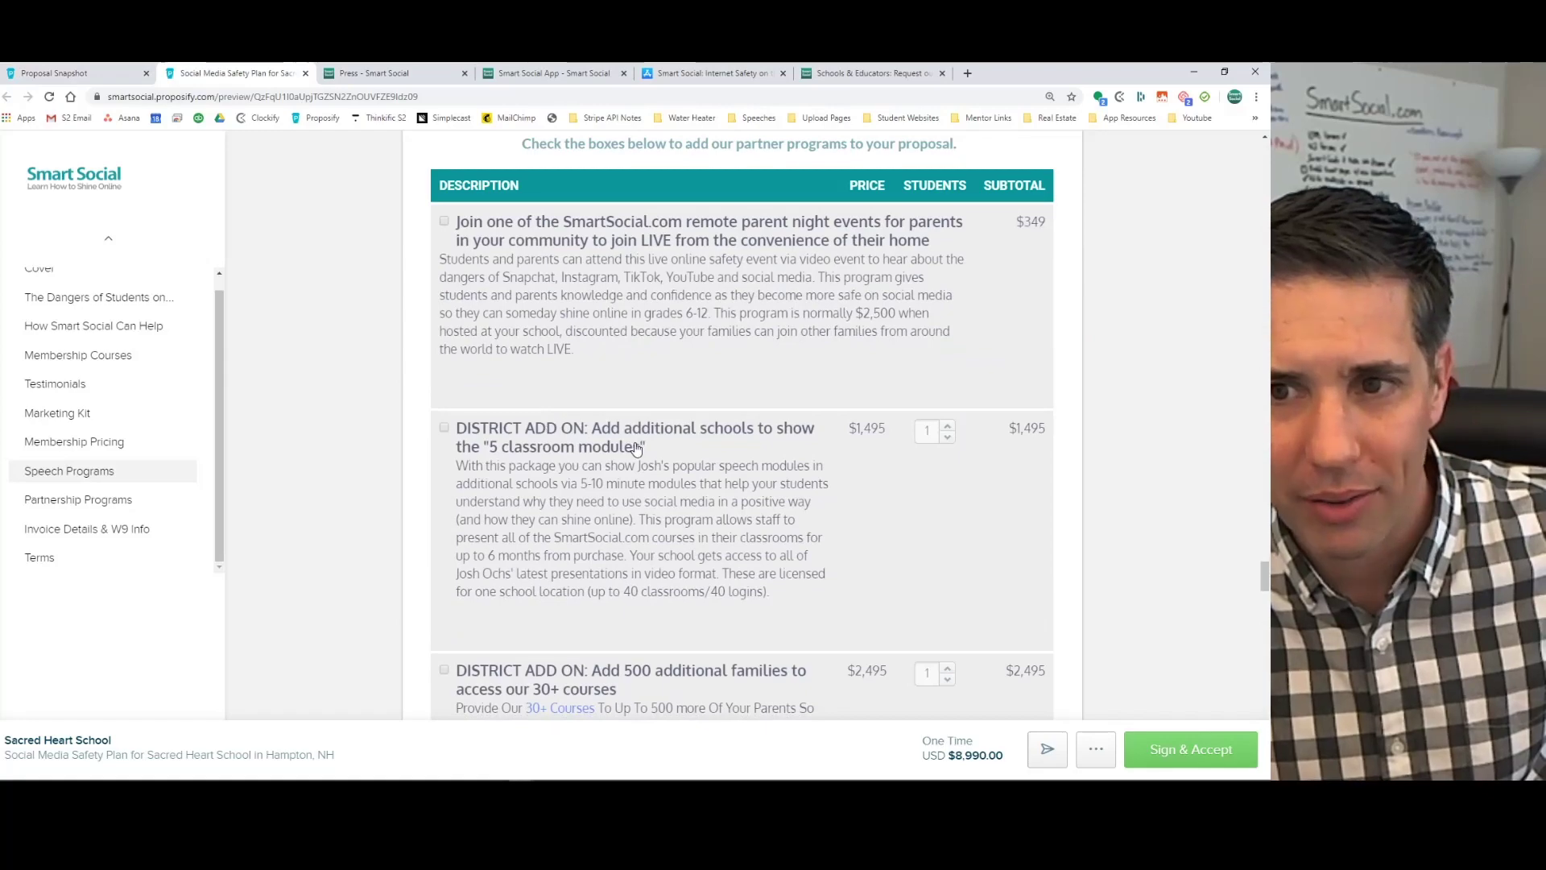
scroll(725, 427, "up", 10)
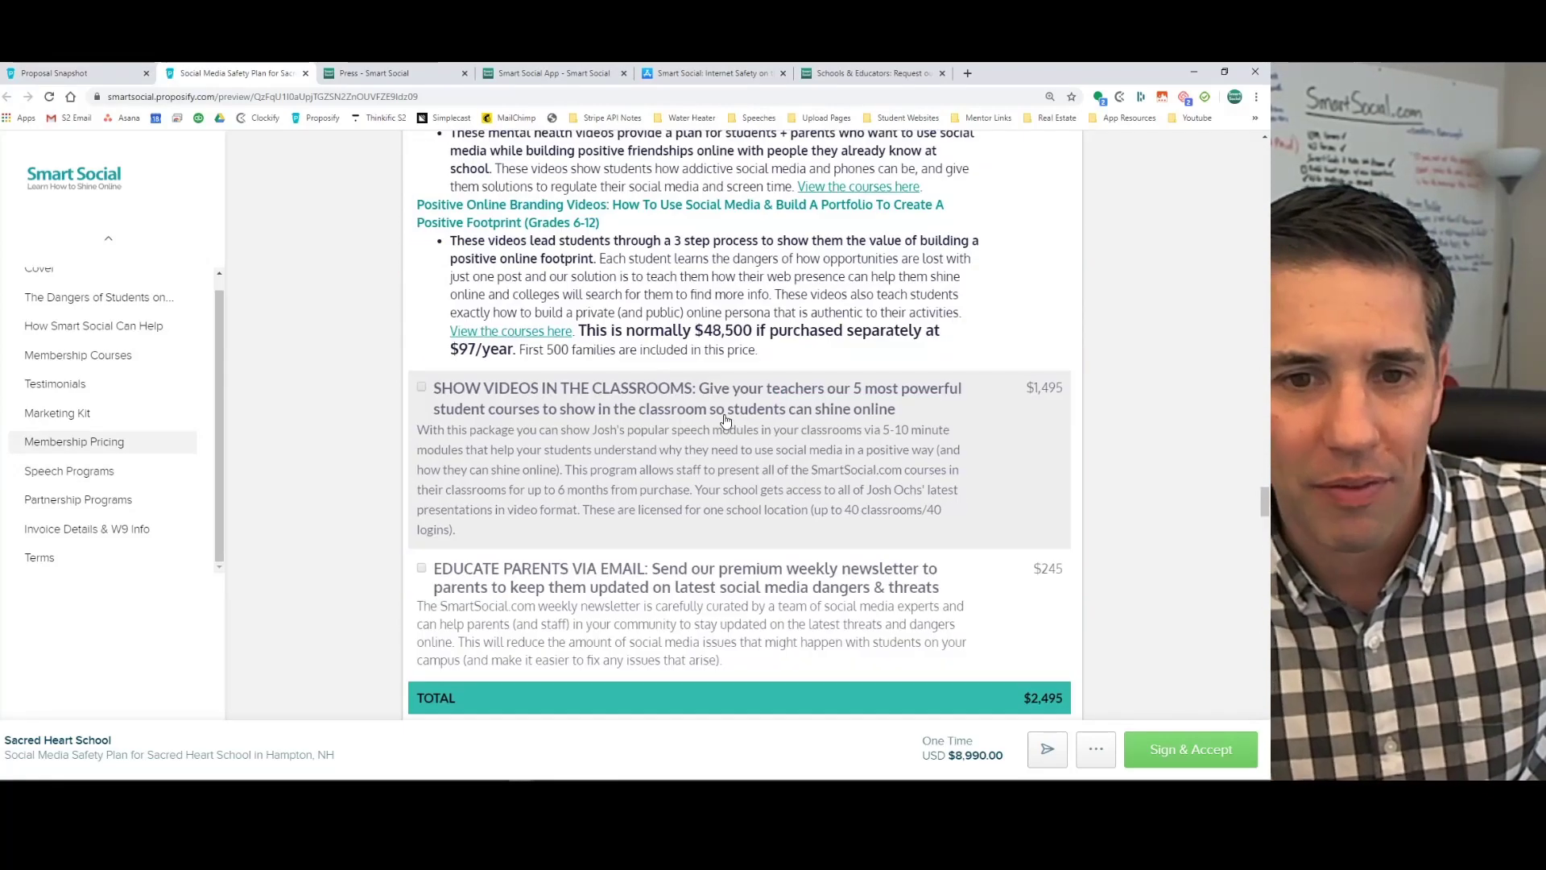
scroll(725, 419, "up", 5)
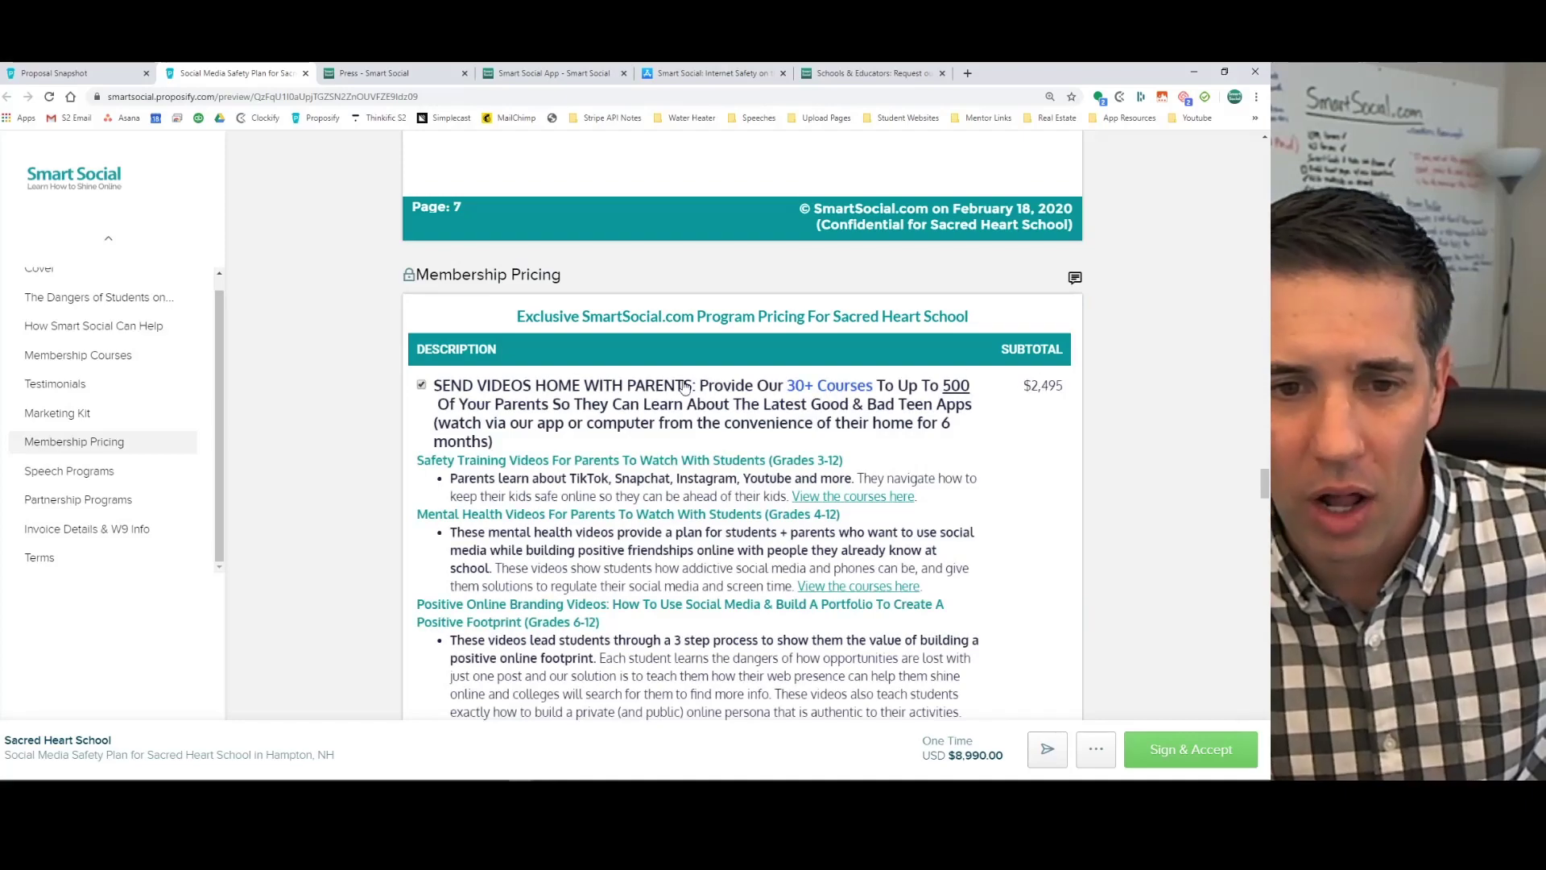
scroll(628, 427, "down", 3)
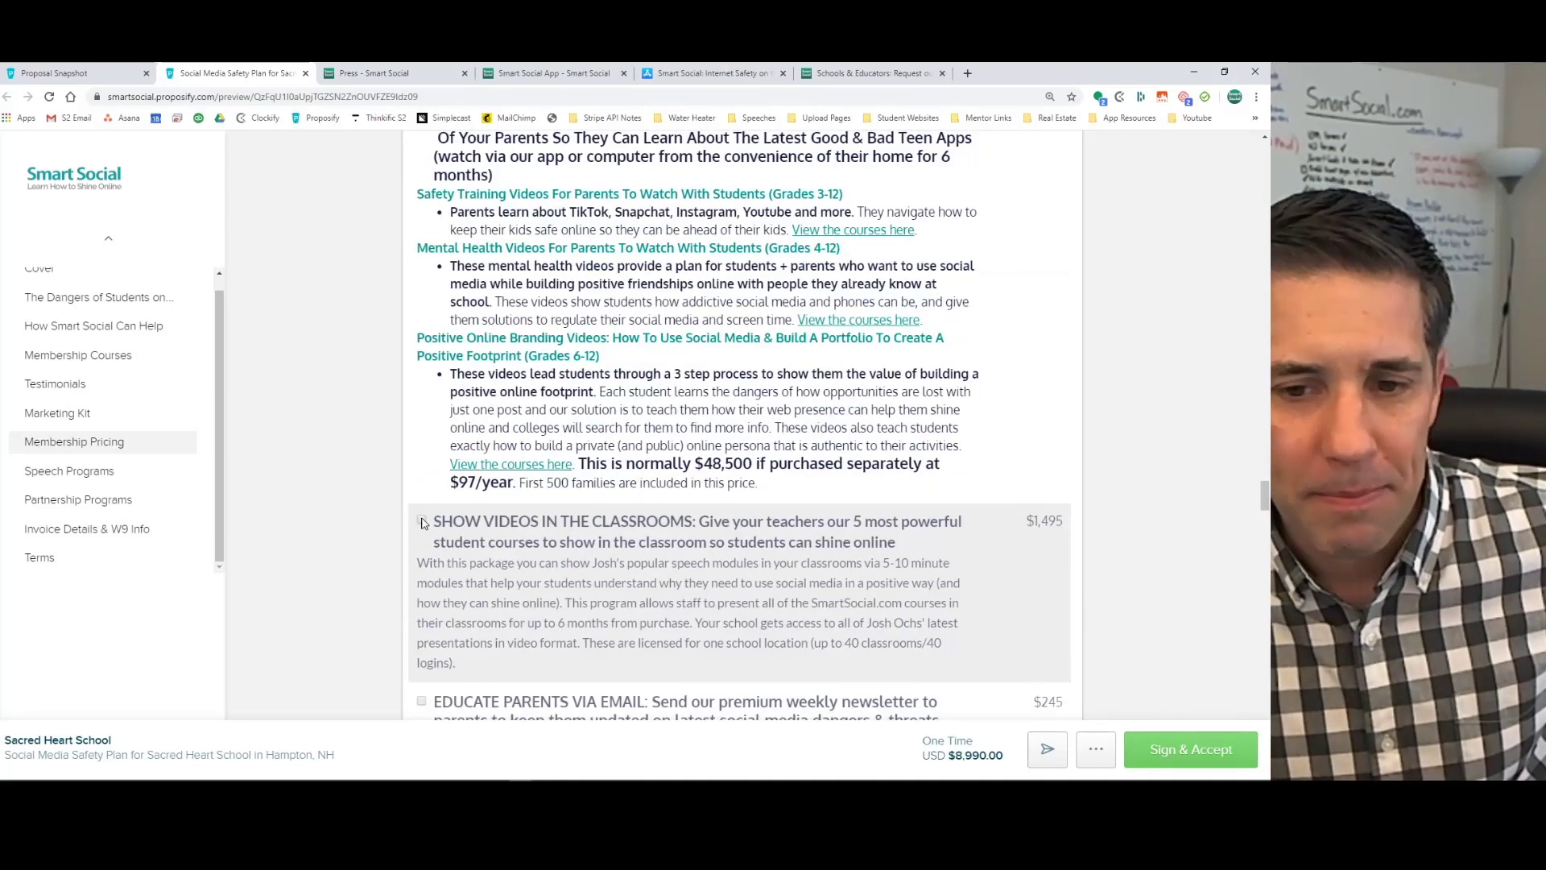
scroll(711, 518, "down", 2)
scroll(560, 540, "down", 4)
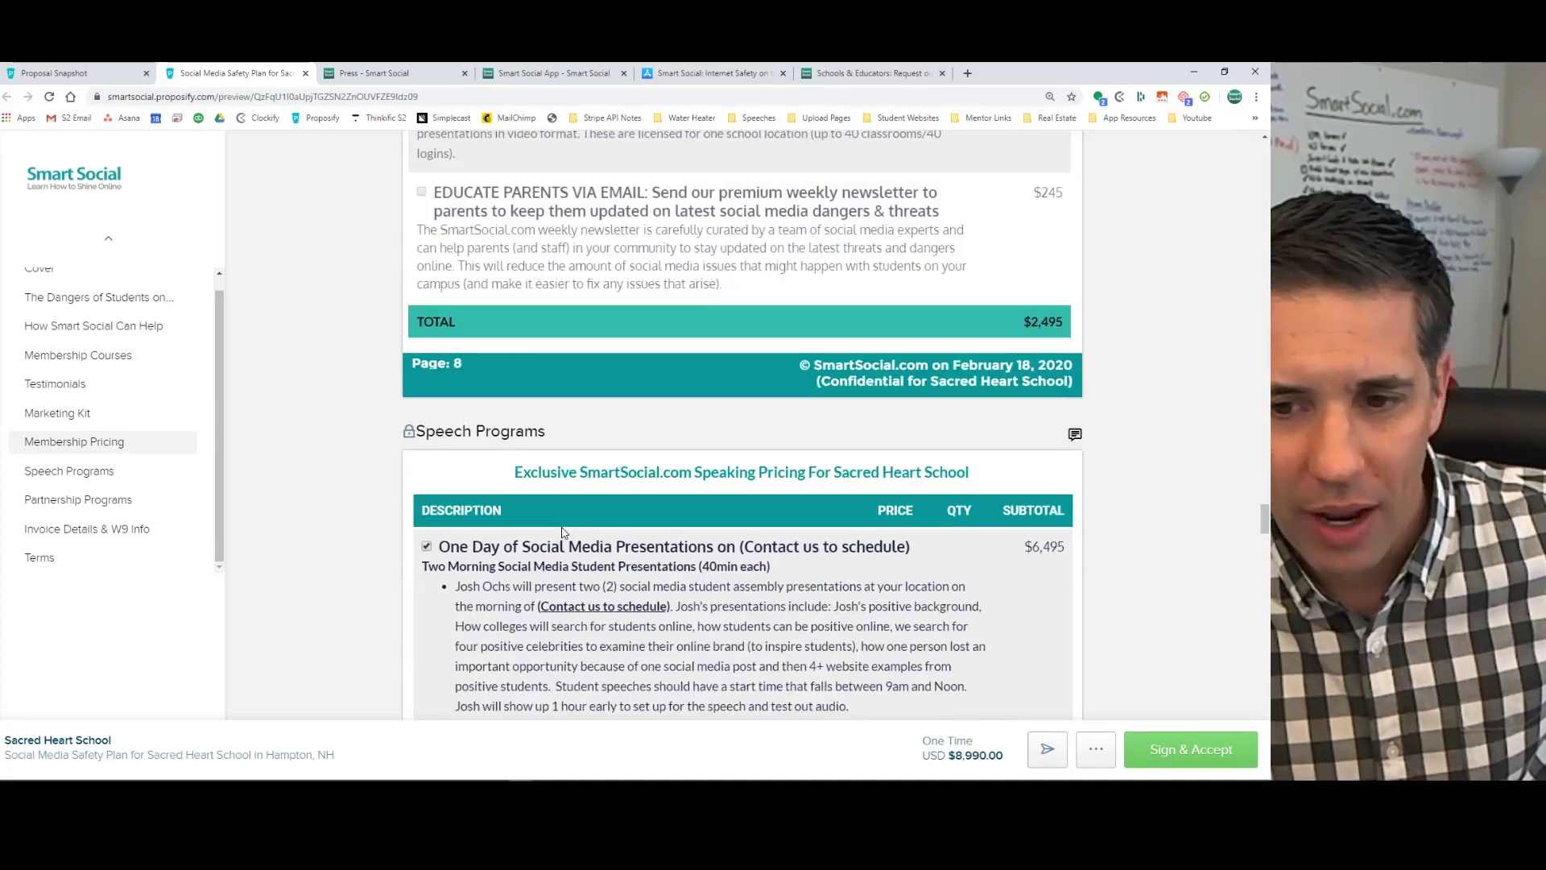
scroll(563, 532, "down", 4)
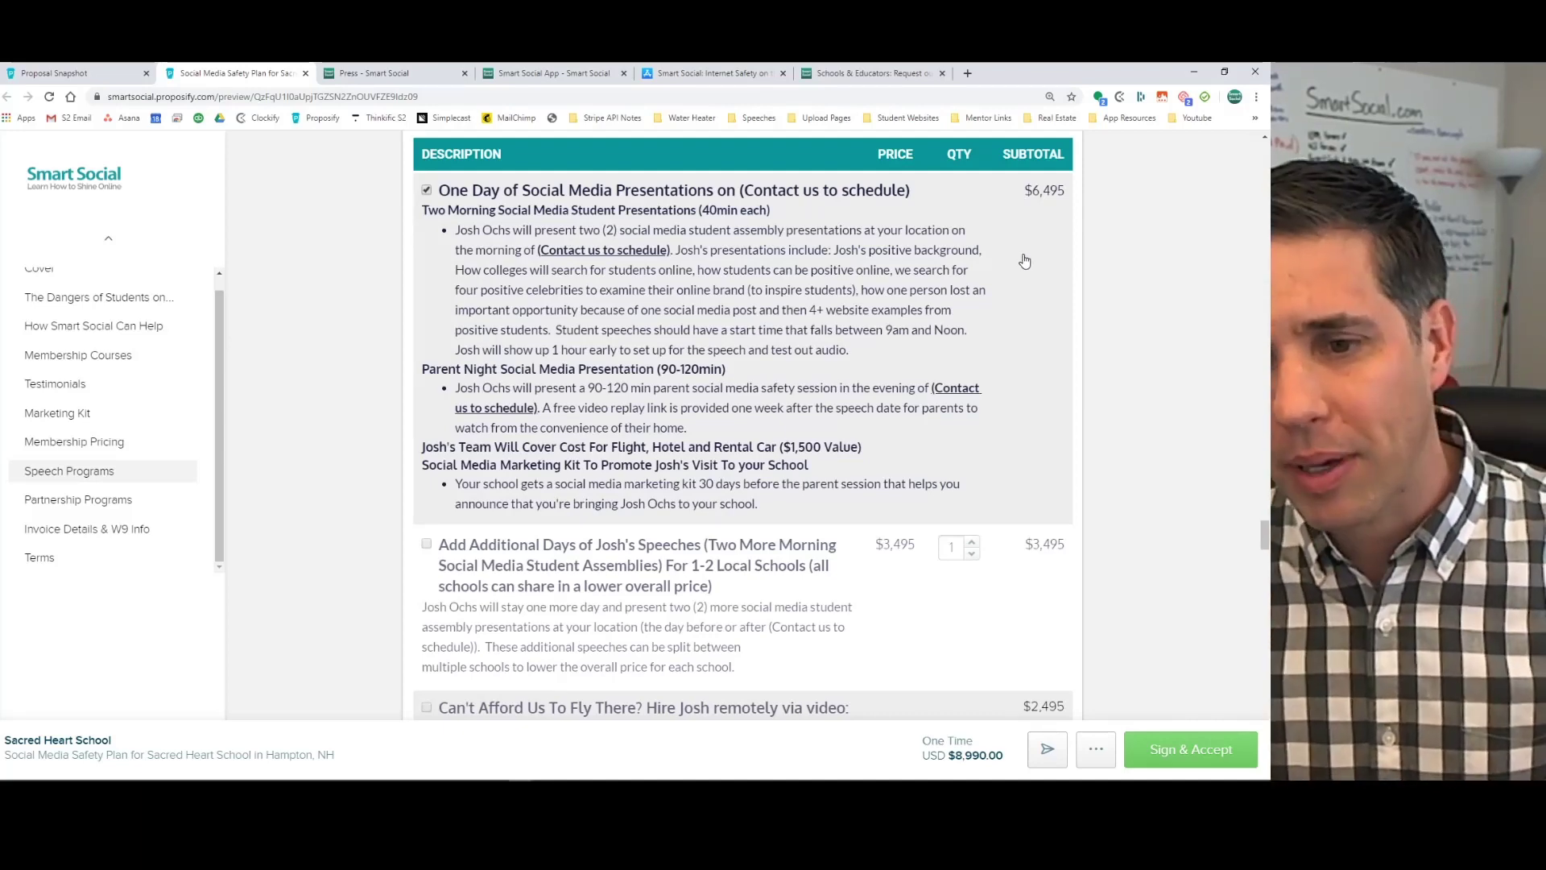
scroll(1025, 262, "down", 3)
scroll(773, 322, "down", 8)
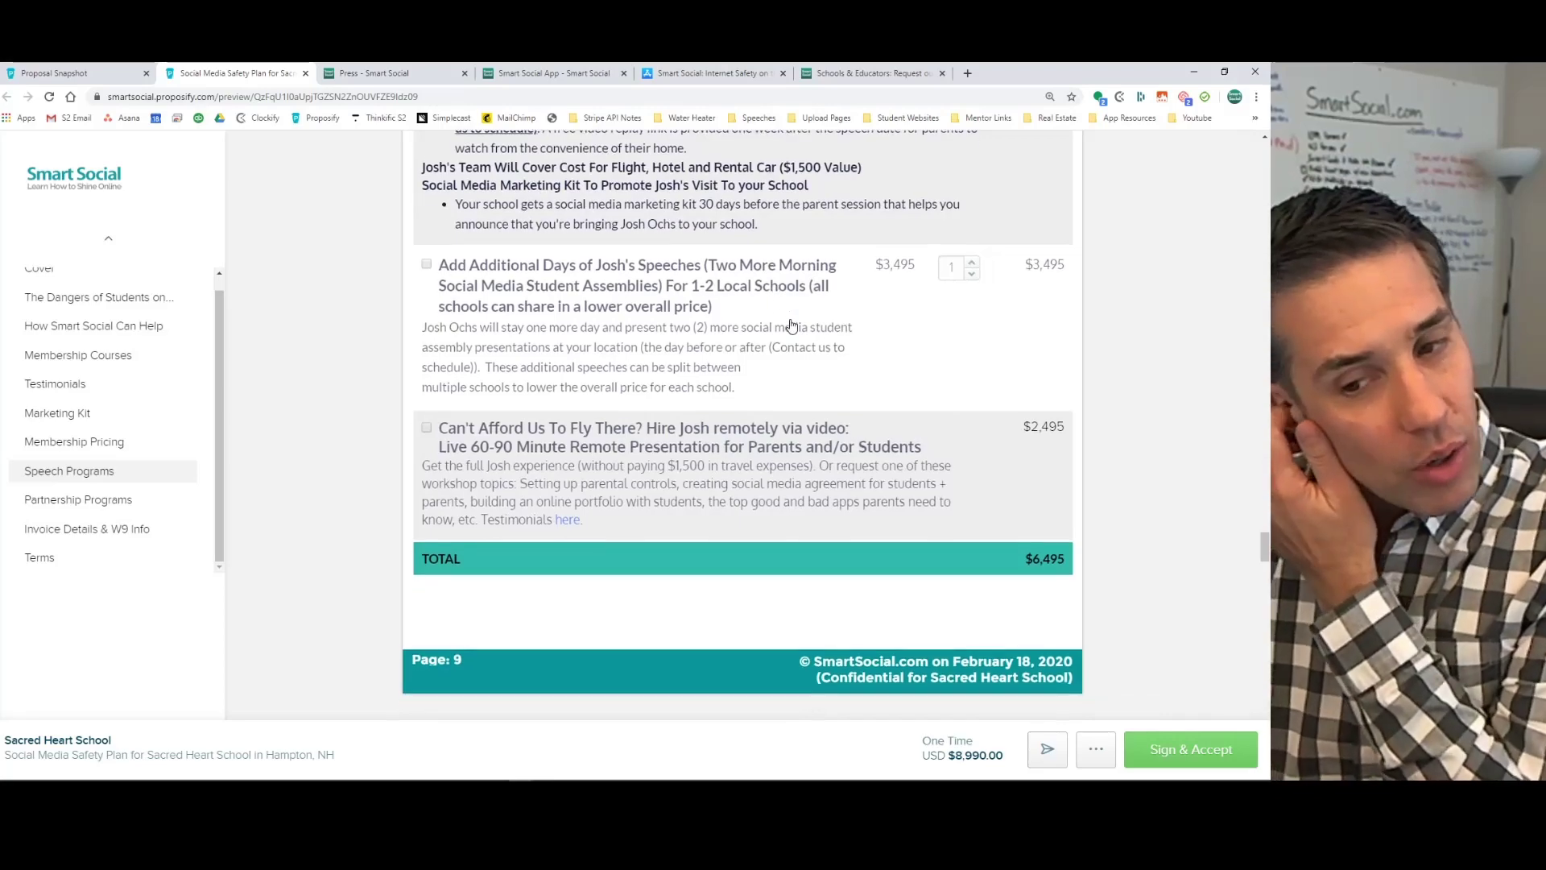
Examine the Invoice Details & W9 Info page, including the sample check, payable amount and form links.
scroll(798, 356, "down", 15)
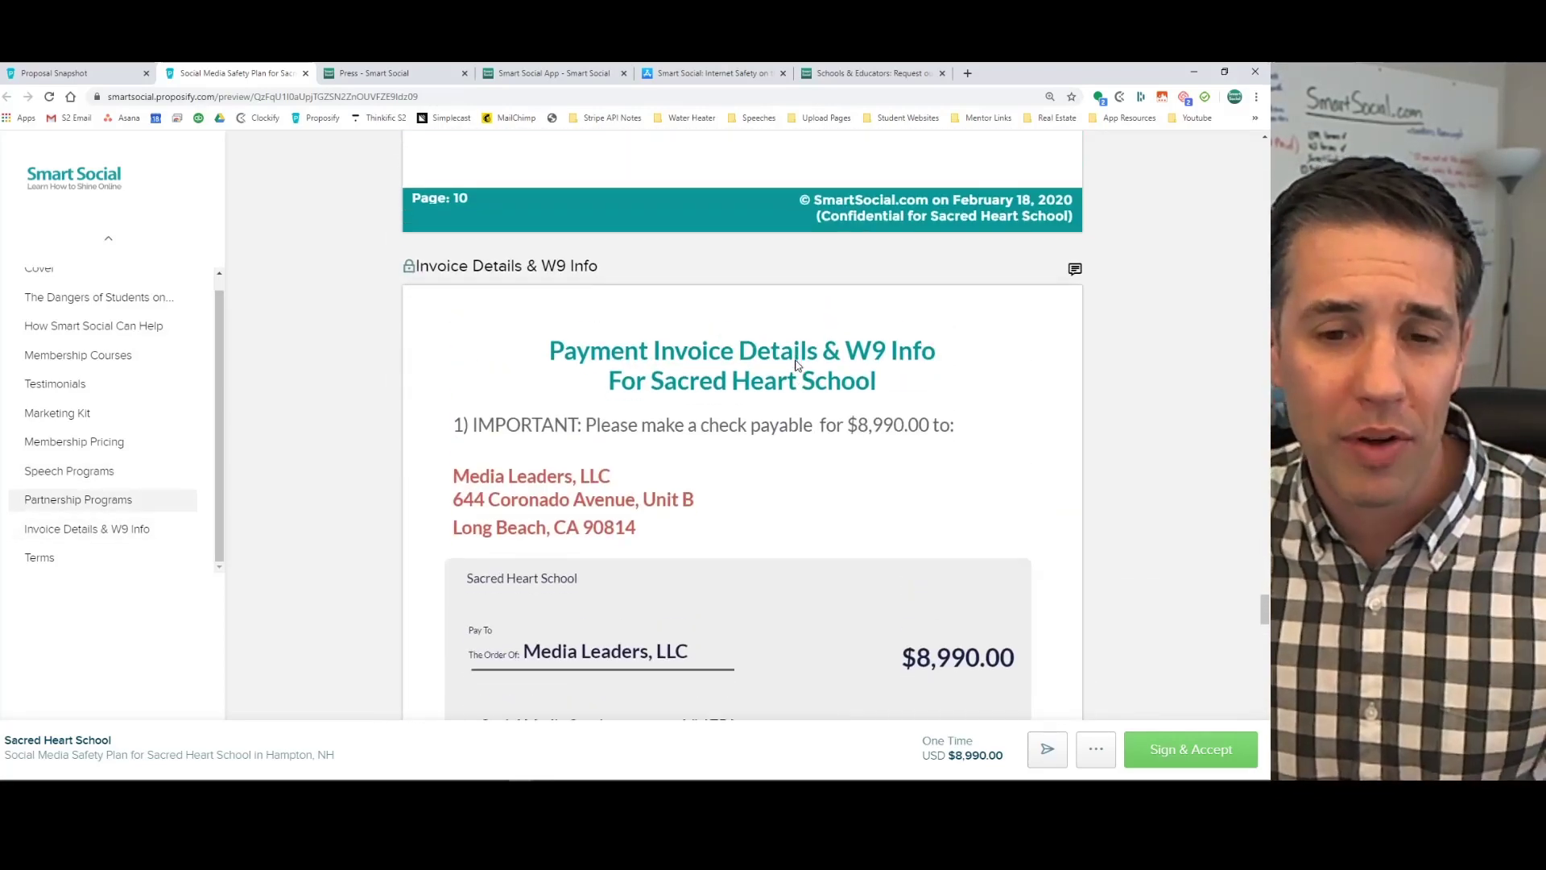
scroll(798, 365, "down", 2)
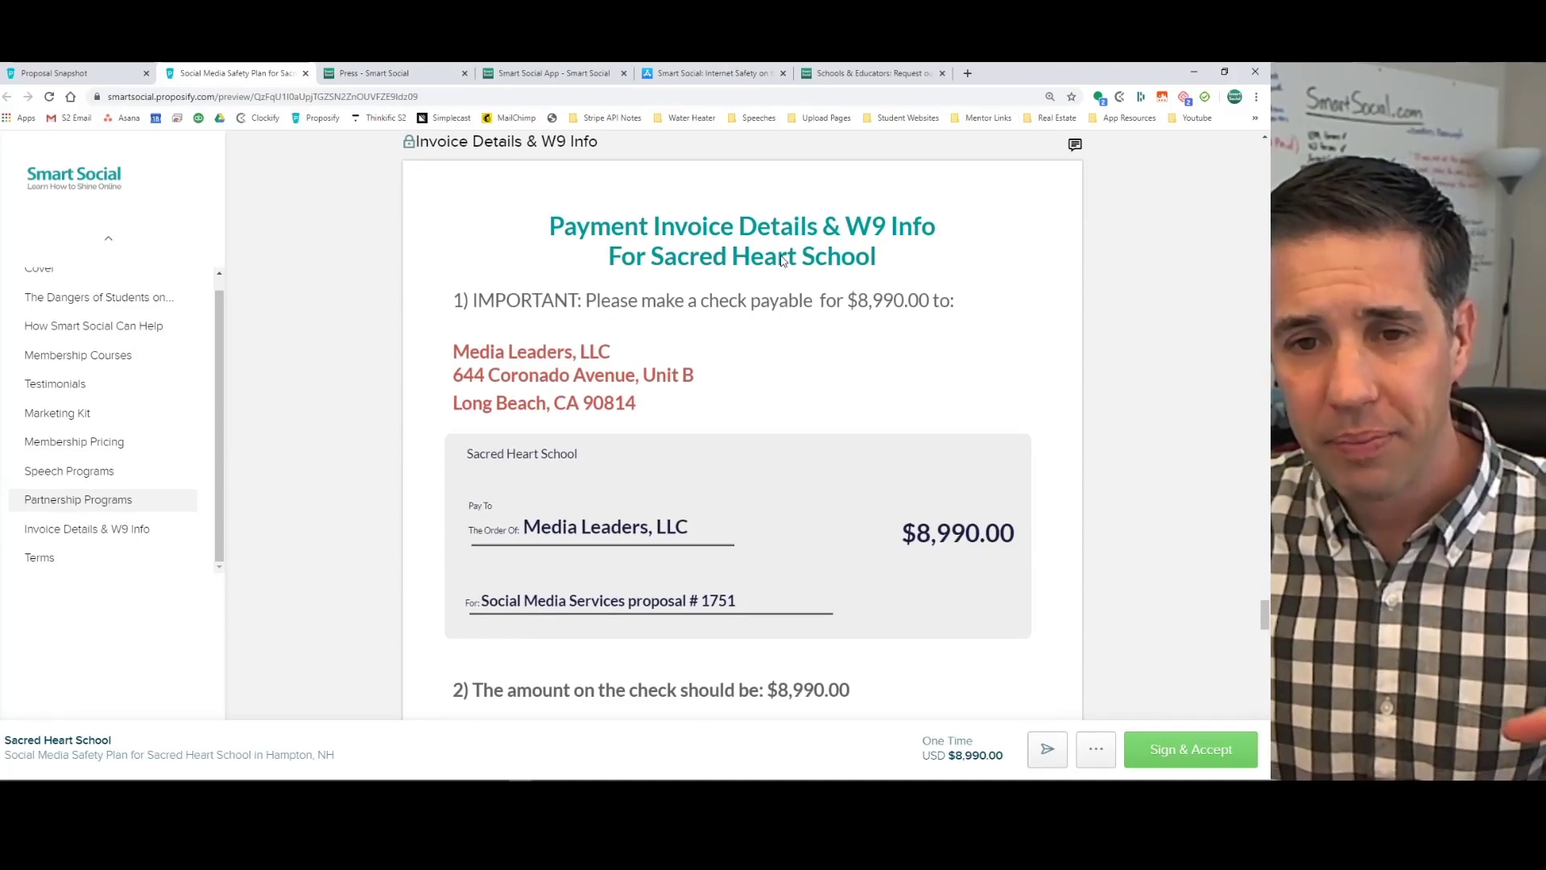
scroll(607, 288, "down", 7)
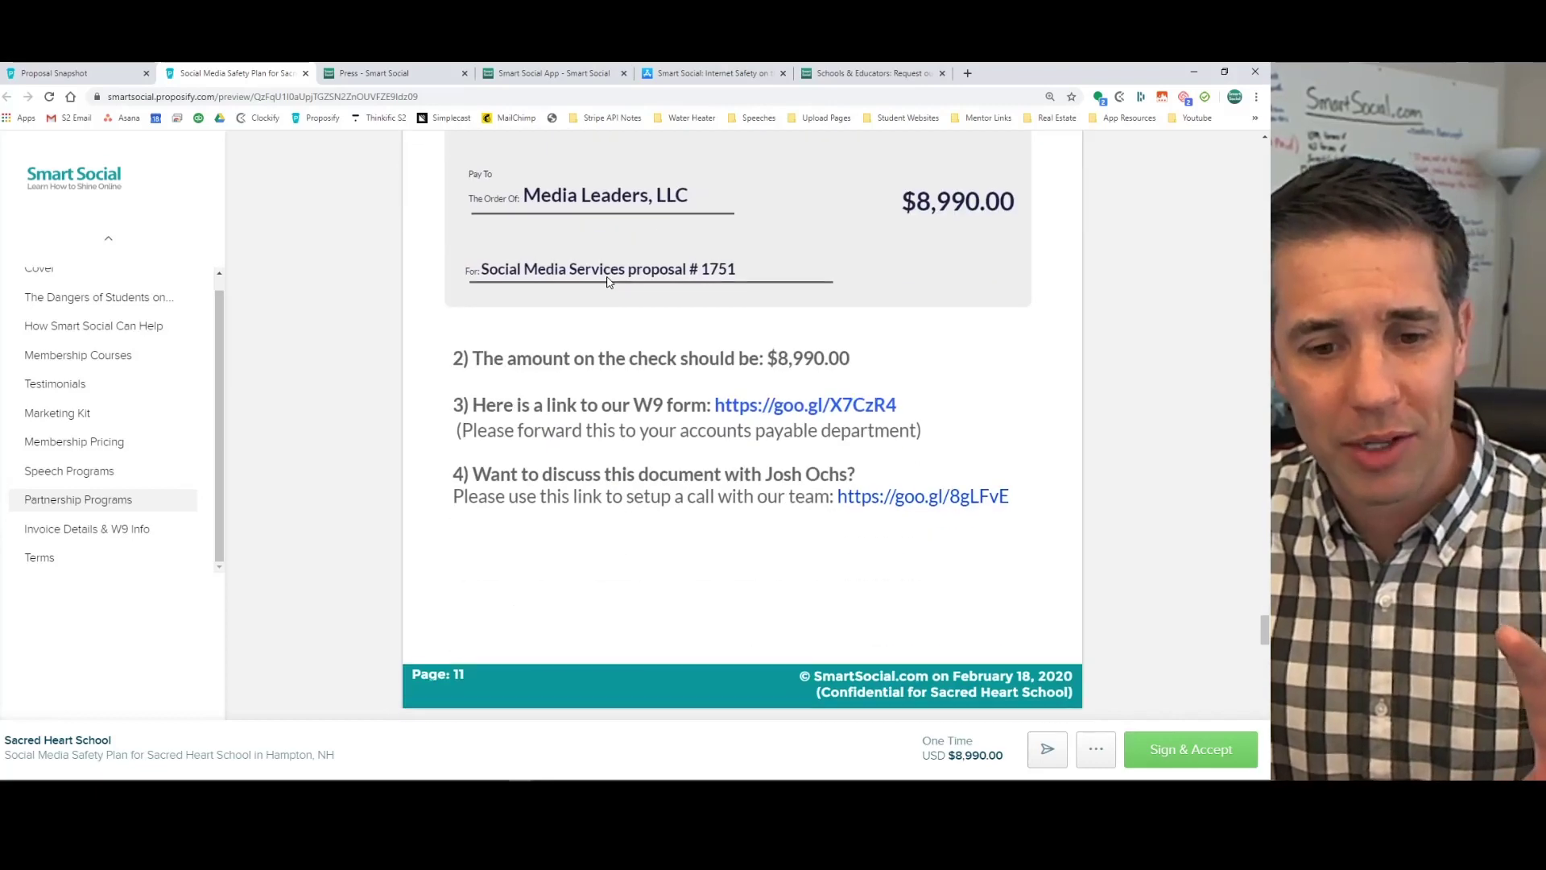
scroll(667, 425, "up", 7)
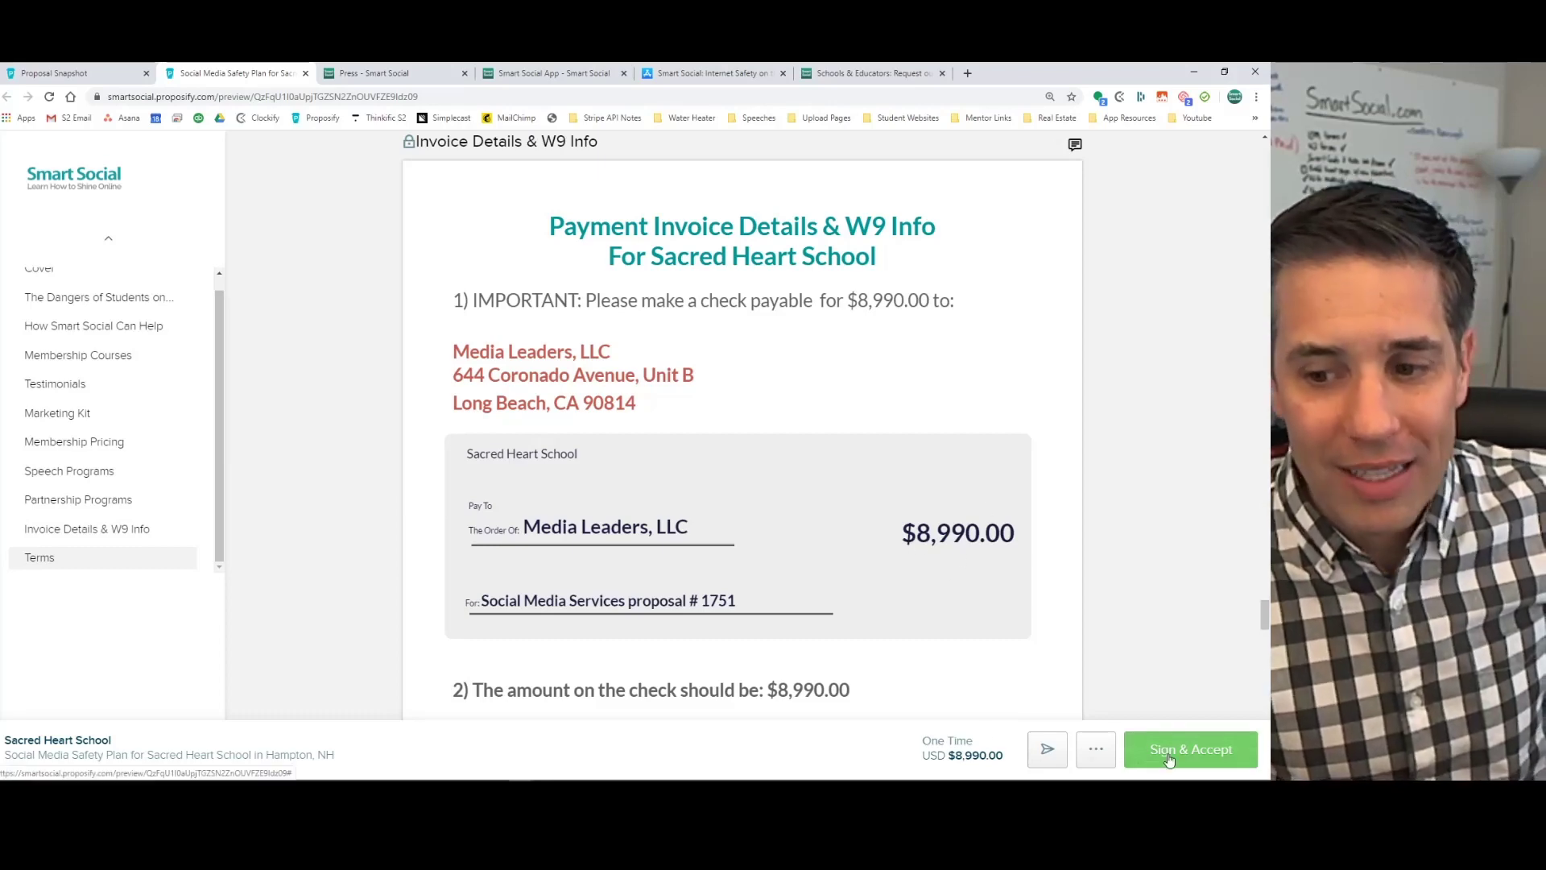
scroll(691, 487, "down", 3)
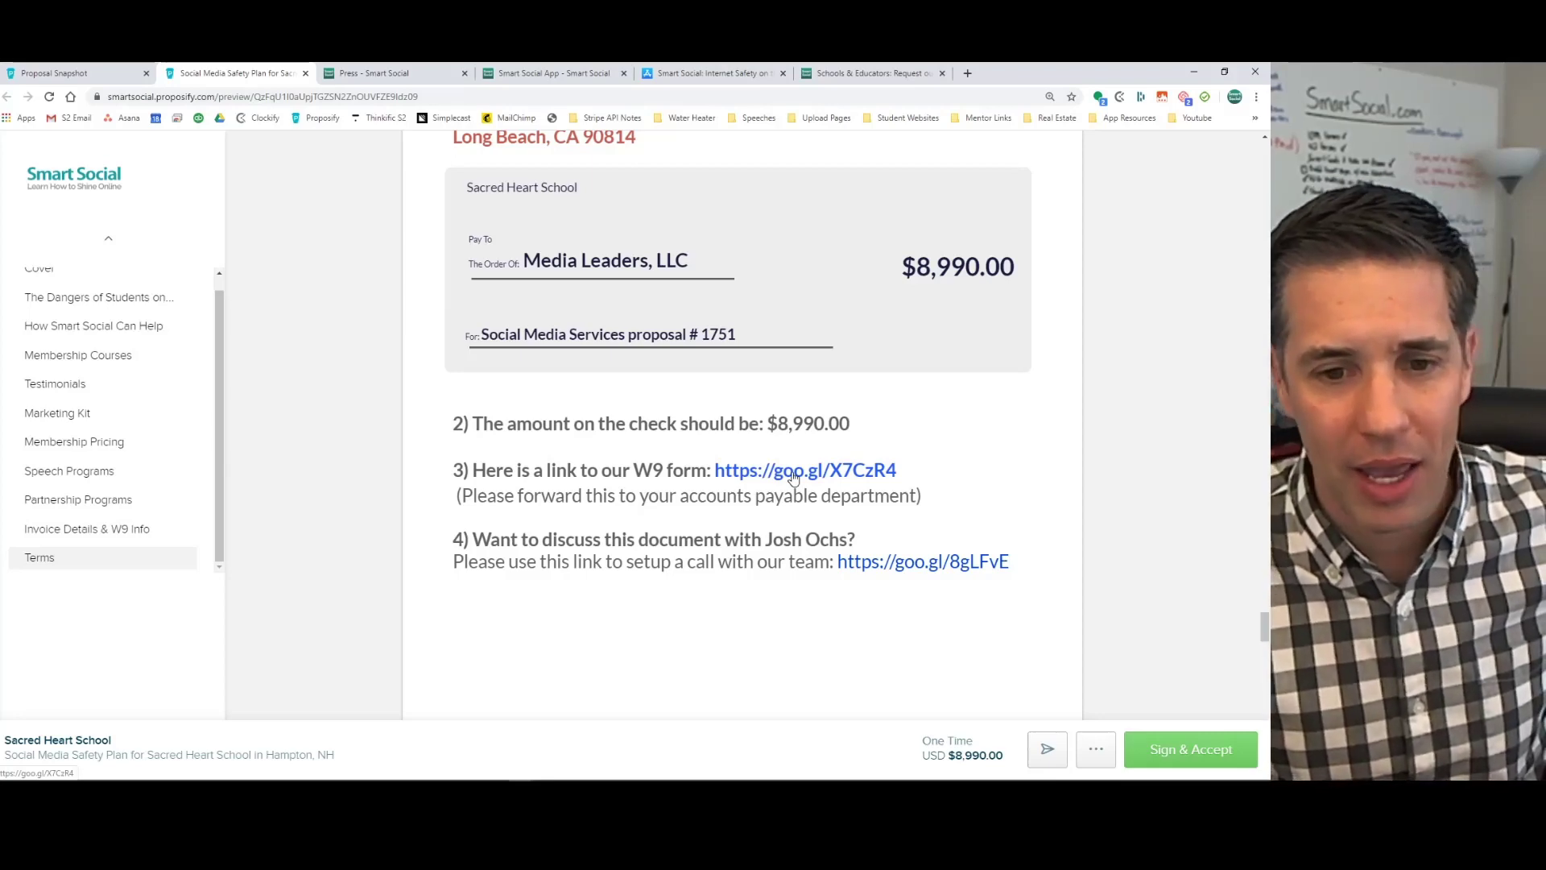
Open the proposal's call-scheduling link, use Pacific Time and choose the February 19, 2020 6:00pm slot for a 30-minute phone meeting.
right_click(896, 566)
left_click(910, 571)
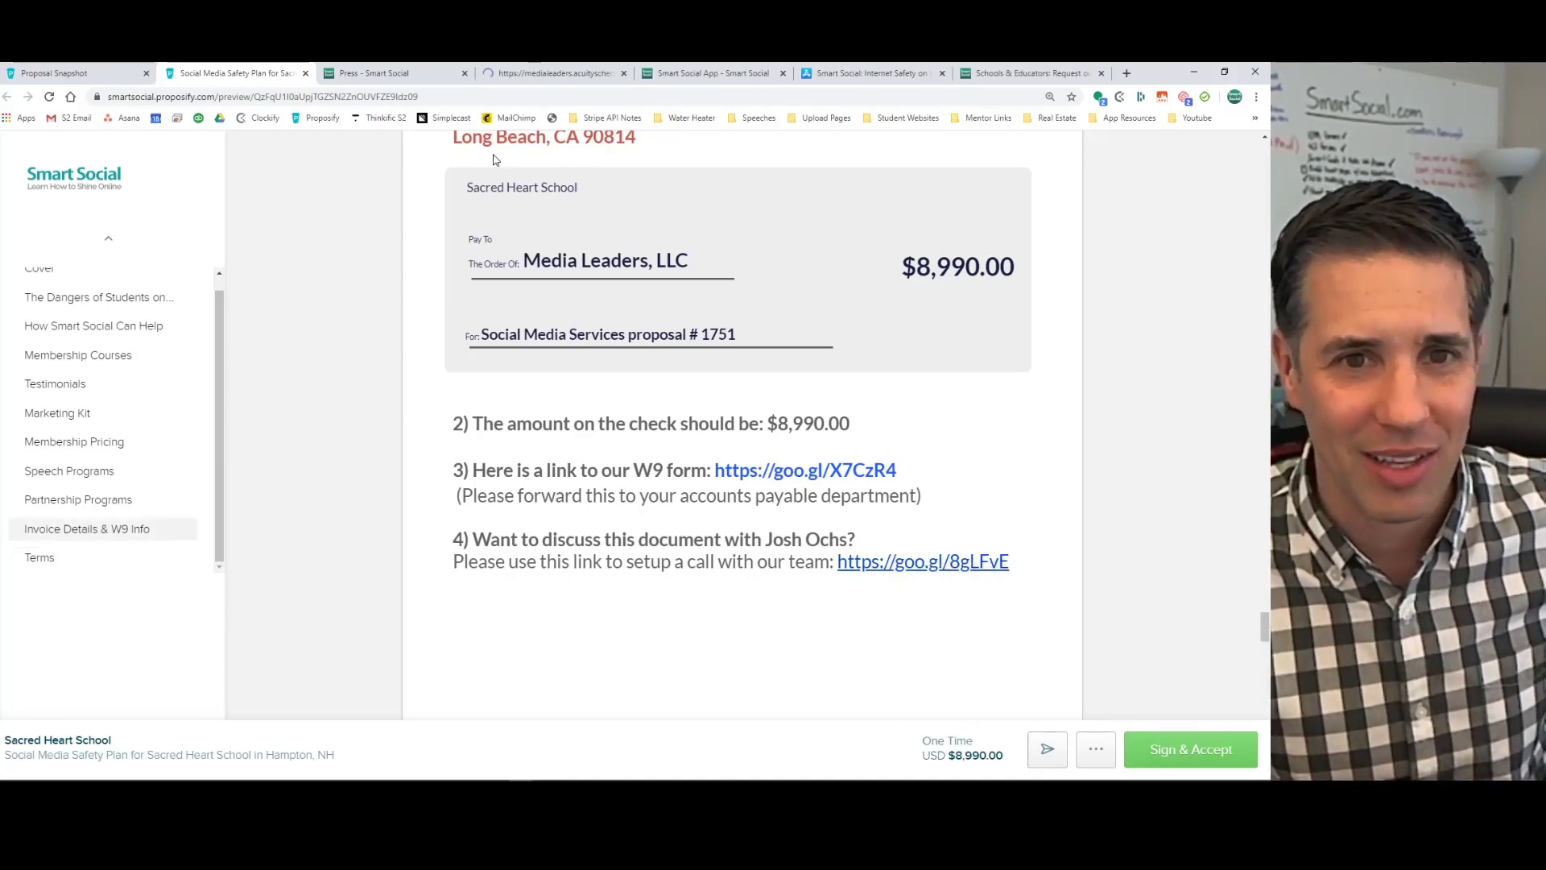
left_click(516, 73)
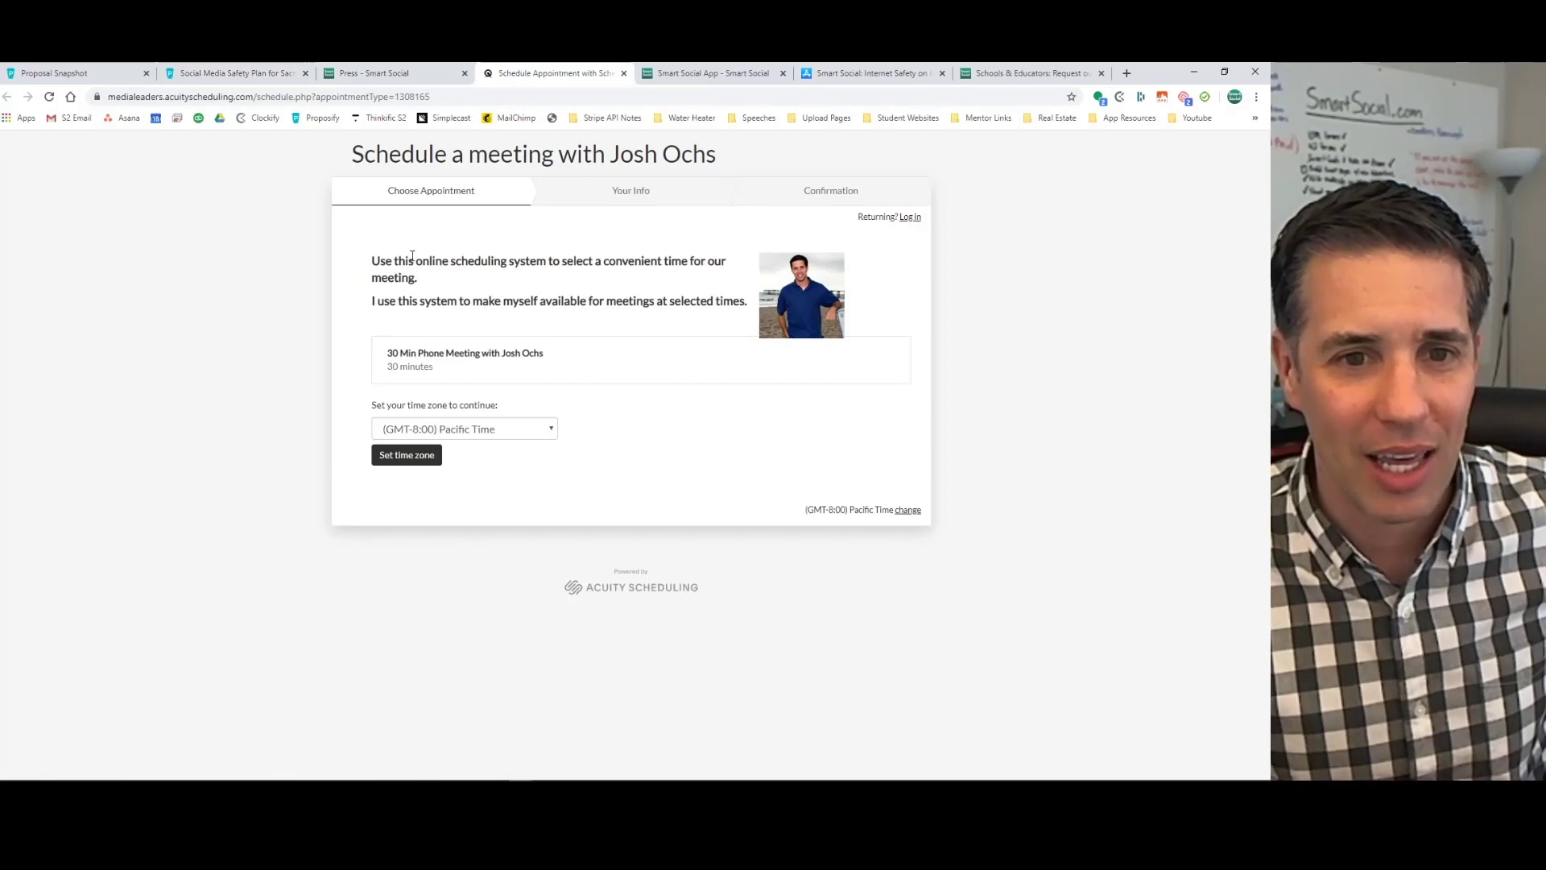
left_click(403, 453)
left_click(548, 524)
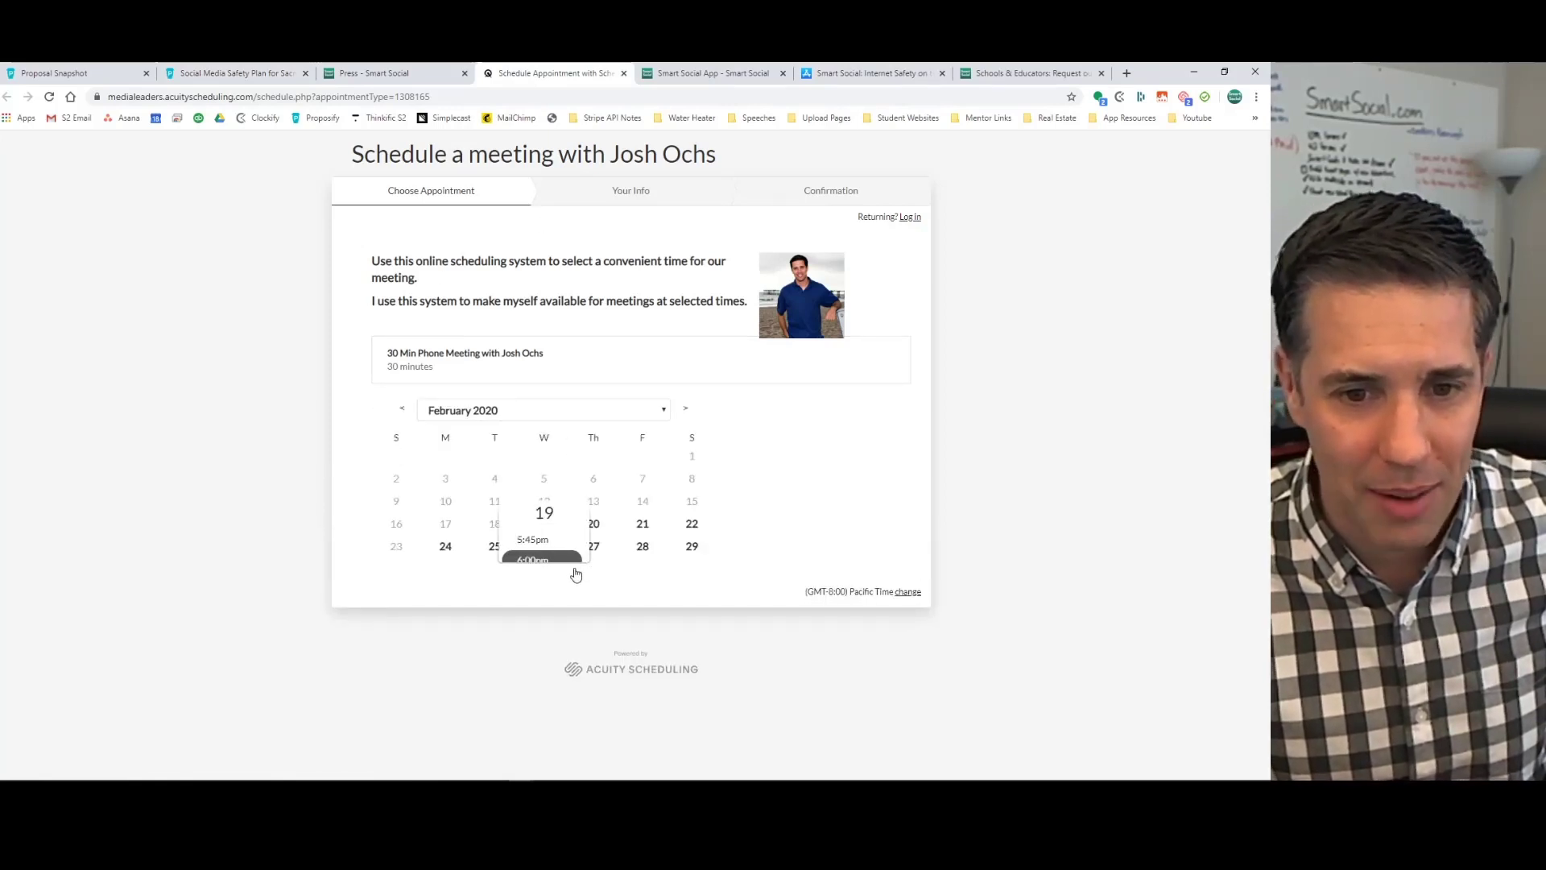
left_click(541, 562)
left_click(634, 562)
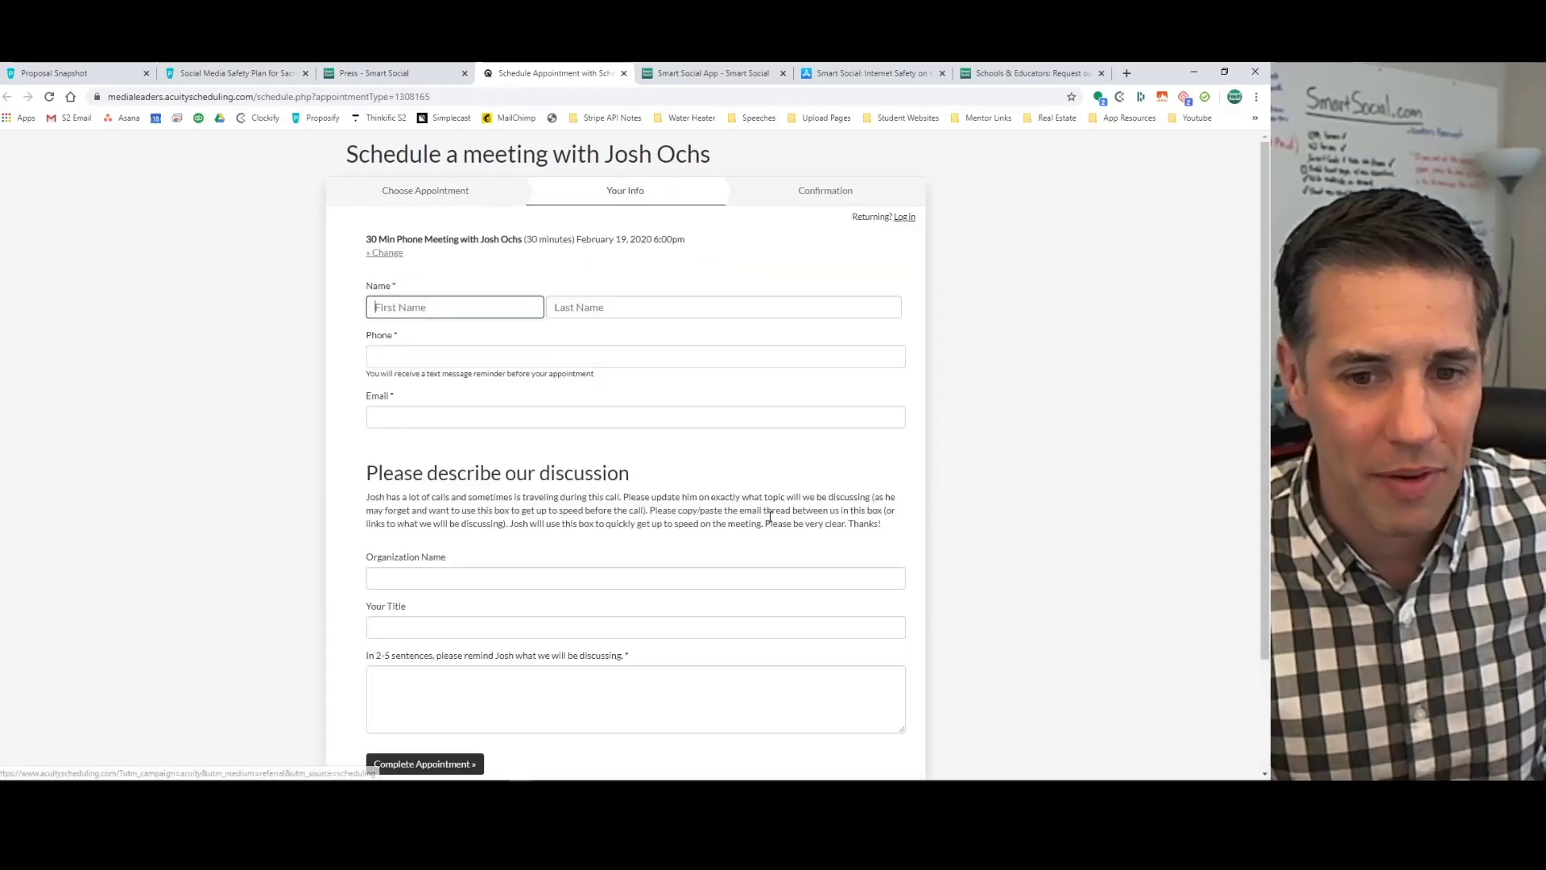
View the appointment's contact and discussion form, close the scheduling page without completing it and return to the proposal preview.
scroll(416, 697, "down", 2)
scroll(418, 649, "up", 2)
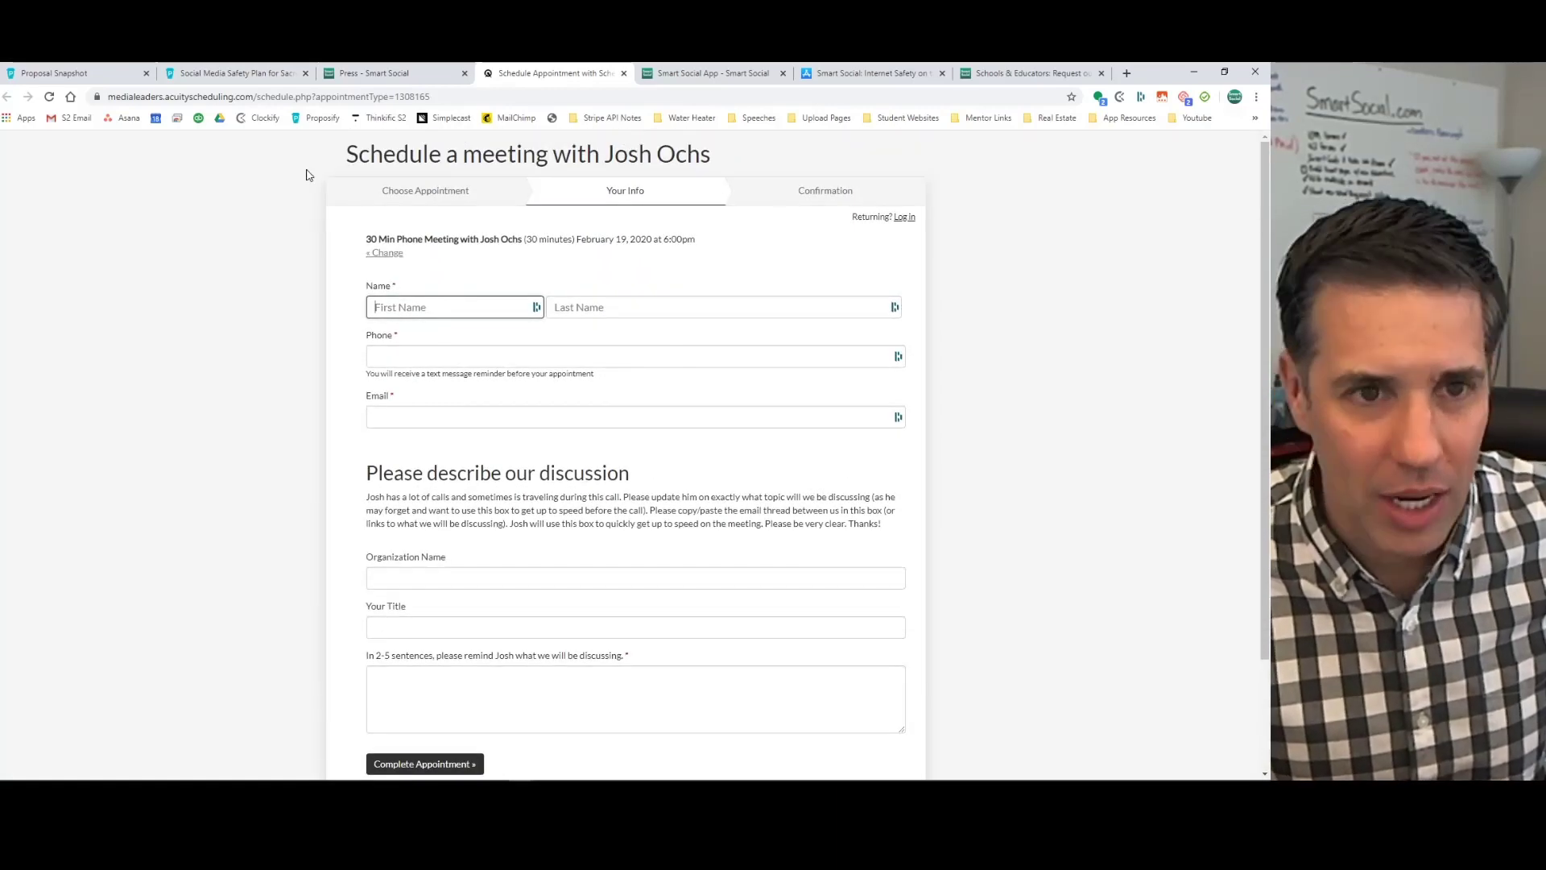
left_click(625, 73)
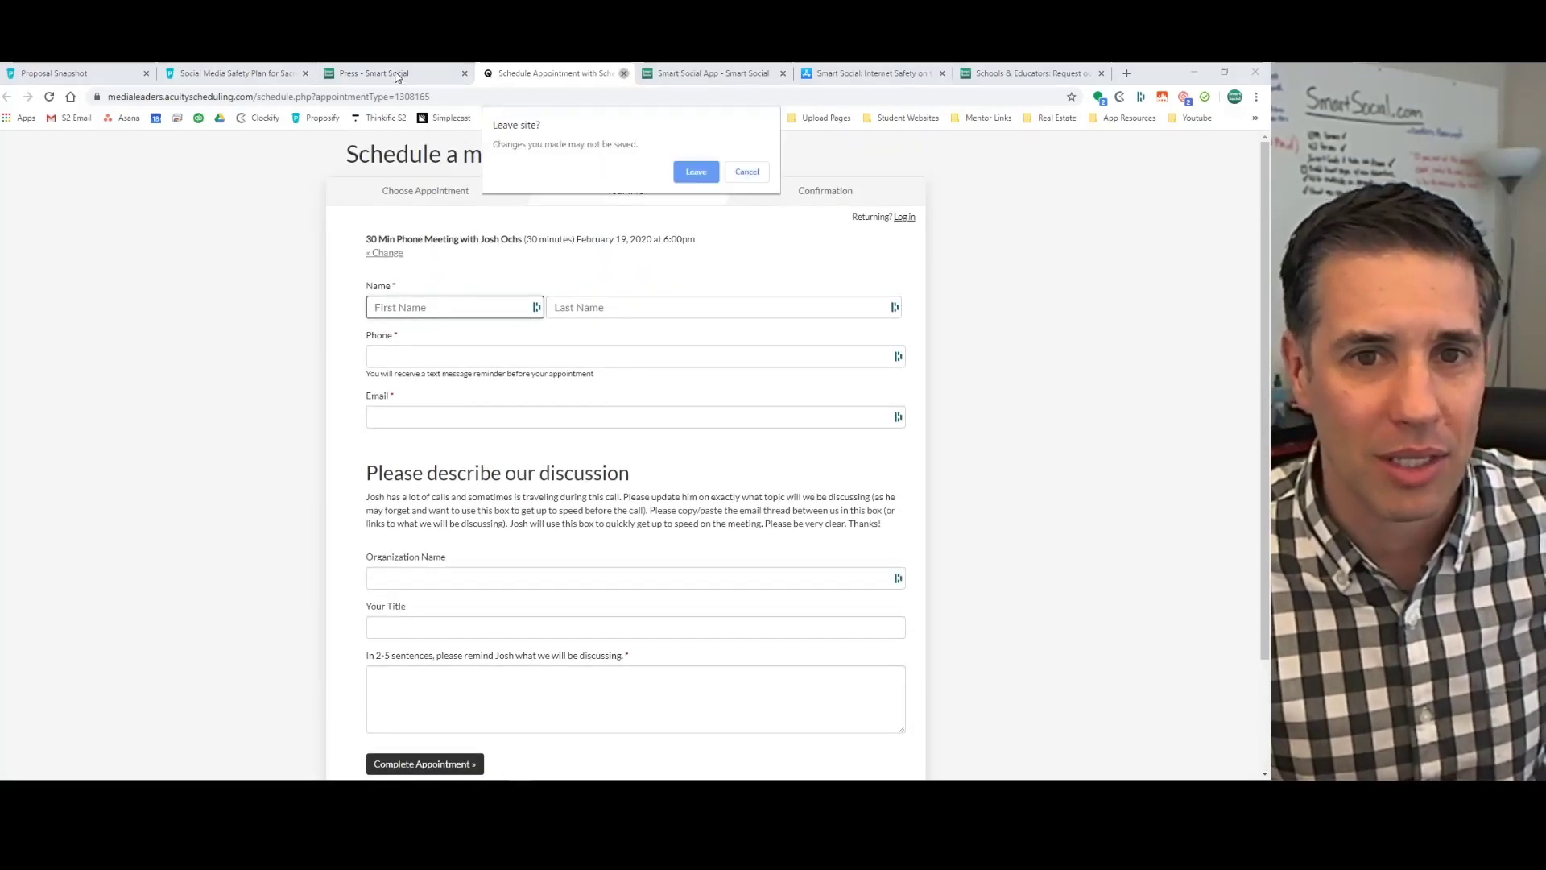
left_click(695, 172)
key("ctrl+shift+Tab")
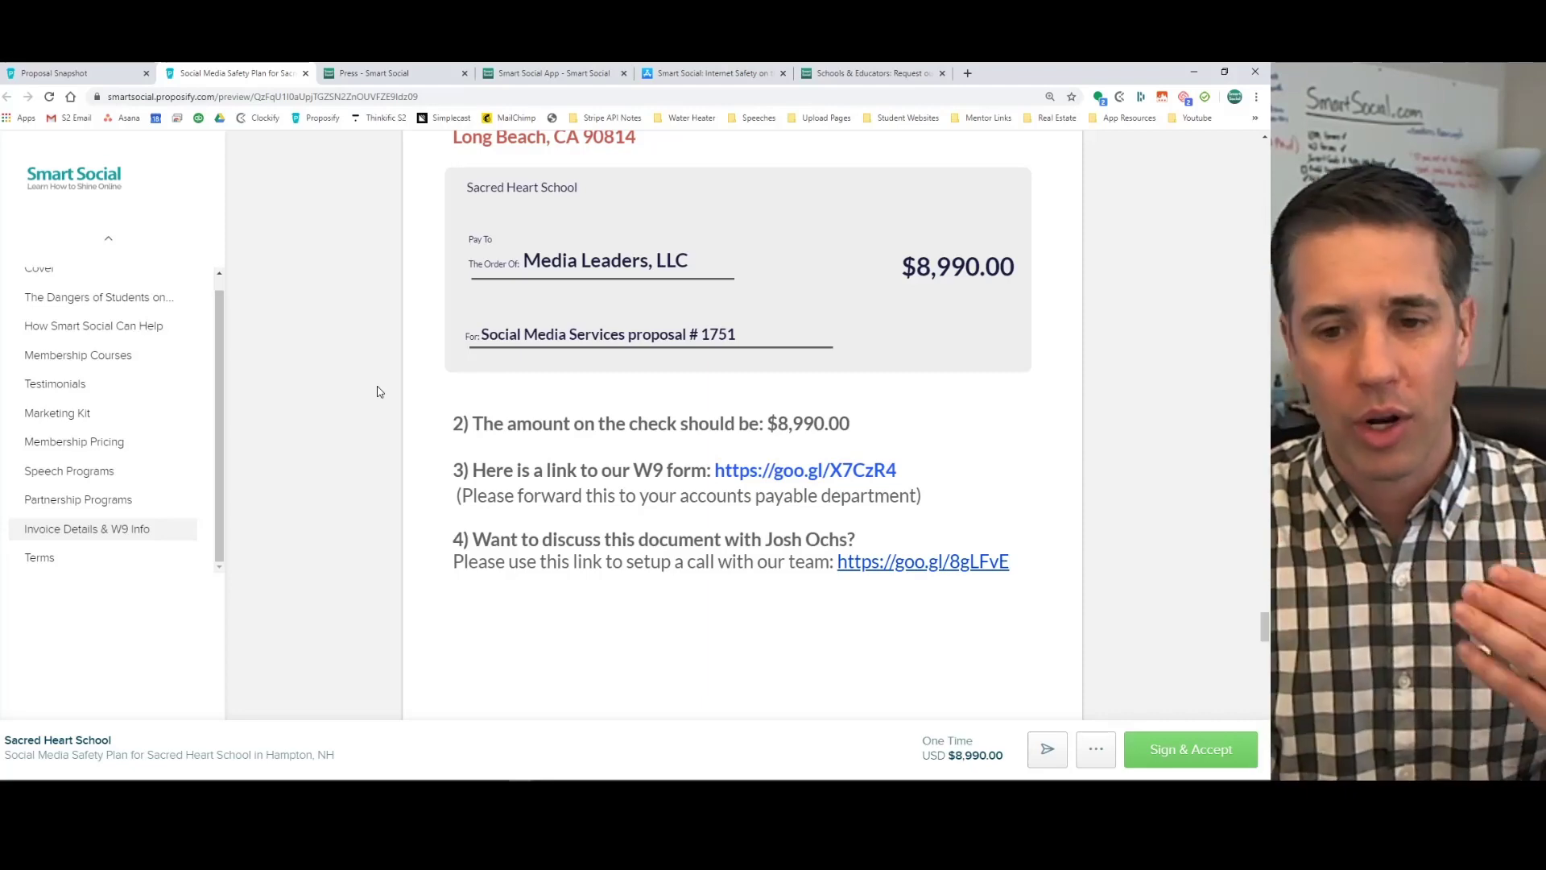
Examine the agreement date, client name and company details filled into the opening paragraph of the Agreement Terms.
scroll(438, 395, "down", 7)
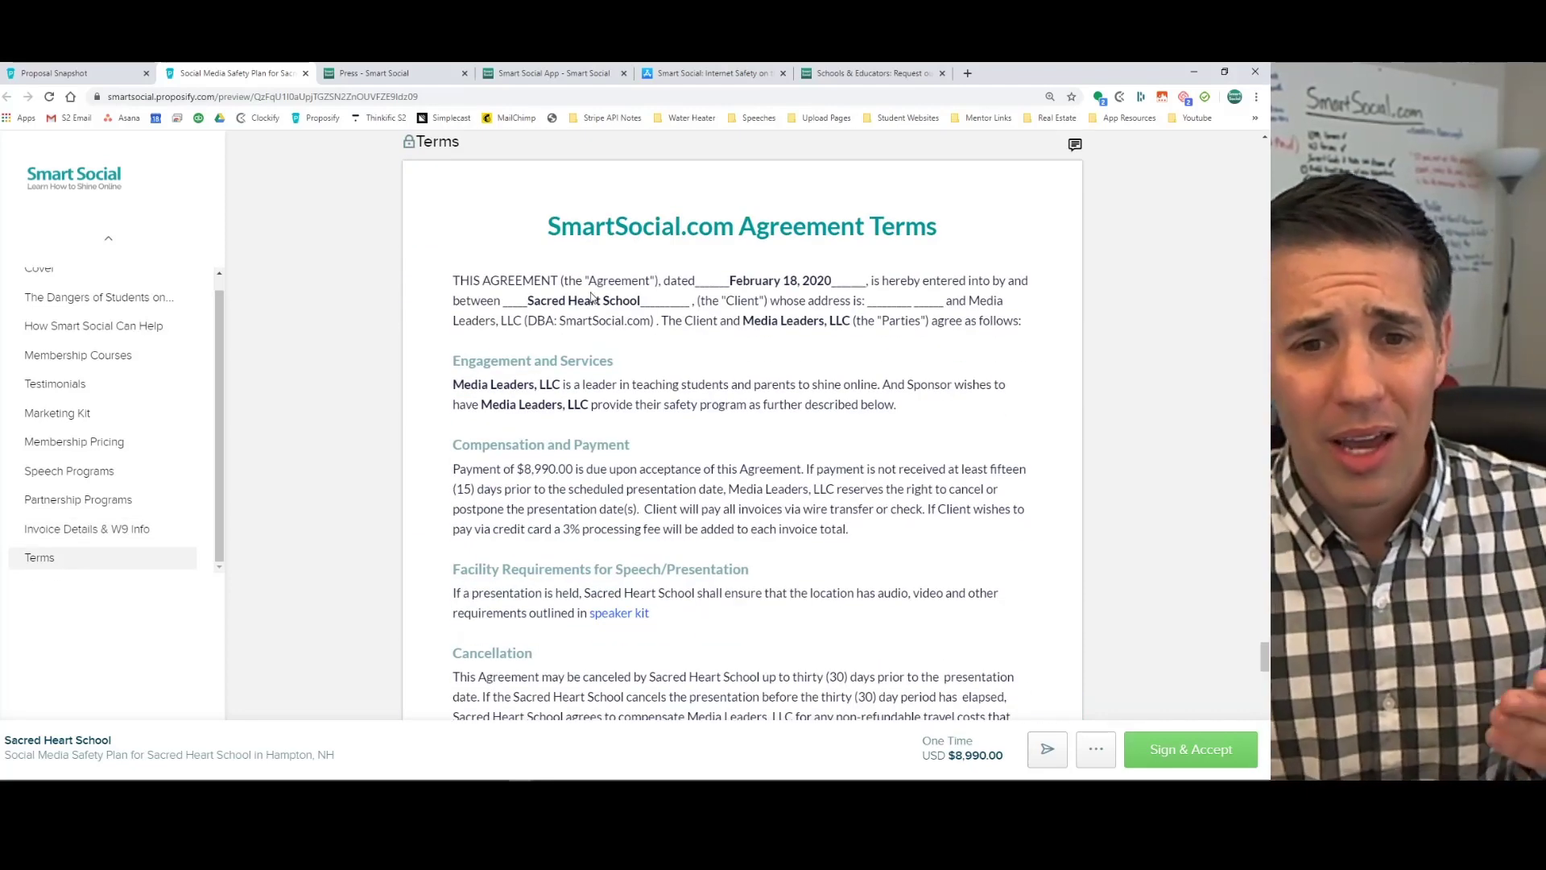
left_click_drag(729, 286, 826, 284)
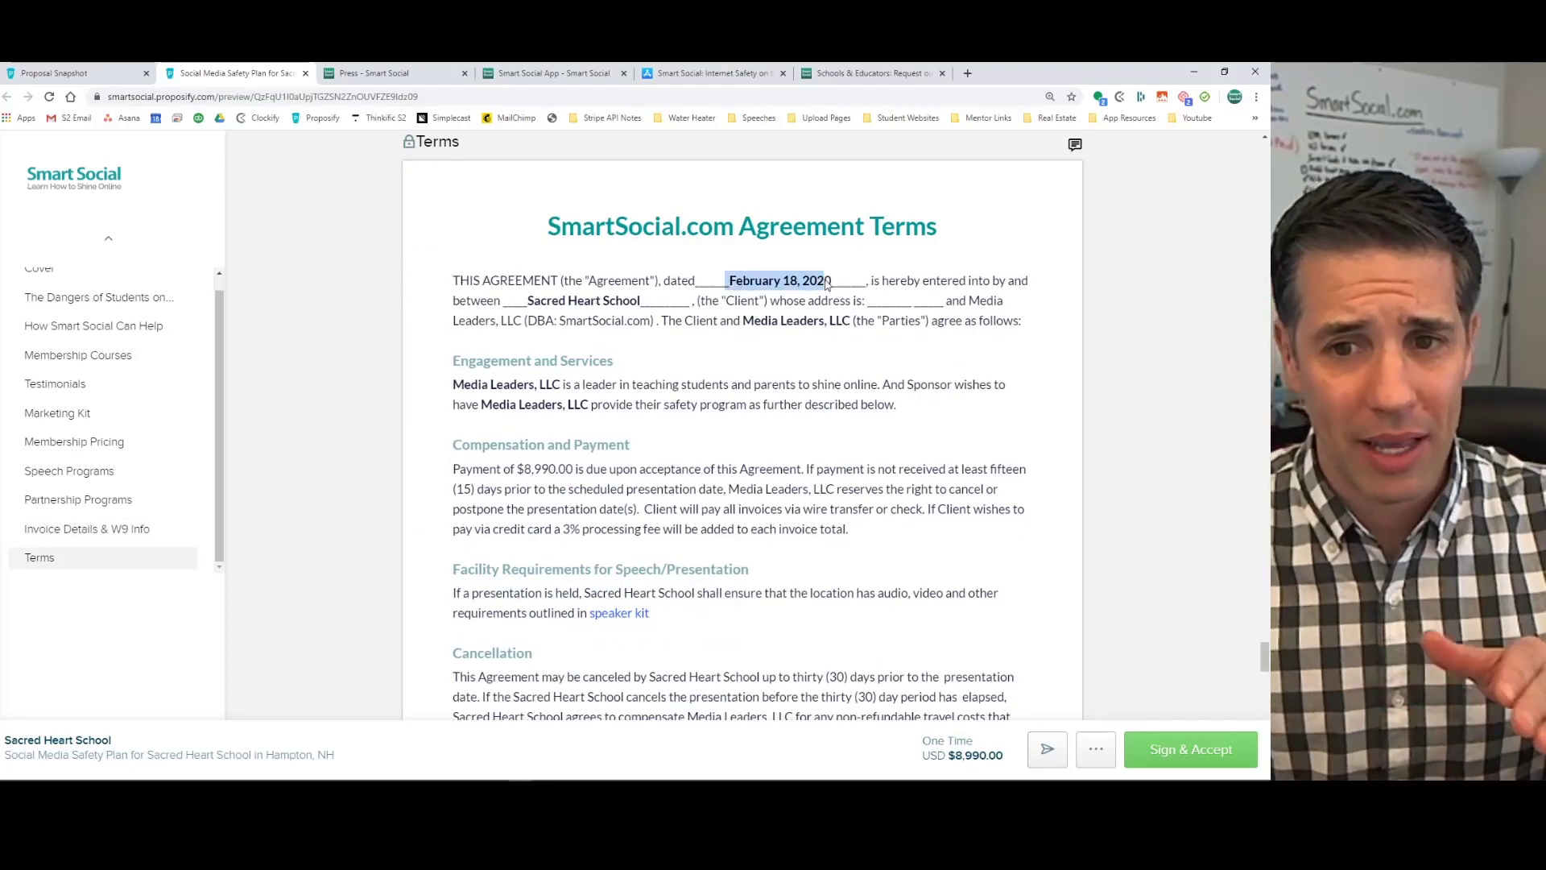
left_click(825, 284)
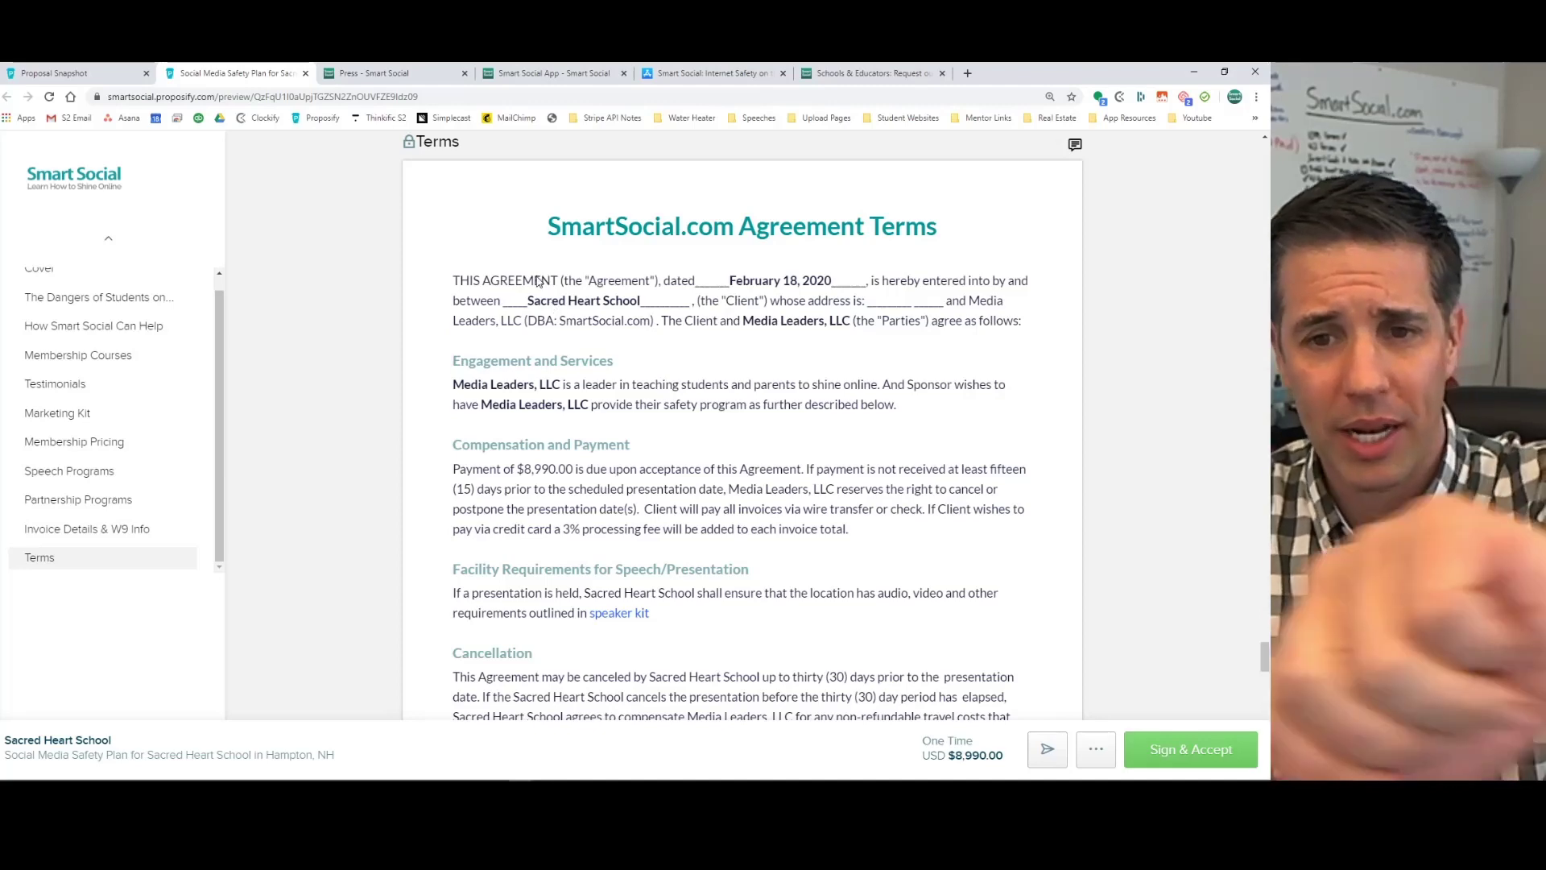
left_click_drag(729, 283, 824, 283)
left_click(813, 286)
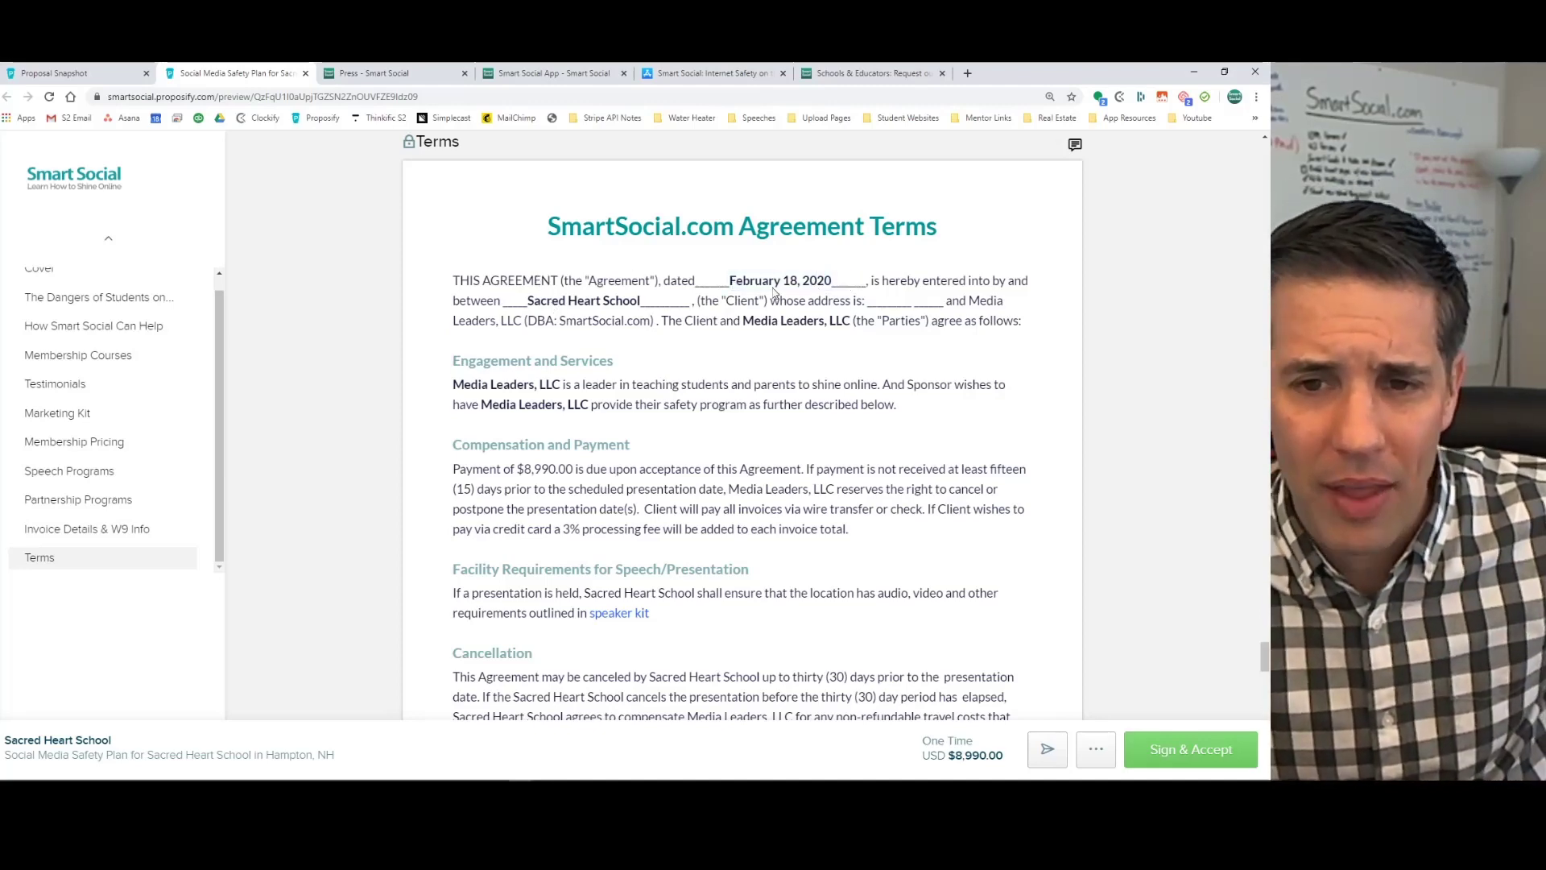
left_click_drag(528, 301, 653, 304)
left_click(672, 311)
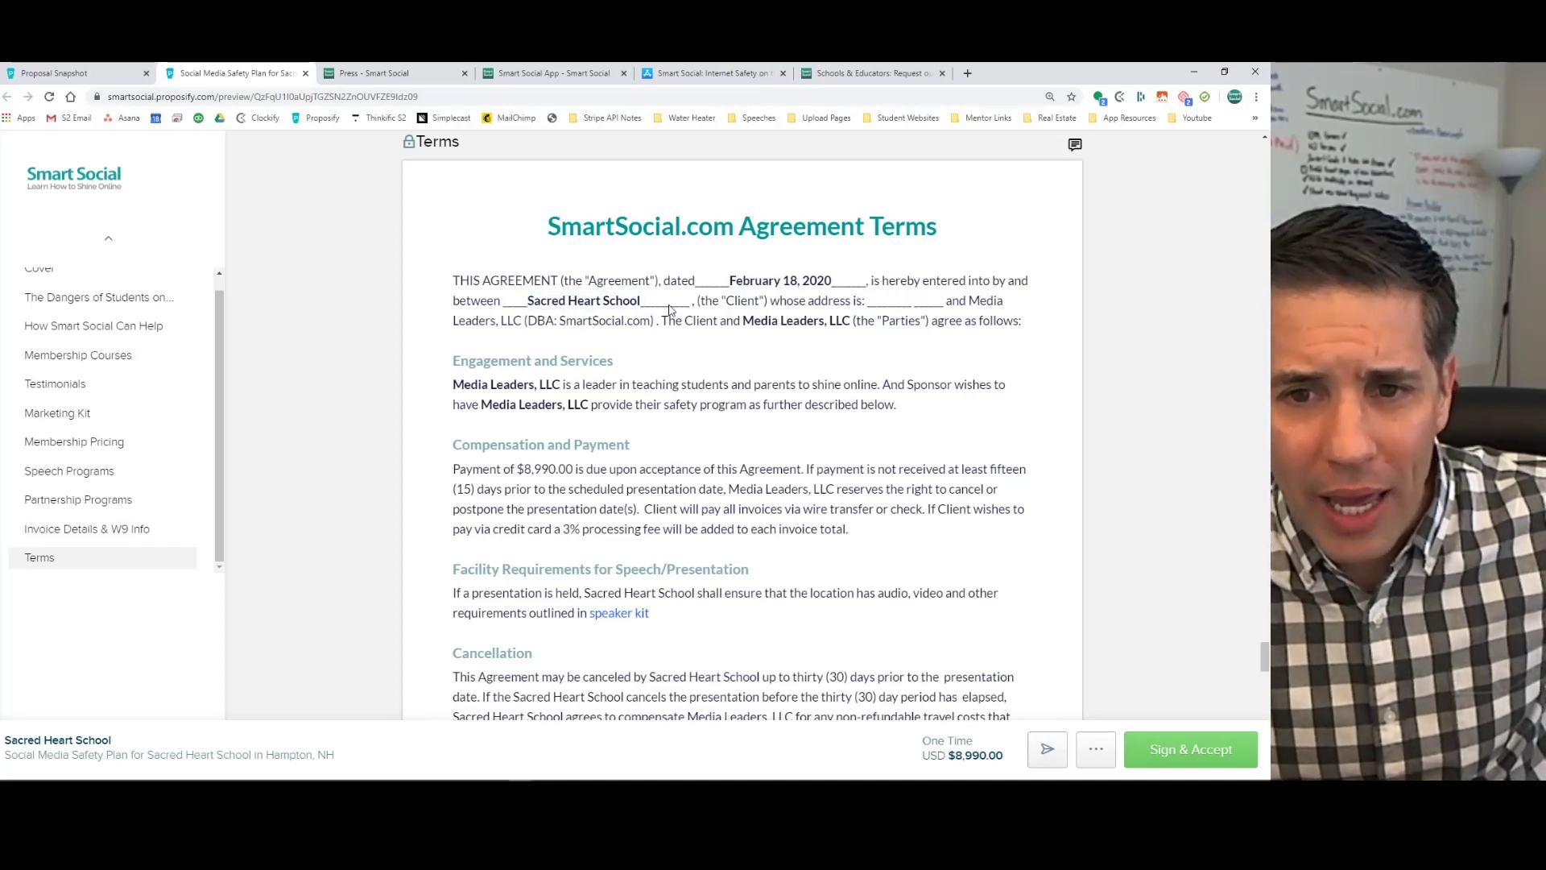
left_click_drag(493, 323, 681, 322)
left_click(766, 325)
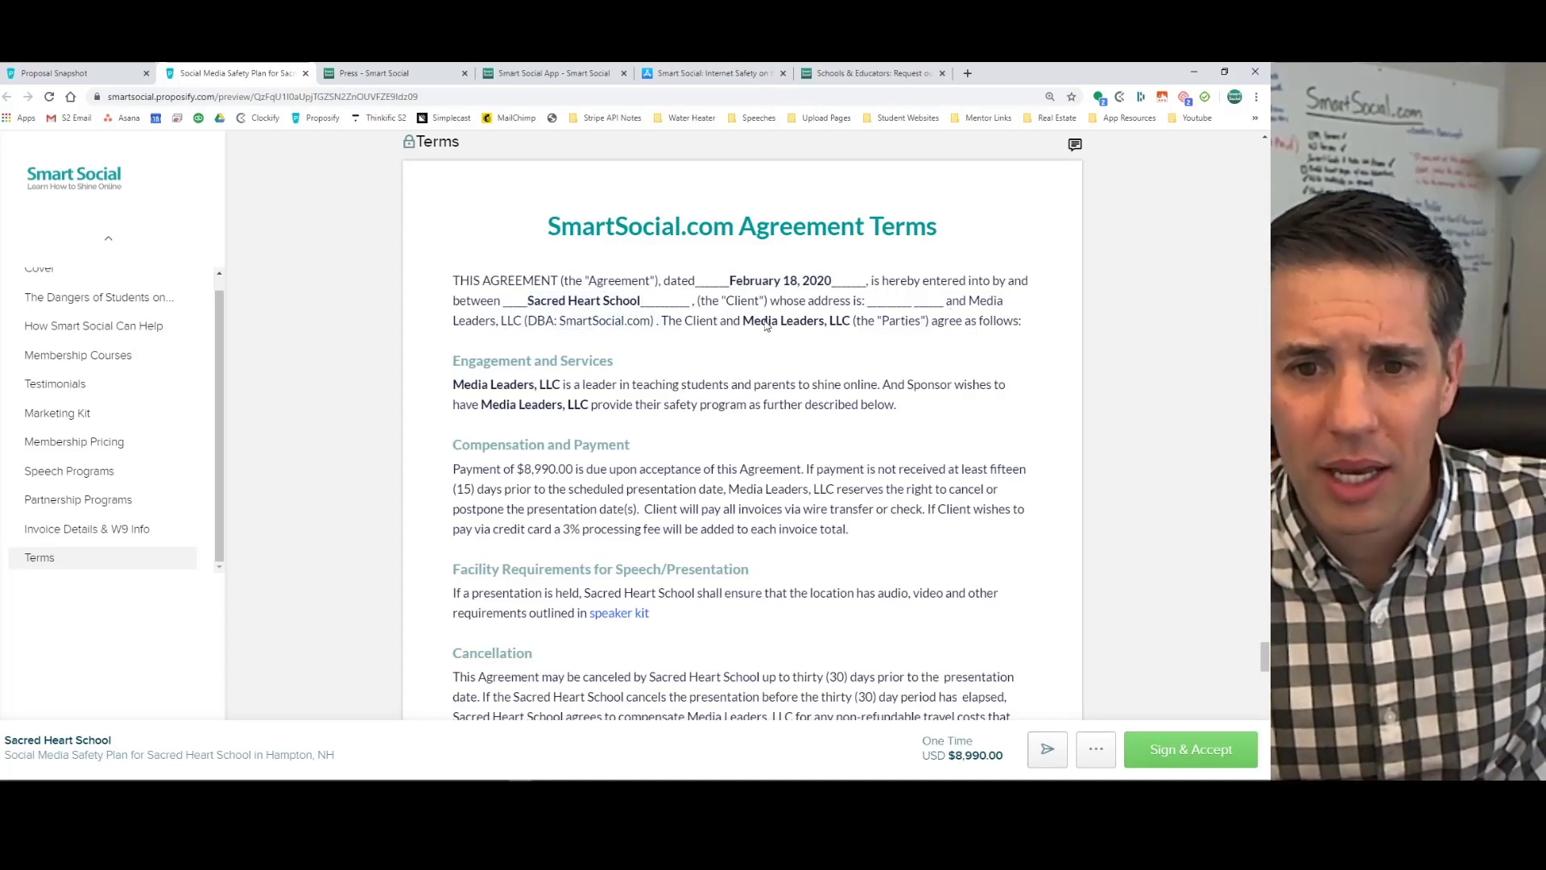
Review the remaining terms and signature block, and show the client's additional options for declining, downloading or presenting the proposal.
scroll(770, 322, "down", 15)
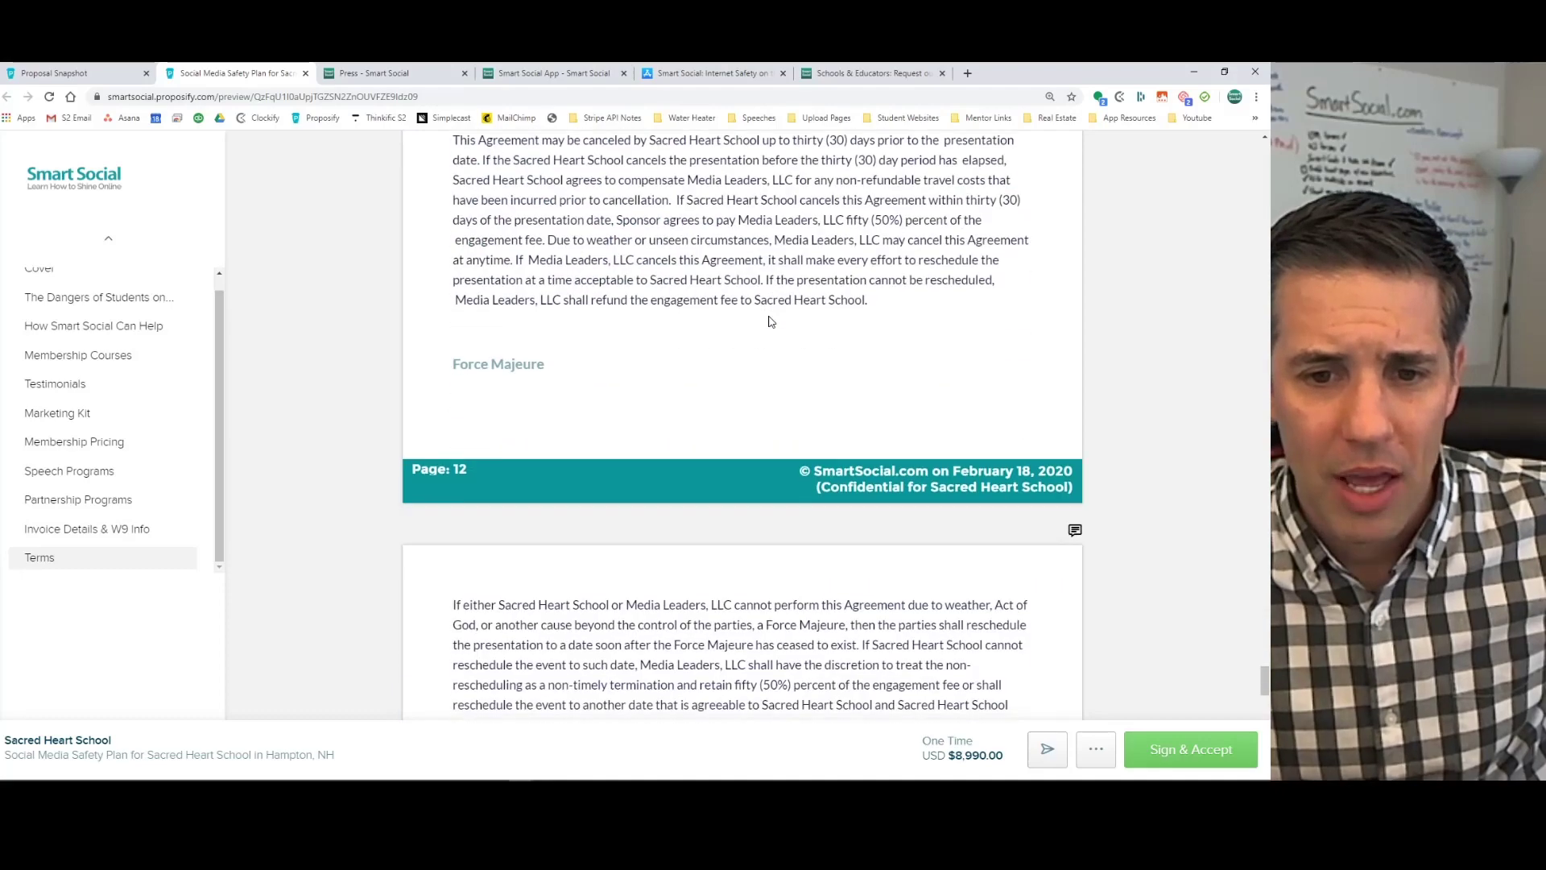
scroll(739, 297, "down", 10)
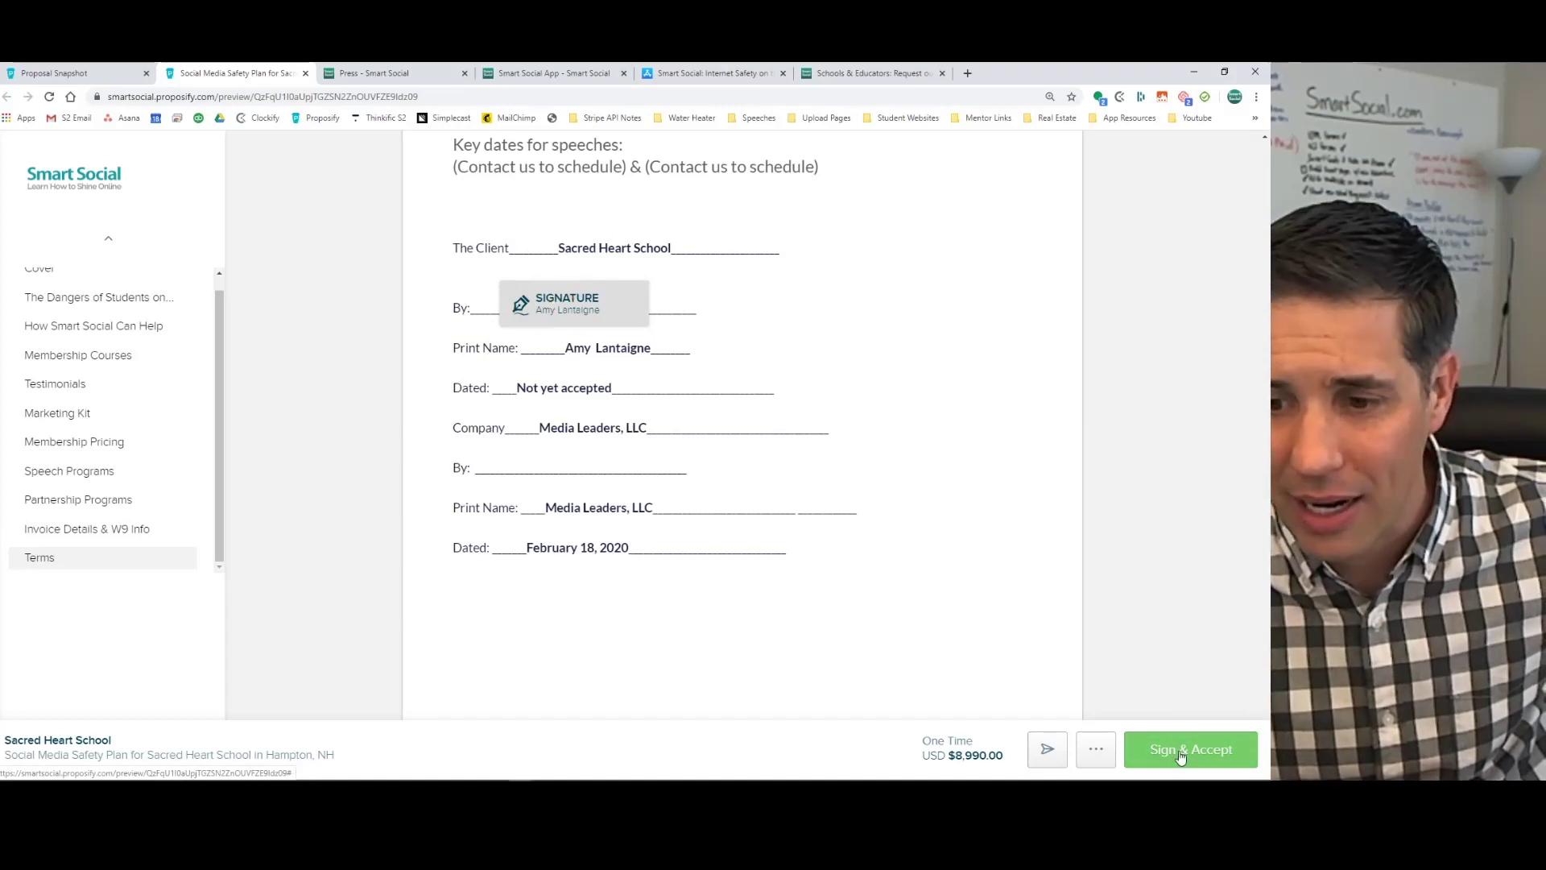
left_click(1096, 753)
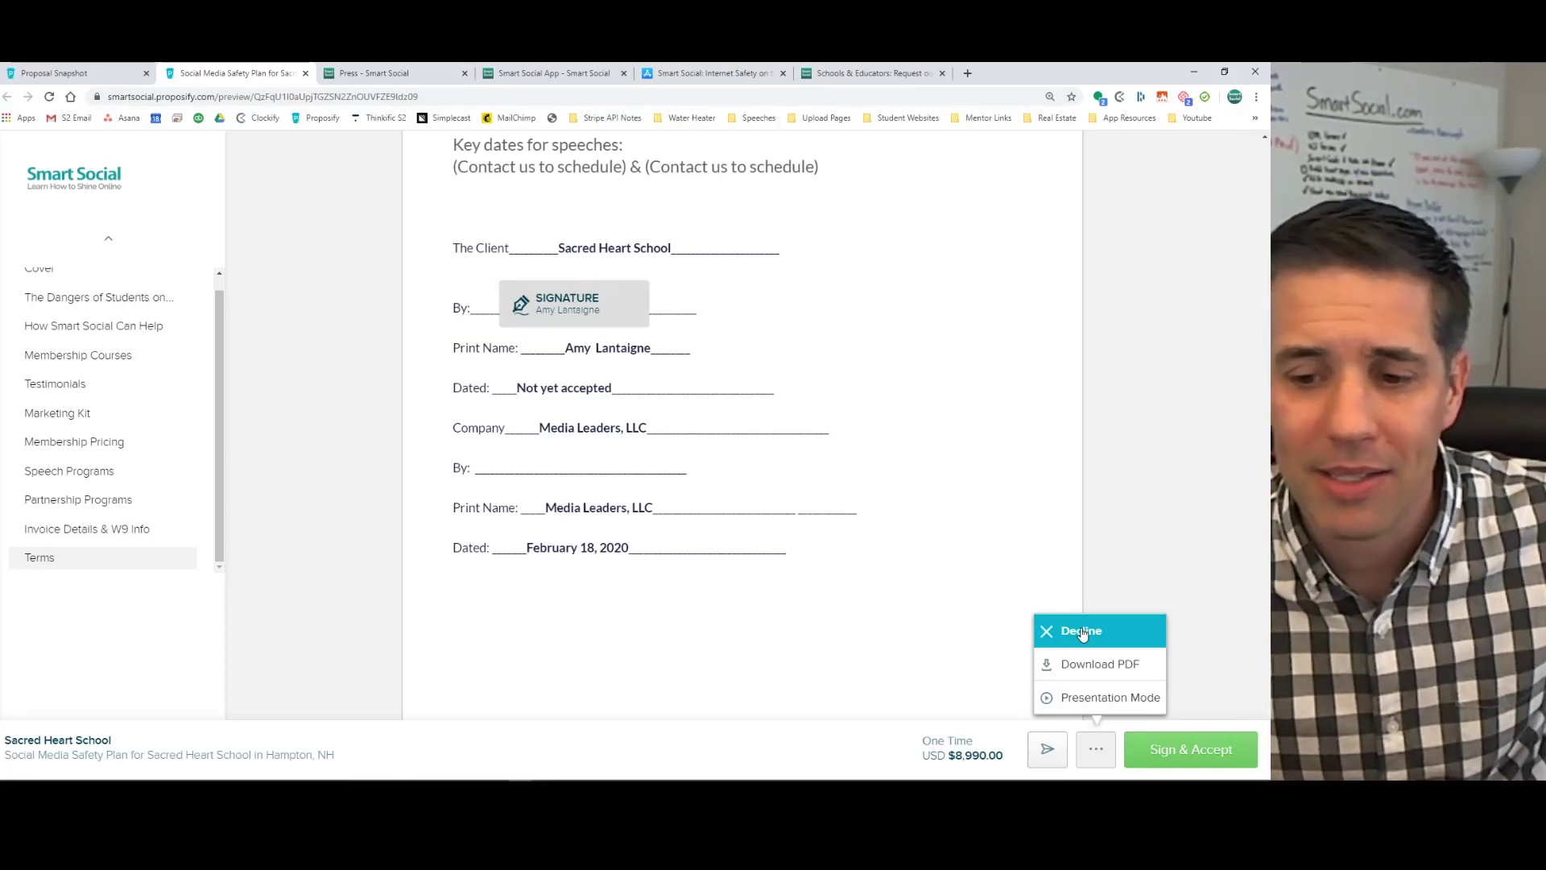
Copy the private URL for sharing the Sacred Heart School proposal and close the sharing dialog.
left_click(1047, 749)
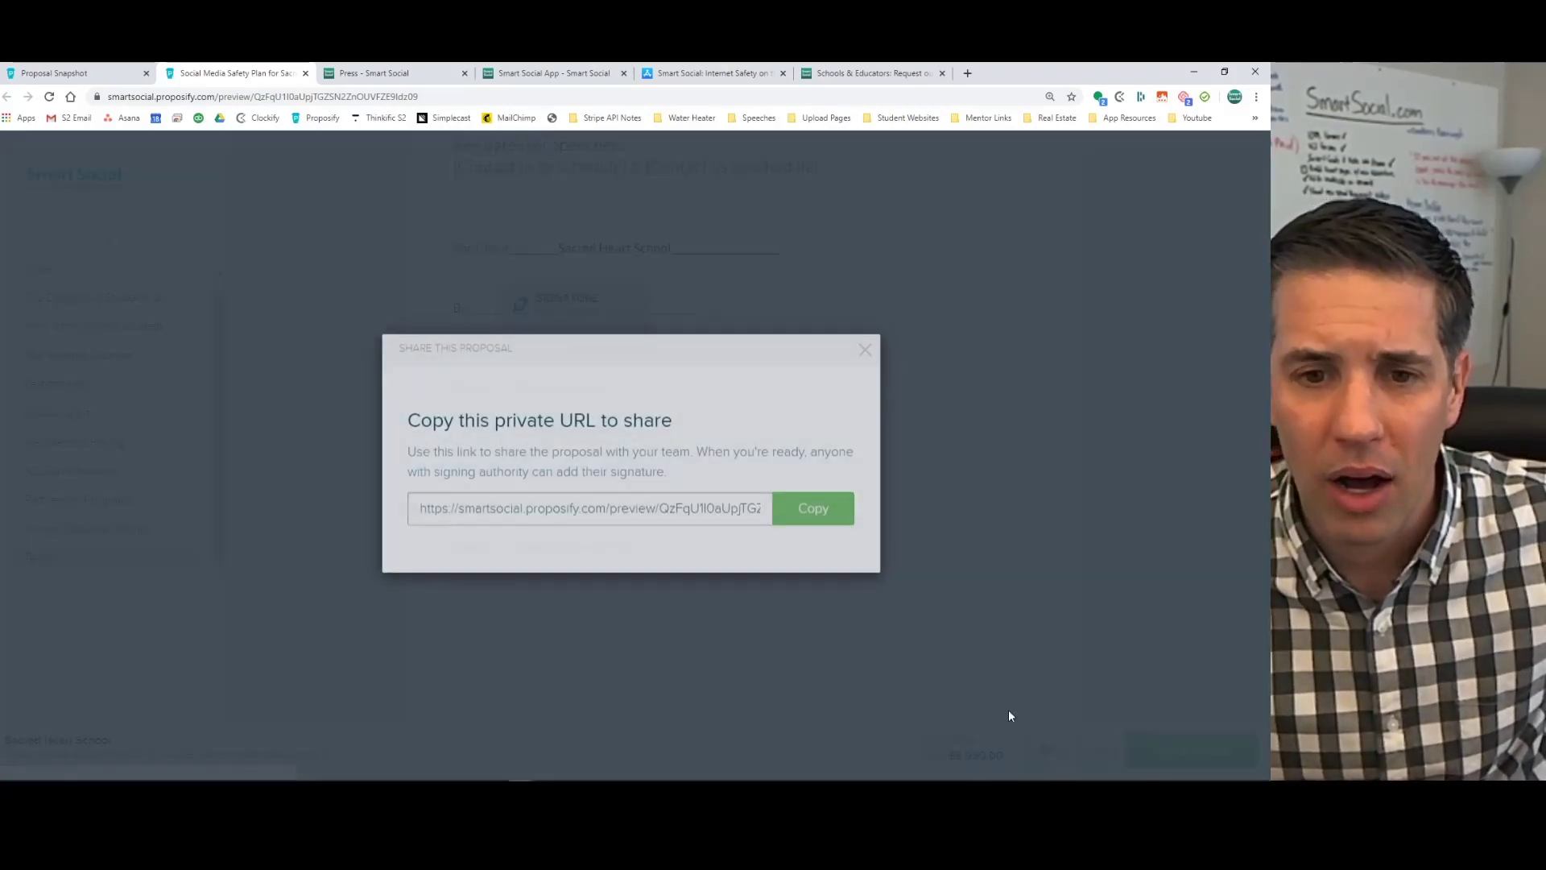
left_click(797, 514)
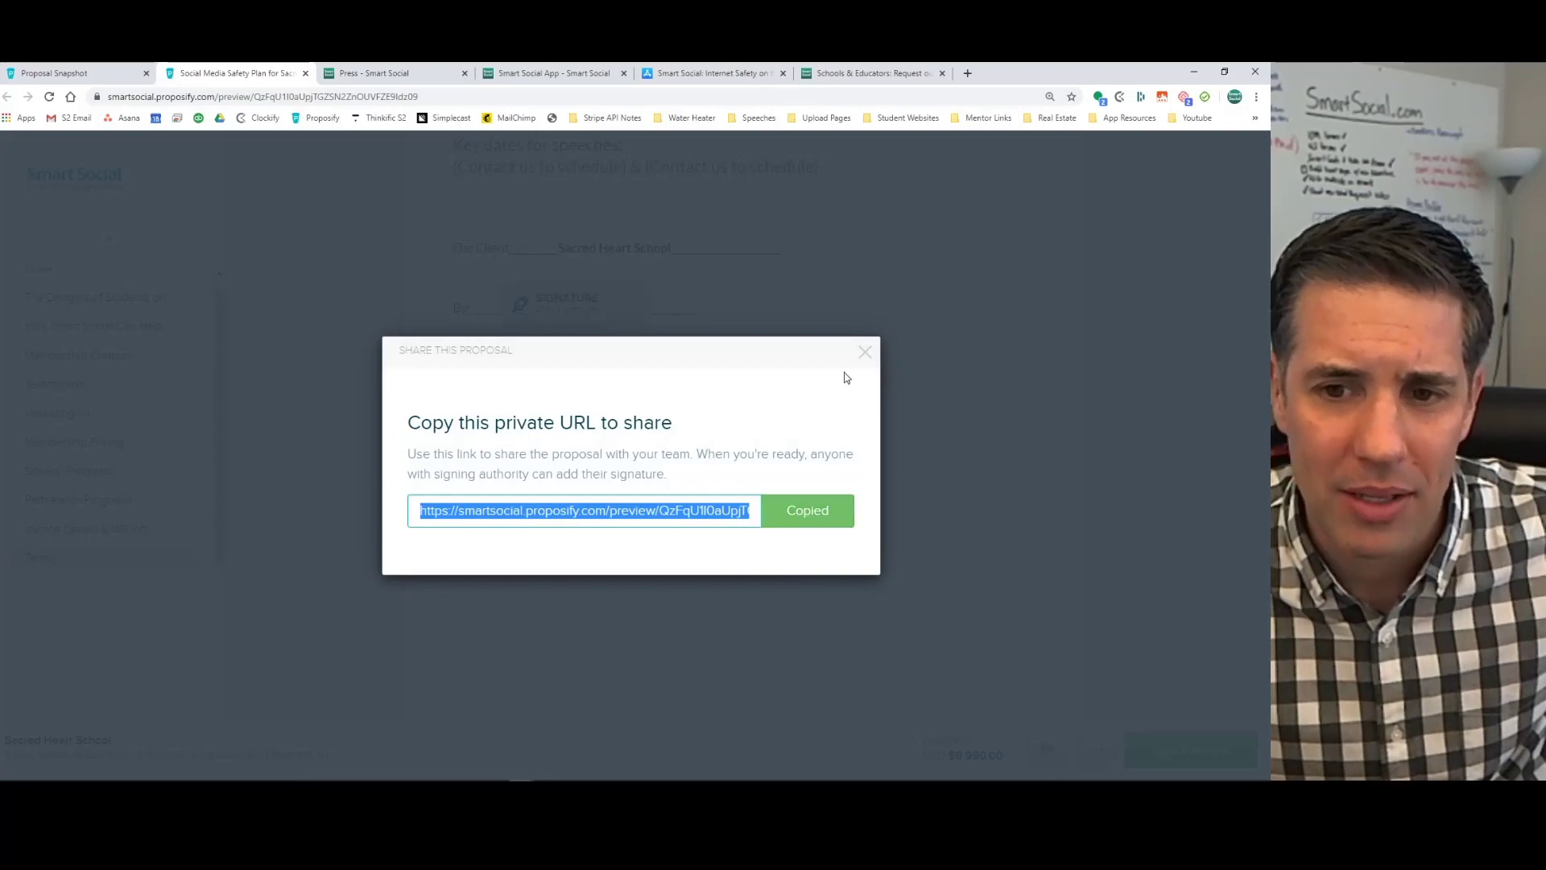
left_click(865, 352)
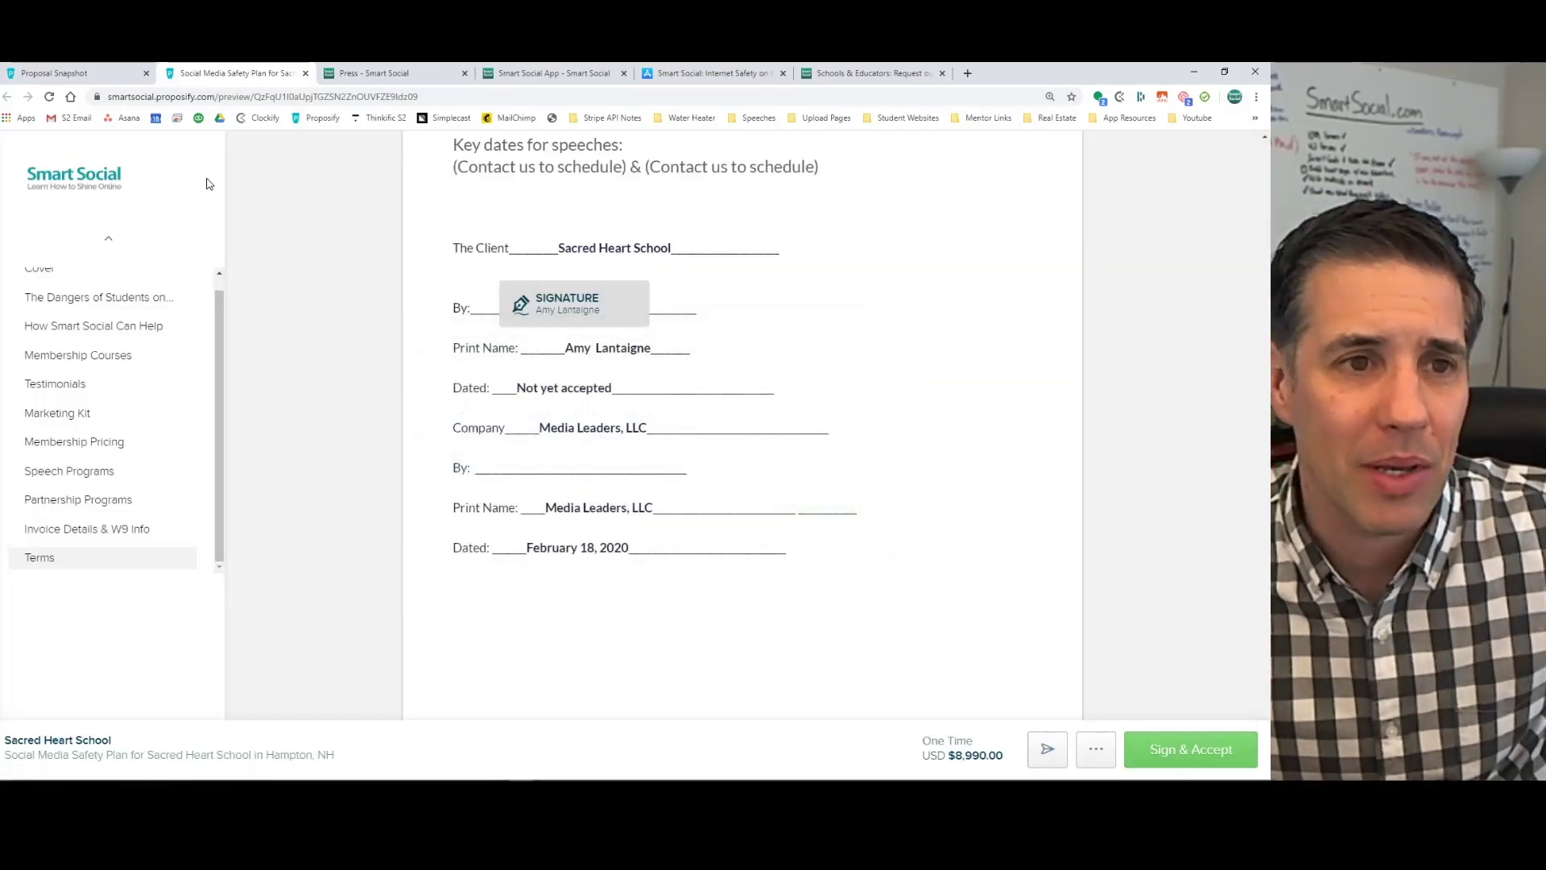
Go back from the proposal snapshot to the pipeline and open the signed West Milford Township Public Schools proposal.
left_click(81, 76)
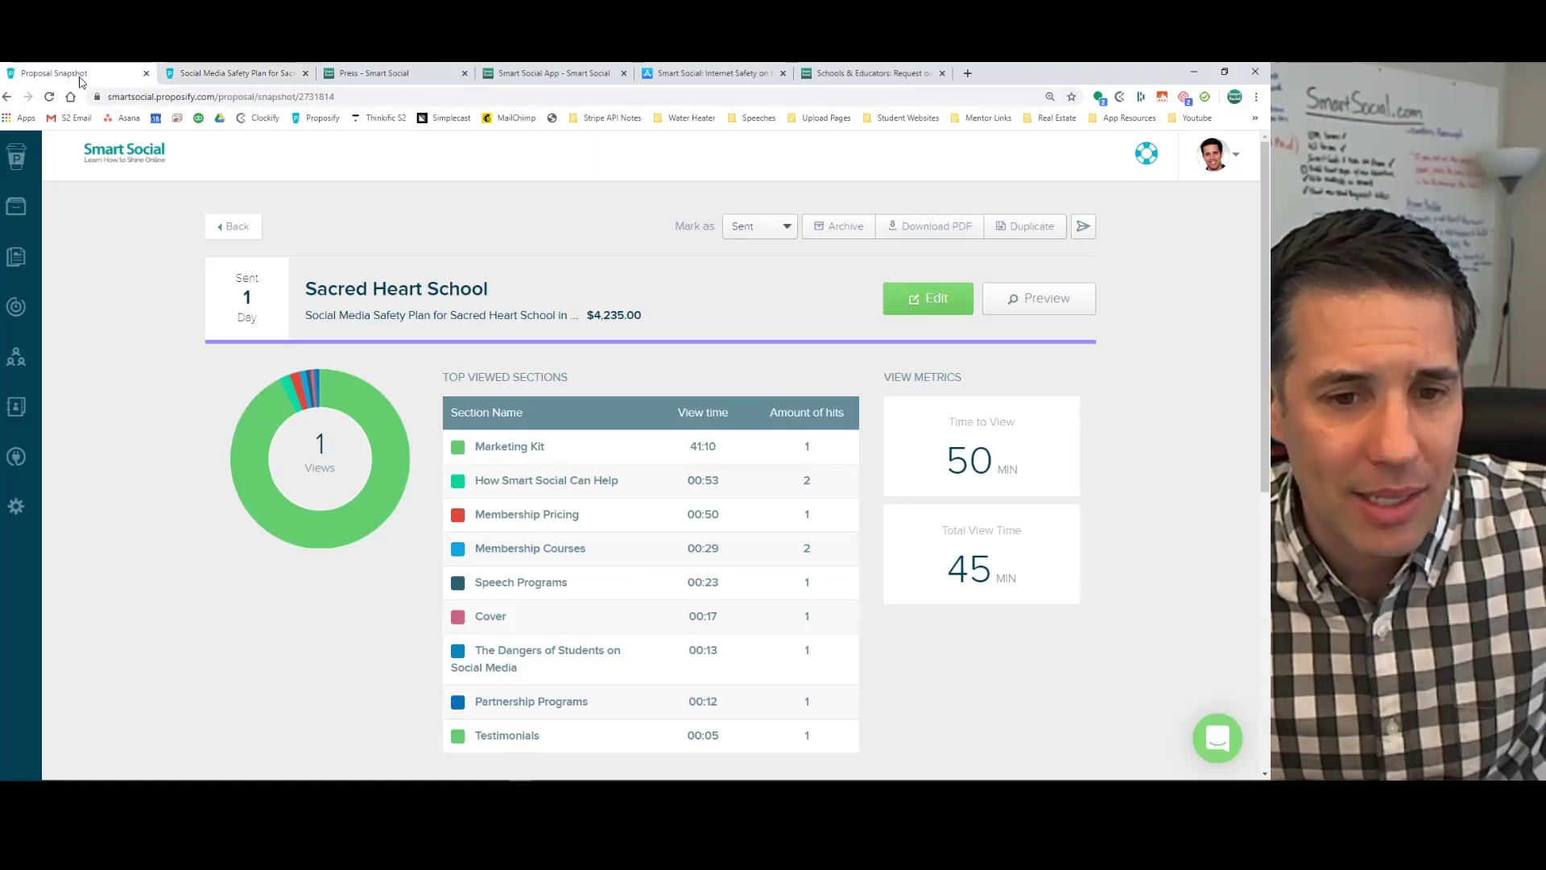
left_click(233, 227)
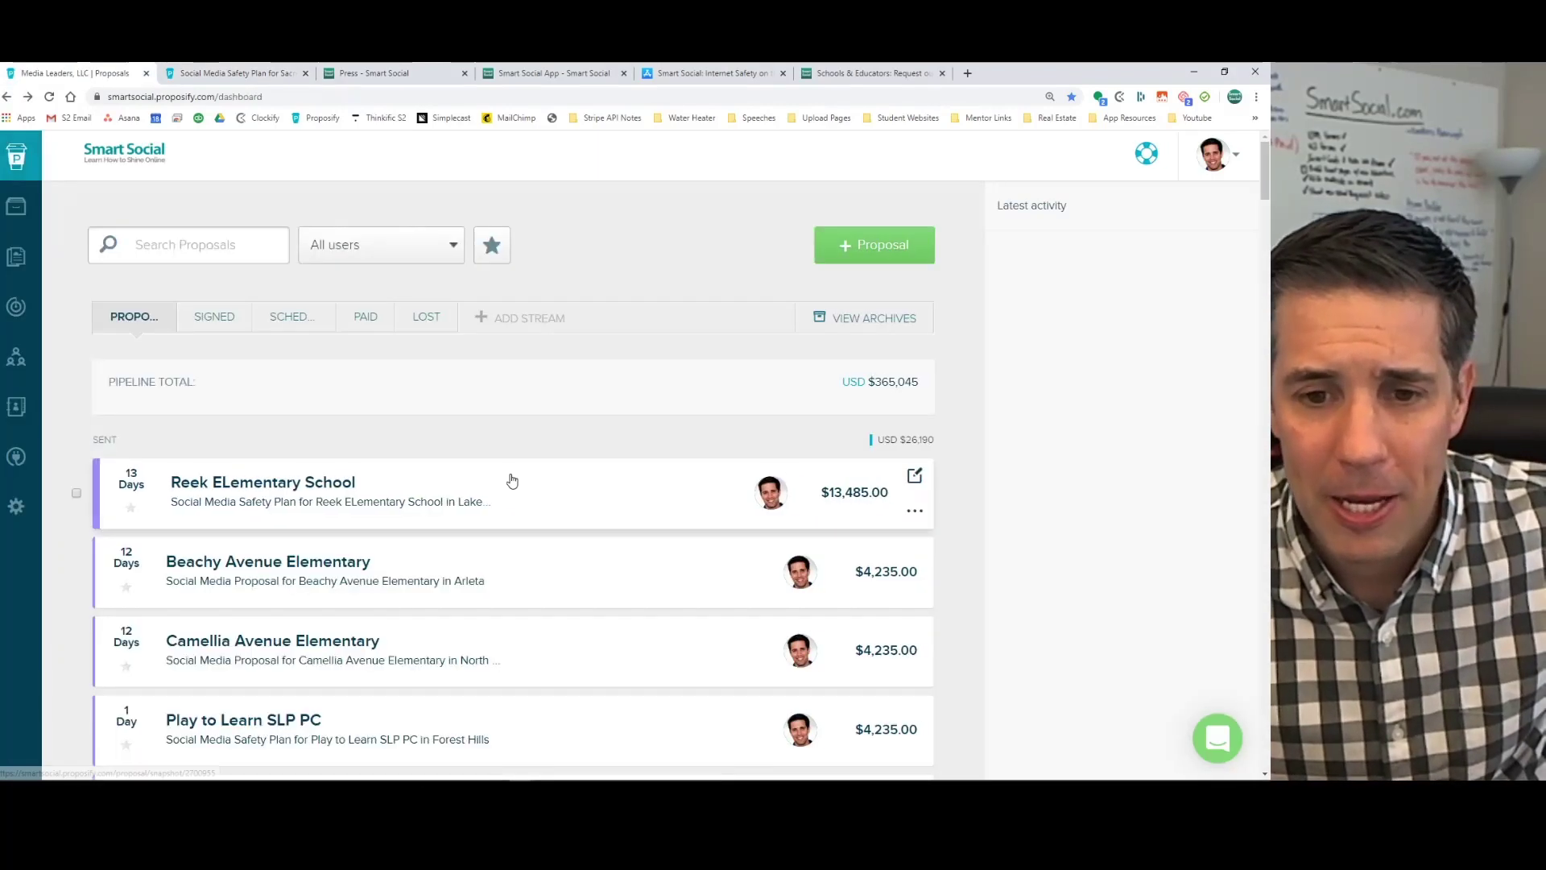
left_click(220, 316)
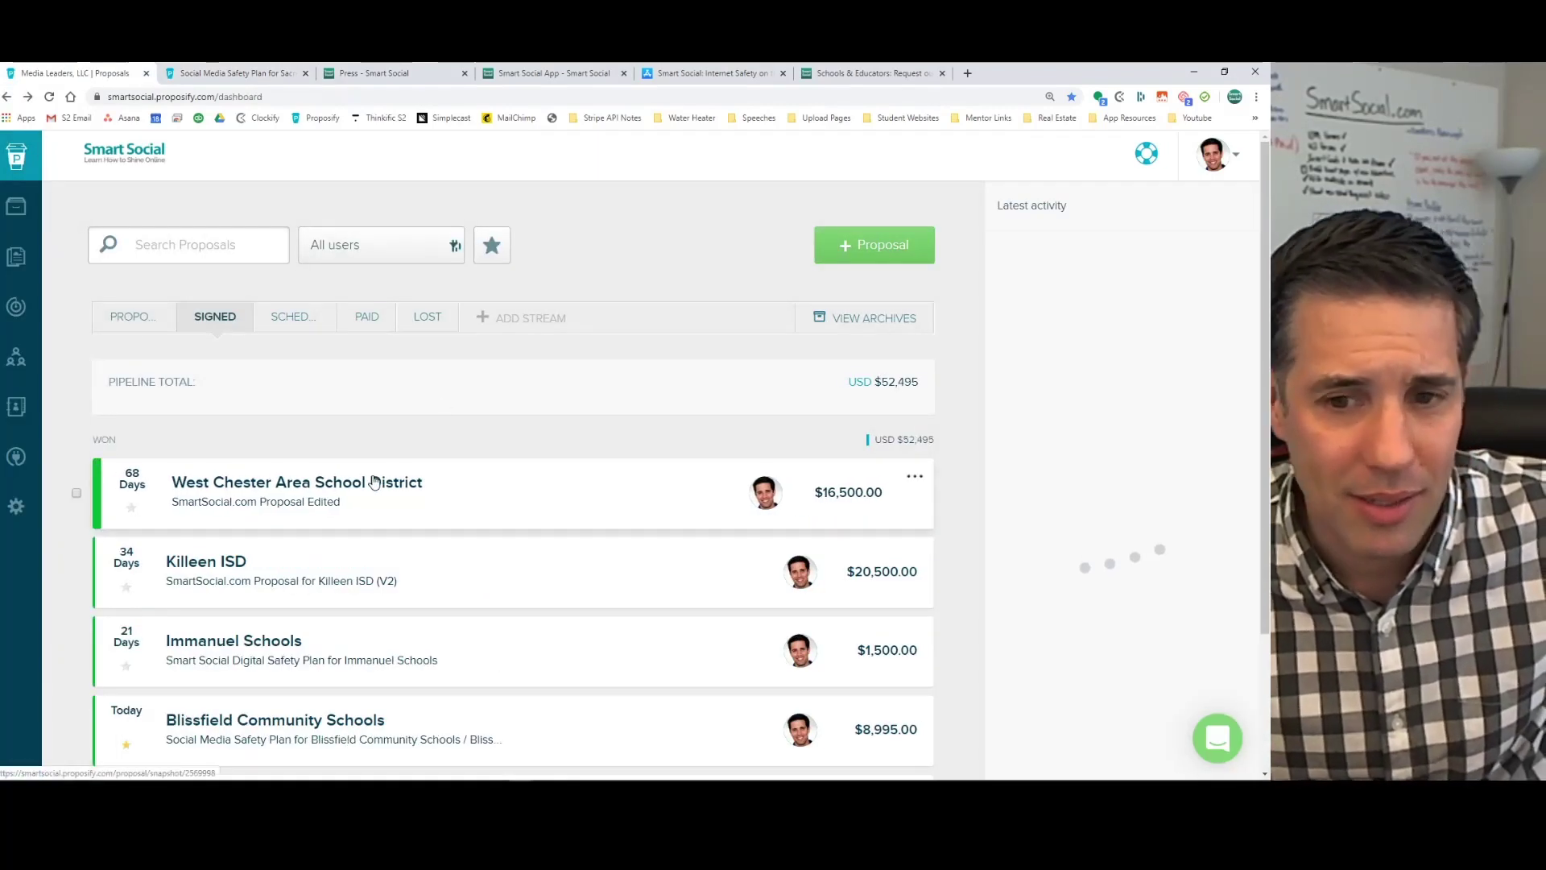
scroll(459, 491, "down", 2)
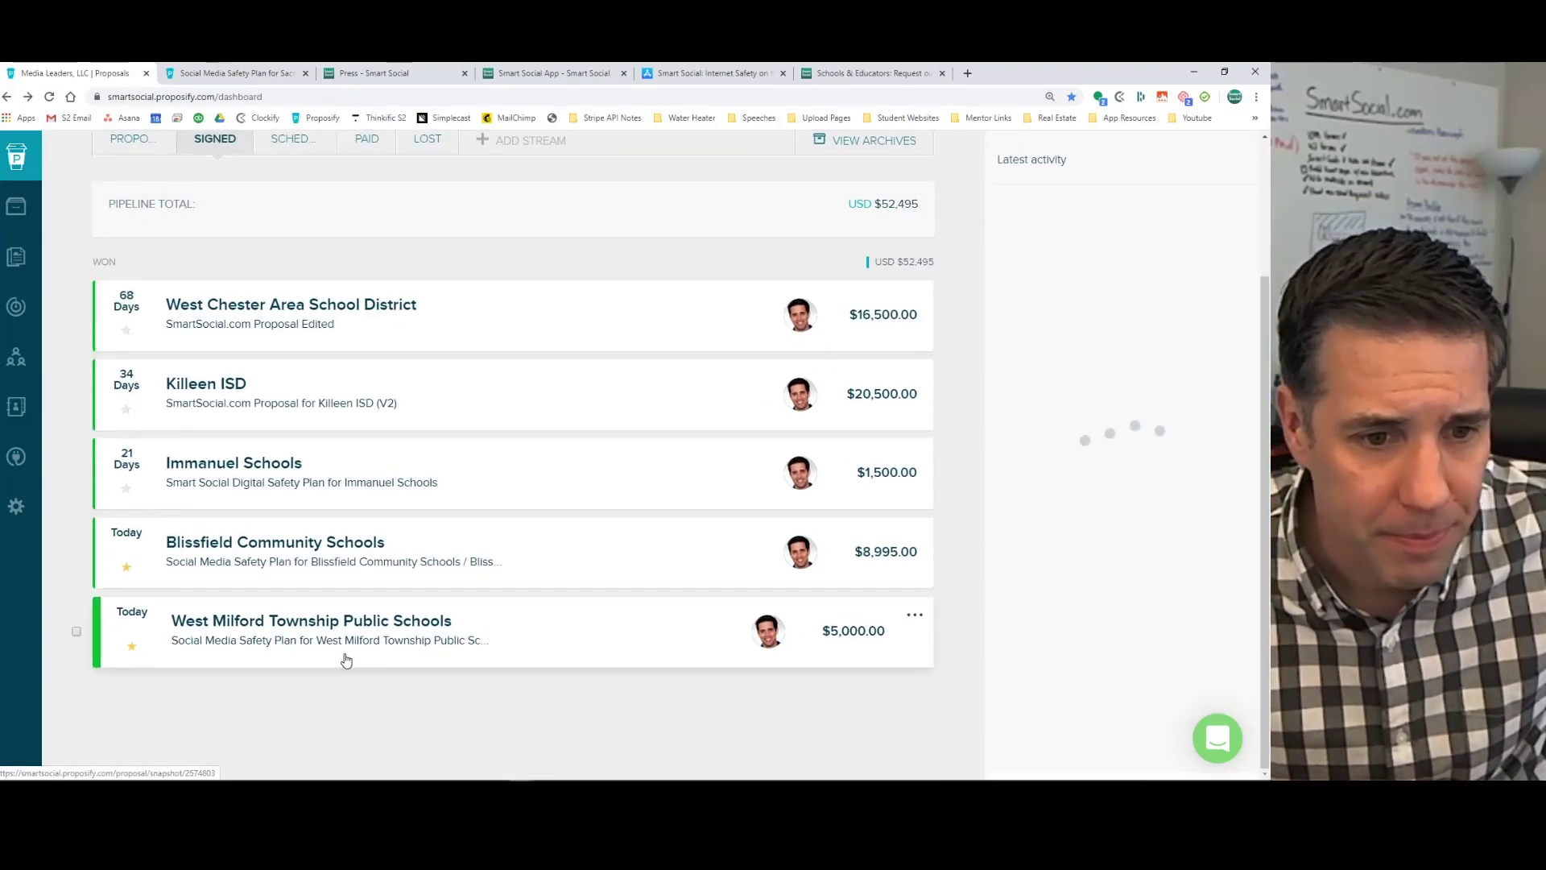
left_click(342, 648)
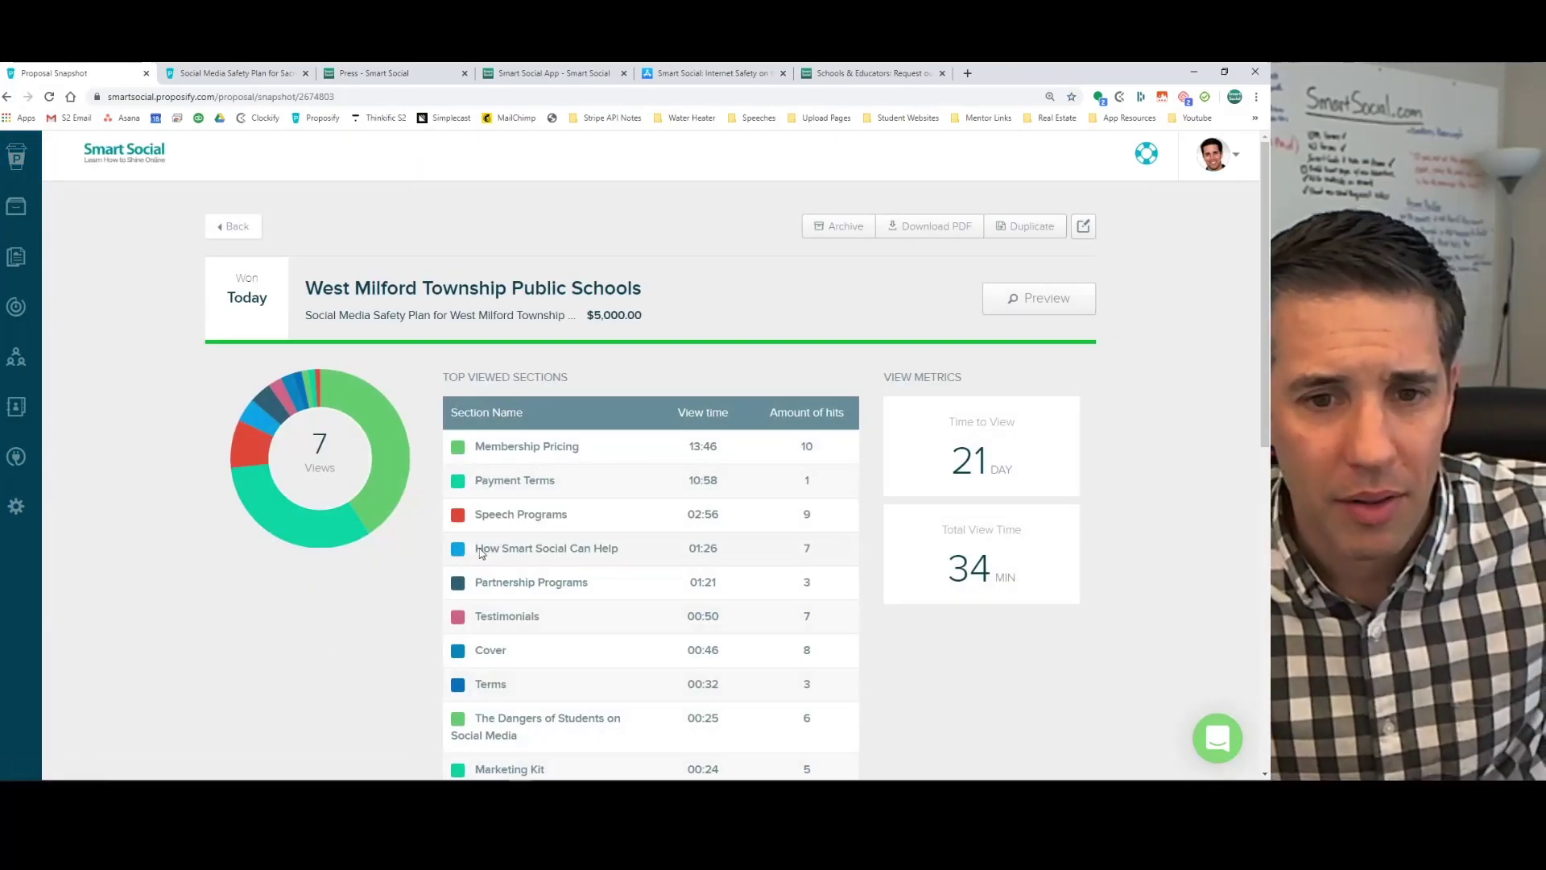
Examine the top viewed sections of the signed proposal, highlighting the view time for Membership Pricing.
scroll(587, 500, "down", 1)
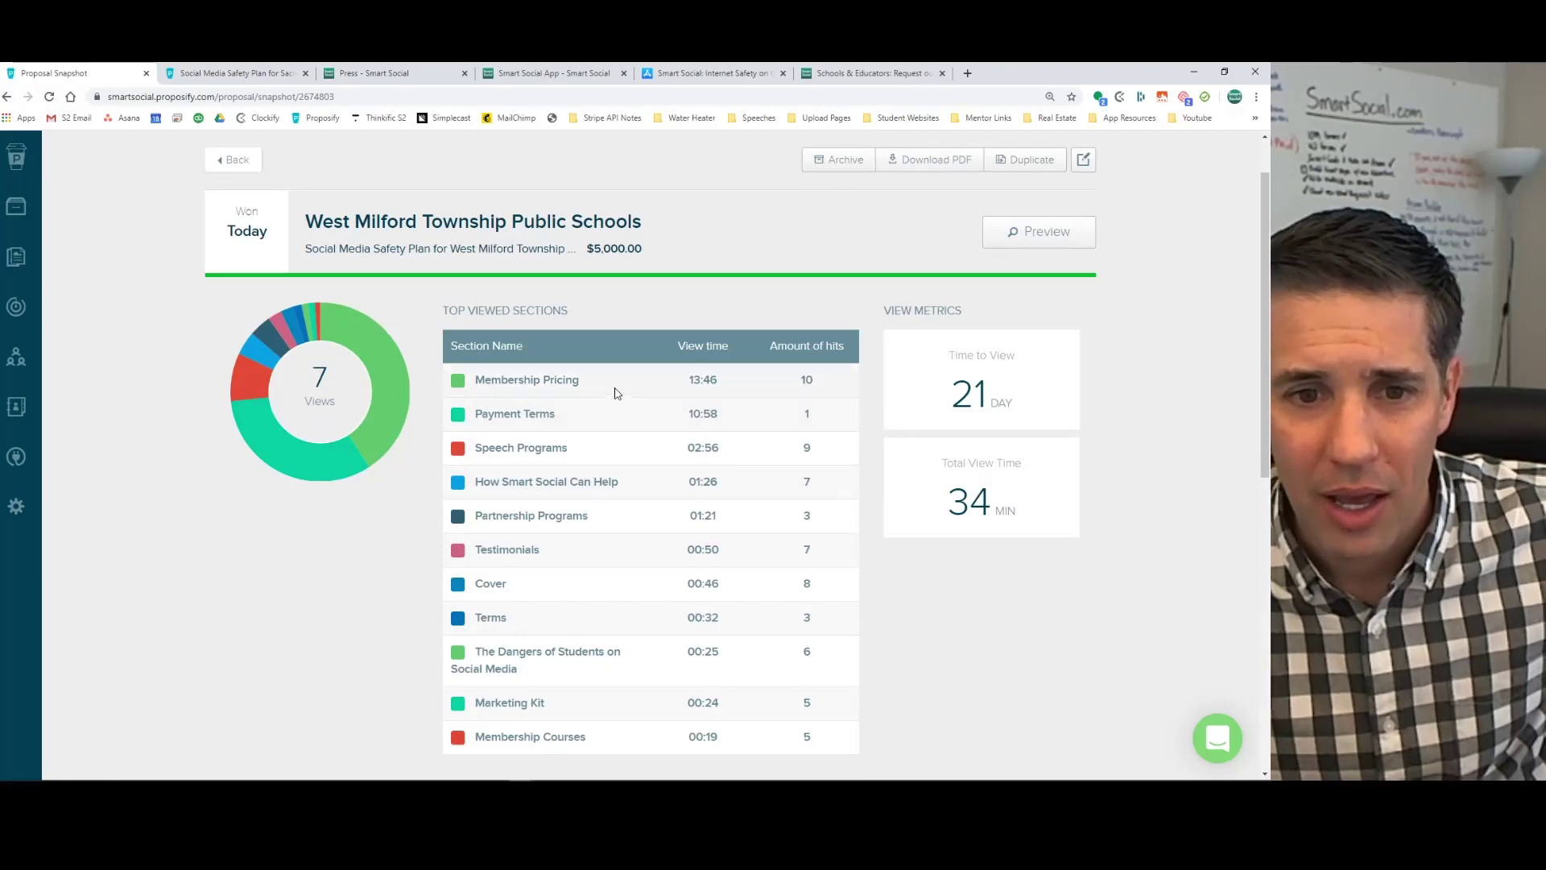
mouse_move(692, 380)
left_mouse_down()
mouse_move(733, 386)
mouse_move(676, 384)
left_mouse_up()
left_click(724, 388)
left_click(677, 384)
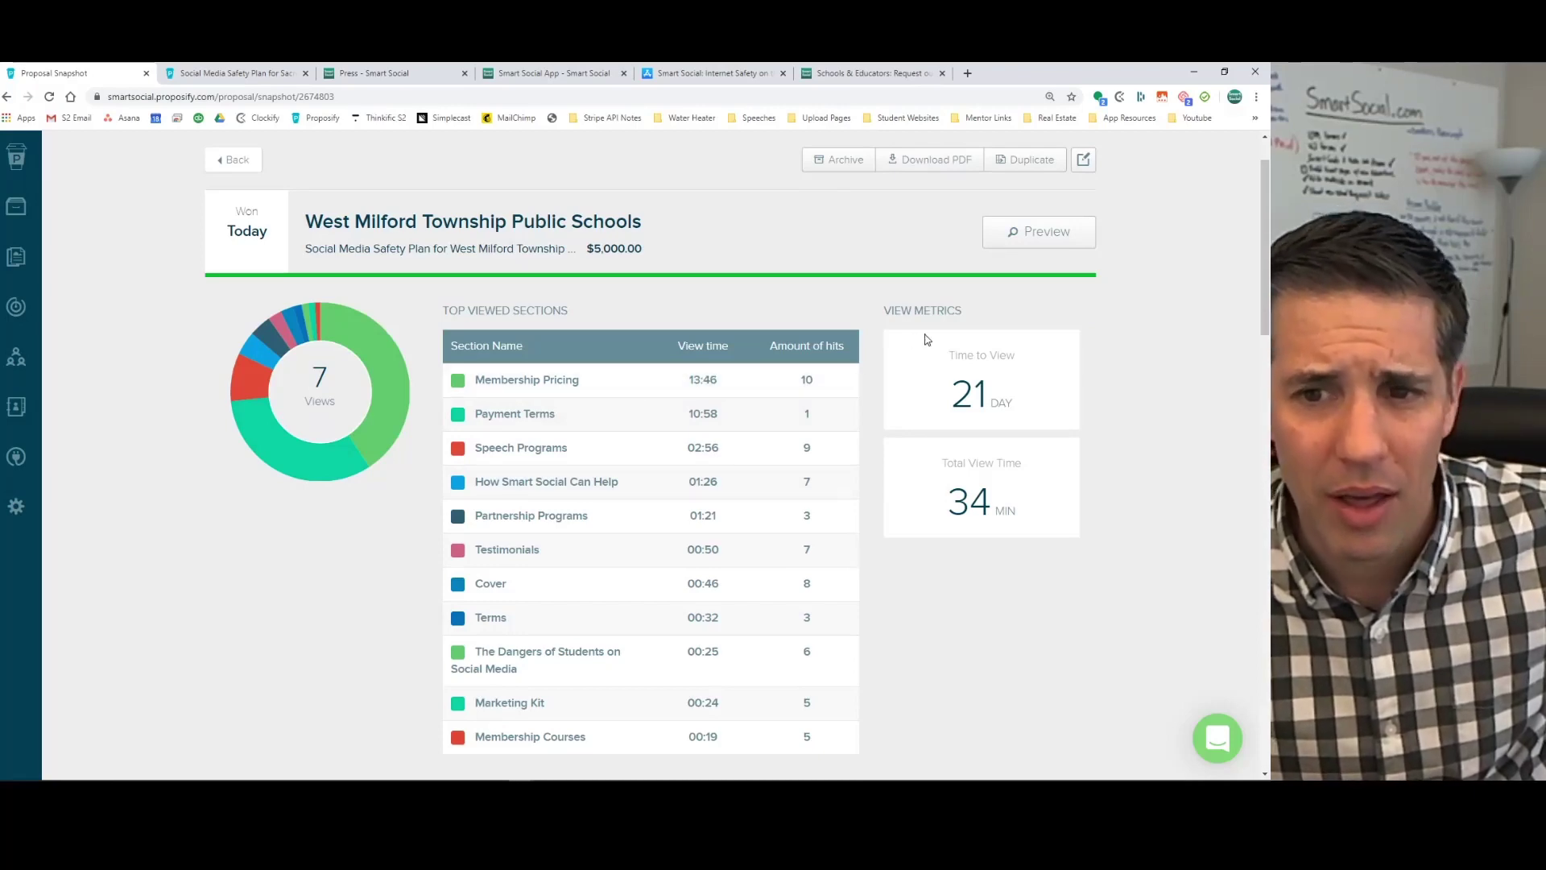
Highlight the Time to View and Total View Time metrics of the West Milford proposal to examine them.
mouse_move(949, 352)
left_mouse_down()
mouse_move(1014, 411)
mouse_move(927, 358)
left_mouse_up()
left_click(1019, 407)
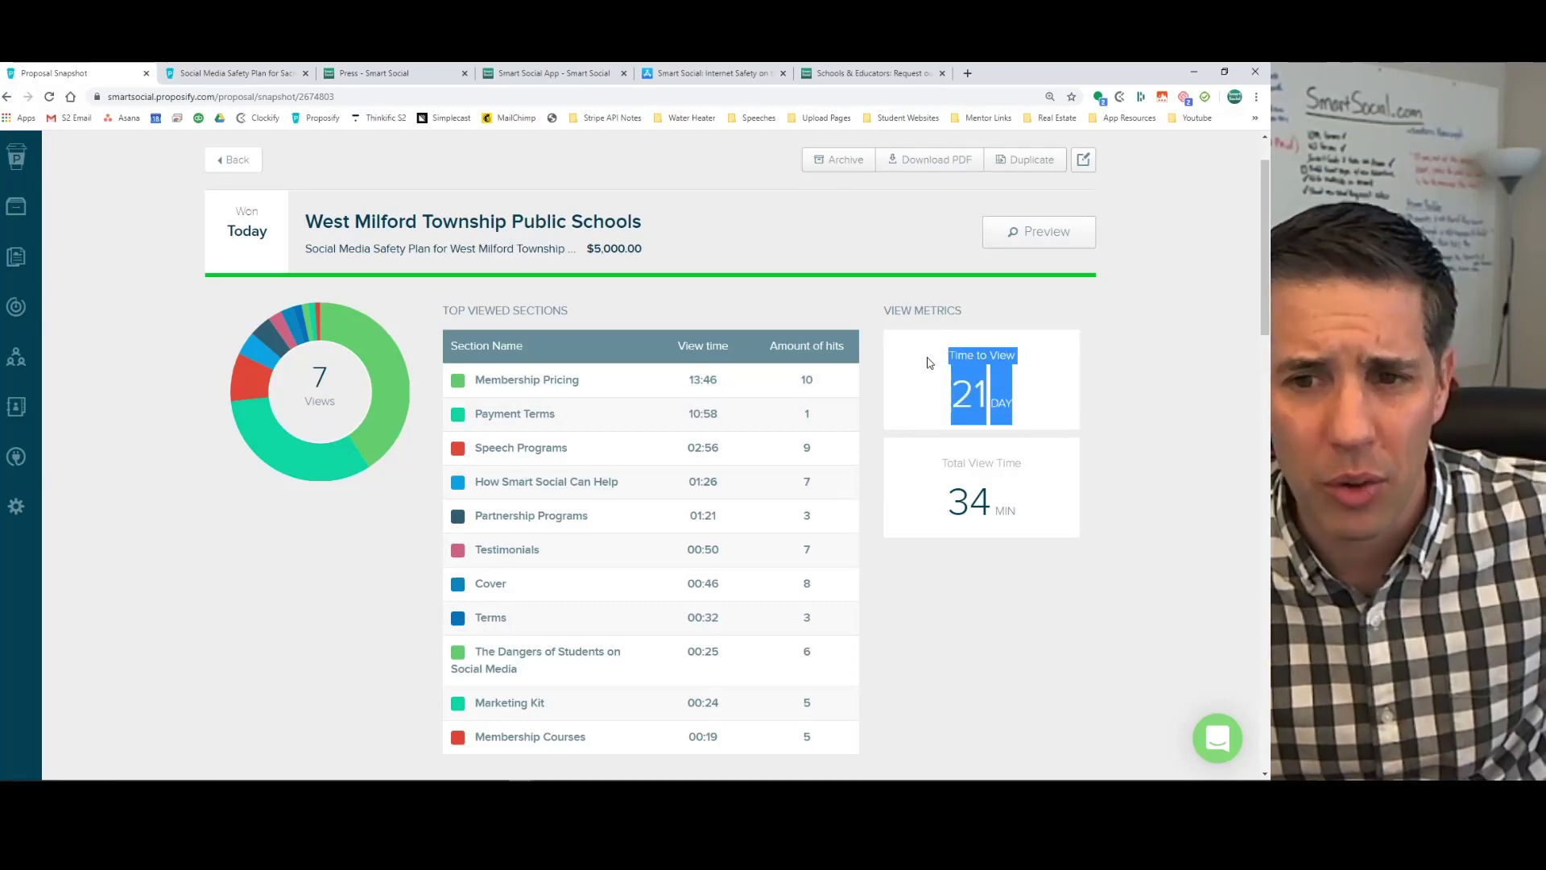
left_click(932, 403)
mouse_move(937, 462)
left_mouse_down()
mouse_move(1041, 508)
mouse_move(935, 457)
left_mouse_up()
left_click(1040, 508)
left_click(924, 466)
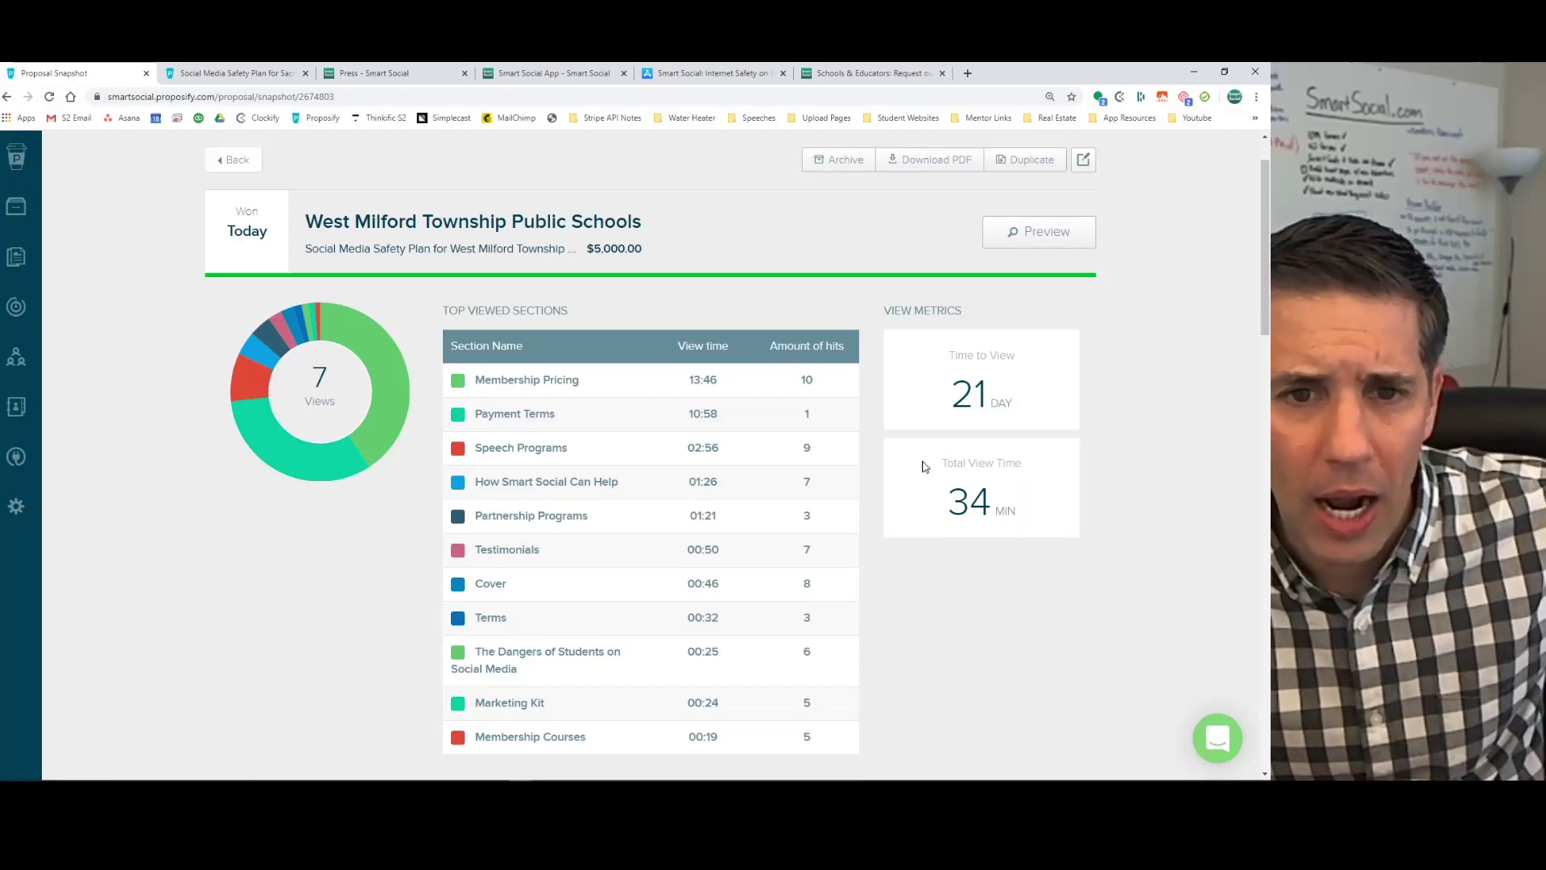
mouse_move(950, 353)
left_mouse_down()
mouse_move(1045, 416)
mouse_move(950, 354)
left_mouse_up()
left_click(1045, 416)
left_click(948, 360)
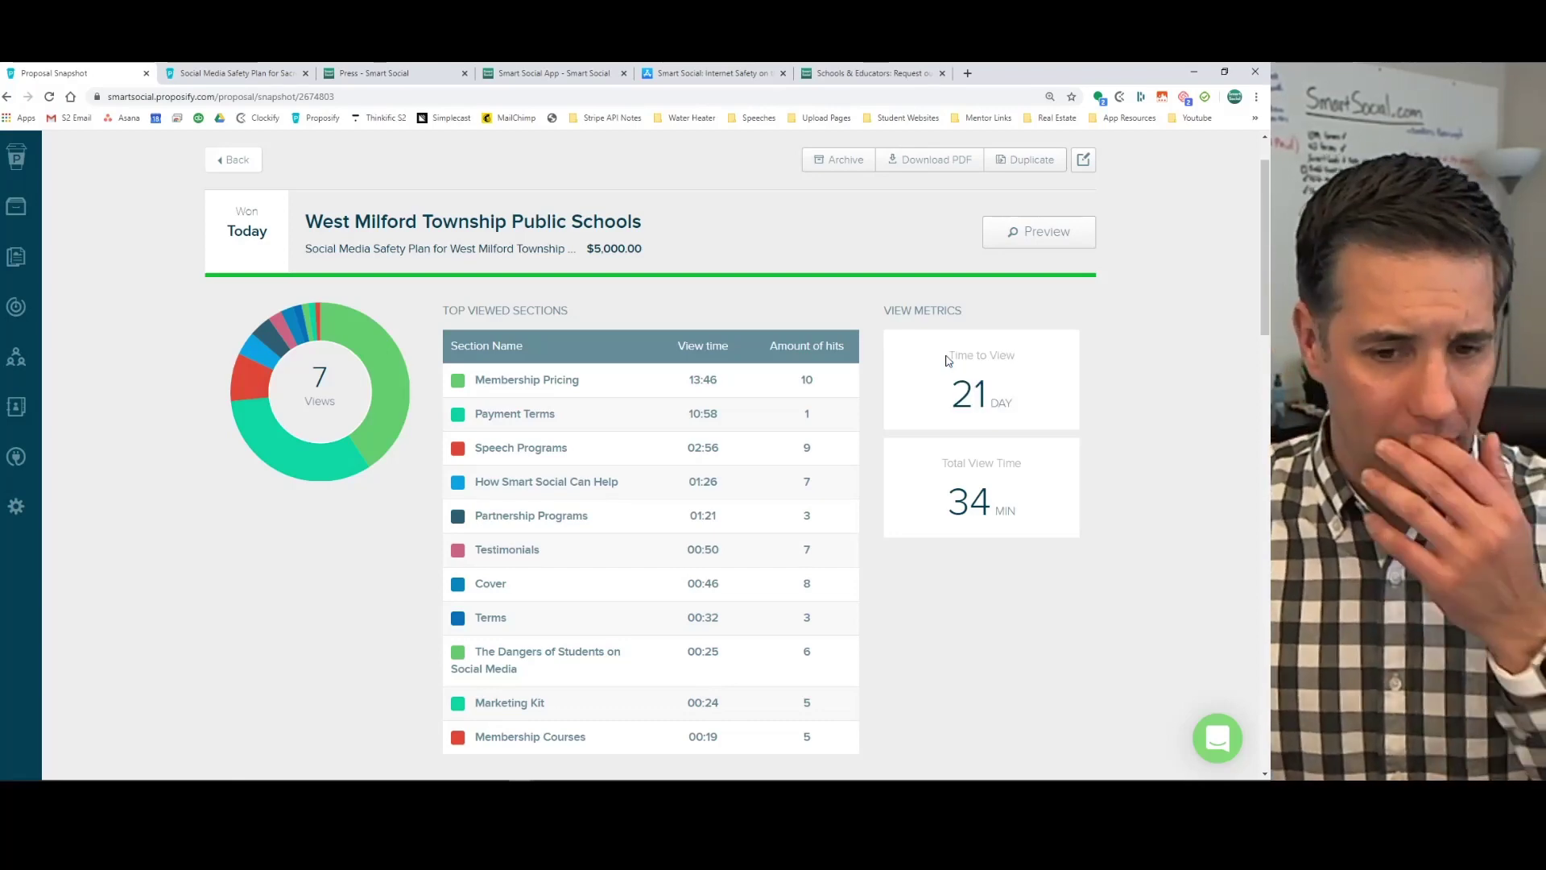
Review the signed proposal's contact details, signature record, activity log and QuickBooks integration link, and return to the proposals dashboard.
scroll(674, 597, "down", 6)
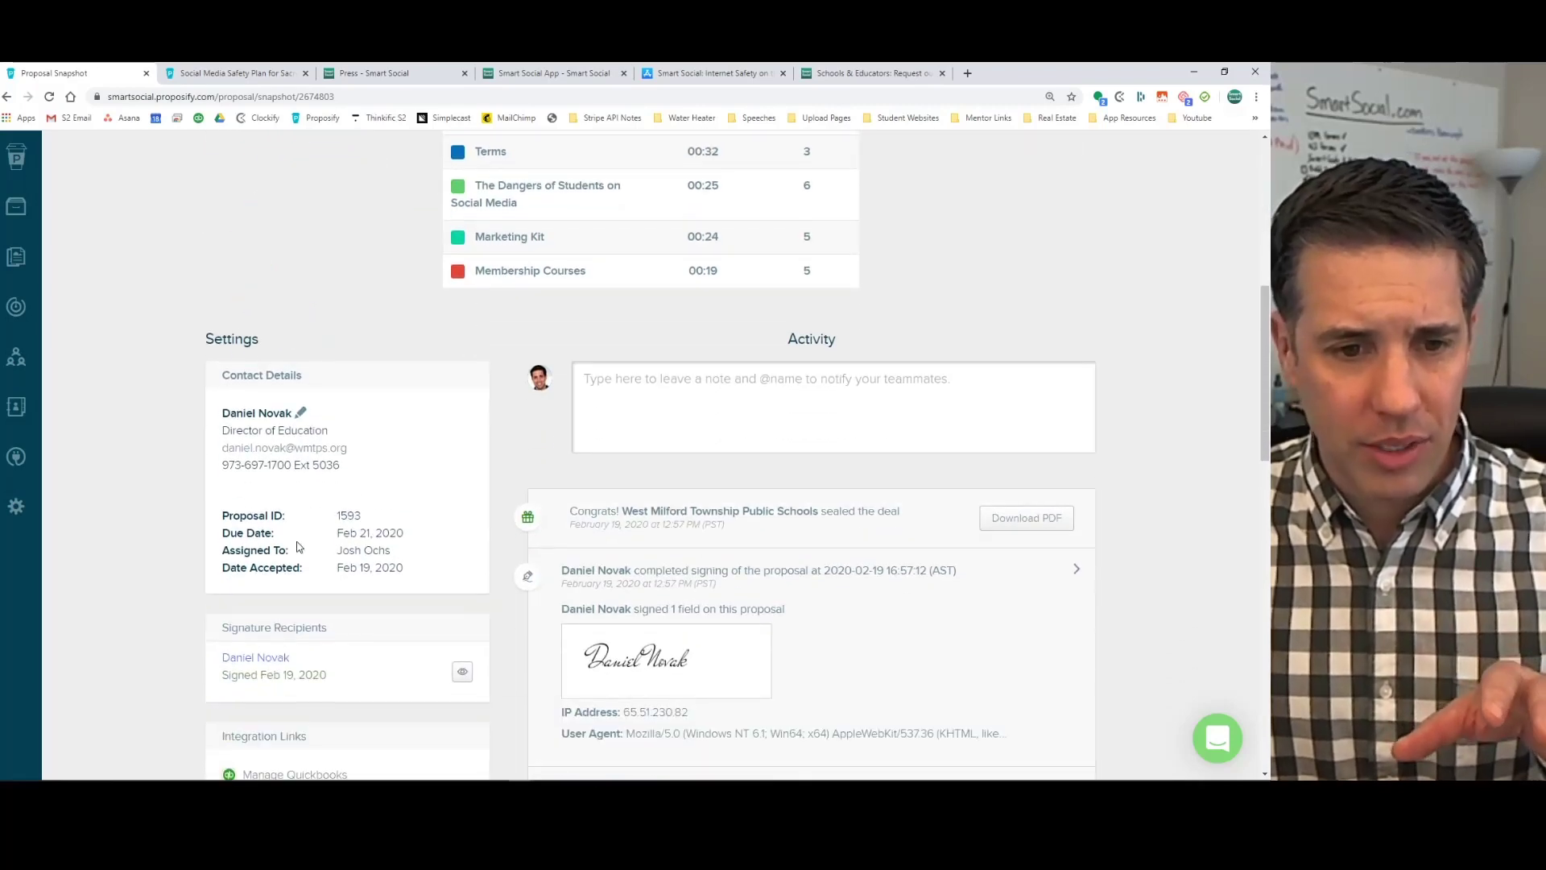
scroll(459, 660, "down", 3)
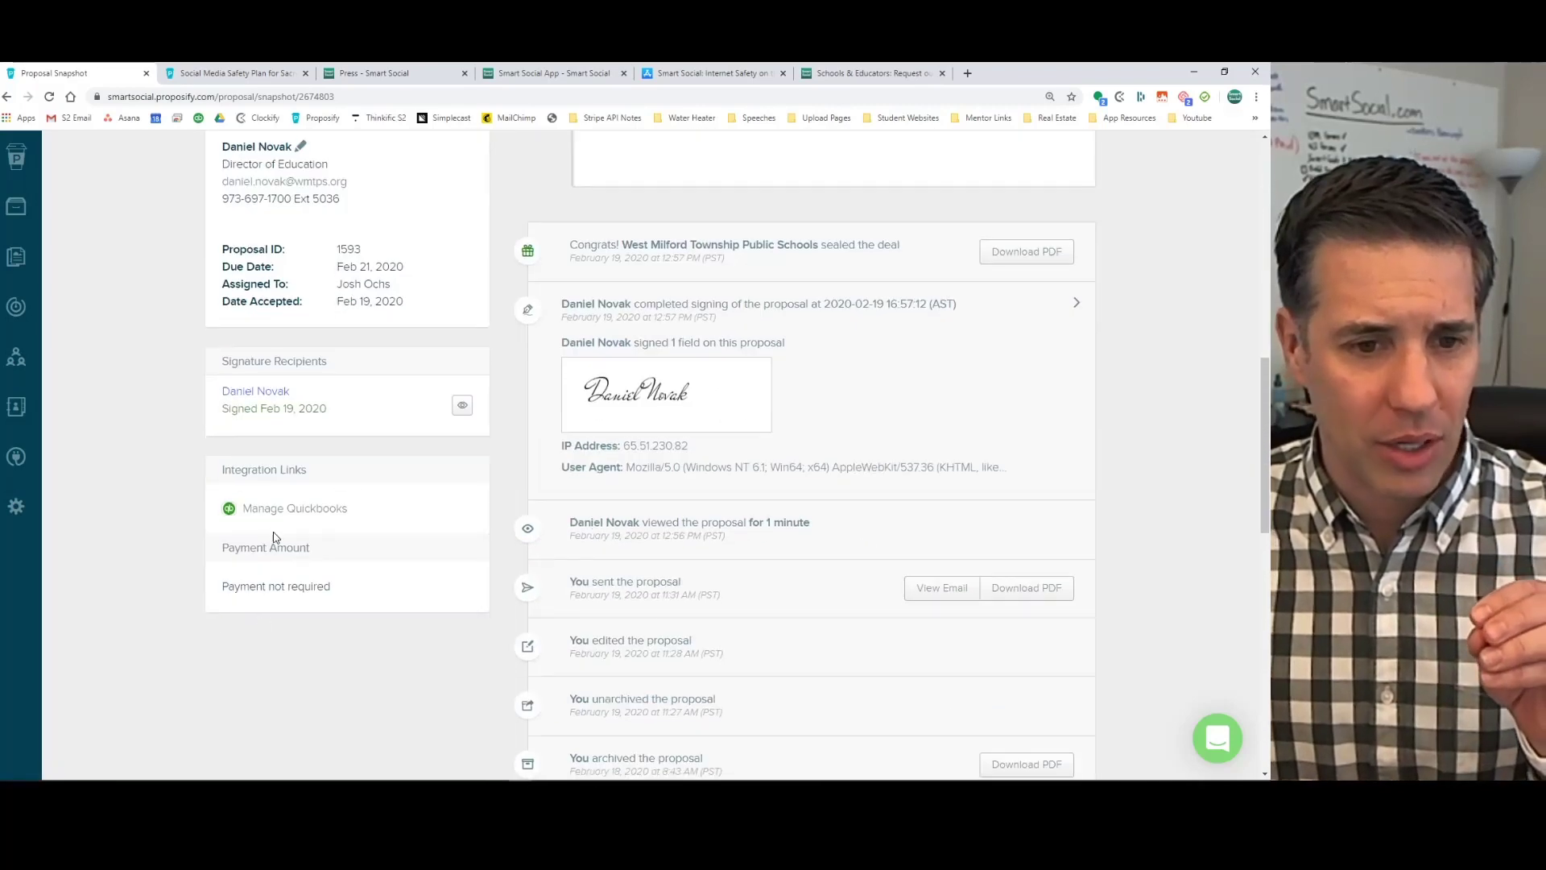
scroll(319, 509, "up", 10)
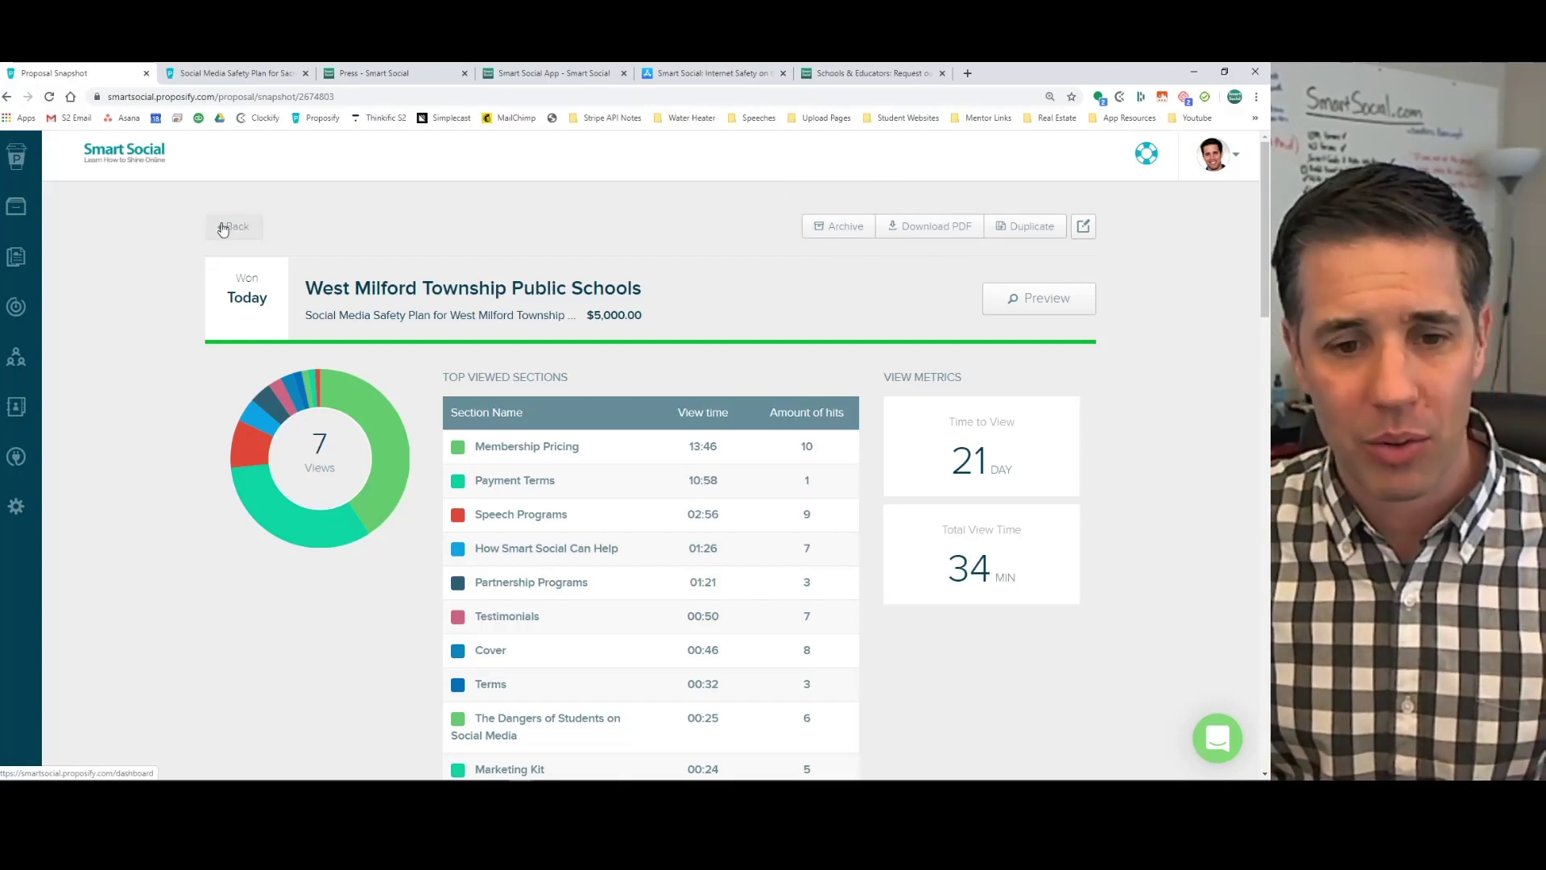
left_click(17, 160)
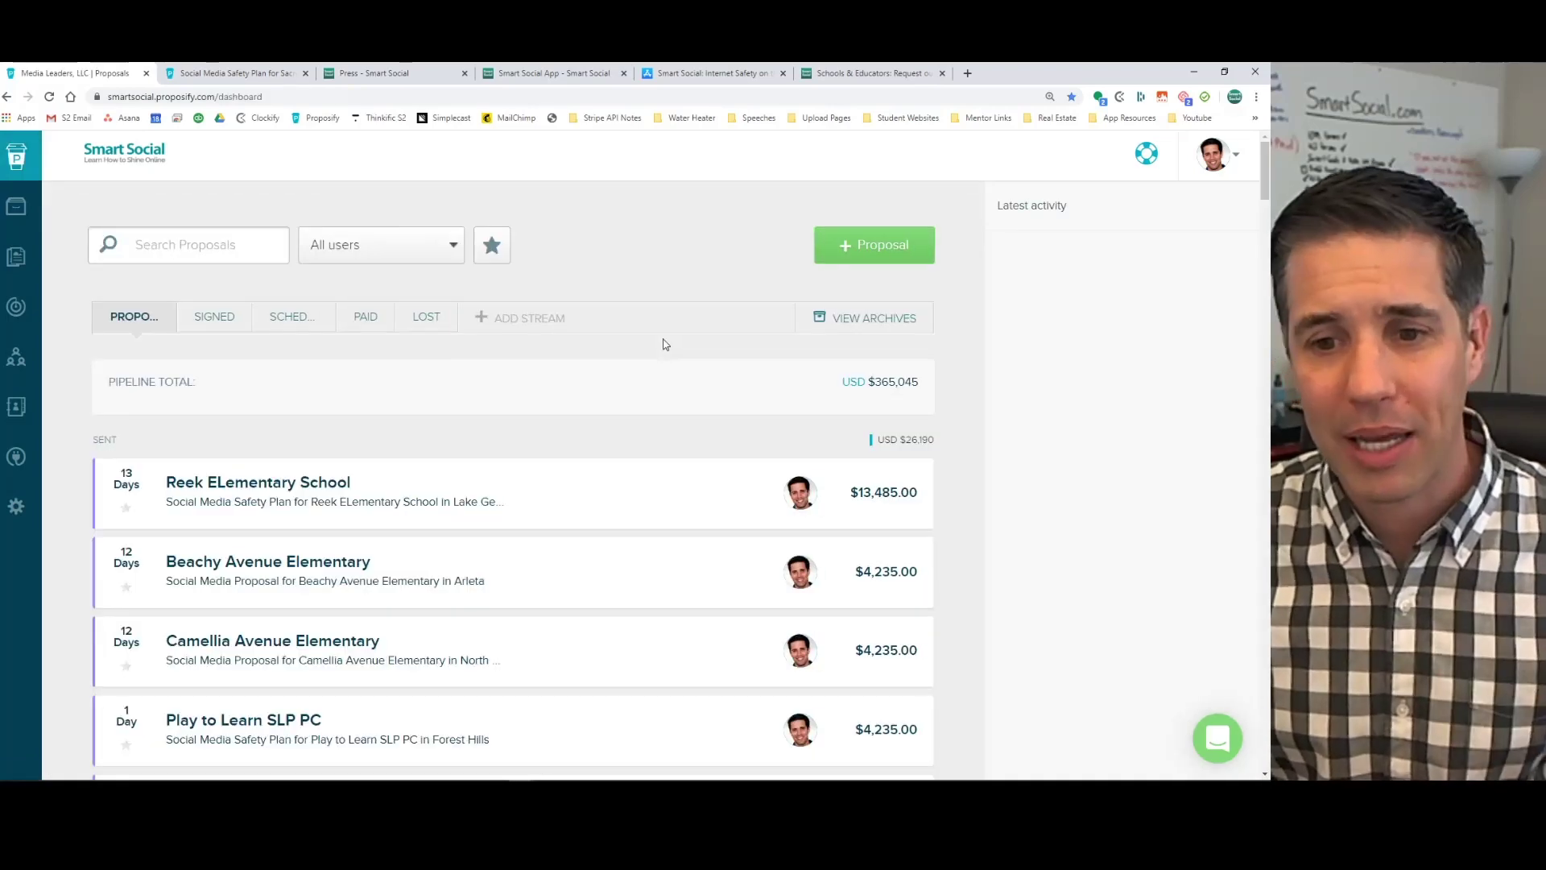